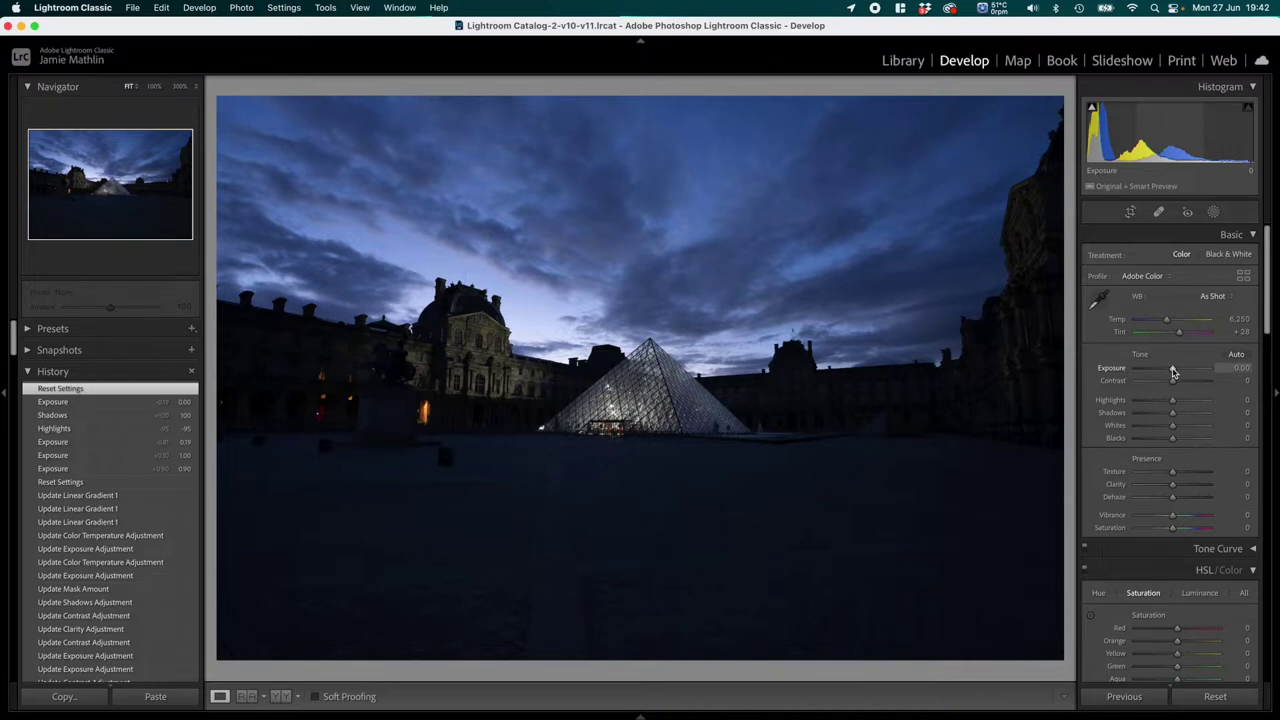
# Step: Set the photo's Exposure to exactly +1.00
pyautogui.moveTo(1174, 372); pyautogui.dragTo(1181, 373)
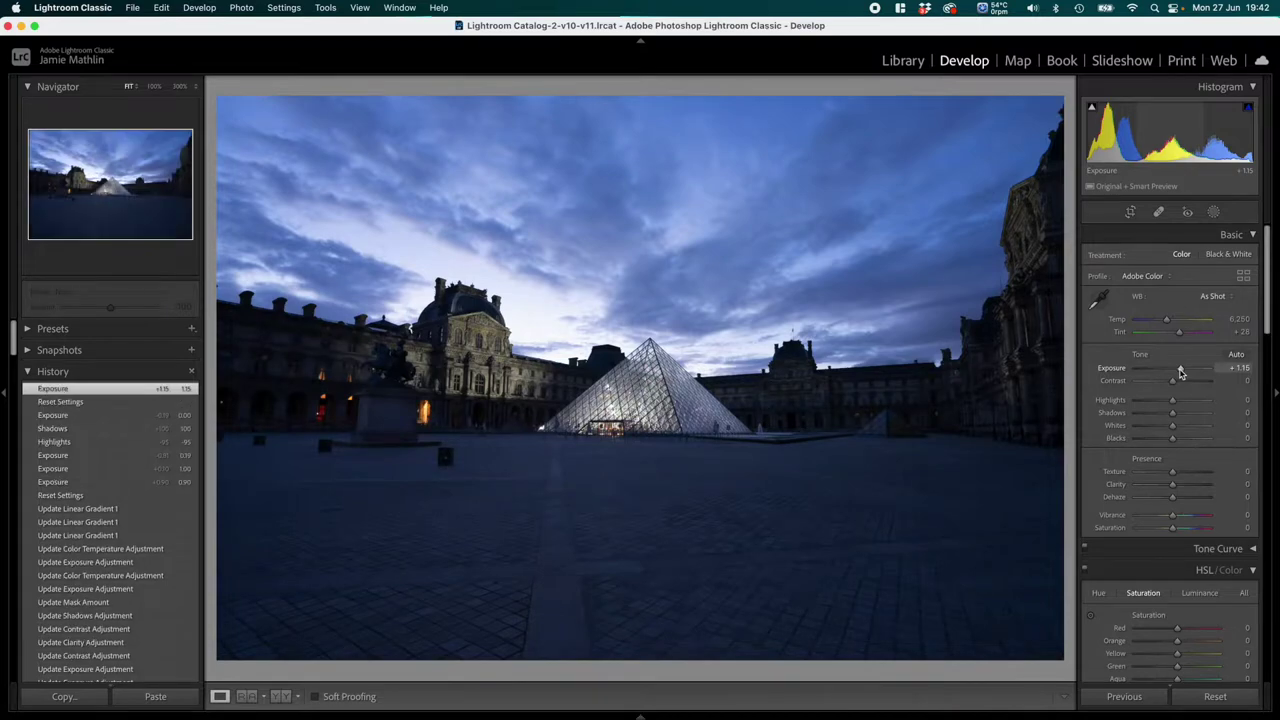
pyautogui.click(1237, 369)
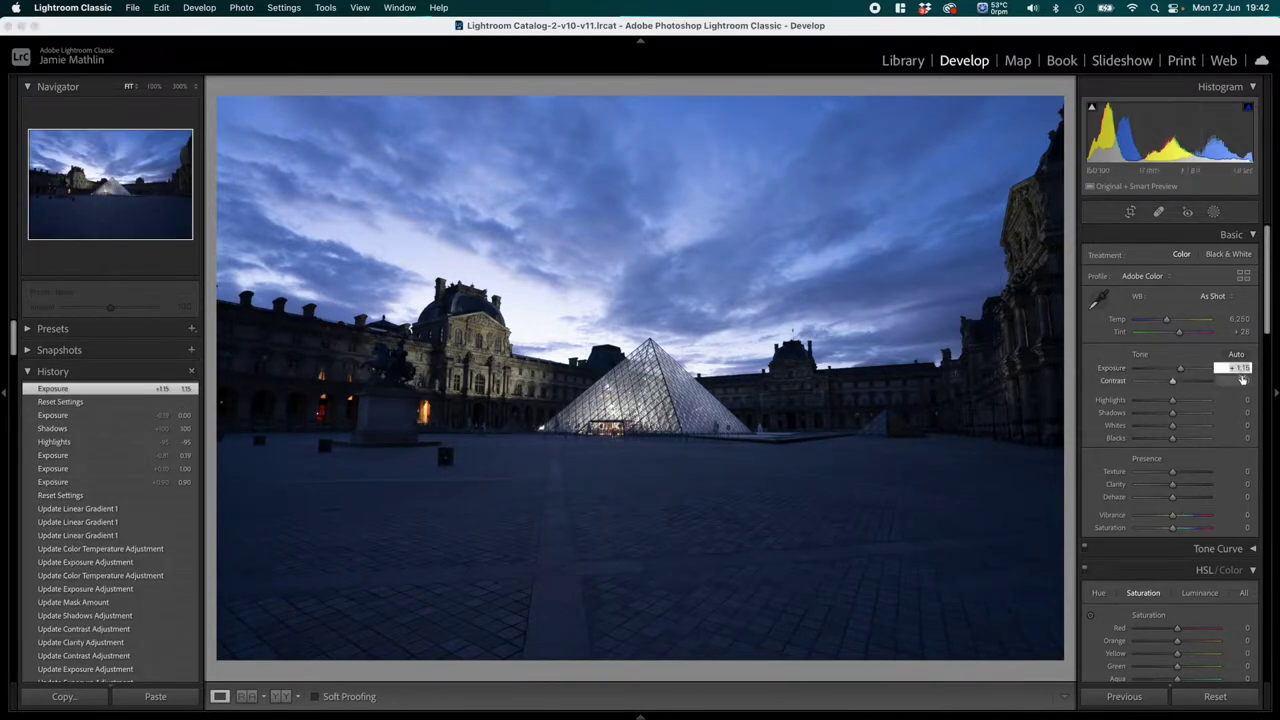
pyautogui.write('1')
pyautogui.press('Return')
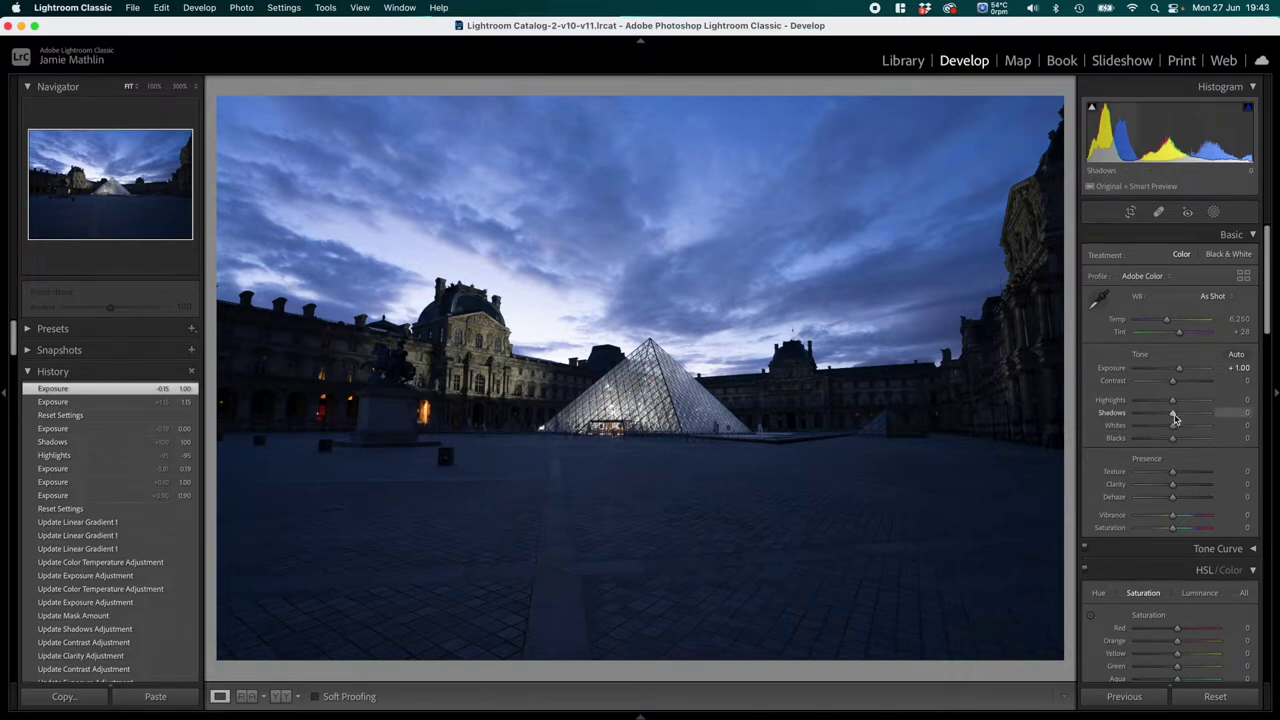
# Step: Lift Shadows to +100 and cycle the info overlay to exposure and lens details
pyautogui.moveTo(1173, 413); pyautogui.dragTo(1220, 414)
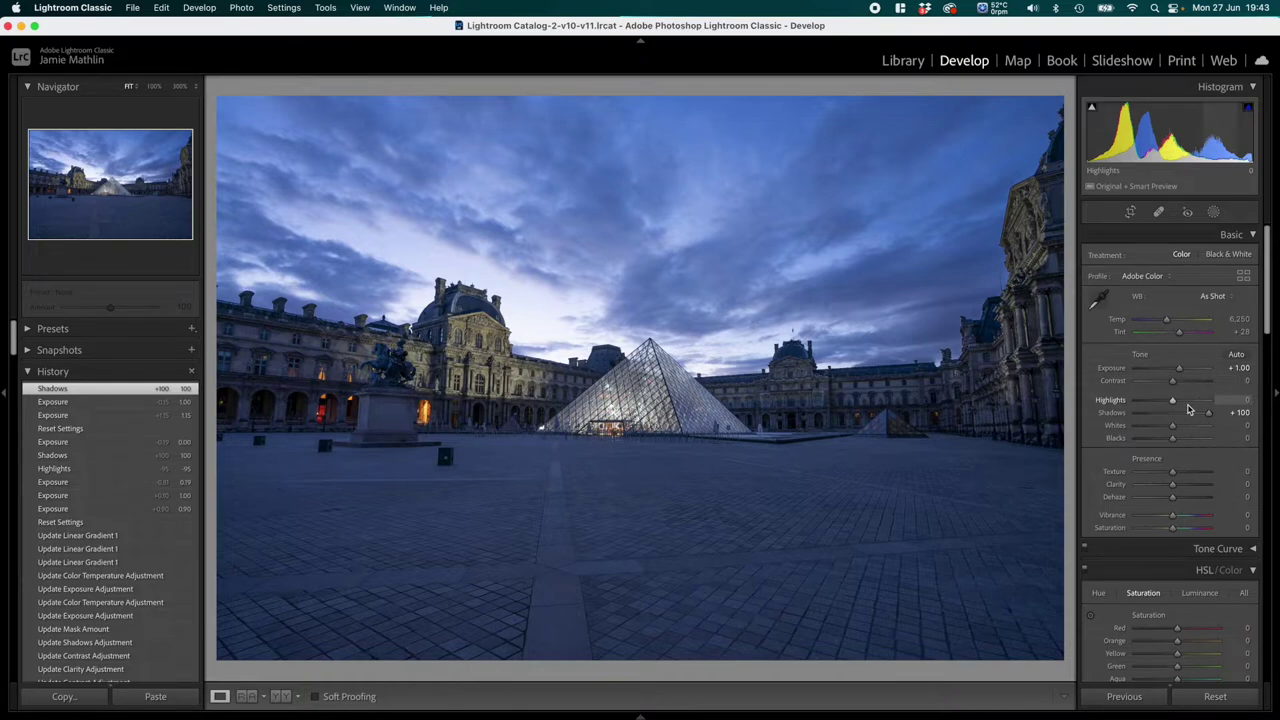
pyautogui.press('i')
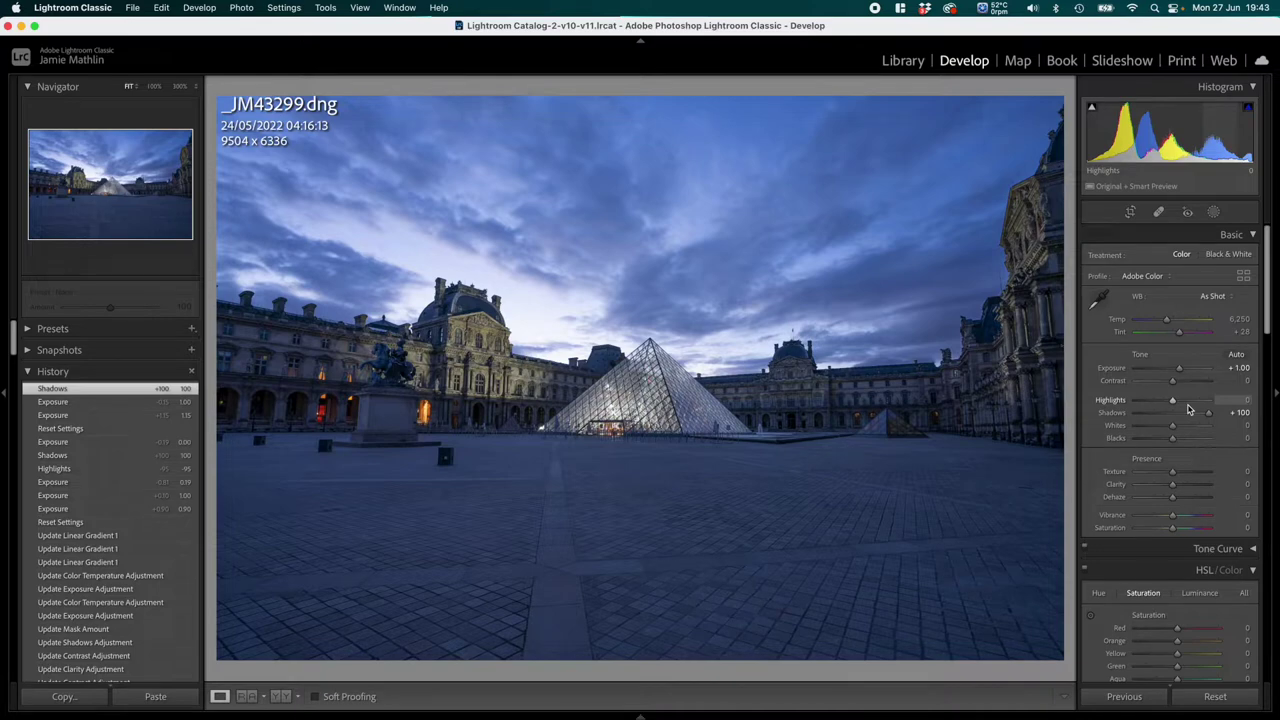
pyautogui.press('i')
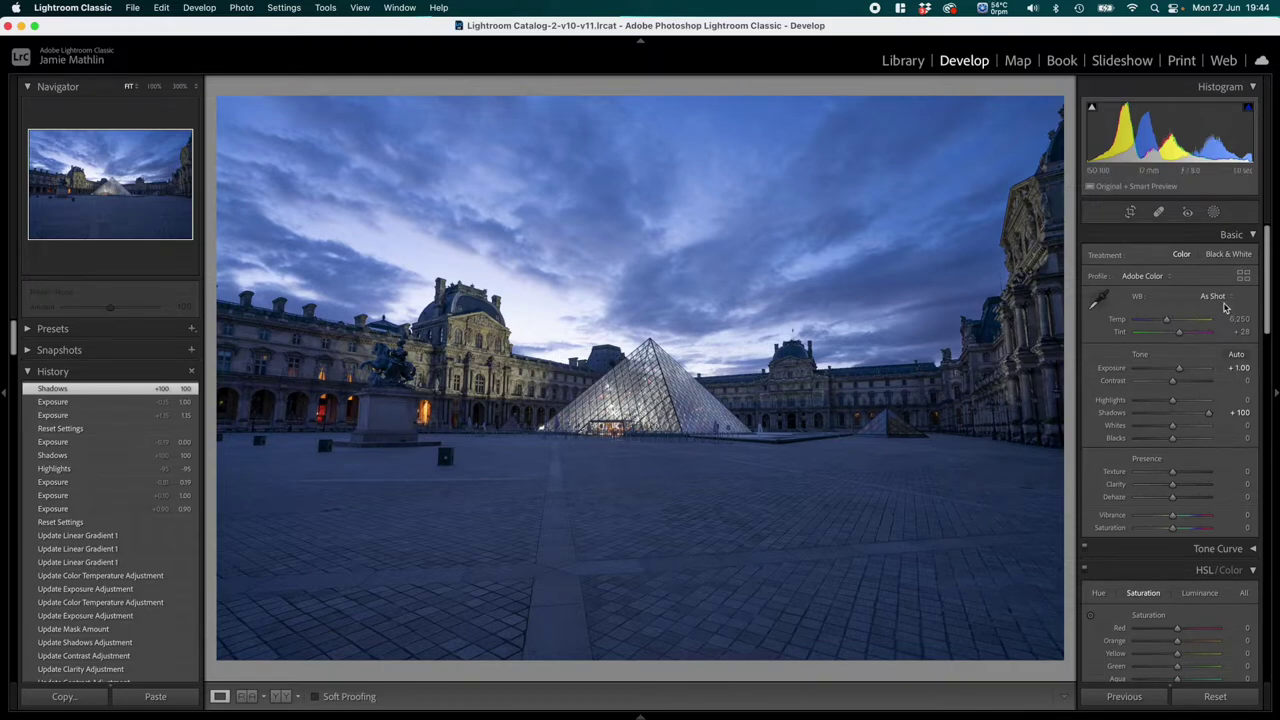
# Step: Apply Auto Upright in the Transform panel, then switch to Guided Upright
pyautogui.scroll(-1, 1214, 313)
pyautogui.scroll(-15, 1214, 320)
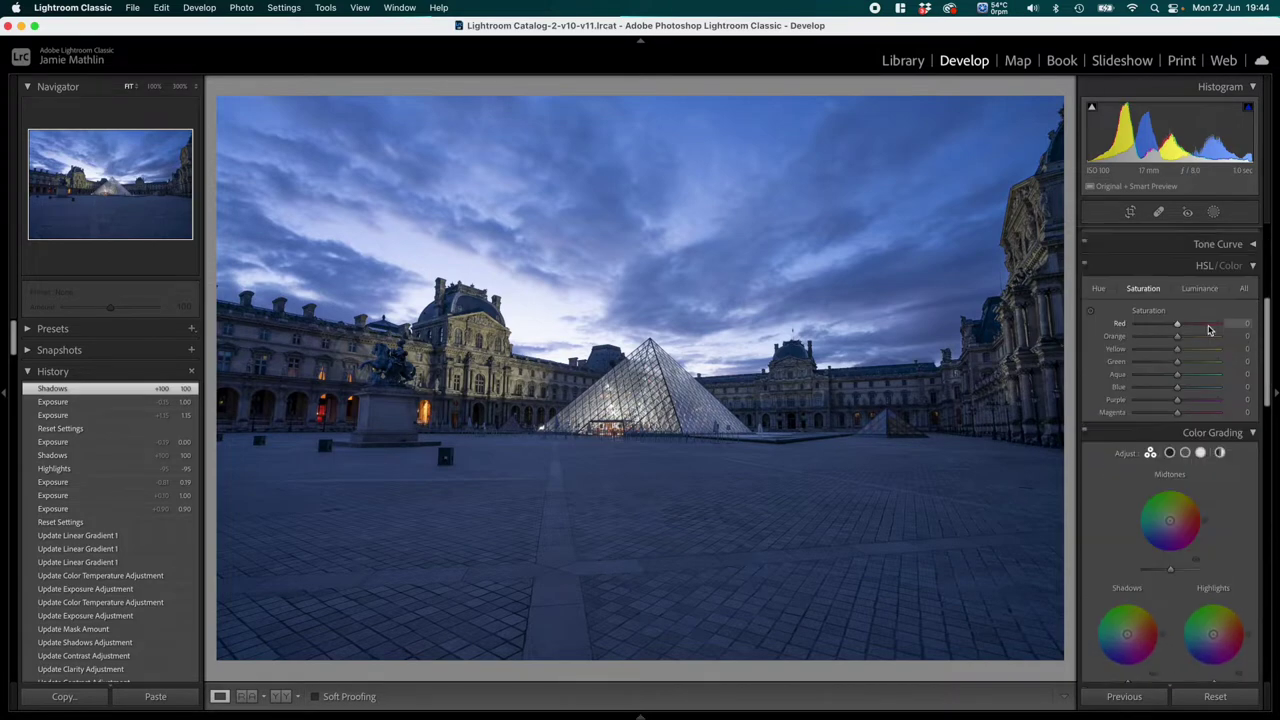
pyautogui.scroll(-8, 1212, 346)
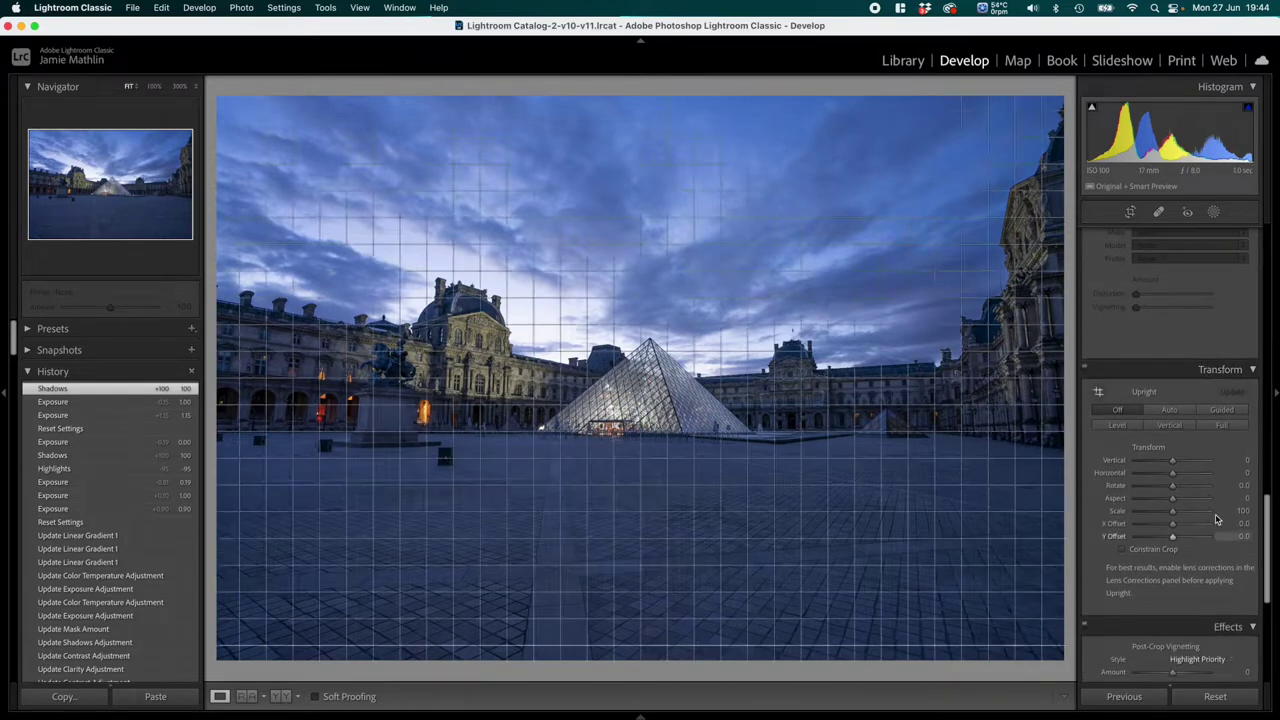
pyautogui.click(1169, 411)
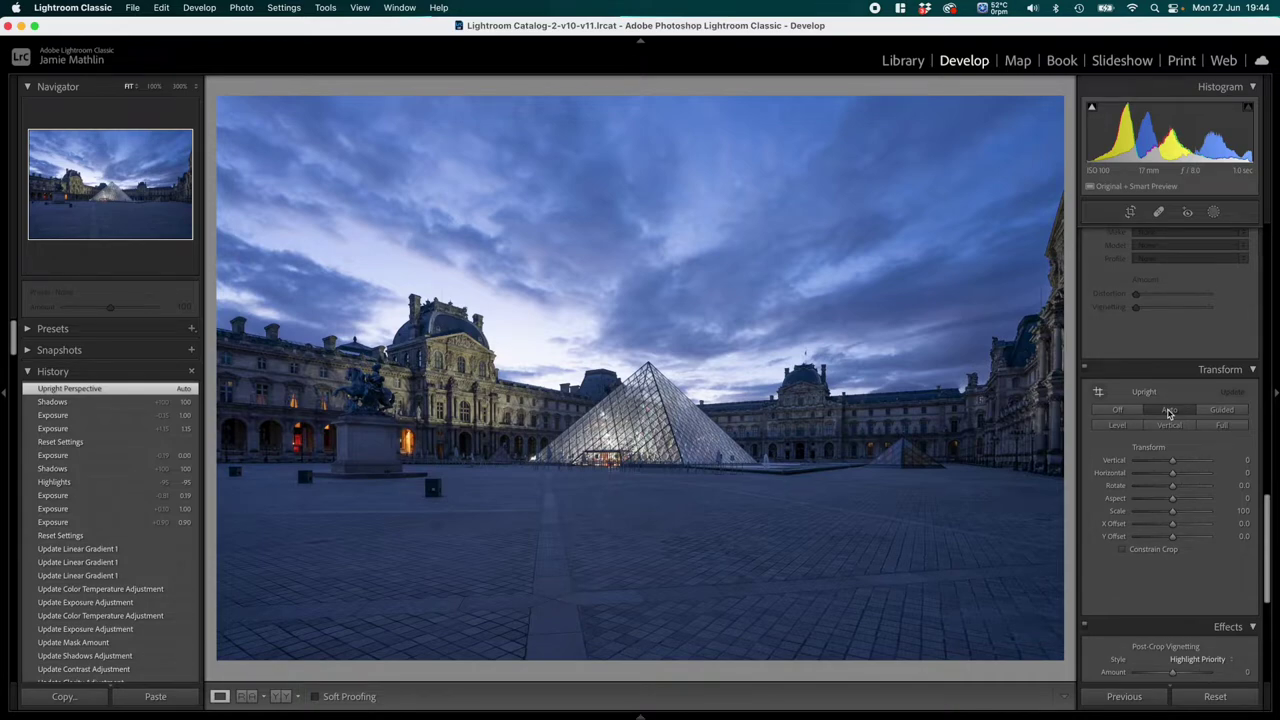
pyautogui.click(1221, 411)
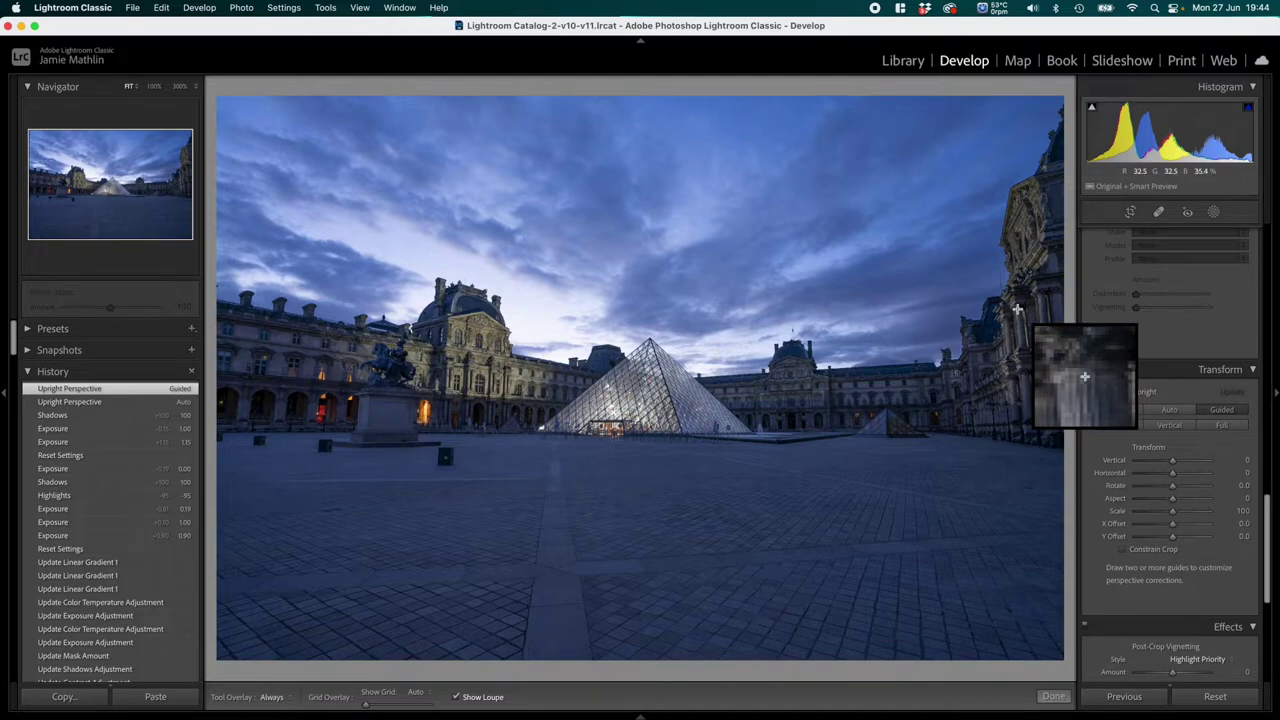
# Step: Add vertical guides on the right building and domed pavilion plus a horizontal plaza guide, then finish
pyautogui.moveTo(1017, 309); pyautogui.dragTo(1031, 437)
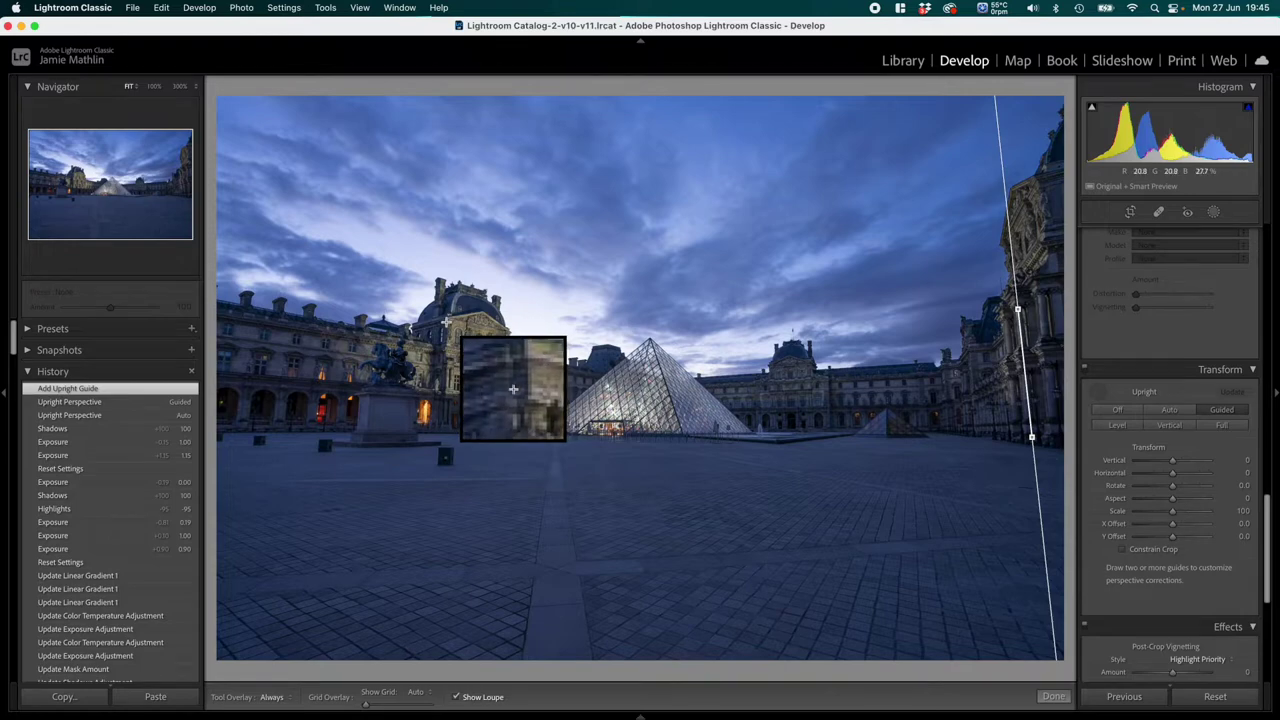
pyautogui.moveTo(447, 322); pyautogui.dragTo(443, 434)
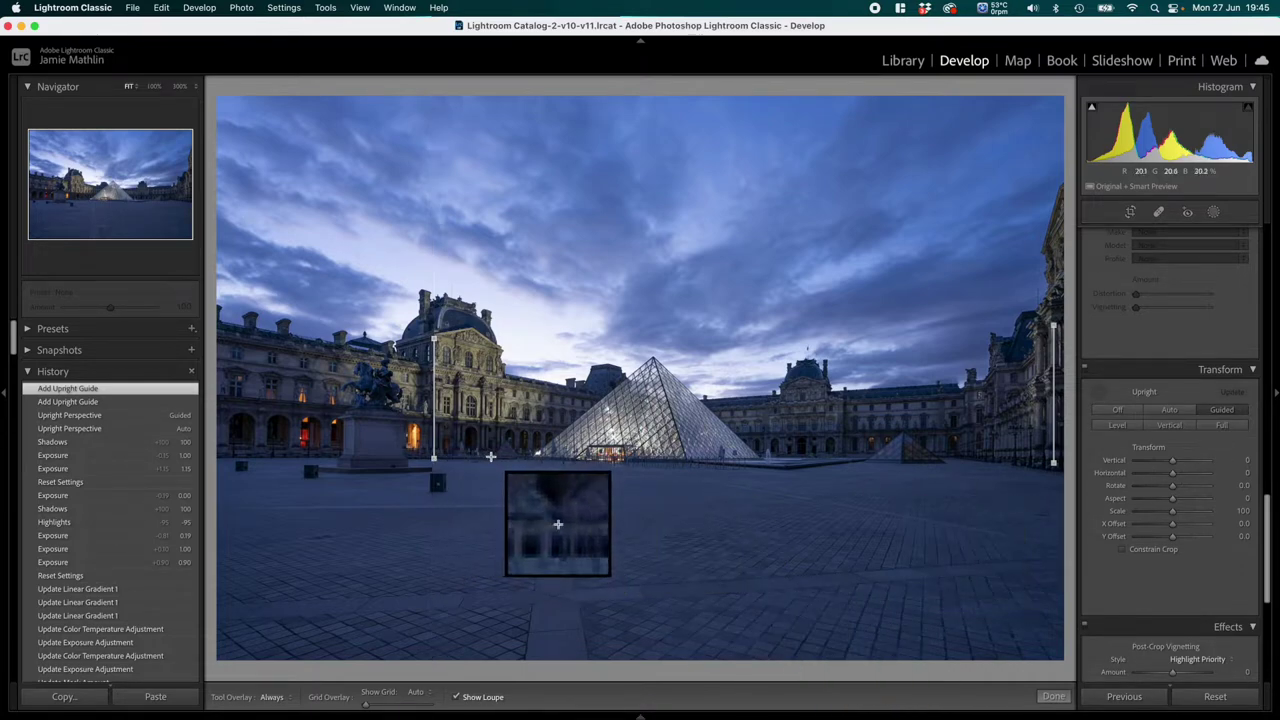
pyautogui.moveTo(490, 456); pyautogui.dragTo(948, 461)
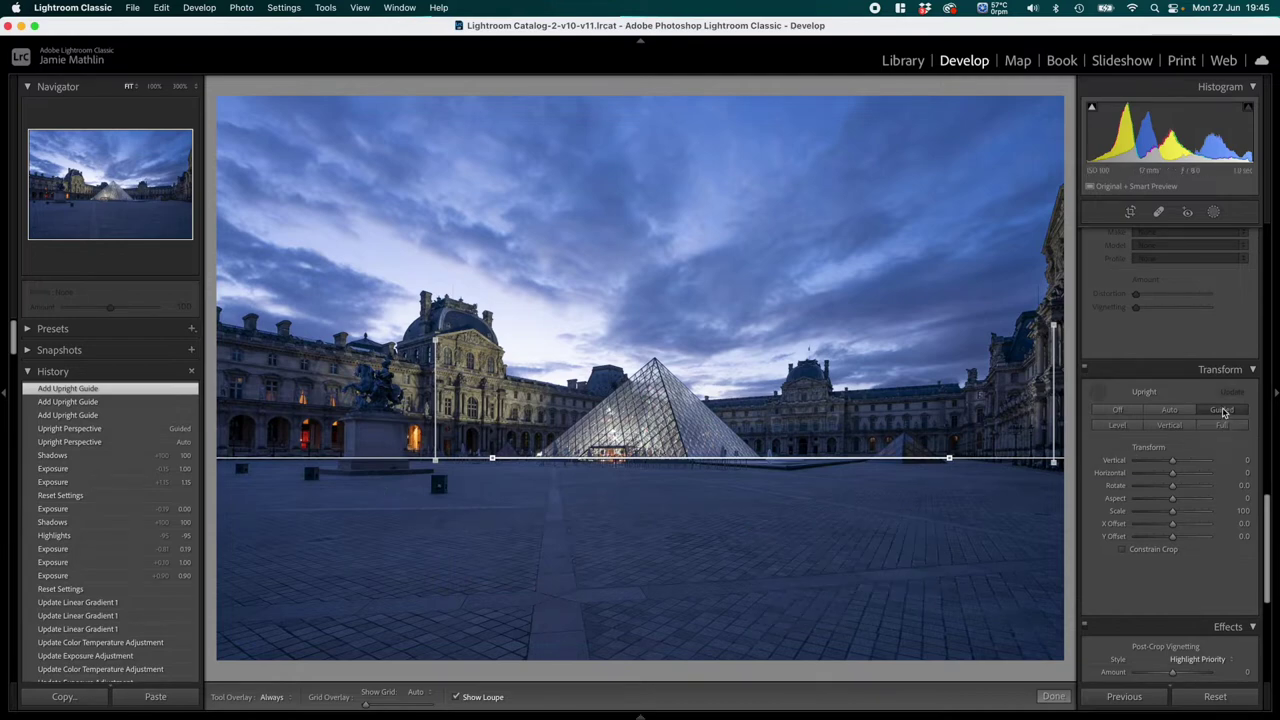
pyautogui.click(1098, 393)
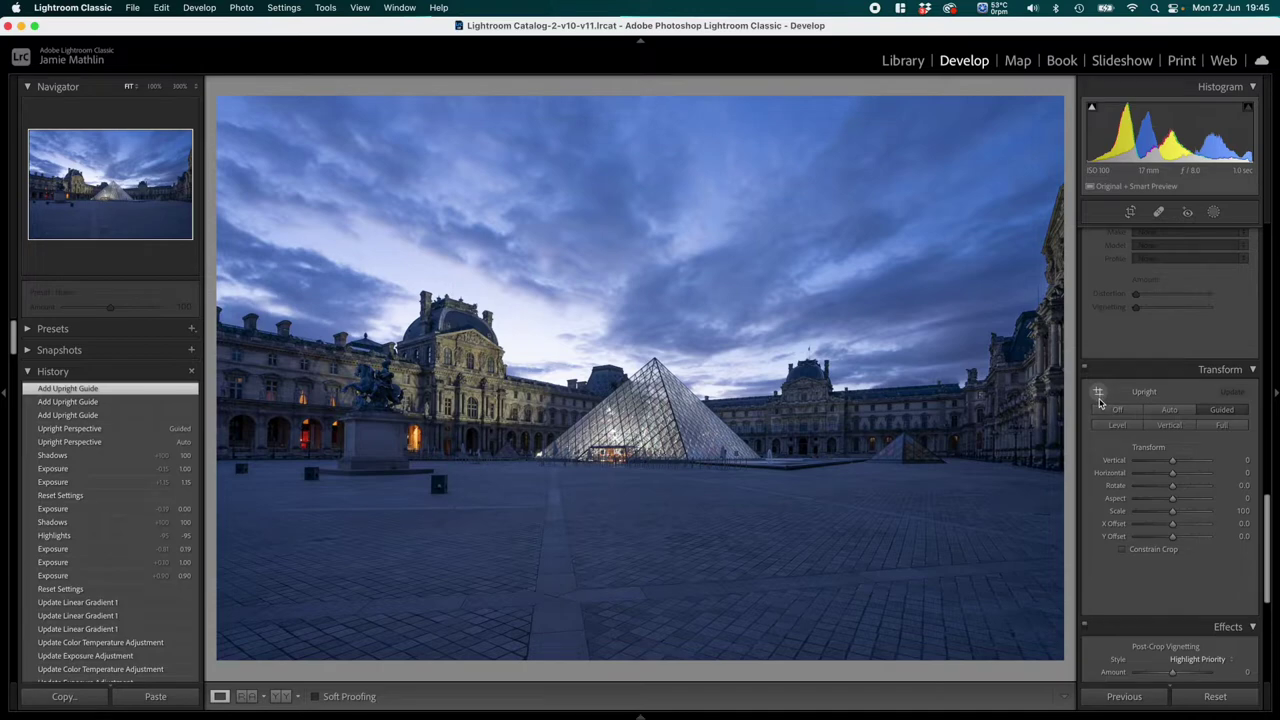
pyautogui.click(1098, 394)
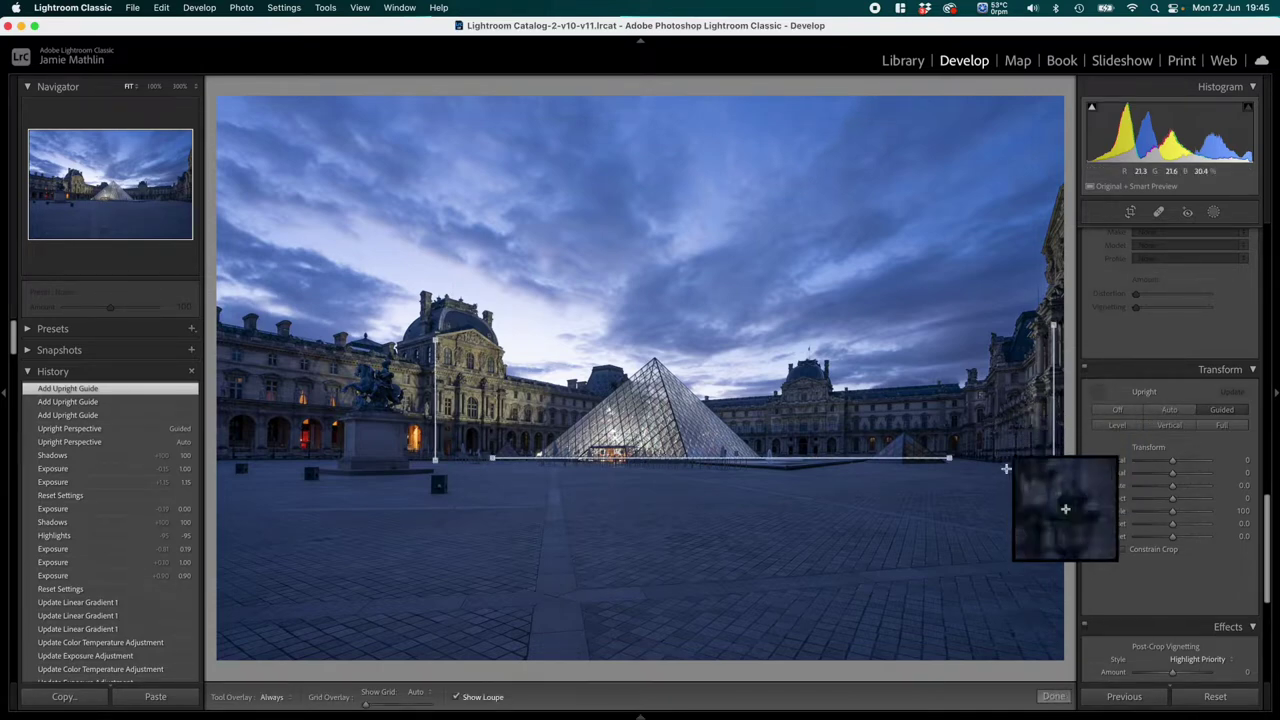
pyautogui.click(1054, 697)
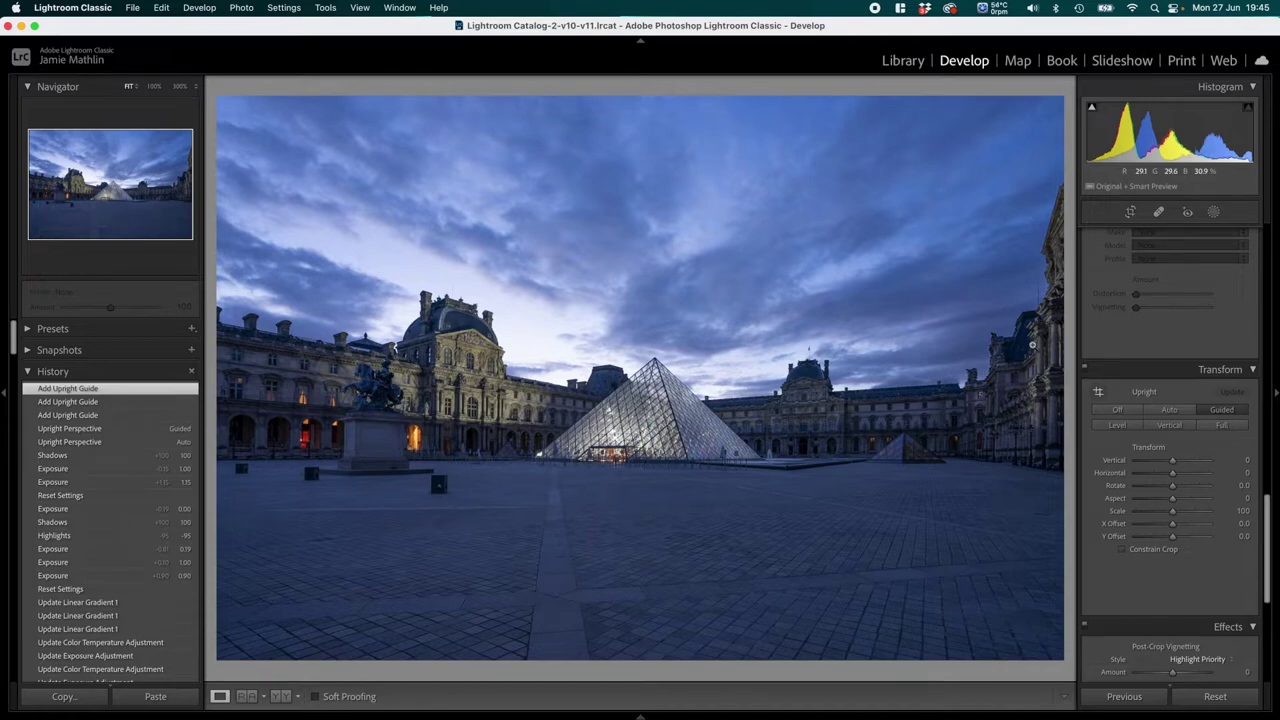
# Step: Crop to a wide panorama, trimming the left edge, top sky and bottom foreground with a custom ratio
pyautogui.click(1131, 213)
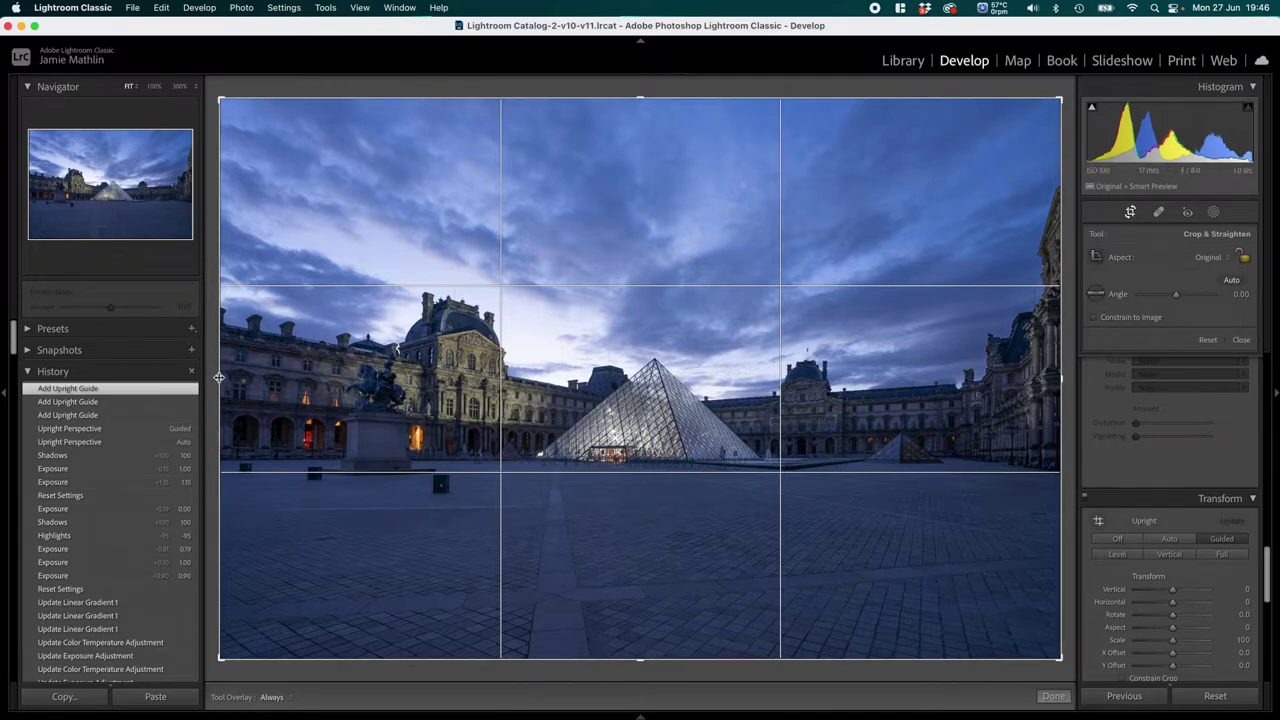
pyautogui.moveTo(218, 377); pyautogui.dragTo(227, 377)
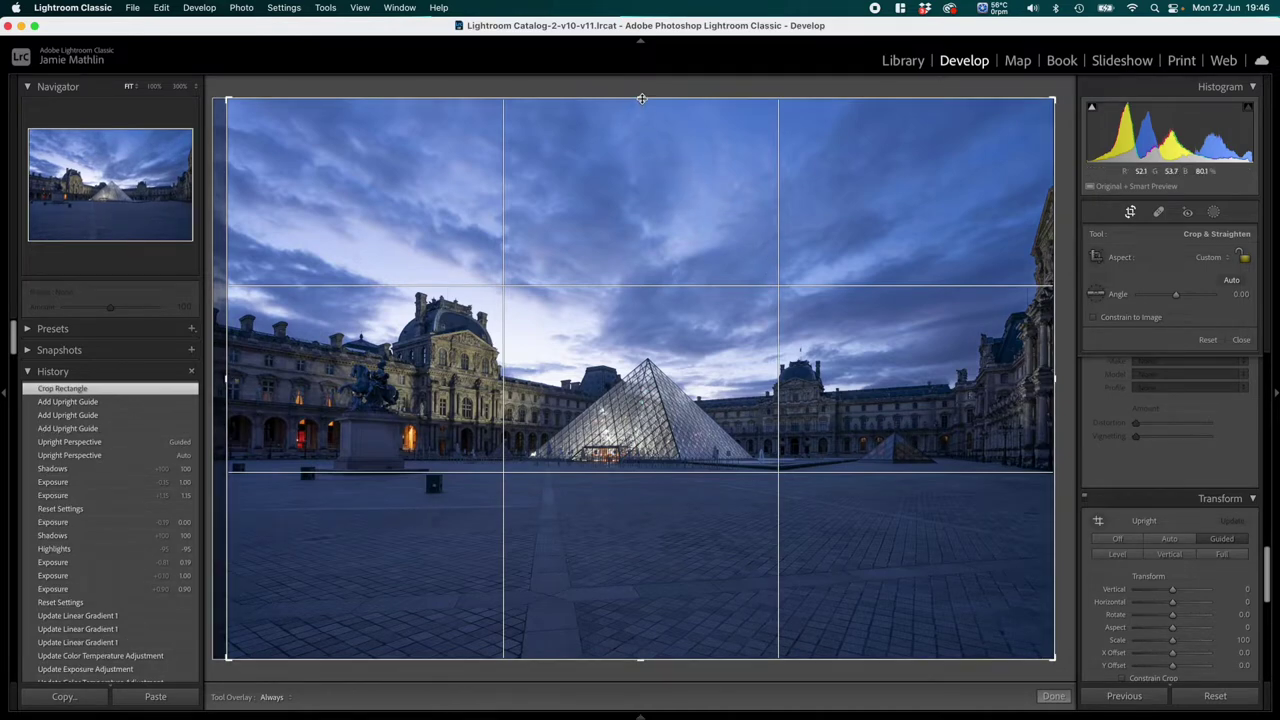
pyautogui.moveTo(640, 98); pyautogui.dragTo(641, 140)
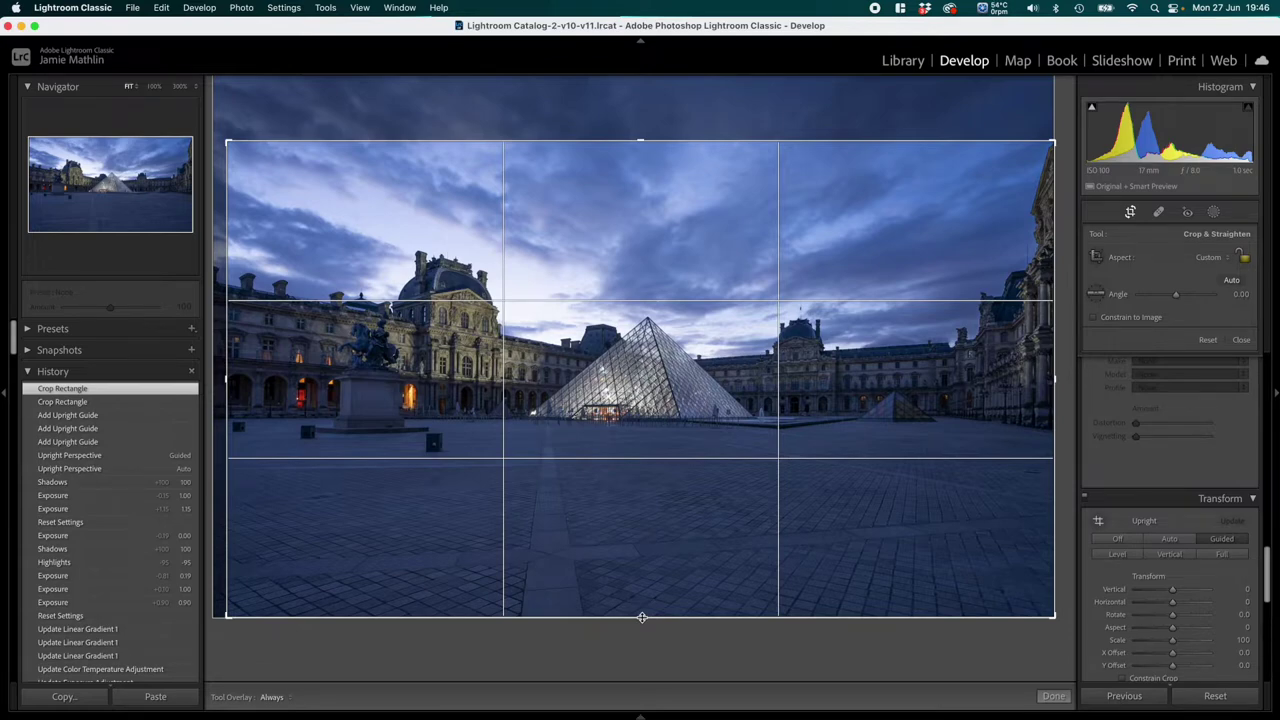
pyautogui.moveTo(642, 617); pyautogui.dragTo(646, 567)
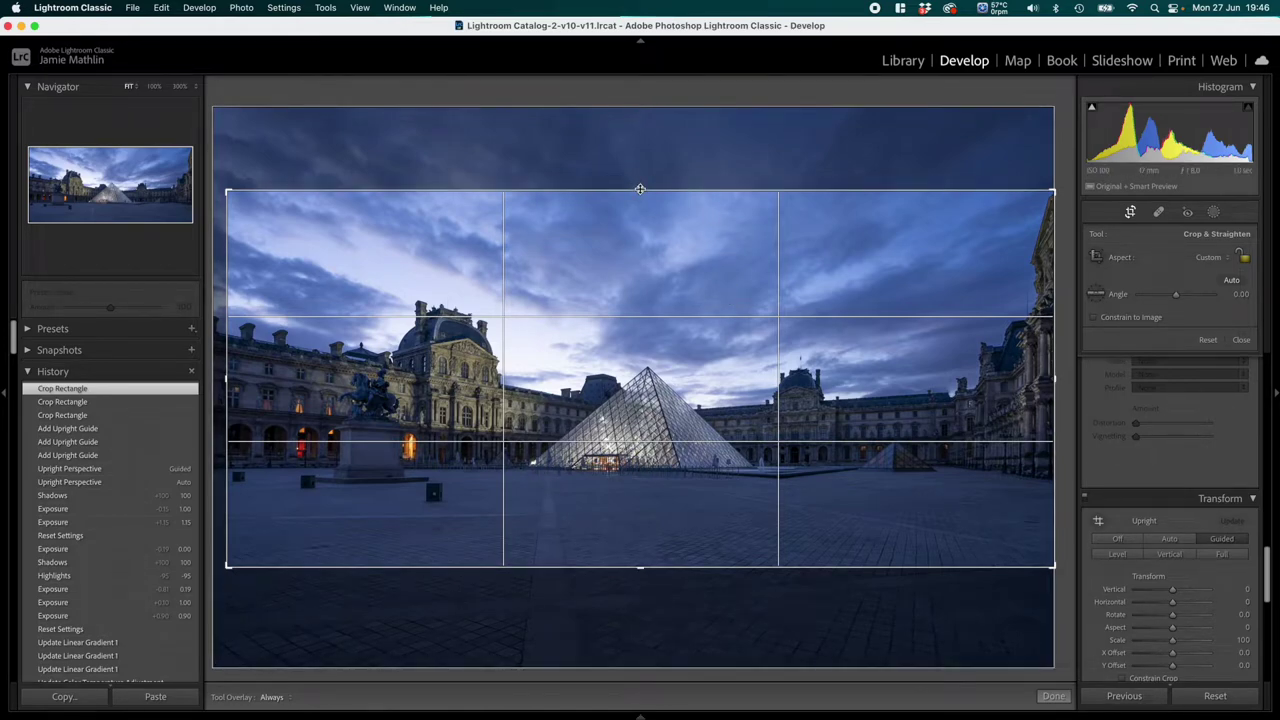
pyautogui.moveTo(640, 189); pyautogui.dragTo(645, 216)
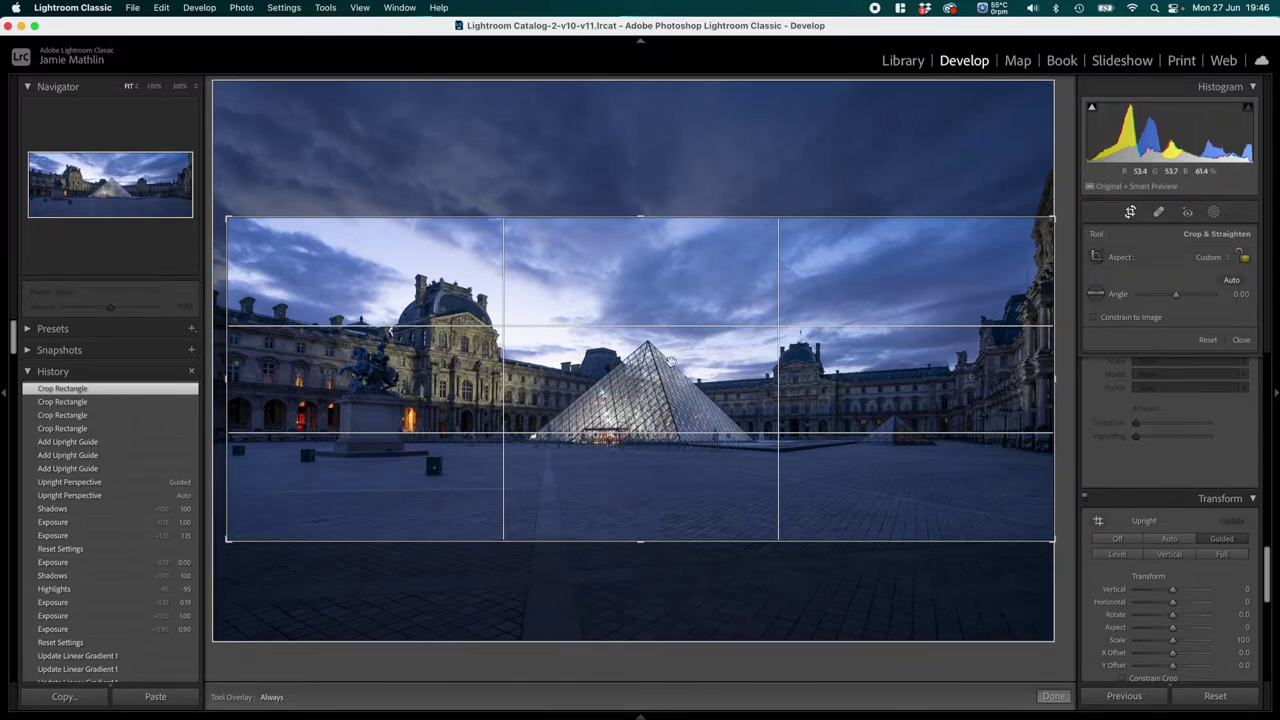
pyautogui.click(1211, 259)
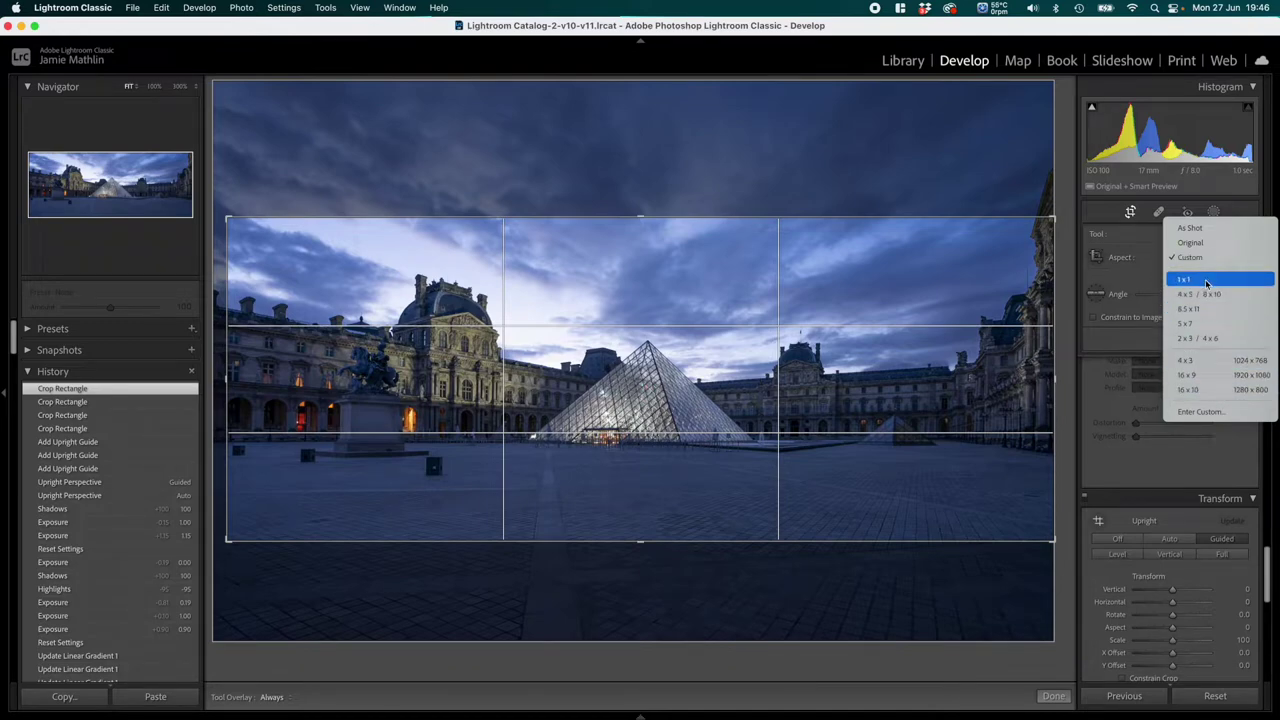
pyautogui.click(1152, 244)
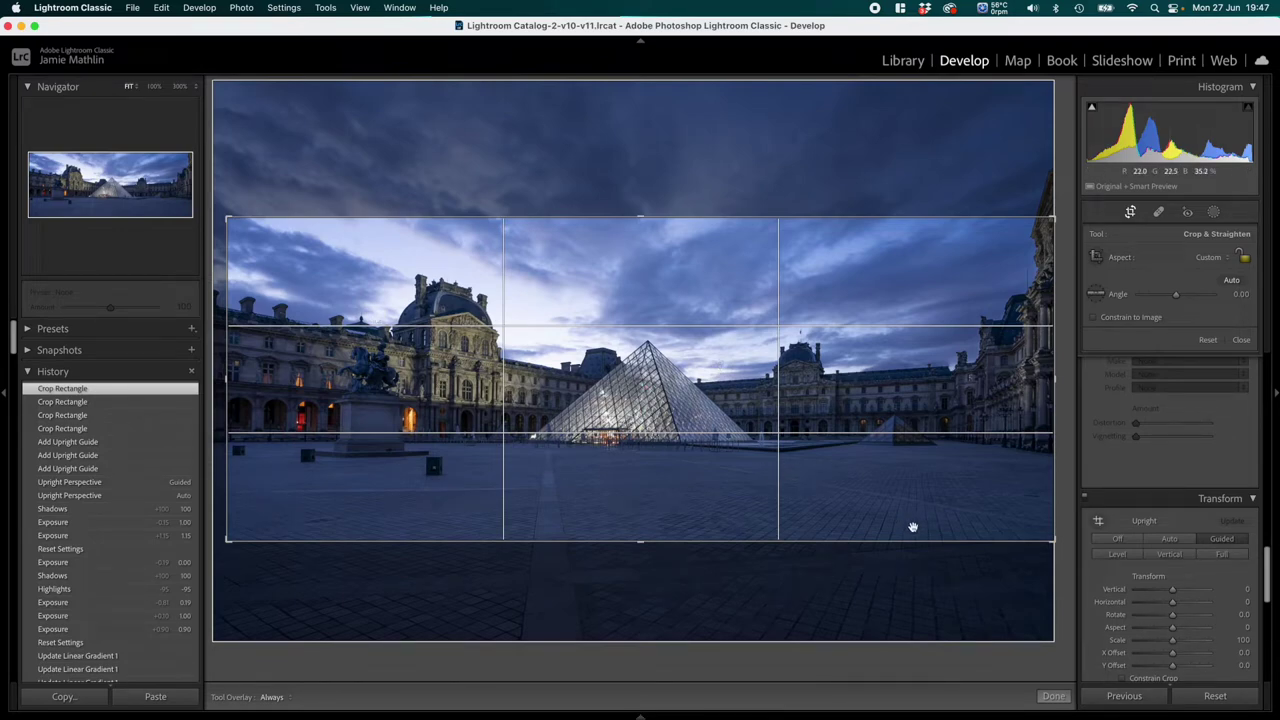
pyautogui.click(1053, 696)
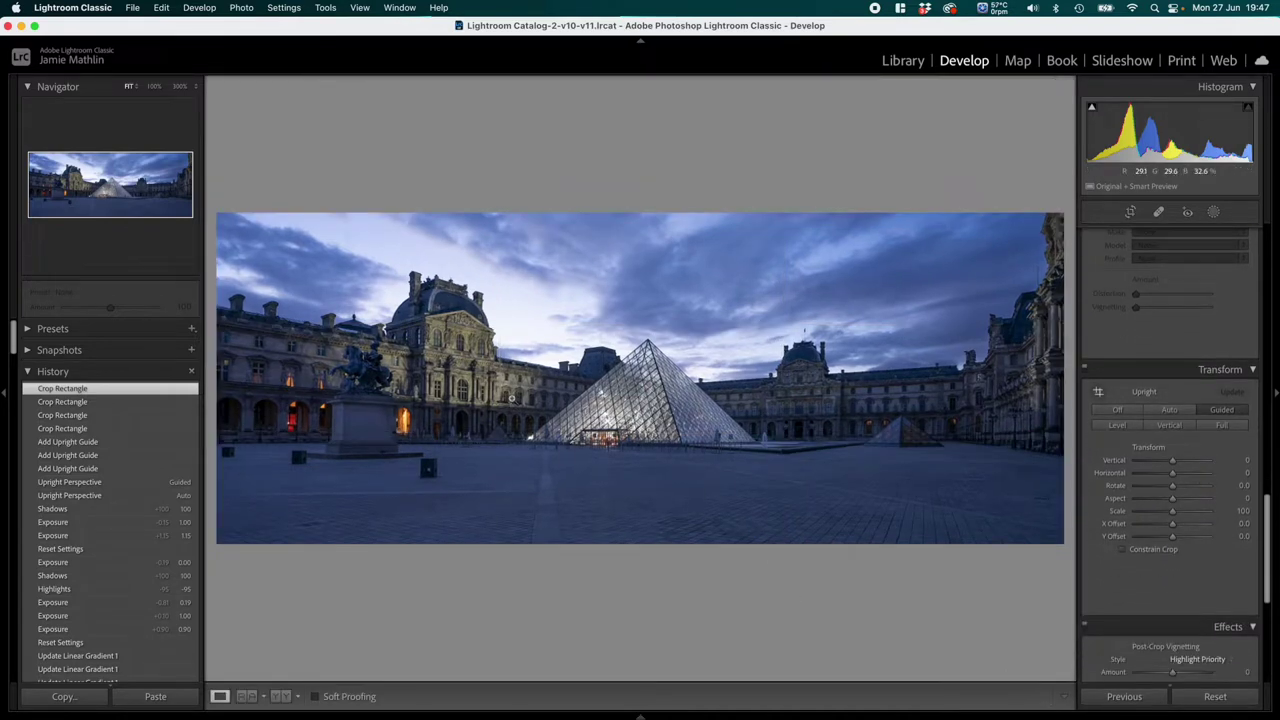
# Step: Collapse the left panel, reset Exposure to 0.00 and lower Highlights to -72
pyautogui.click(5, 397)
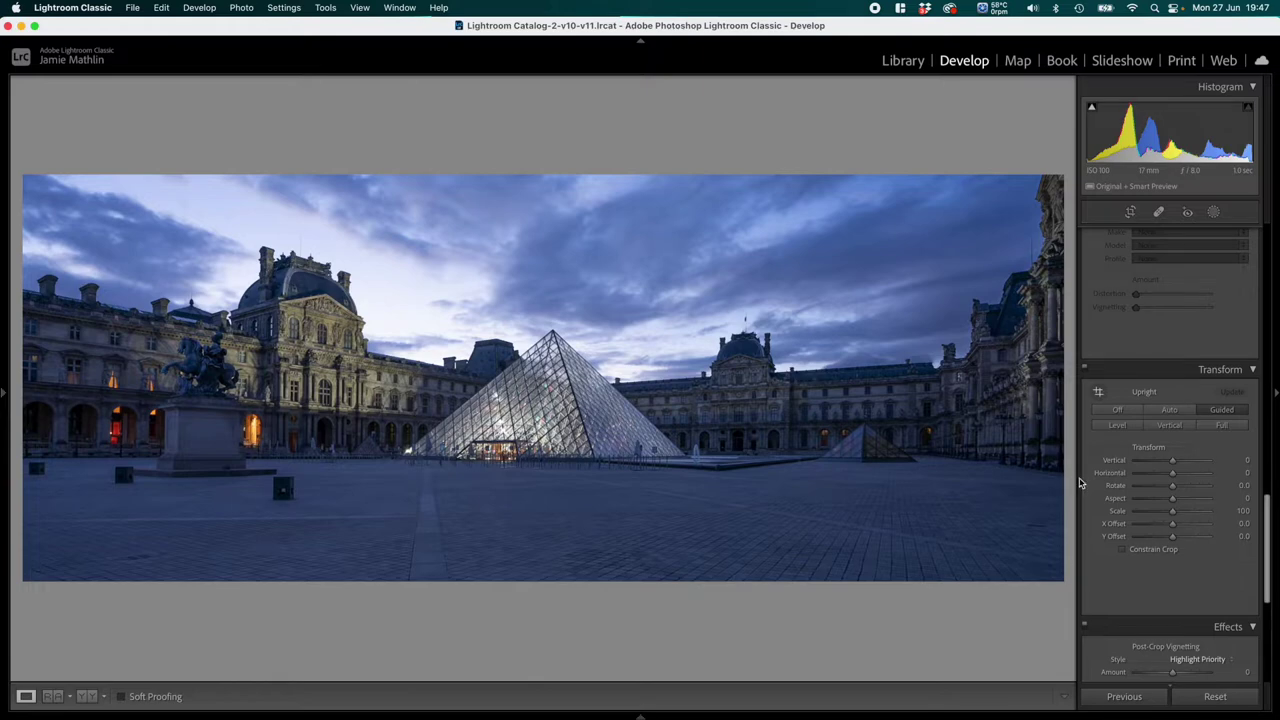
pyautogui.scroll(10, 1159, 384)
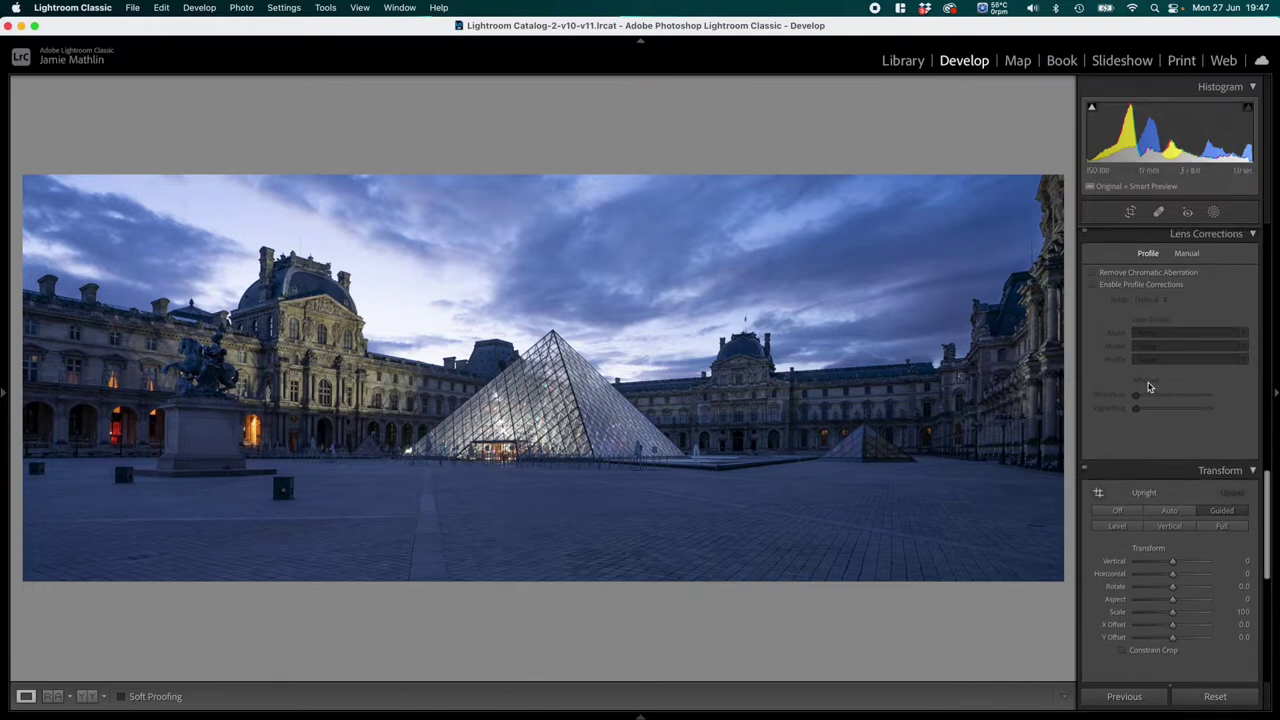
pyautogui.scroll(5, 1148, 386)
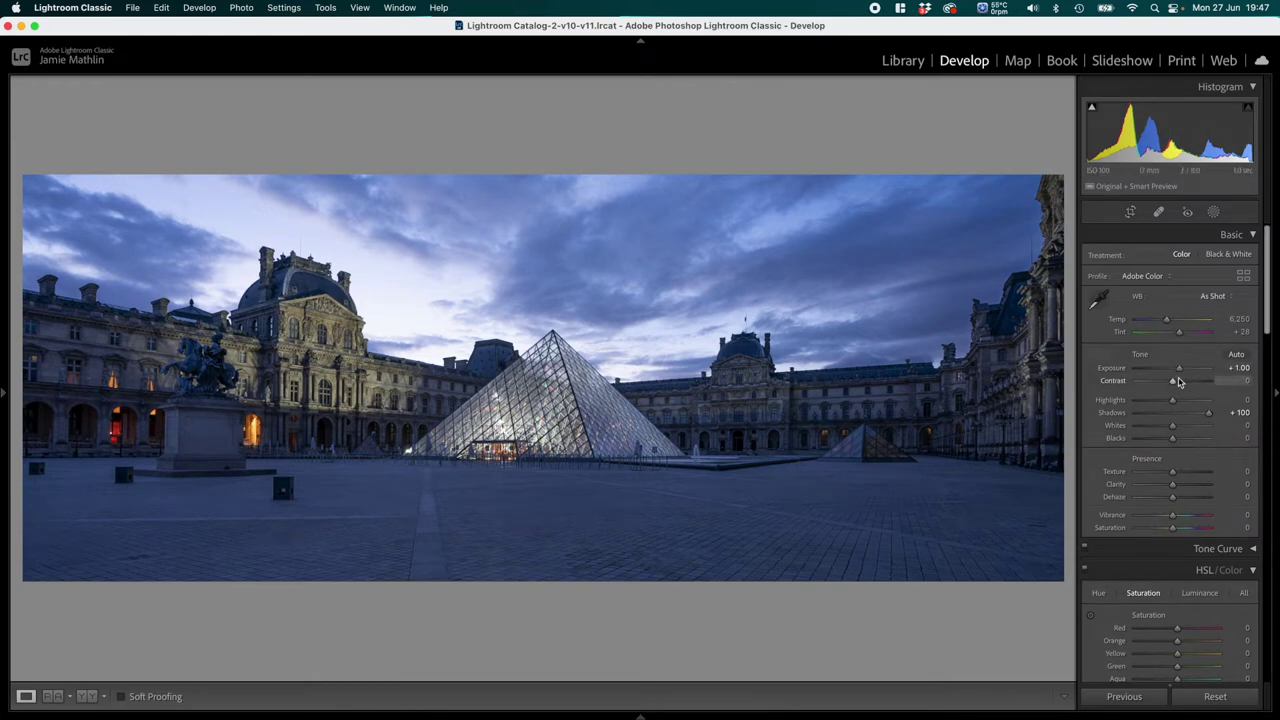
pyautogui.moveTo(1179, 369)
pyautogui.mouseDown()
pyautogui.moveTo(1128, 372)
pyautogui.moveTo(1182, 372)
pyautogui.mouseUp()
pyautogui.doubleClick(1113, 372)
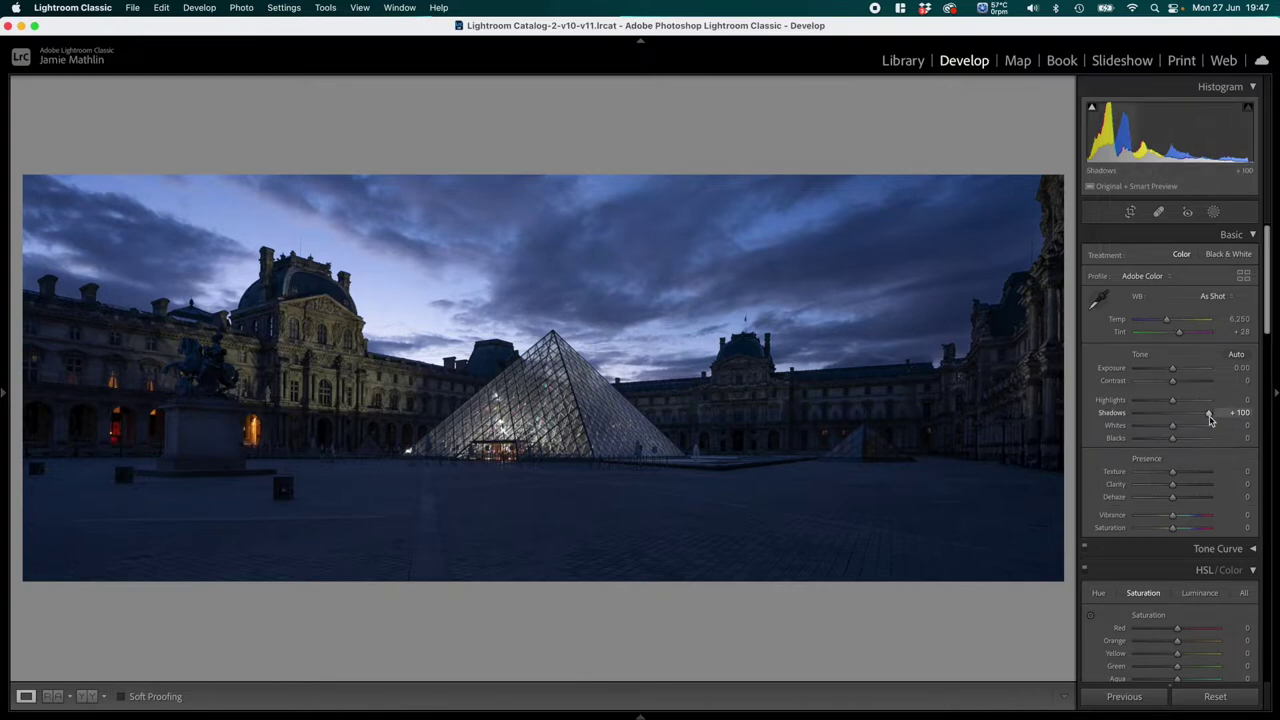
pyautogui.moveTo(1173, 402); pyautogui.dragTo(1147, 411)
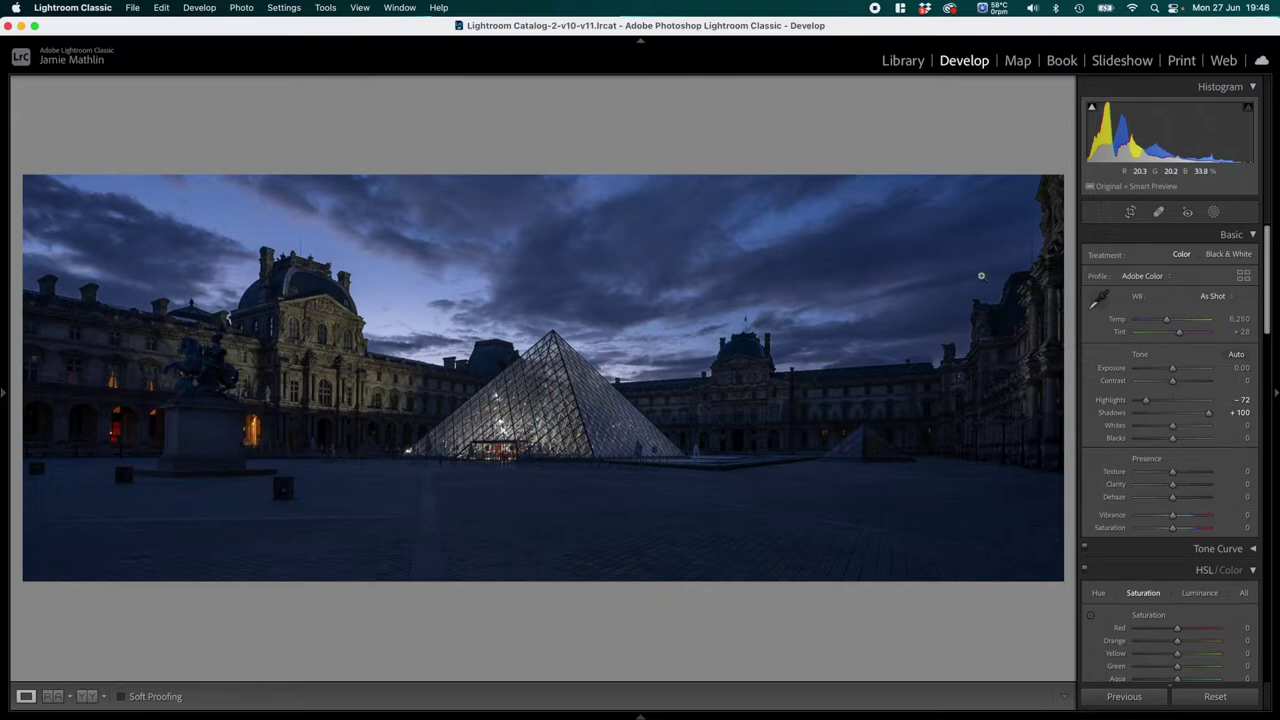
# Step: Draw a radial gradient ellipse over the left wing, then move and rotate it over the dome and statue
pyautogui.click(1214, 212)
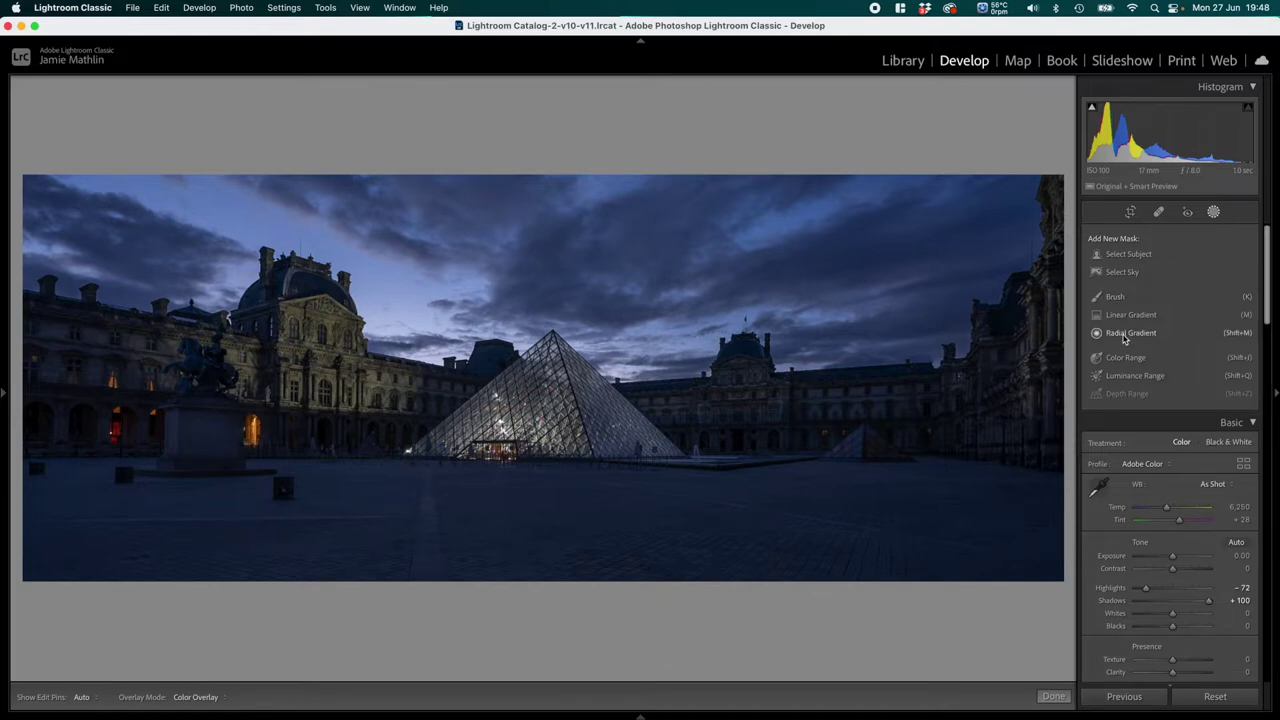
pyautogui.click(1130, 333)
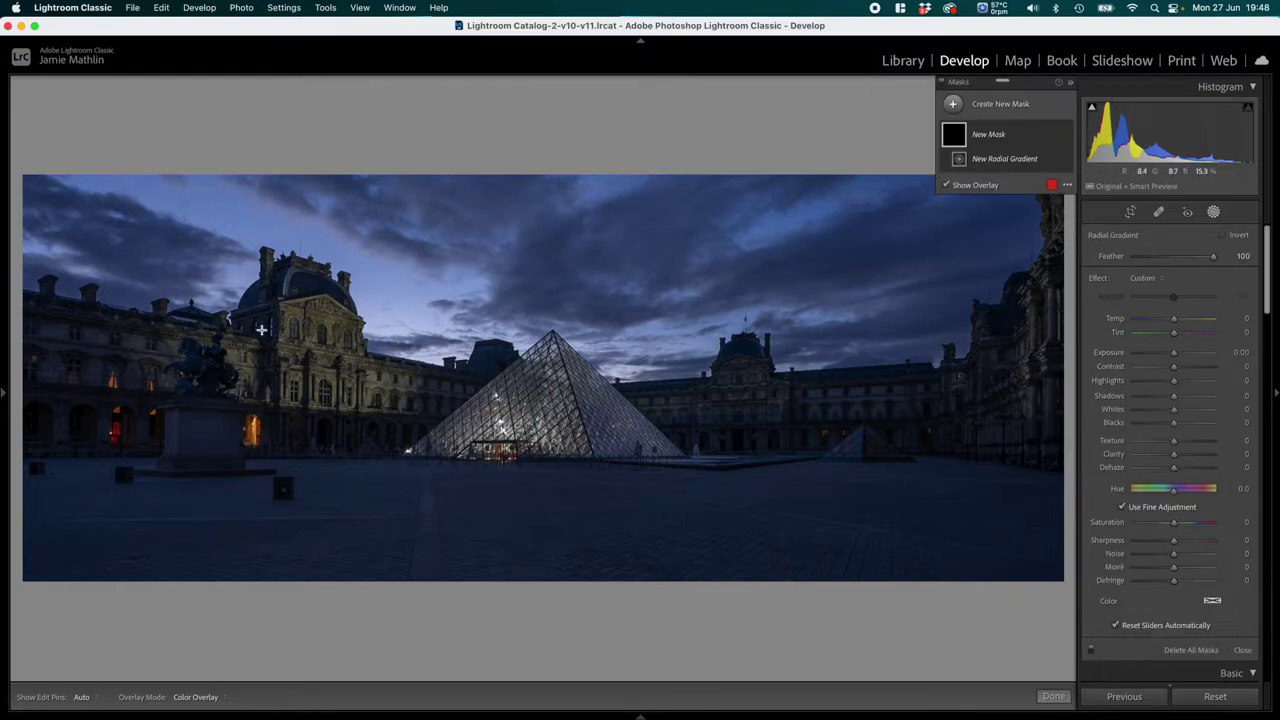
pyautogui.moveTo(224, 305); pyautogui.dragTo(506, 412)
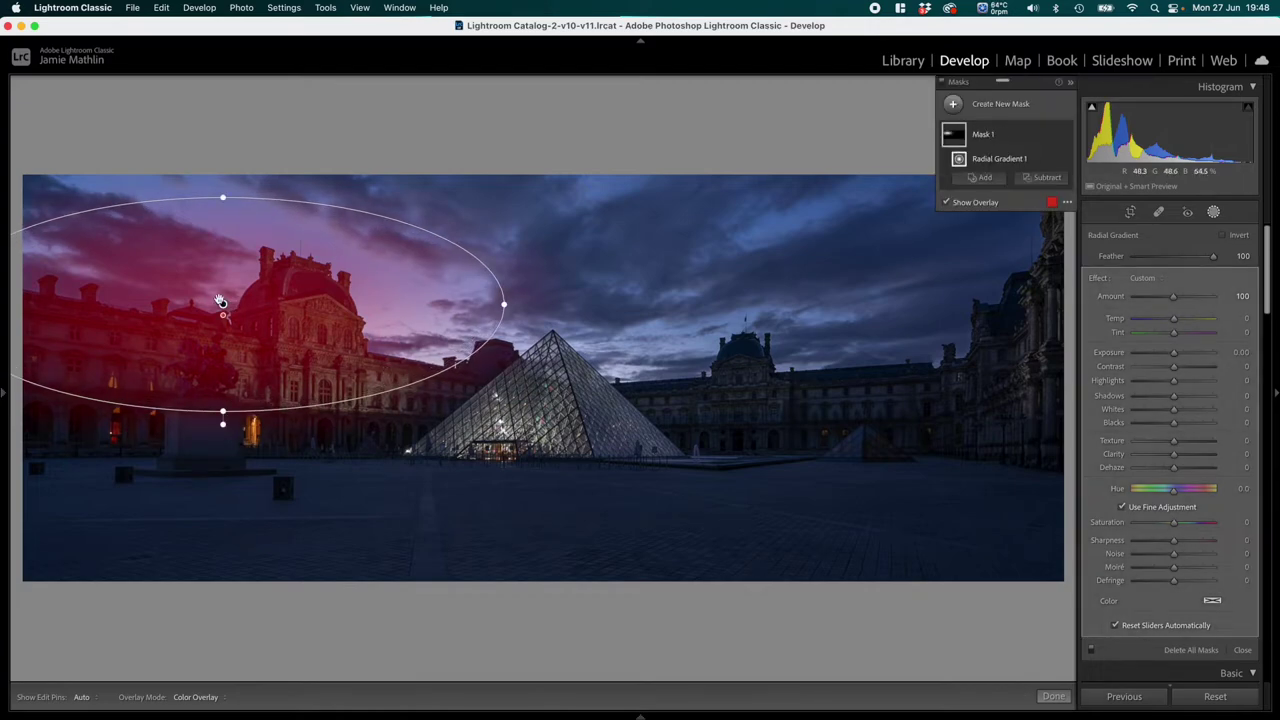
pyautogui.moveTo(222, 303); pyautogui.dragTo(324, 362)
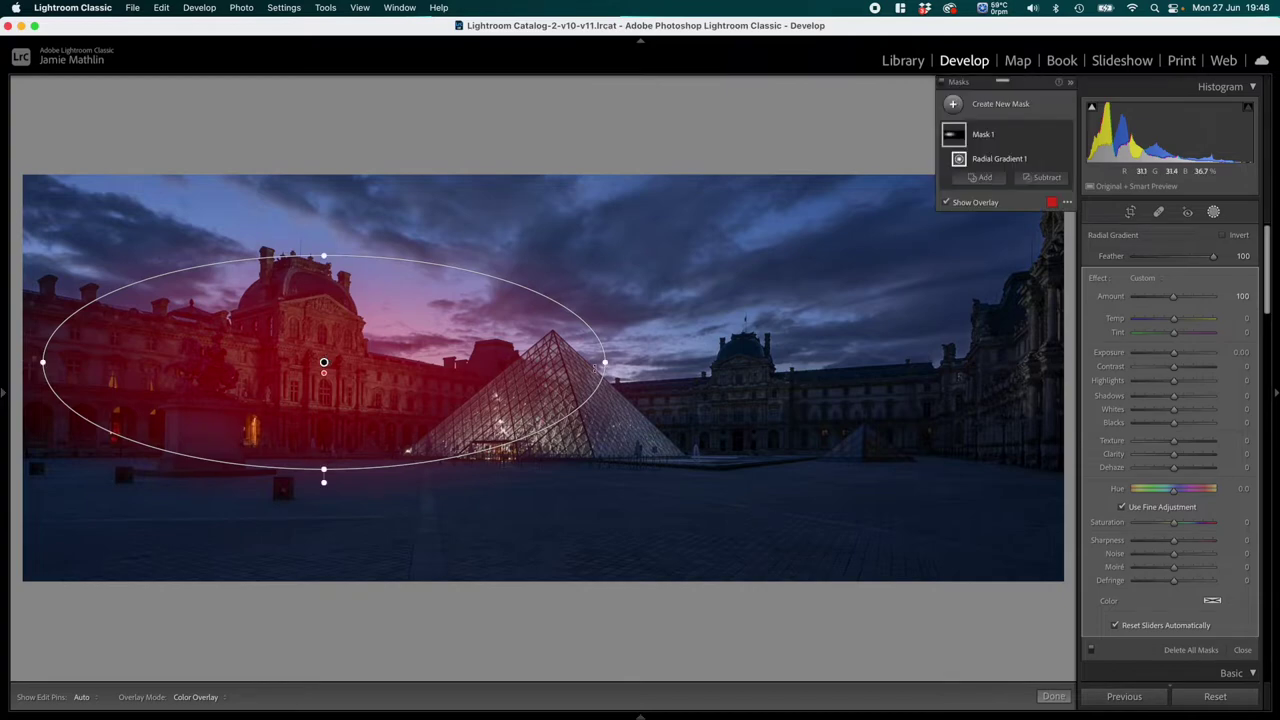
pyautogui.moveTo(611, 366); pyautogui.dragTo(614, 383)
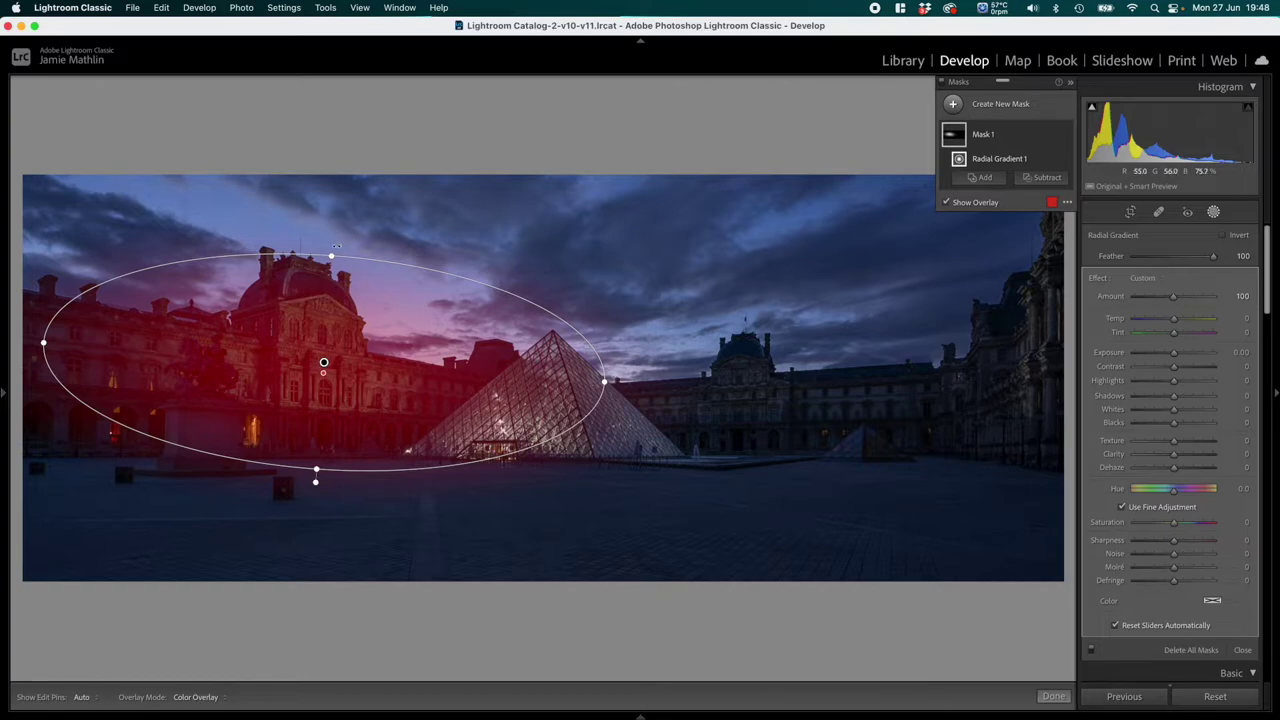
pyautogui.moveTo(335, 244); pyautogui.dragTo(337, 247)
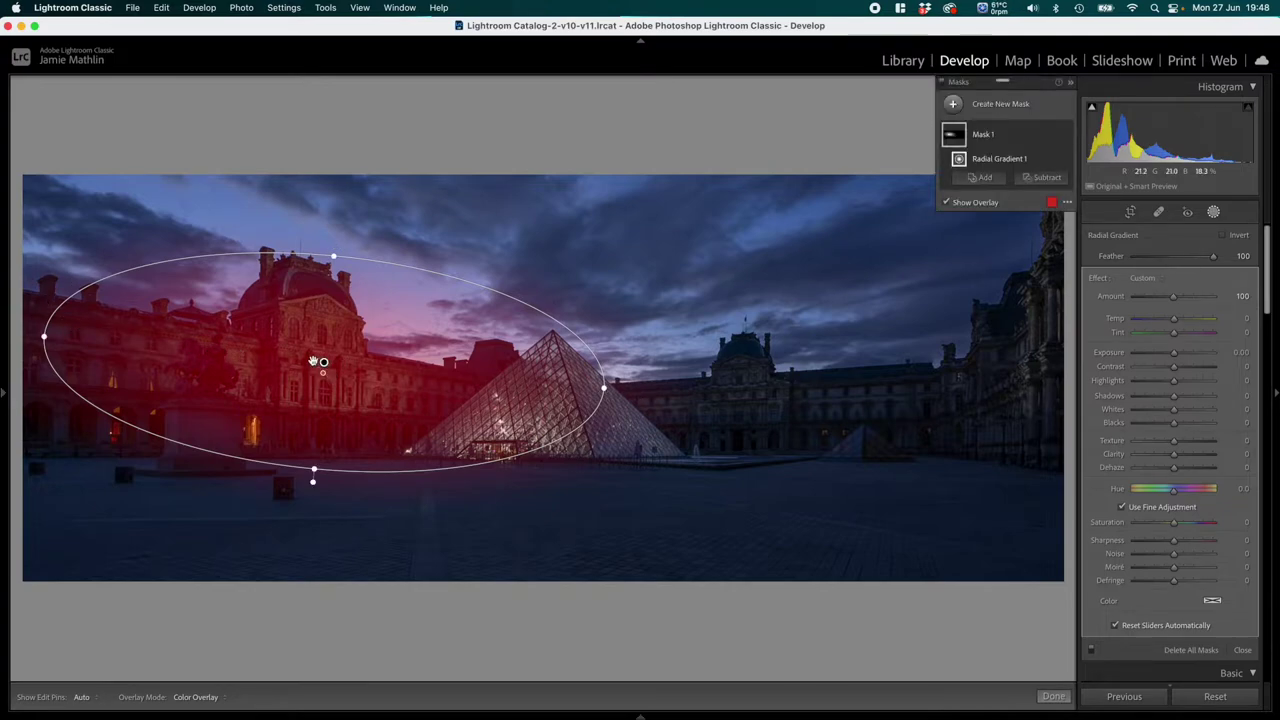
pyautogui.moveTo(326, 362); pyautogui.dragTo(317, 363)
pyautogui.moveTo(35, 336); pyautogui.dragTo(29, 336)
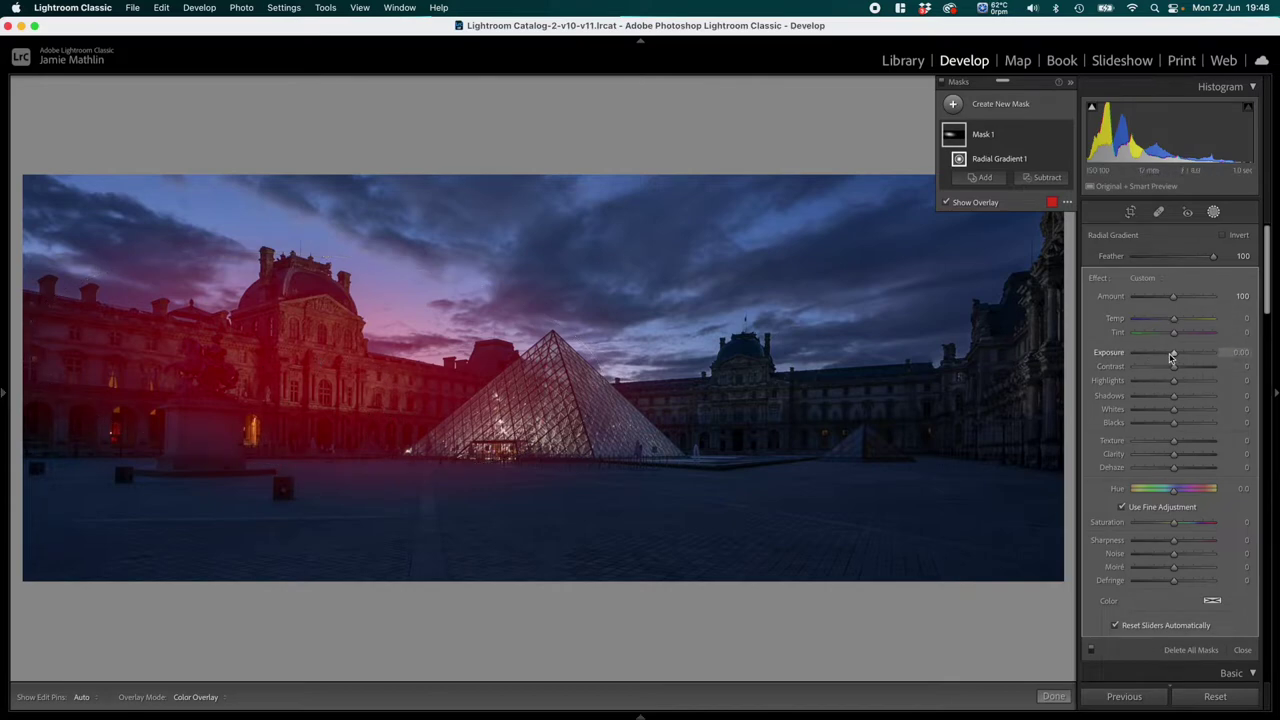
# Step: Hide the mask overlay and give the gradient Exposure 1.72, Temp 44 and Tint 16
pyautogui.press('o')
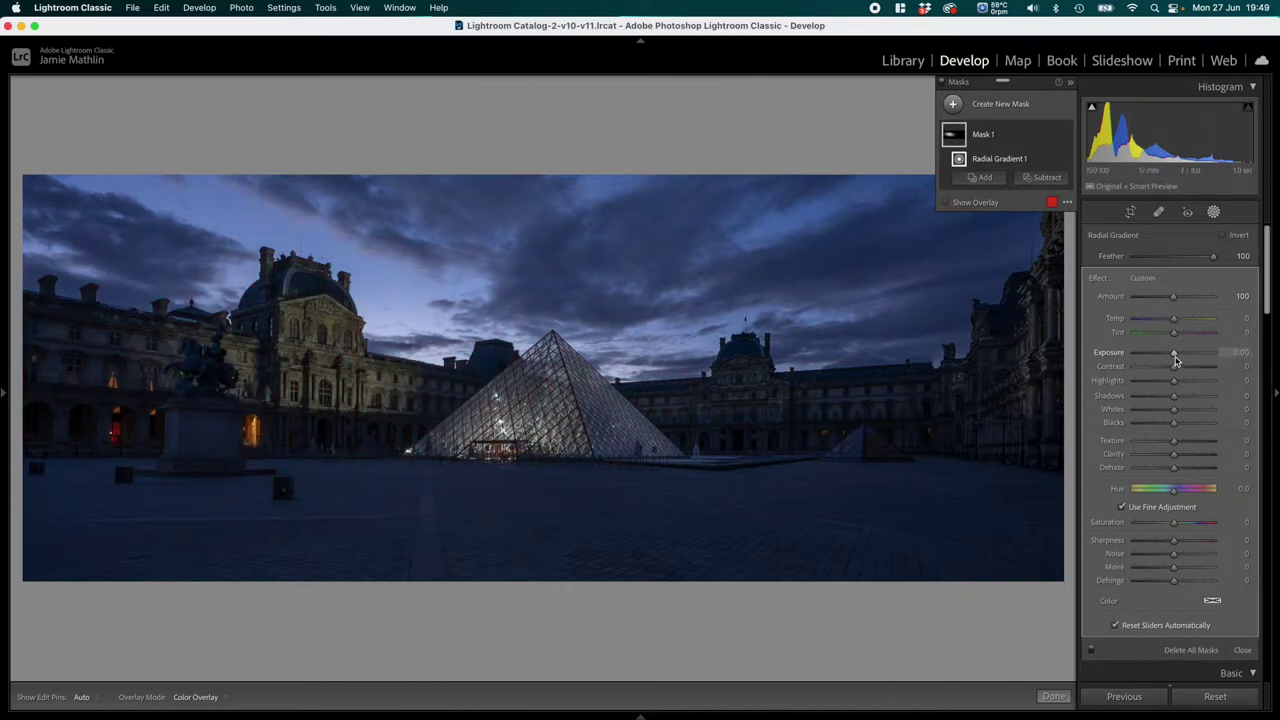
pyautogui.moveTo(1176, 362); pyautogui.dragTo(1185, 364)
pyautogui.moveTo(1189, 364); pyautogui.dragTo(1192, 364)
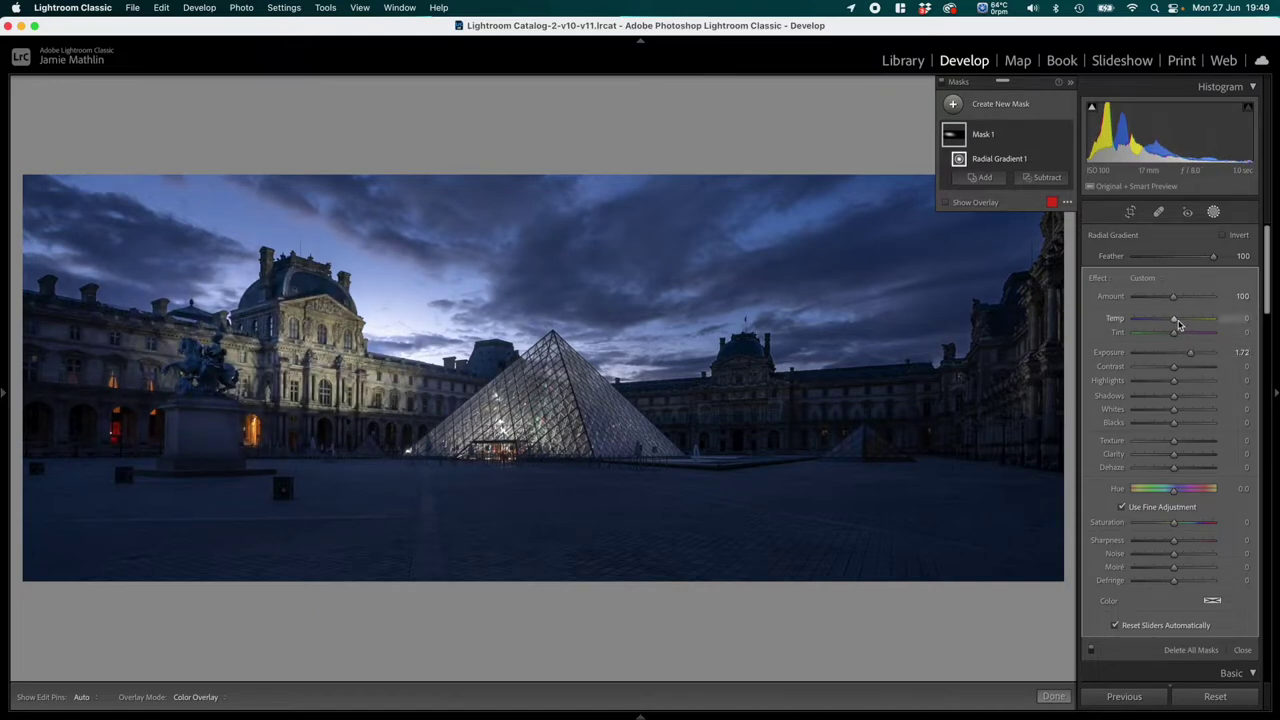
pyautogui.moveTo(1188, 329); pyautogui.dragTo(1195, 330)
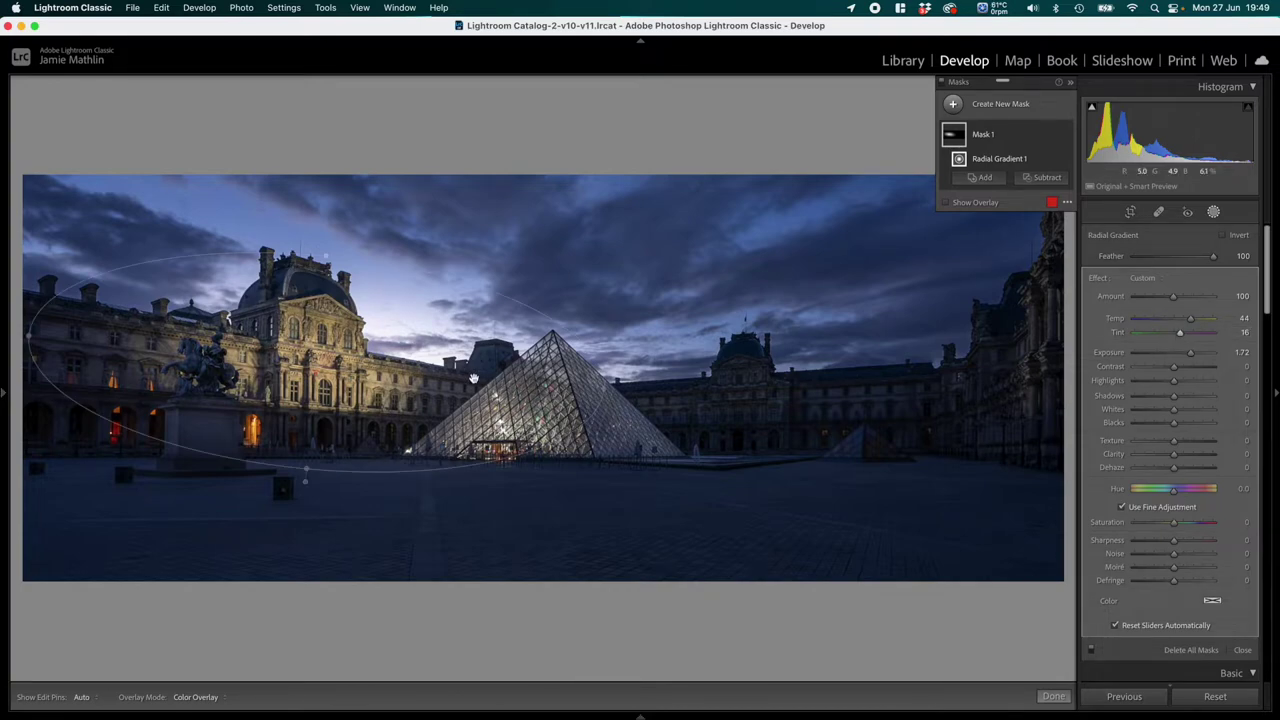
pyautogui.moveTo(427, 356)
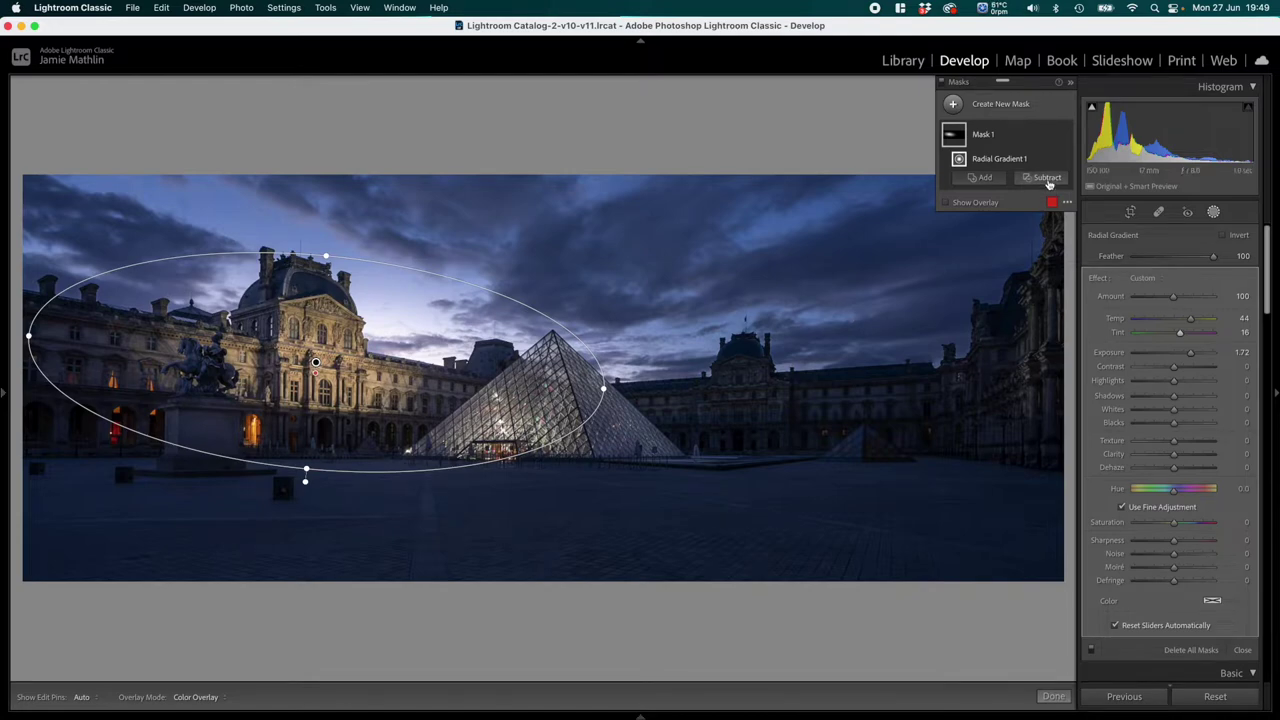
# Step: Subtract a Select Sky selection from Mask 1
pyautogui.click(1047, 180)
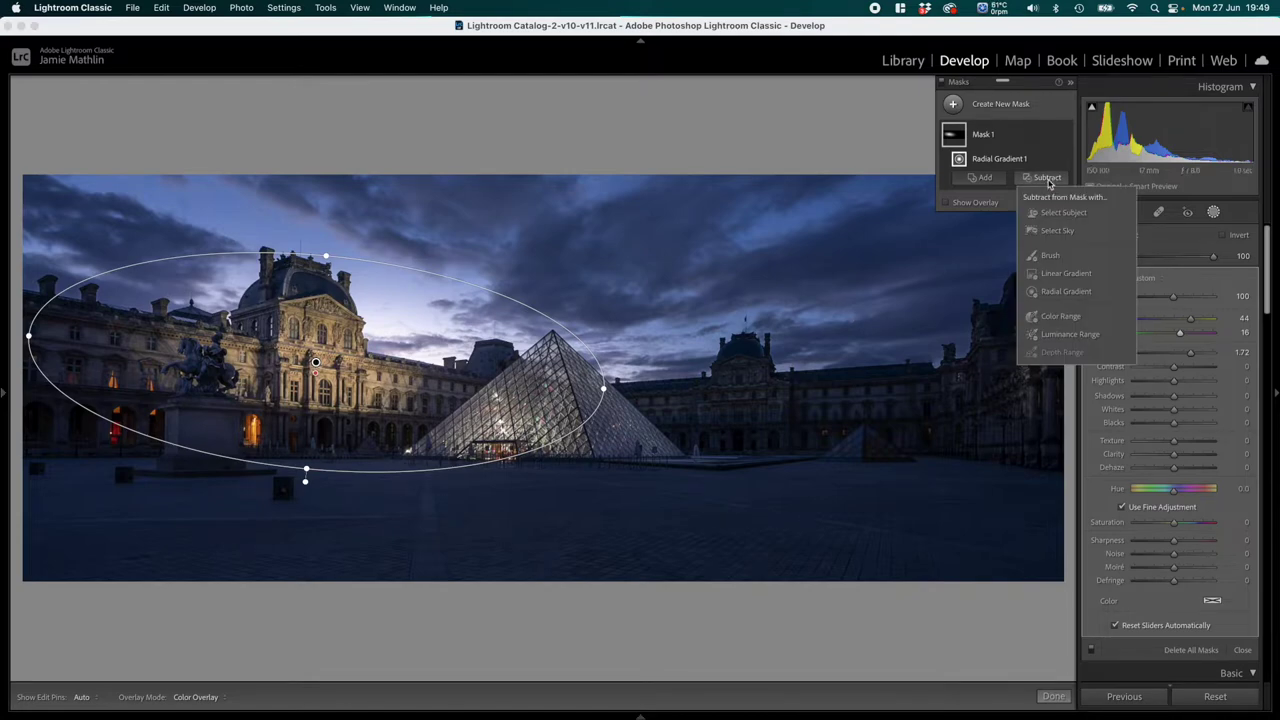
pyautogui.click(1055, 231)
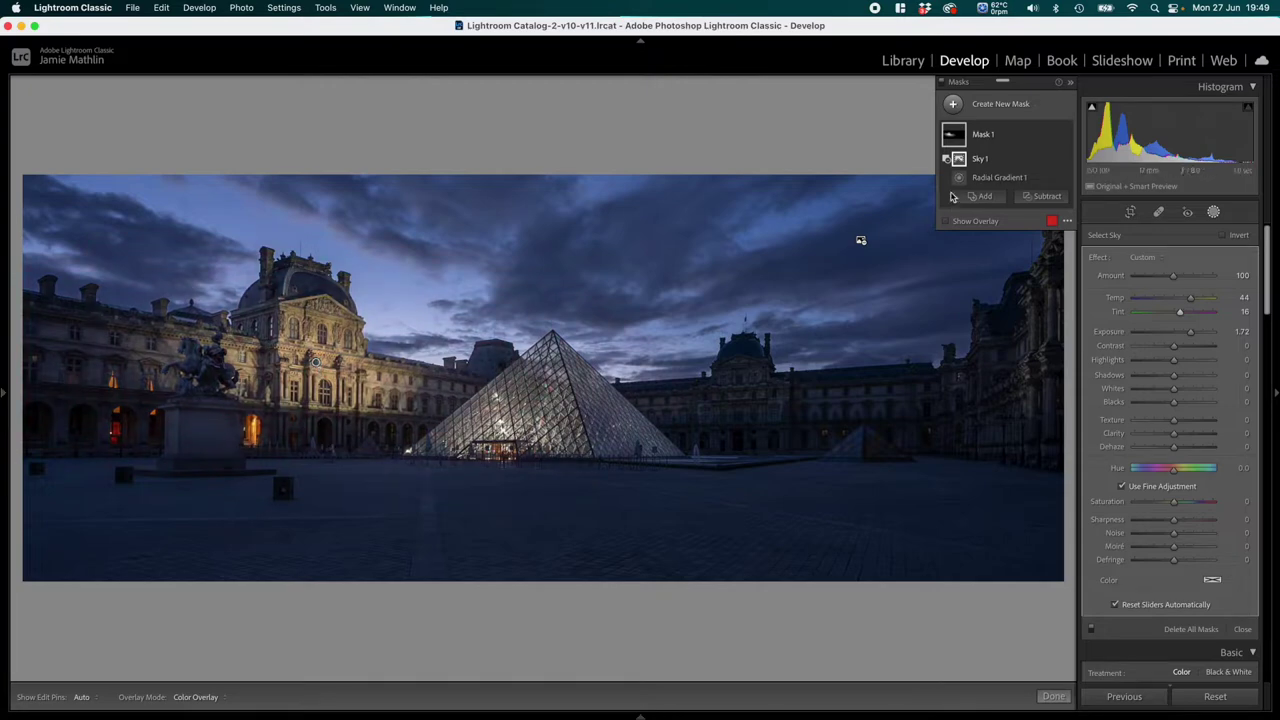
pyautogui.moveTo(960, 163)
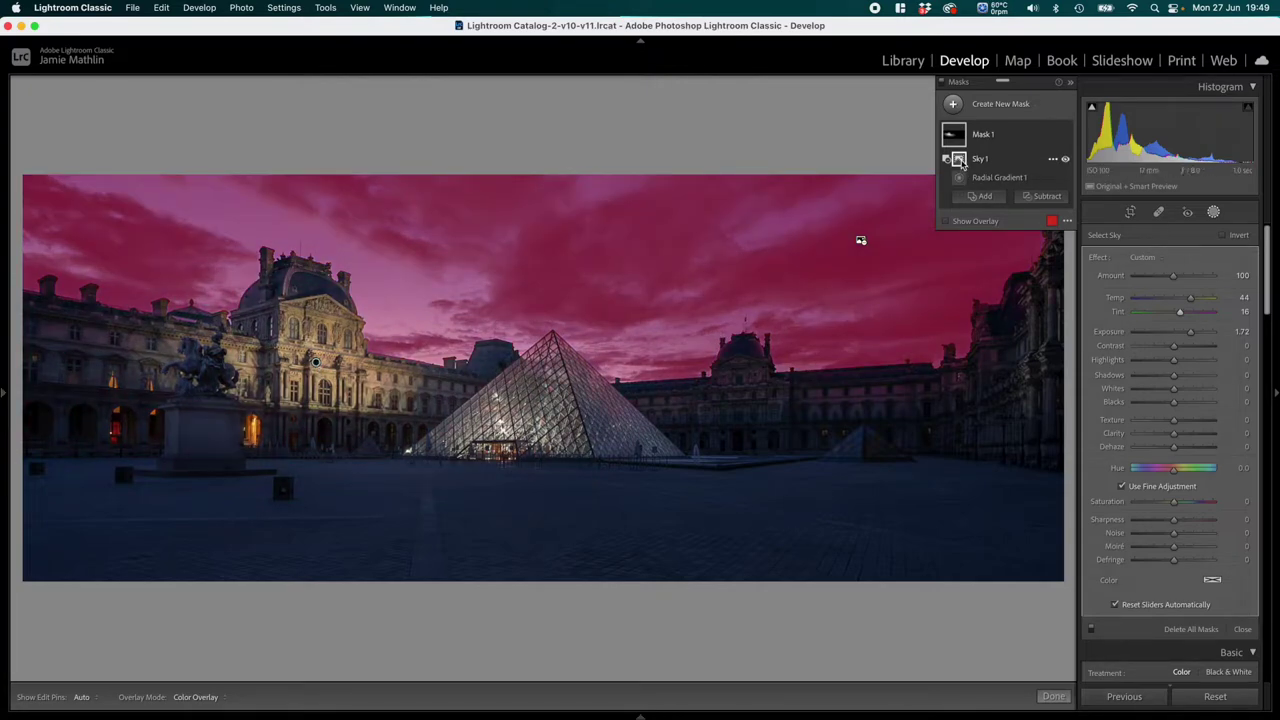
pyautogui.moveTo(957, 136)
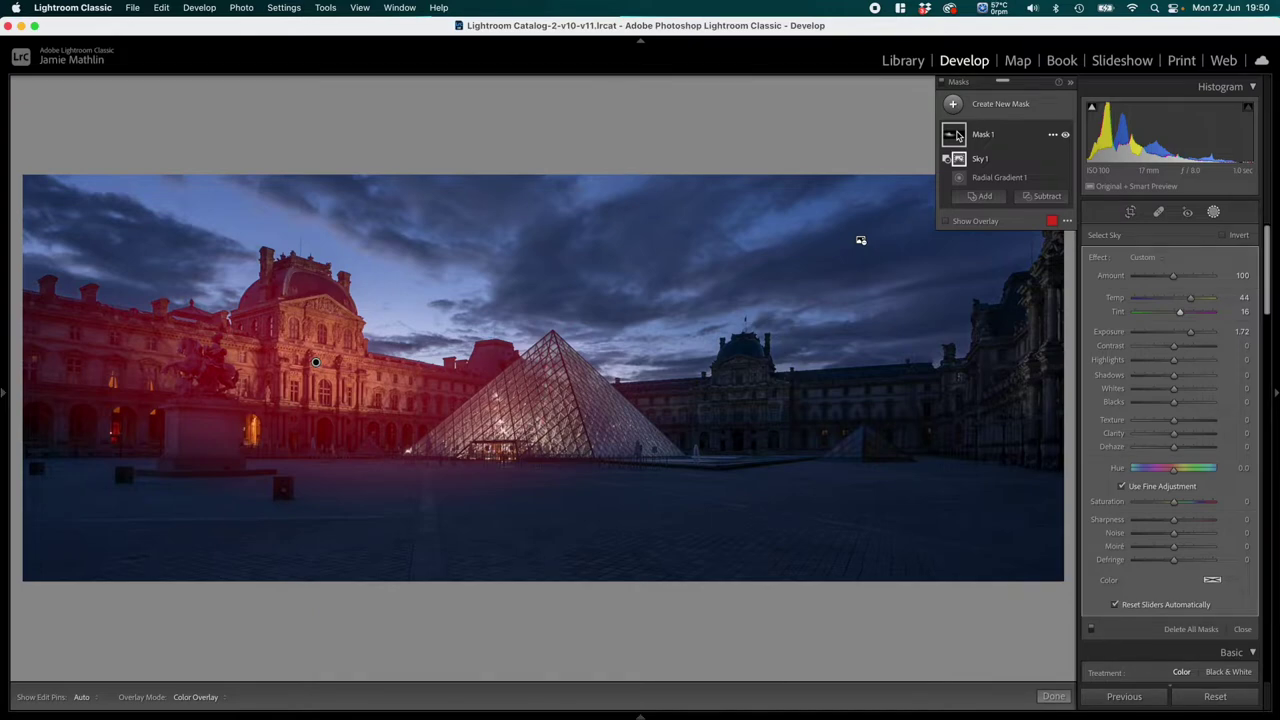
pyautogui.click(1037, 197)
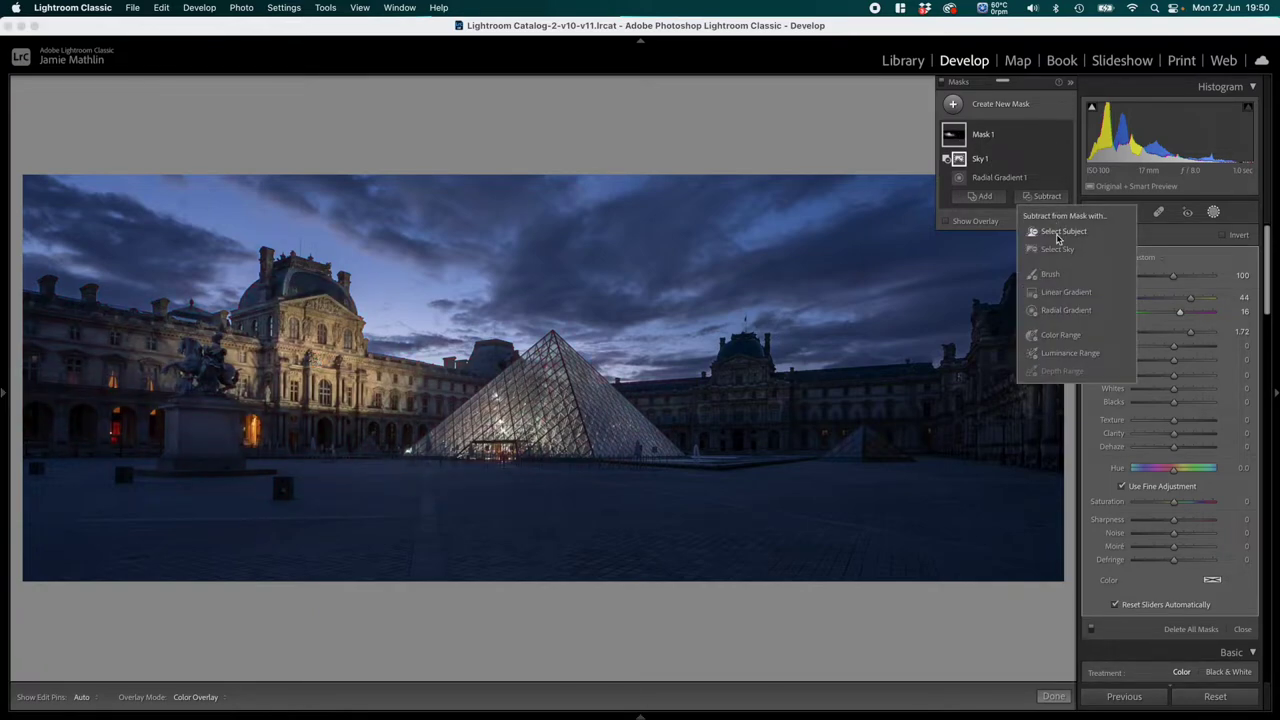
pyautogui.click(1057, 232)
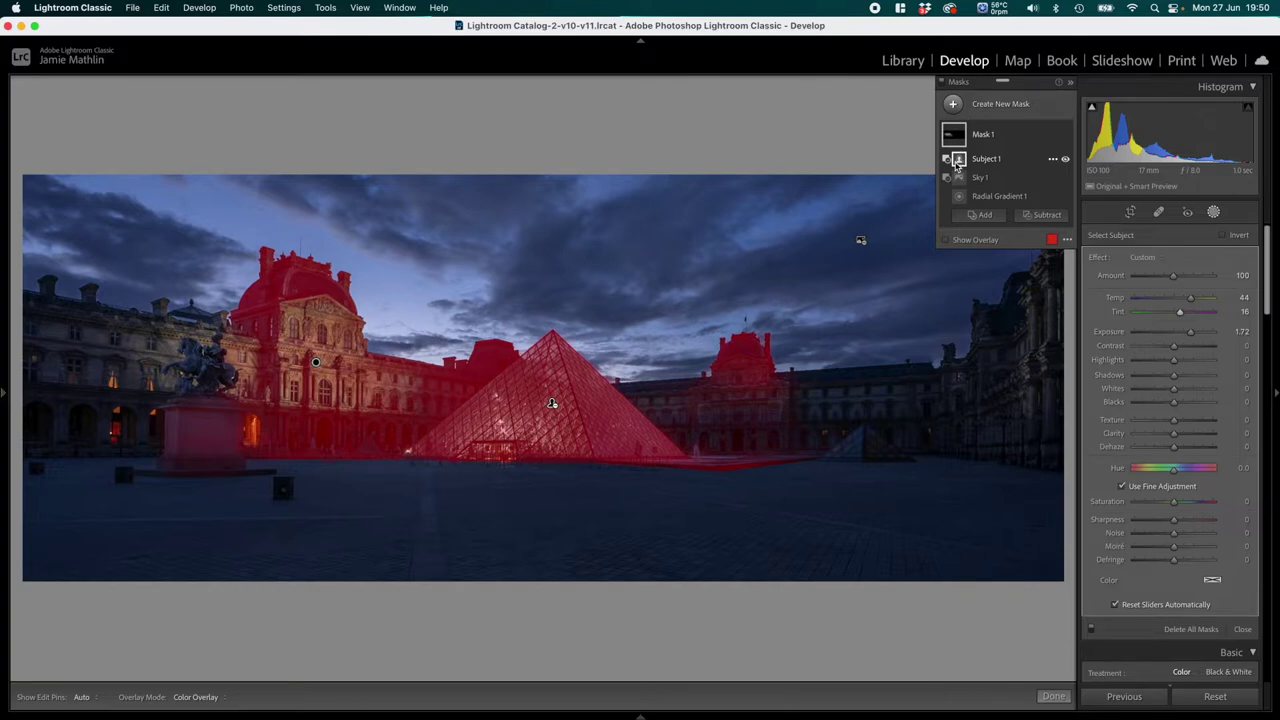
pyautogui.click(1053, 161)
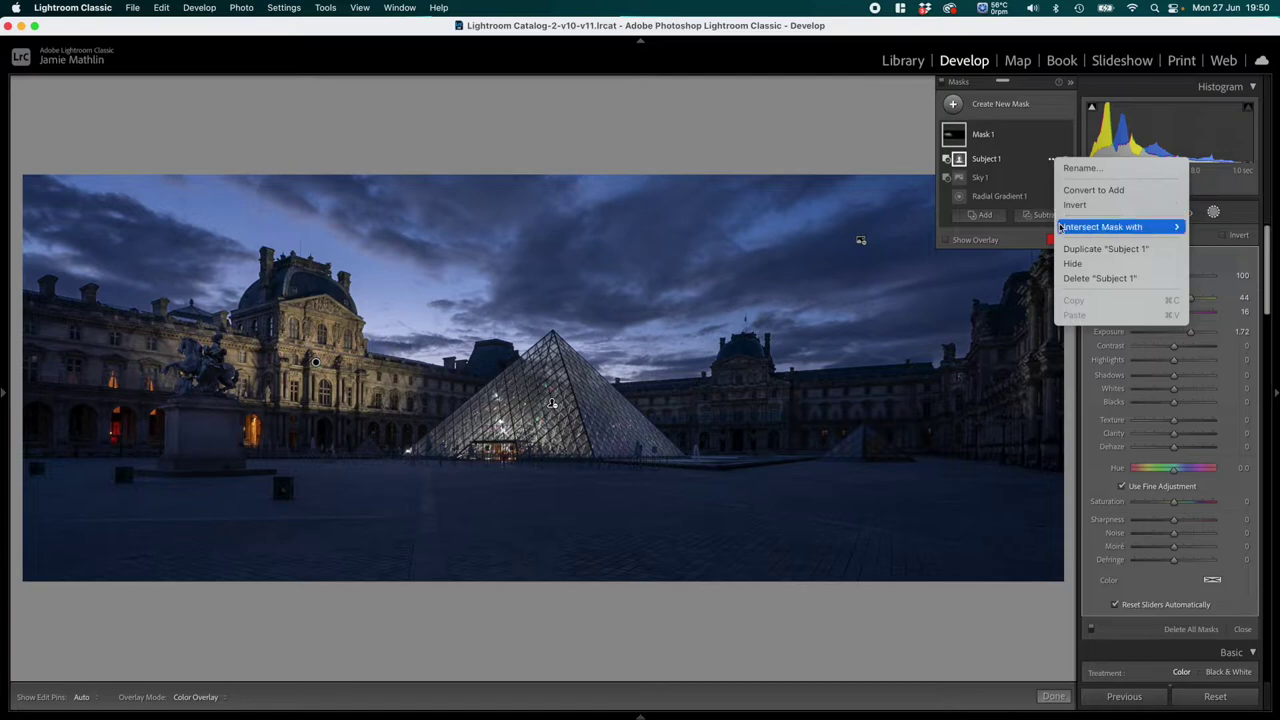
pyautogui.click(1074, 279)
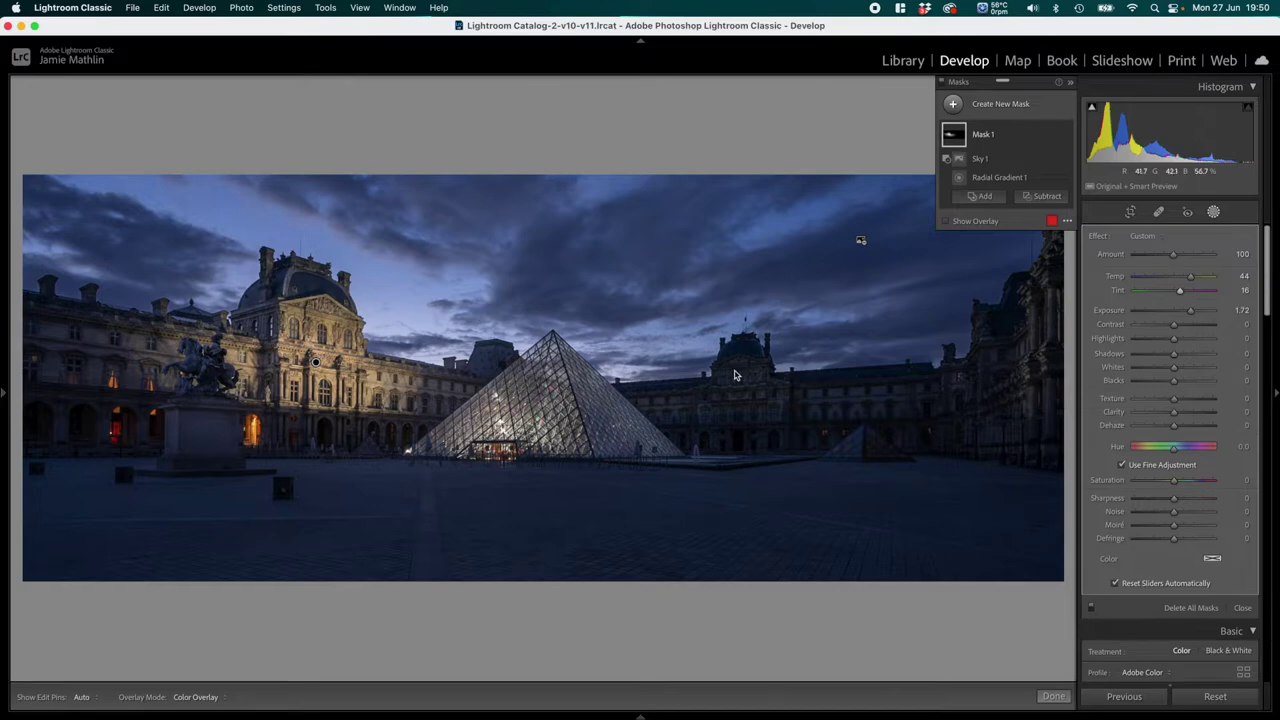
# Step: Add a subtracting brush to Mask 1 with Feather 0 and Flow 100
pyautogui.click(1055, 198)
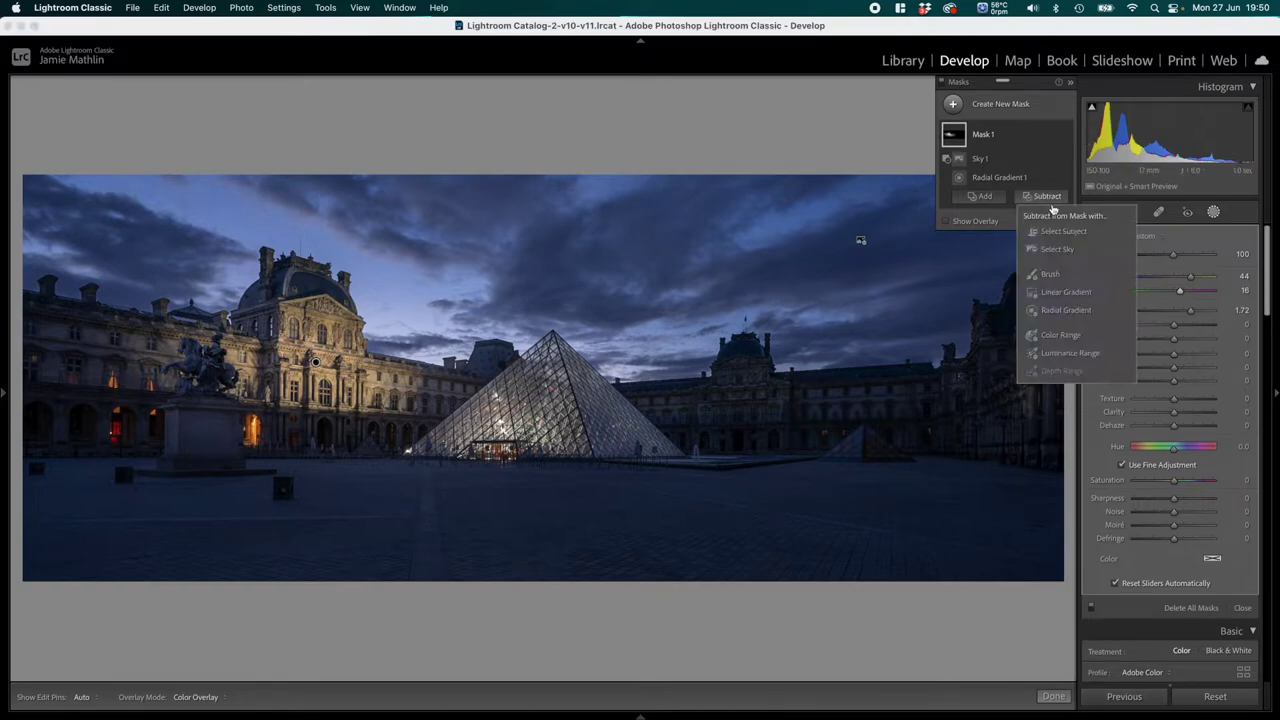
pyautogui.click(1058, 274)
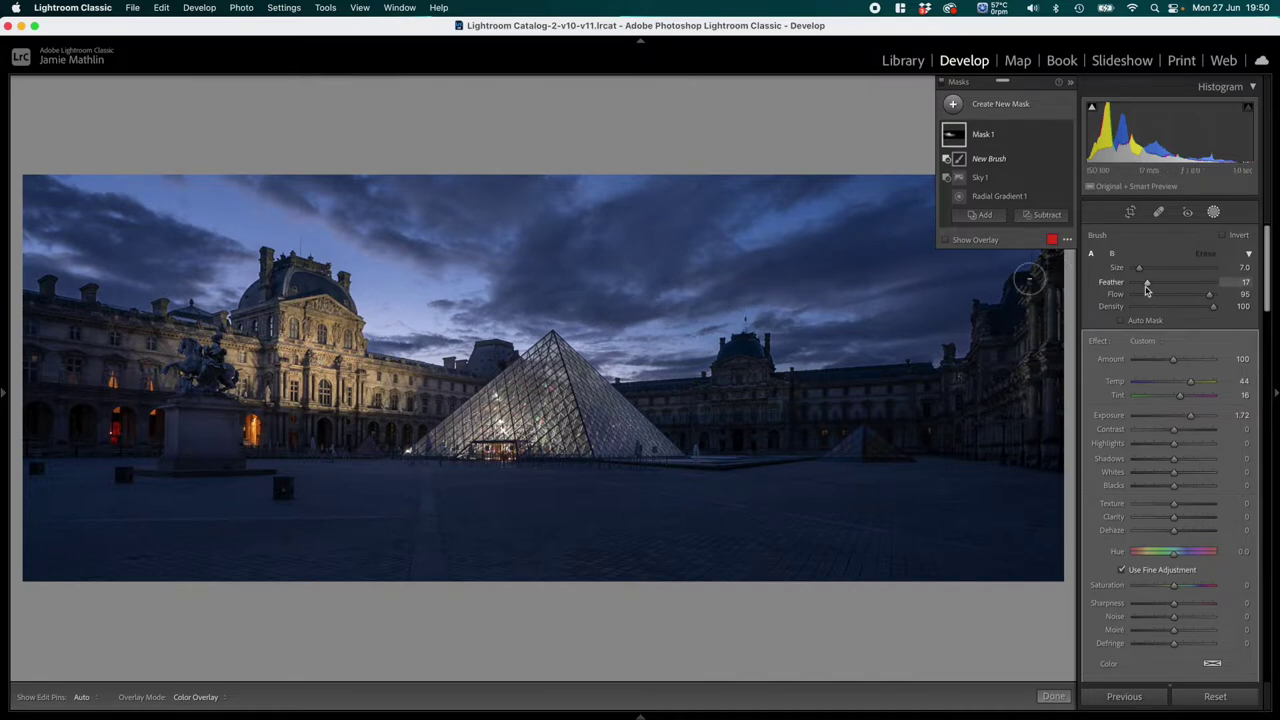
pyautogui.moveTo(1146, 287); pyautogui.dragTo(1134, 292)
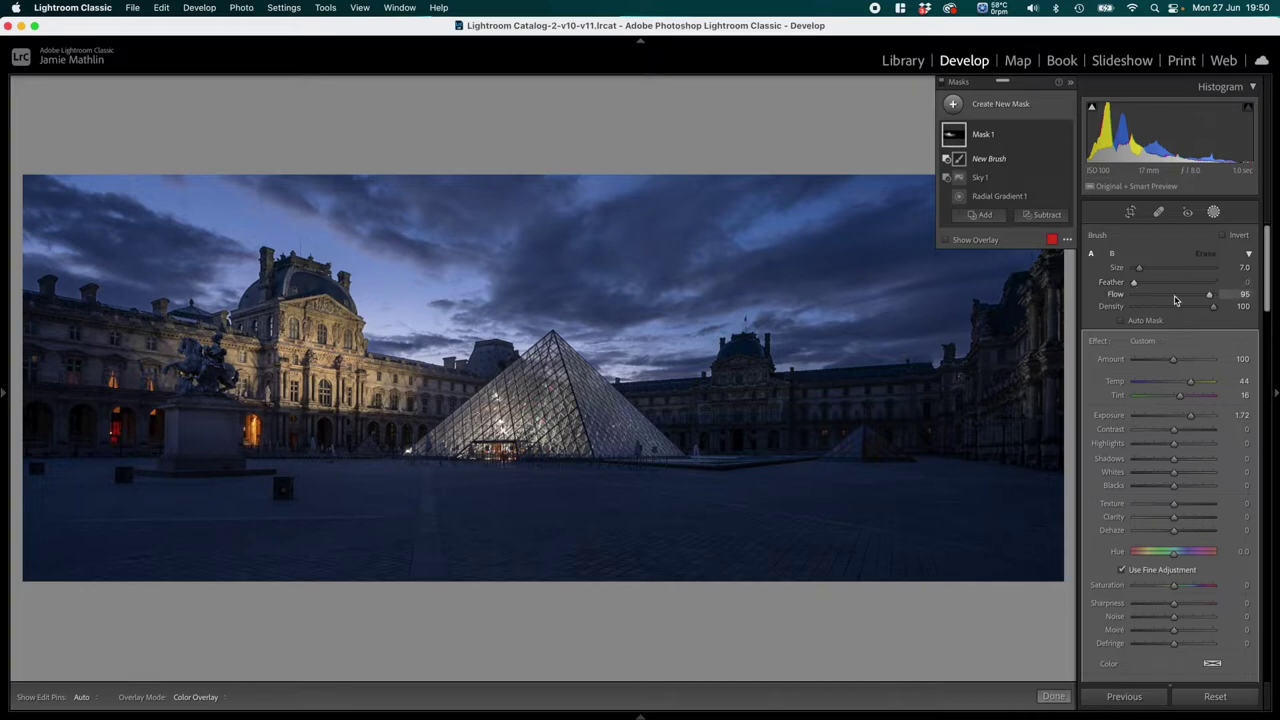
pyautogui.moveTo(1212, 300); pyautogui.dragTo(1218, 297)
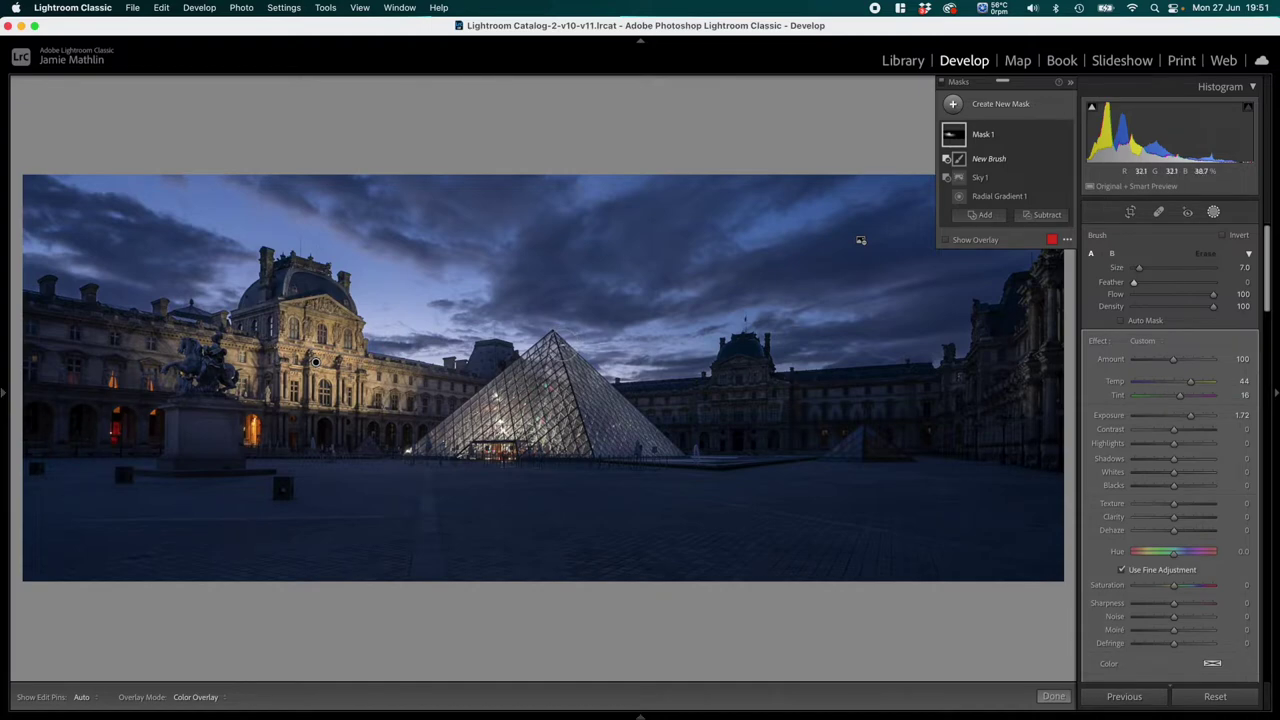
# Step: Paint the pyramid's left edge out of the mask, setting brush size back to 3
pyautogui.click(562, 345)
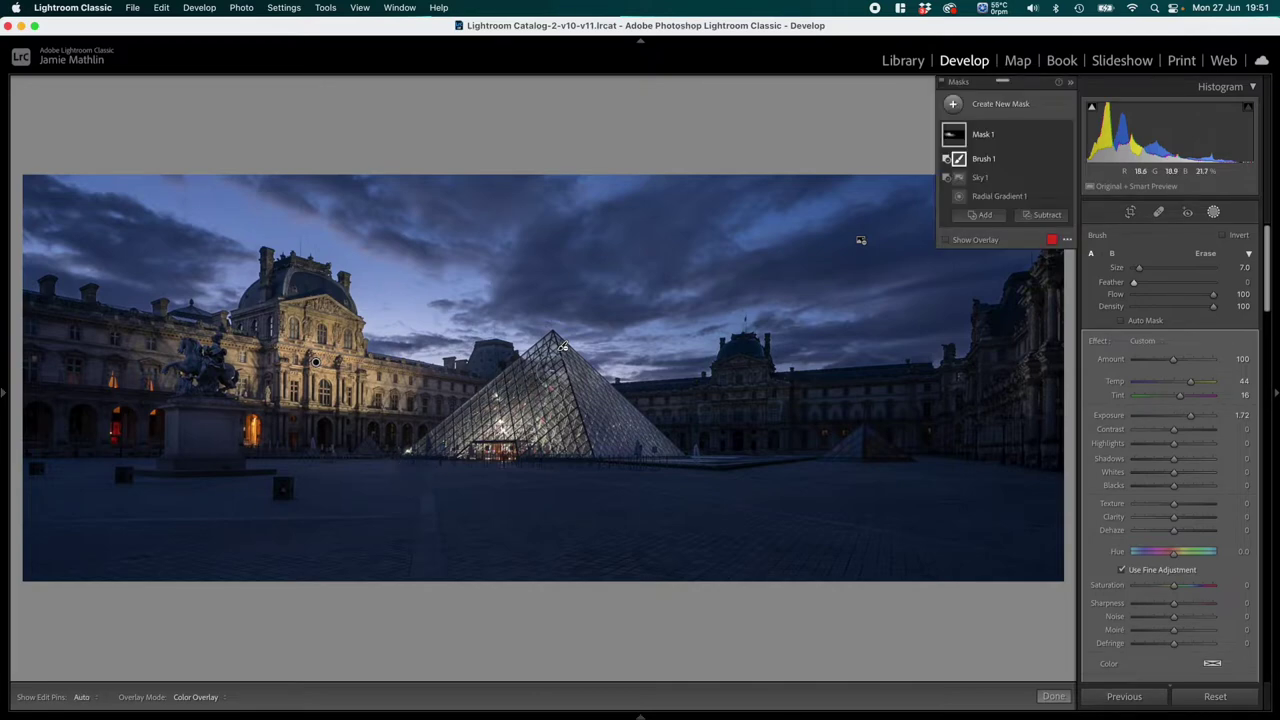
pyautogui.moveTo(418, 462)
pyautogui.mouseDown()
pyautogui.moveTo(546, 375)
pyautogui.moveTo(565, 347)
pyautogui.mouseUp()
pyautogui.press('[')
pyautogui.press('[')
pyautogui.press('[')
pyautogui.press('[')
pyautogui.press(']')
pyautogui.press(']')
pyautogui.press(']')
pyautogui.press('[')
pyautogui.press('[')
pyautogui.press('[')
pyautogui.press('[')
pyautogui.moveTo(3, 402)
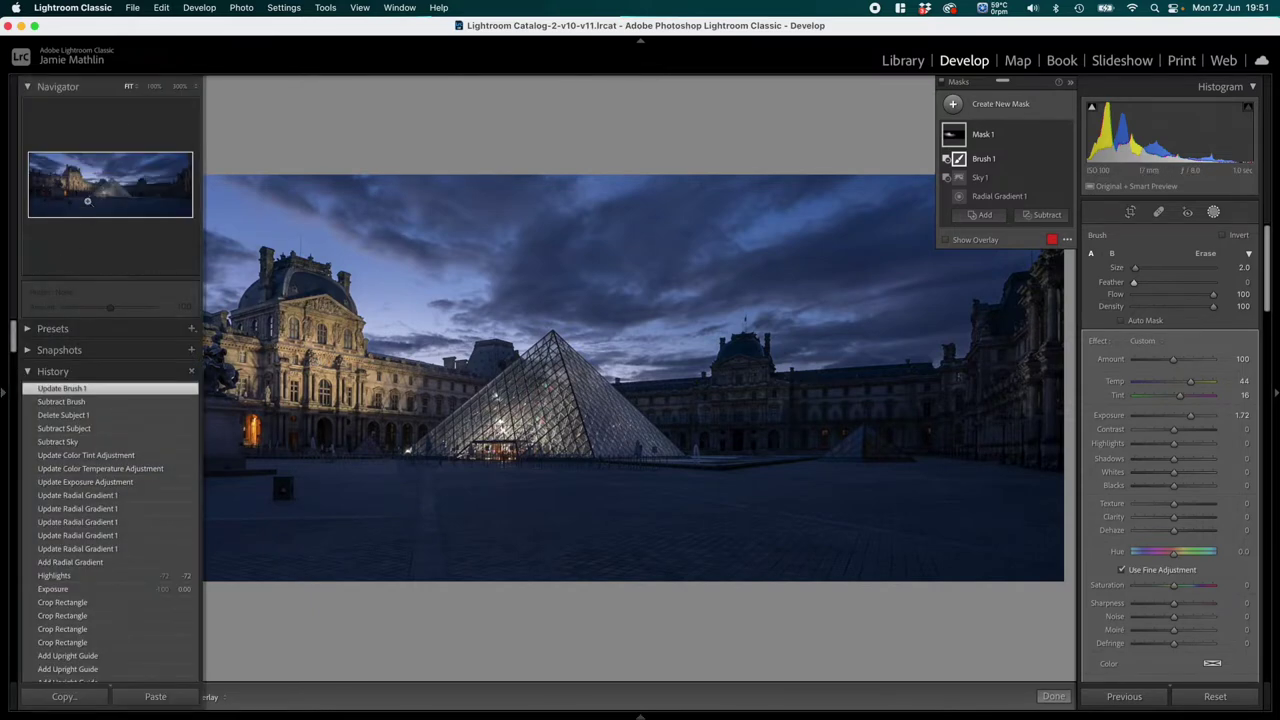
# Step: At 100% zoom, erase a straight line up the pyramid's left edge and enlarge the brush to 15
pyautogui.click(154, 87)
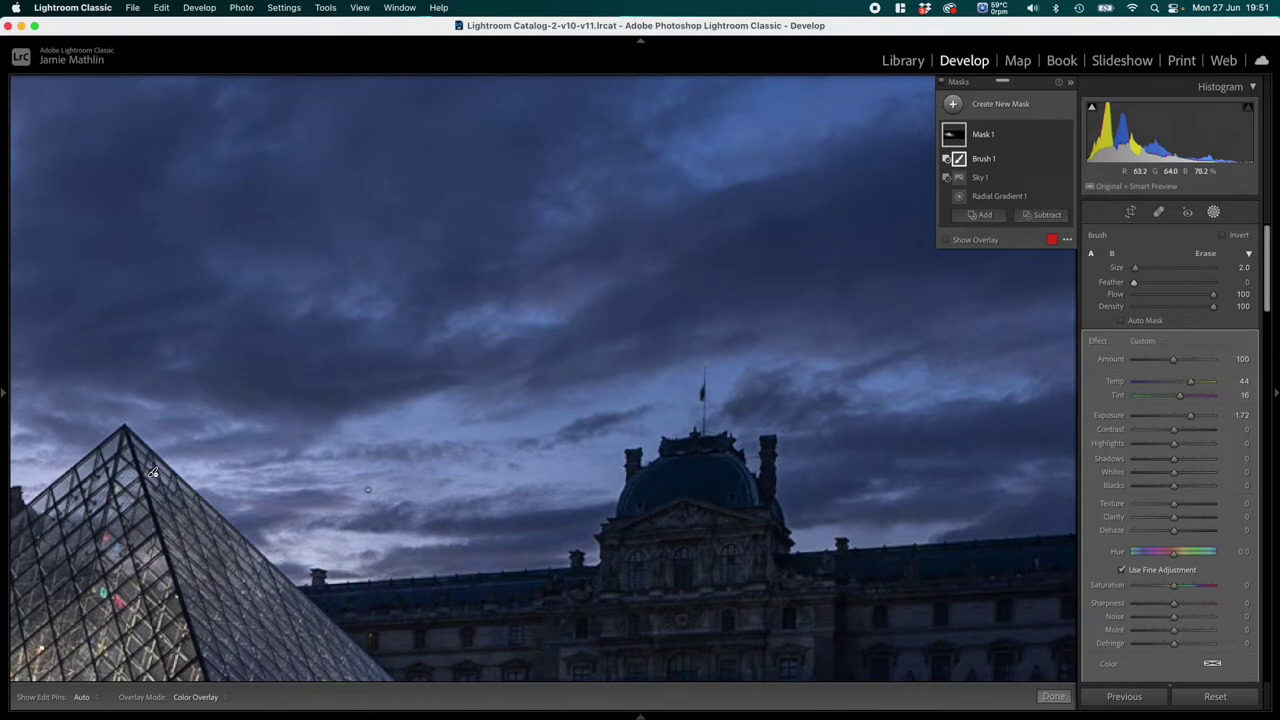
pyautogui.moveTo(313, 515); pyautogui.dragTo(838, 255)
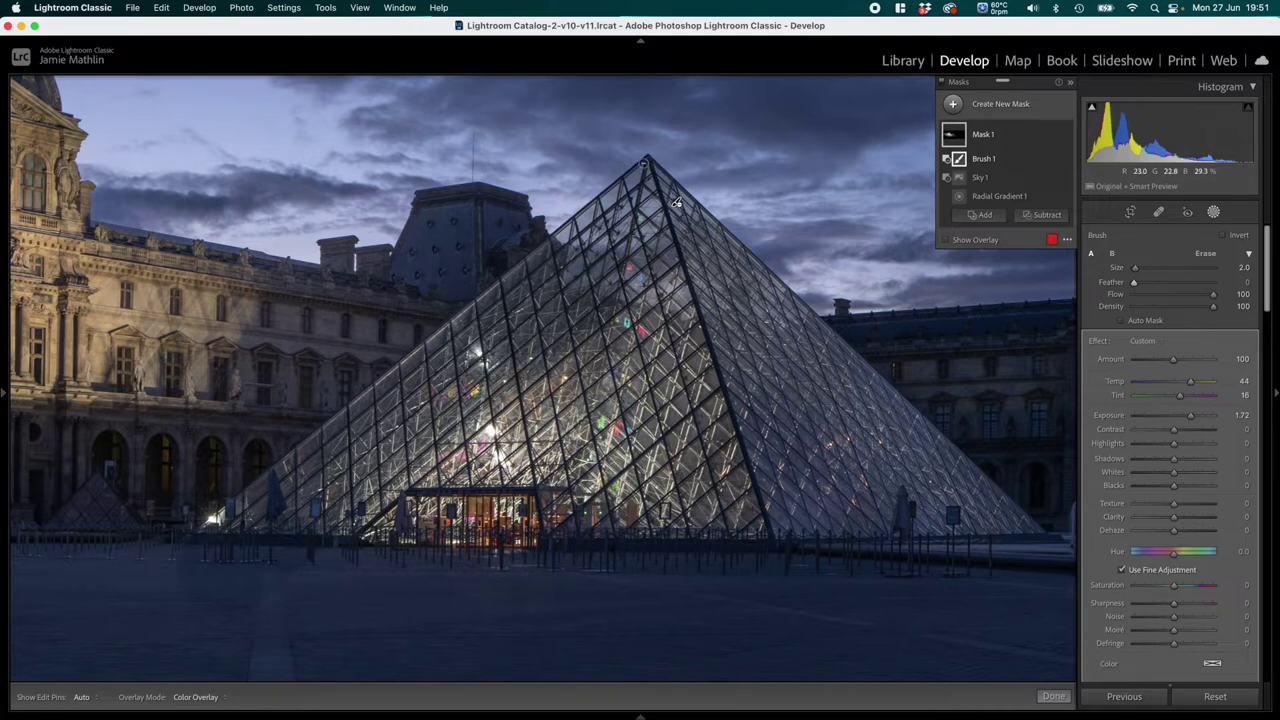
pyautogui.scroll(3, 645, 164)
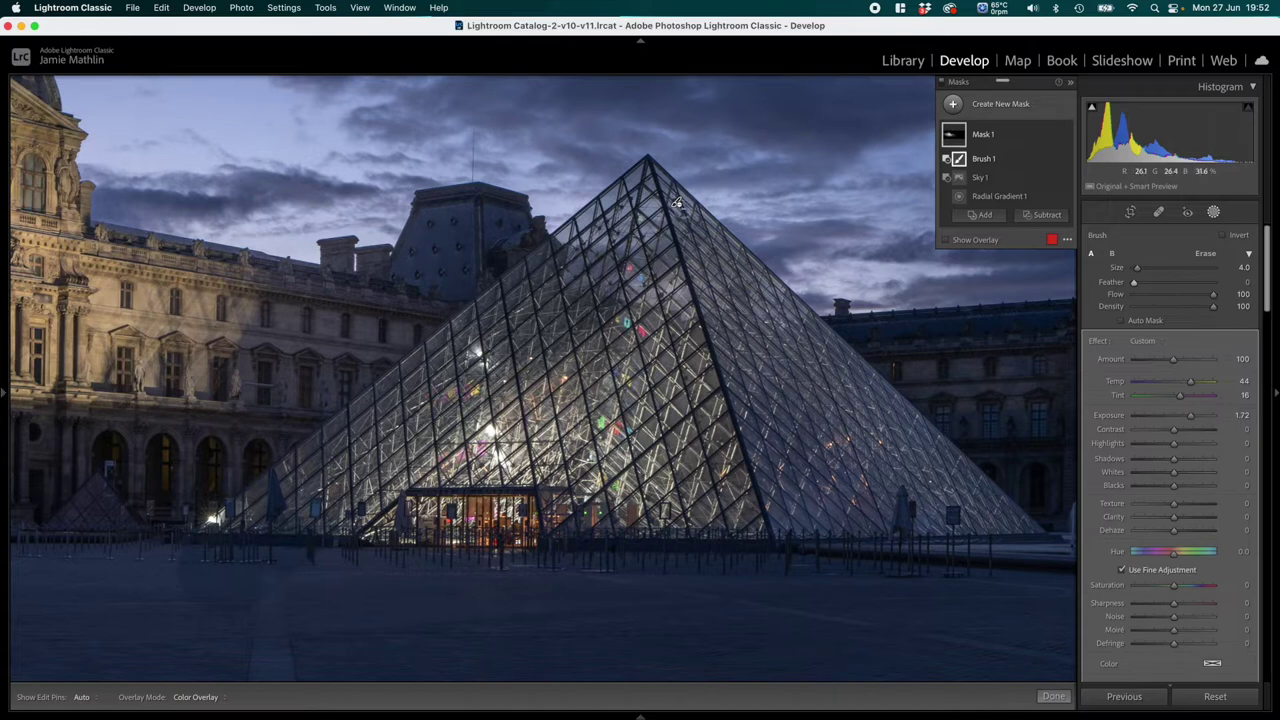
pyautogui.keyDown('shift'); pyautogui.click(677, 205); pyautogui.keyUp('shift')
pyautogui.press(']')
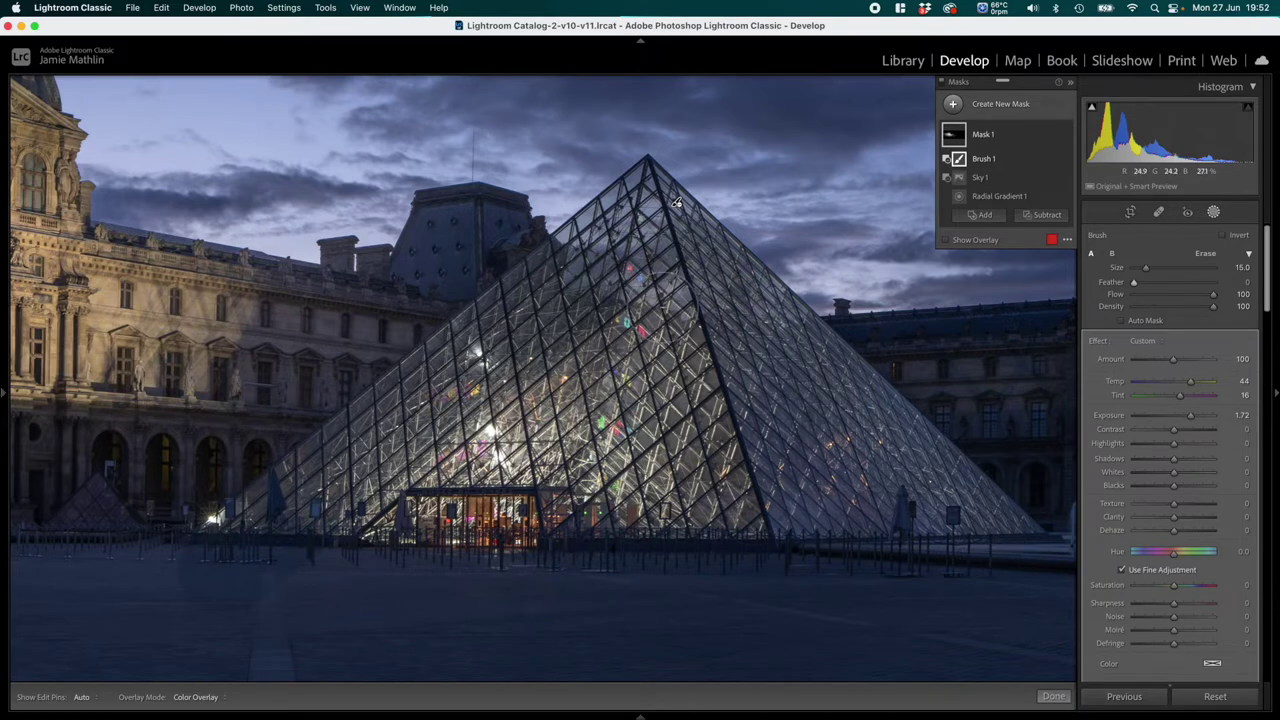
# Step: Toggle the mask overlays, then zoom toward the plaza and pan to the statue and Louvre wing
pyautogui.press('h')
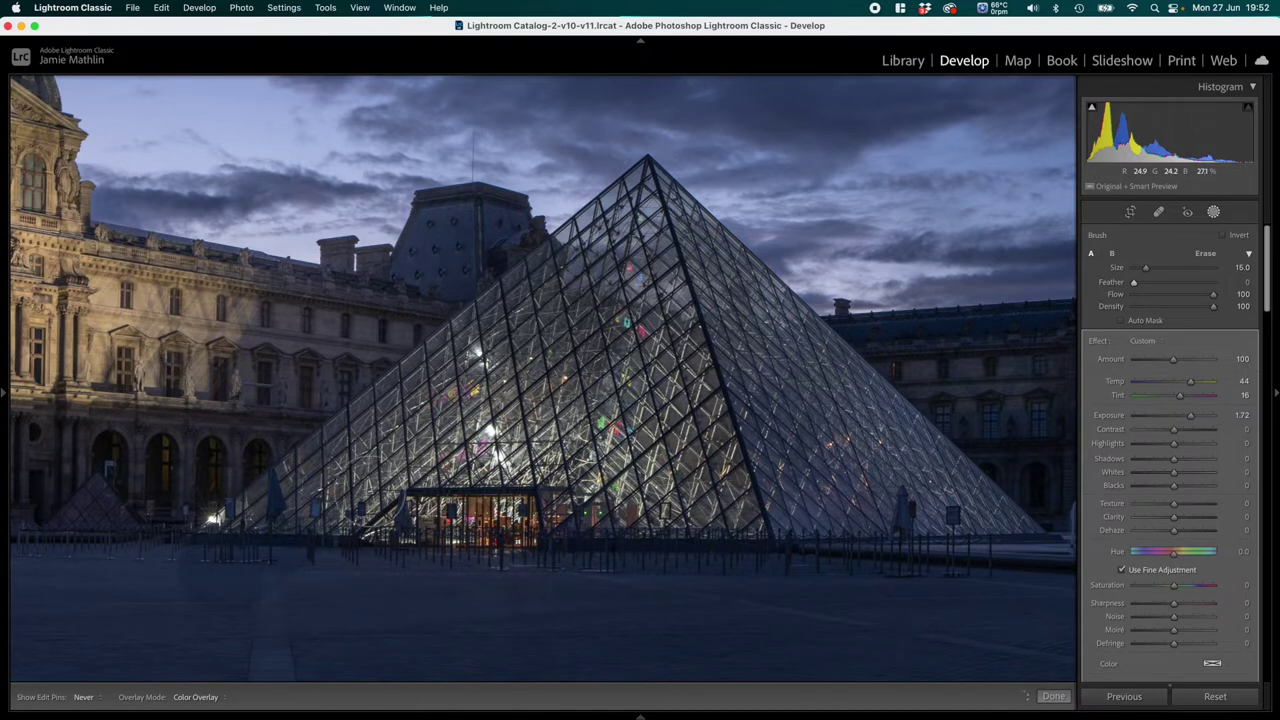
pyautogui.press('h')
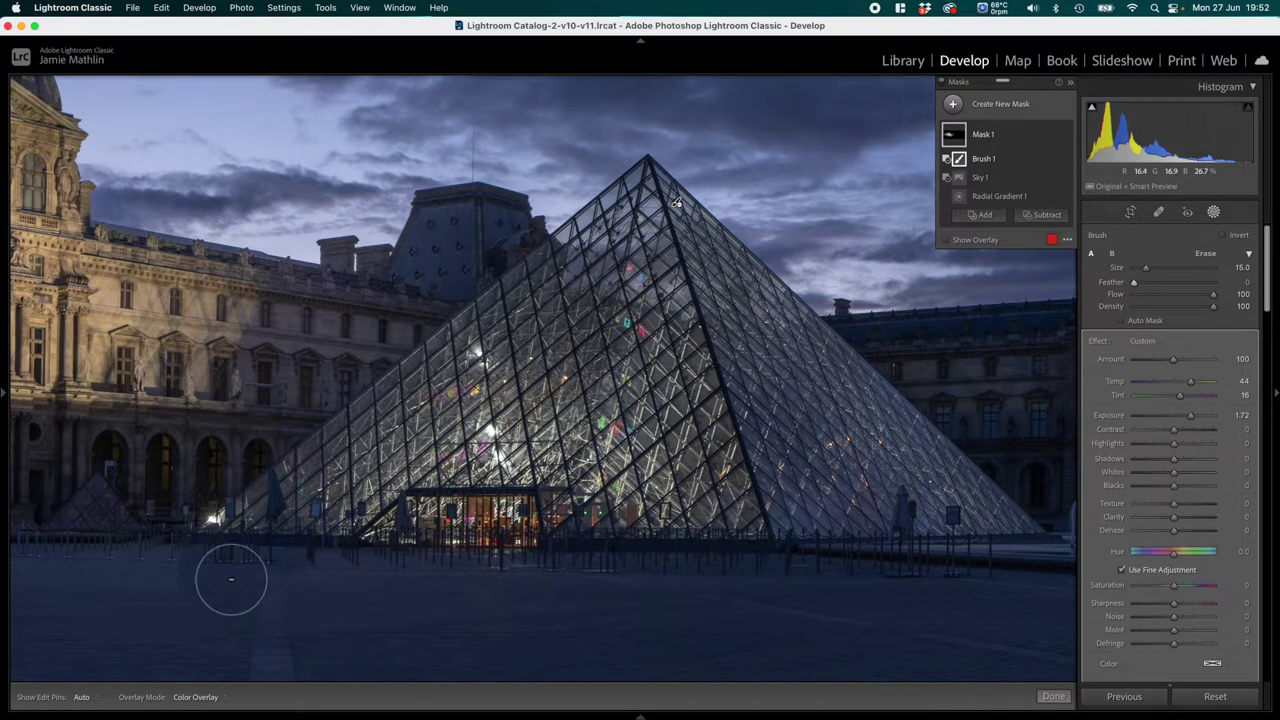
pyautogui.moveTo(229, 580)
pyautogui.mouseDown()
pyautogui.moveTo(271, 577)
pyautogui.moveTo(420, 494)
pyautogui.moveTo(454, 491)
pyautogui.mouseUp()
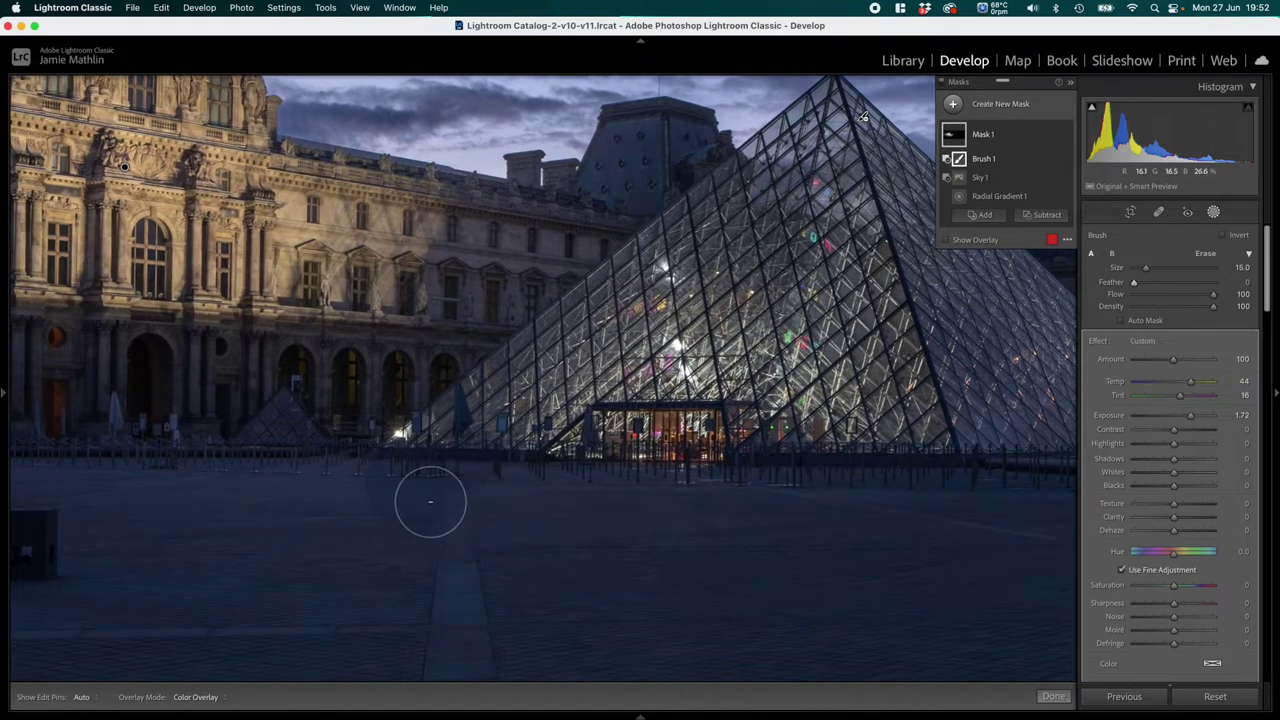
pyautogui.scroll(6, 429, 503)
pyautogui.moveTo(351, 583); pyautogui.dragTo(1018, 569)
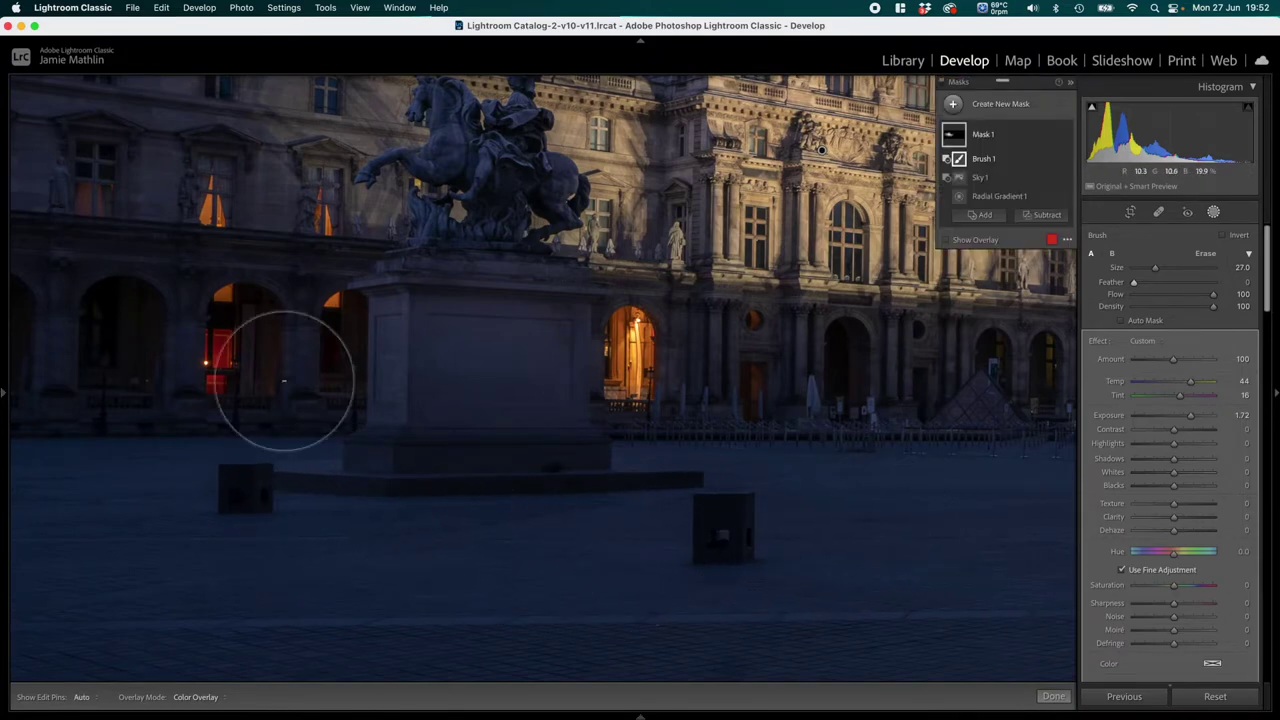
# Step: Fit the whole photo in view and inspect Mask 1's Radial Gradient 1 and Sky 1 components
pyautogui.moveTo(3, 388)
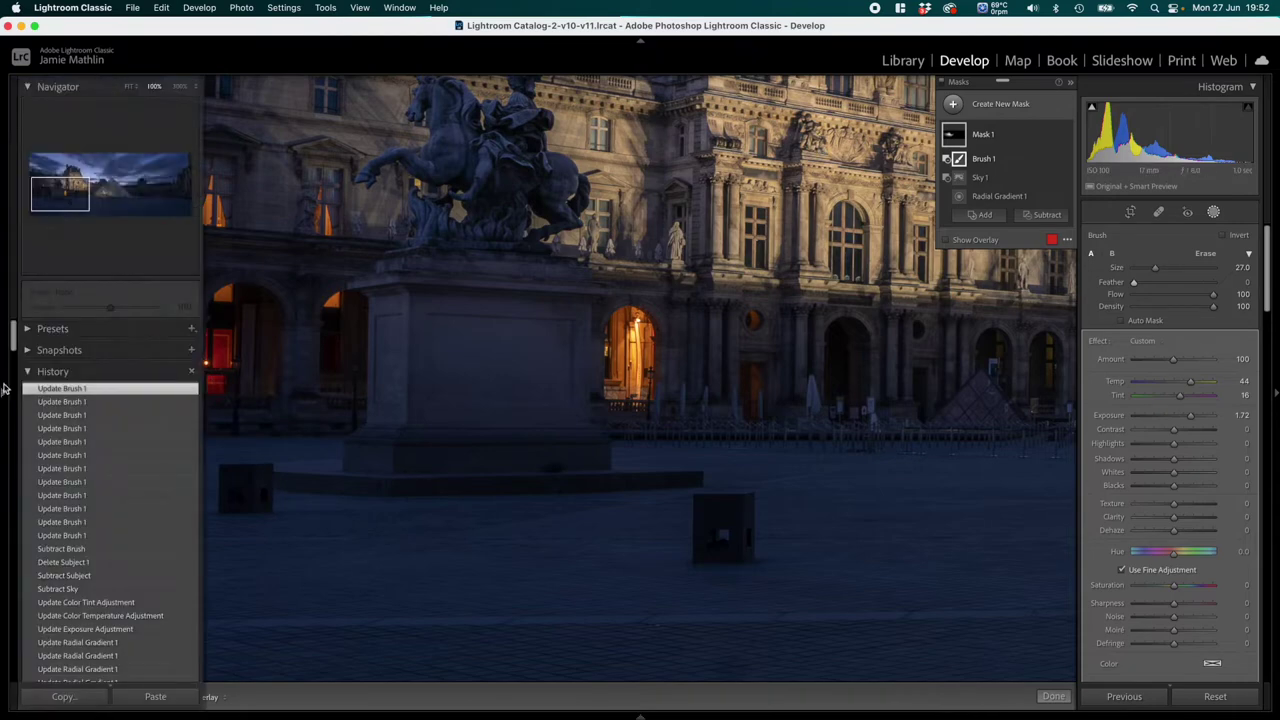
pyautogui.click(129, 87)
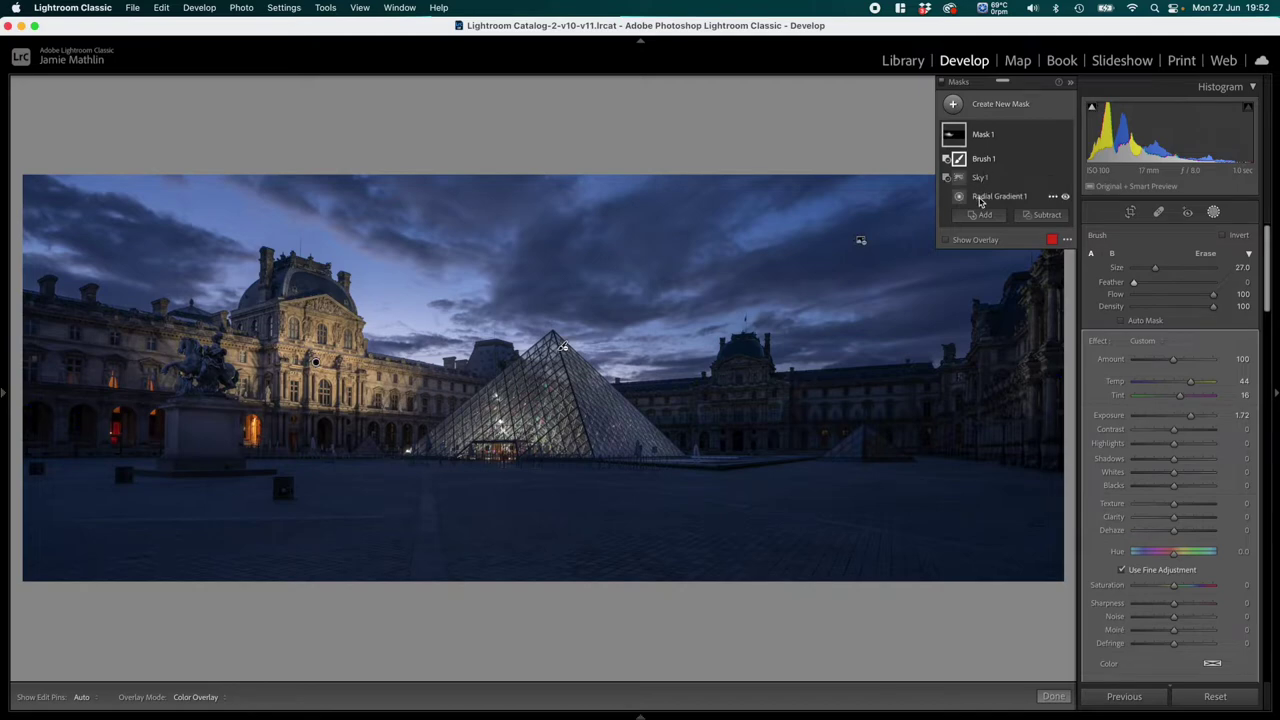
pyautogui.click(966, 140)
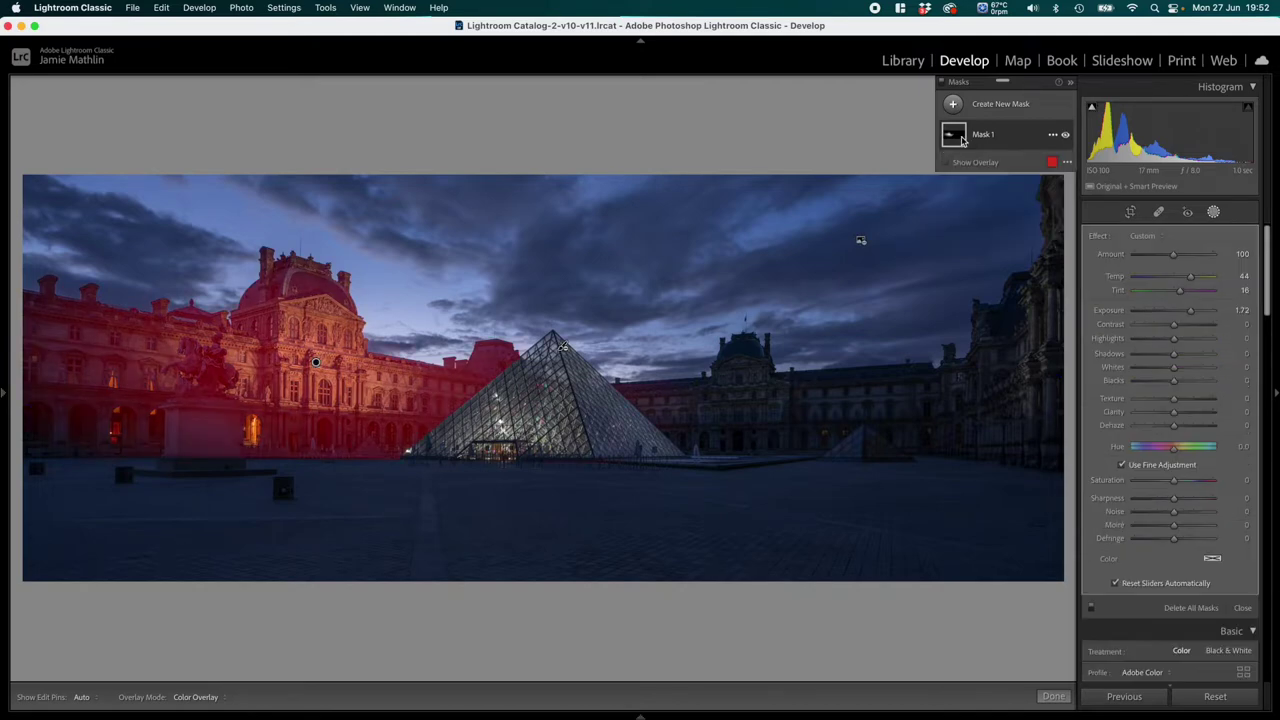
pyautogui.click(975, 138)
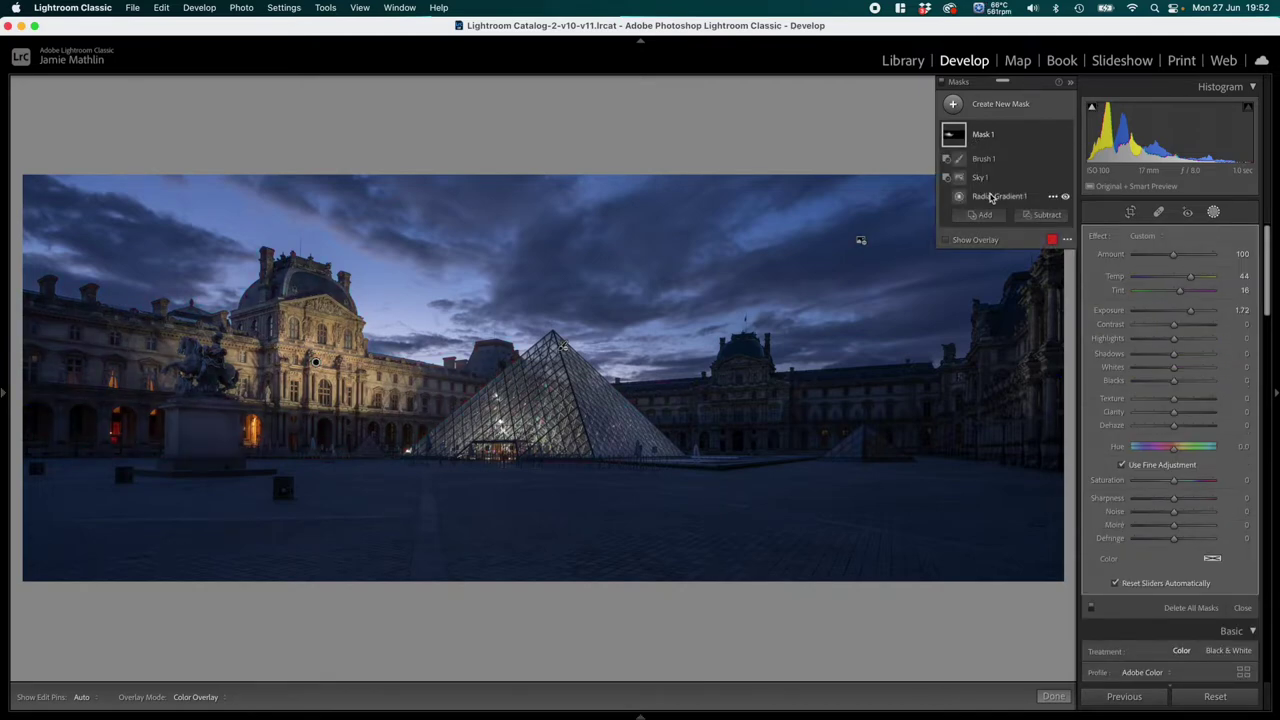
pyautogui.click(991, 197)
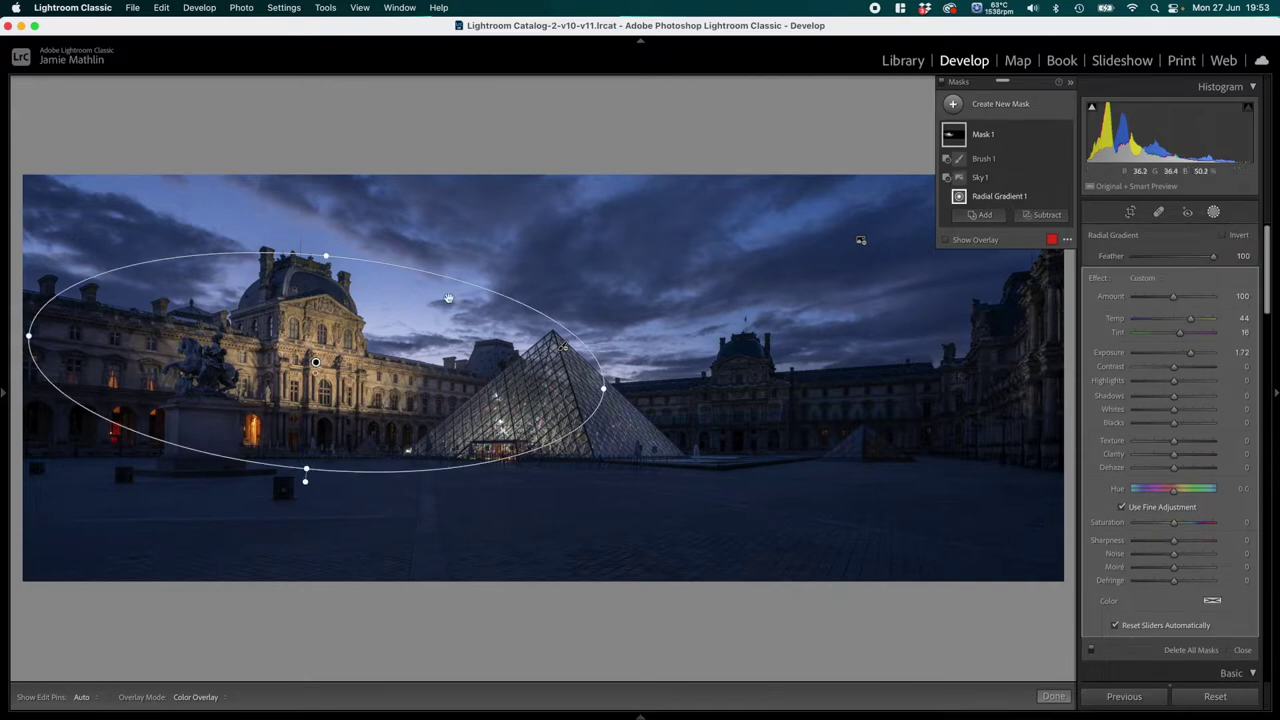
pyautogui.moveTo(314, 362)
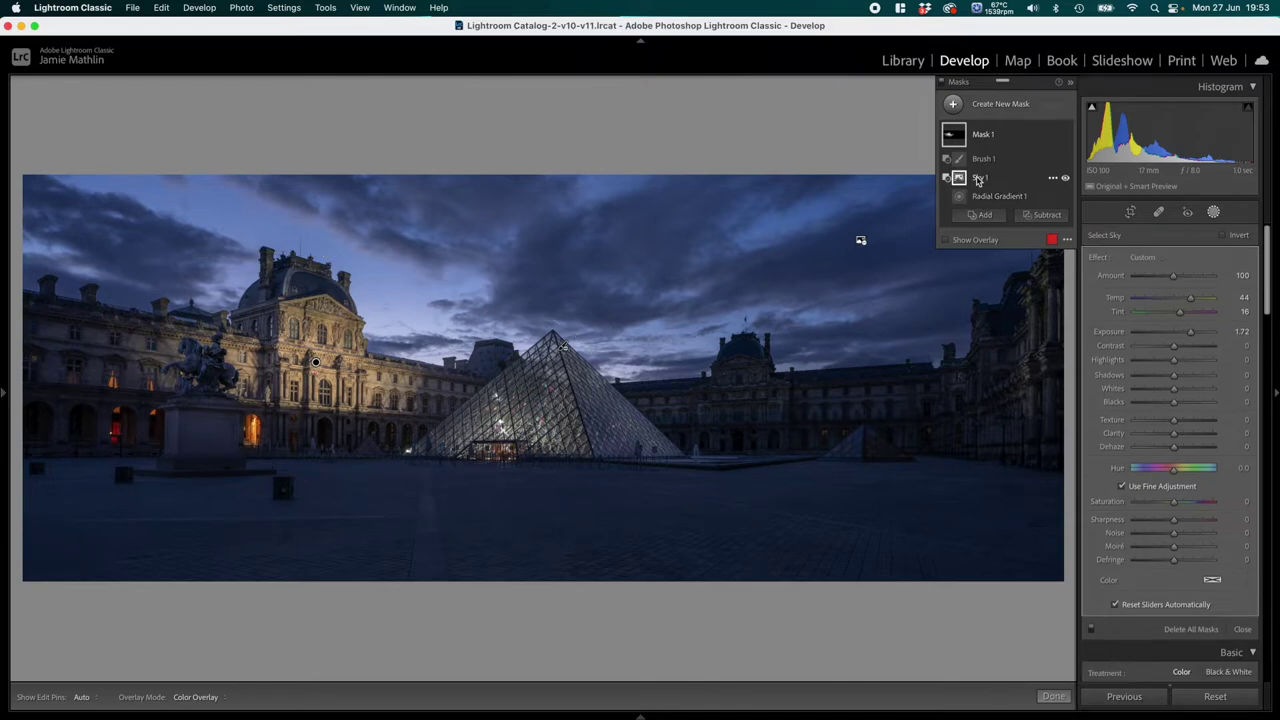
# Step: Select Mask 1's Brush 1, collapse Mask 1, and set Highlights -37, Shadows 33, Clarity 25
pyautogui.click(975, 177)
pyautogui.click(964, 160)
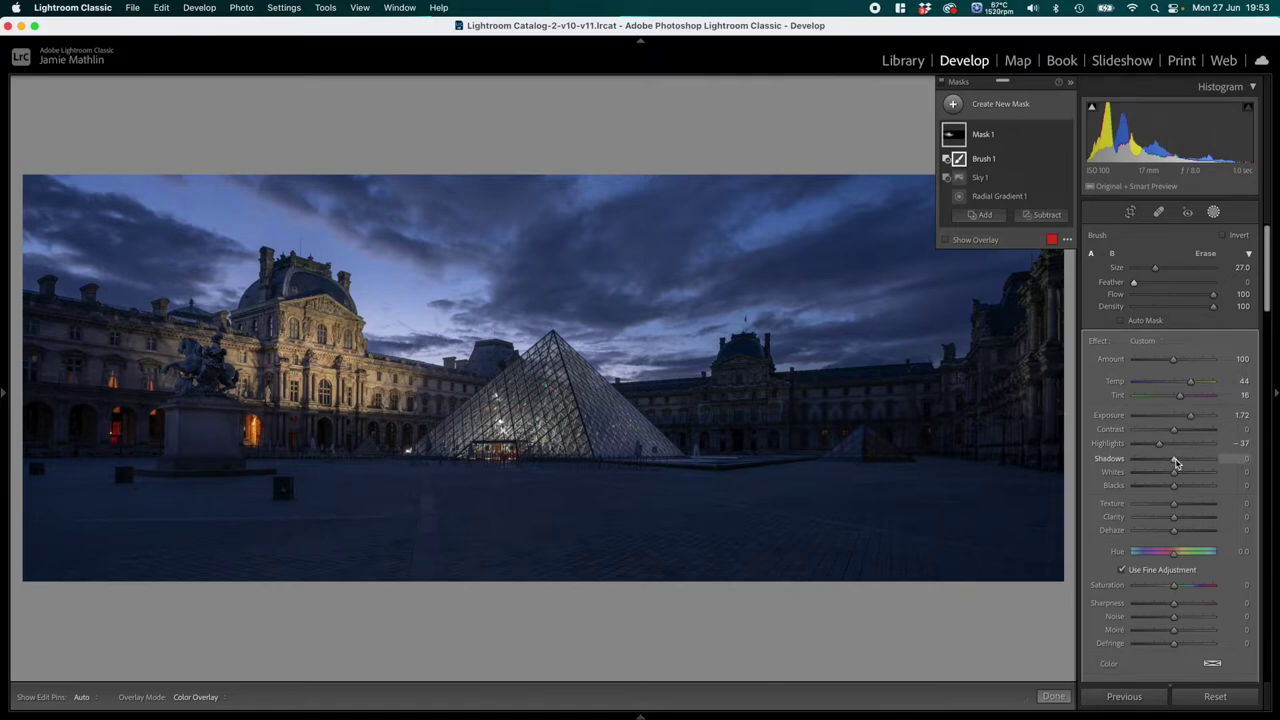
pyautogui.click(957, 141)
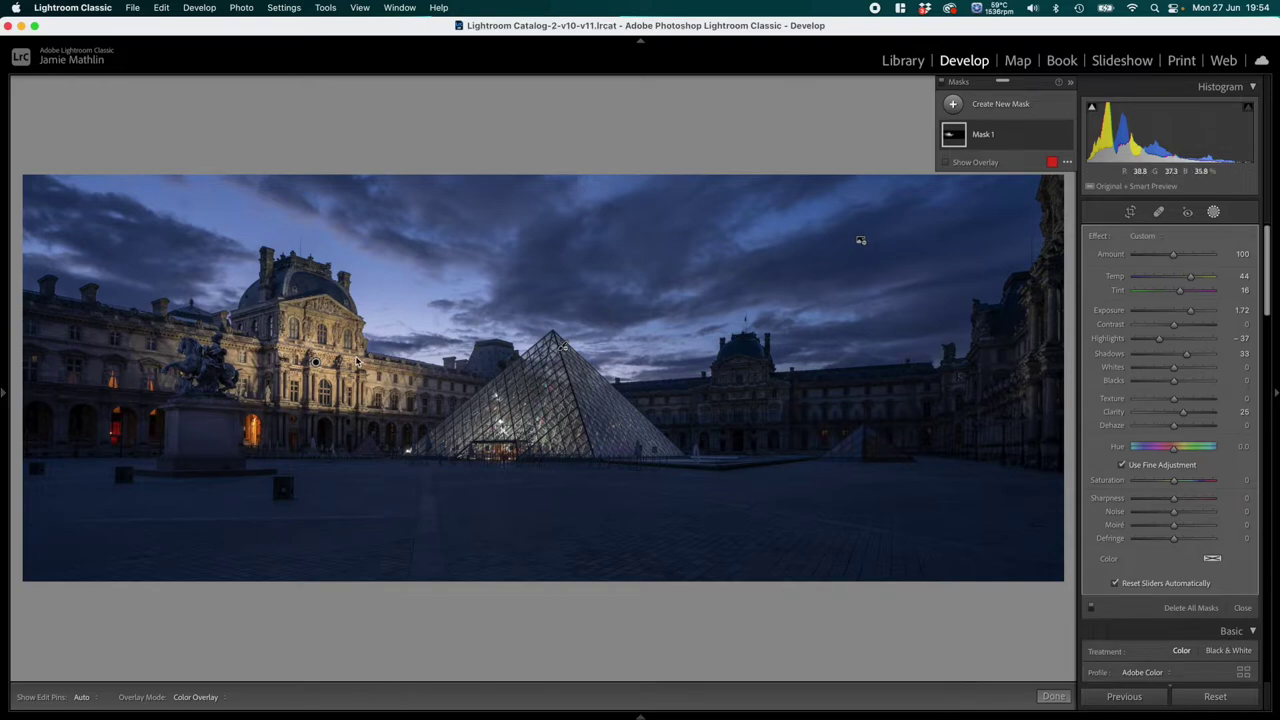
pyautogui.moveTo(316, 366)
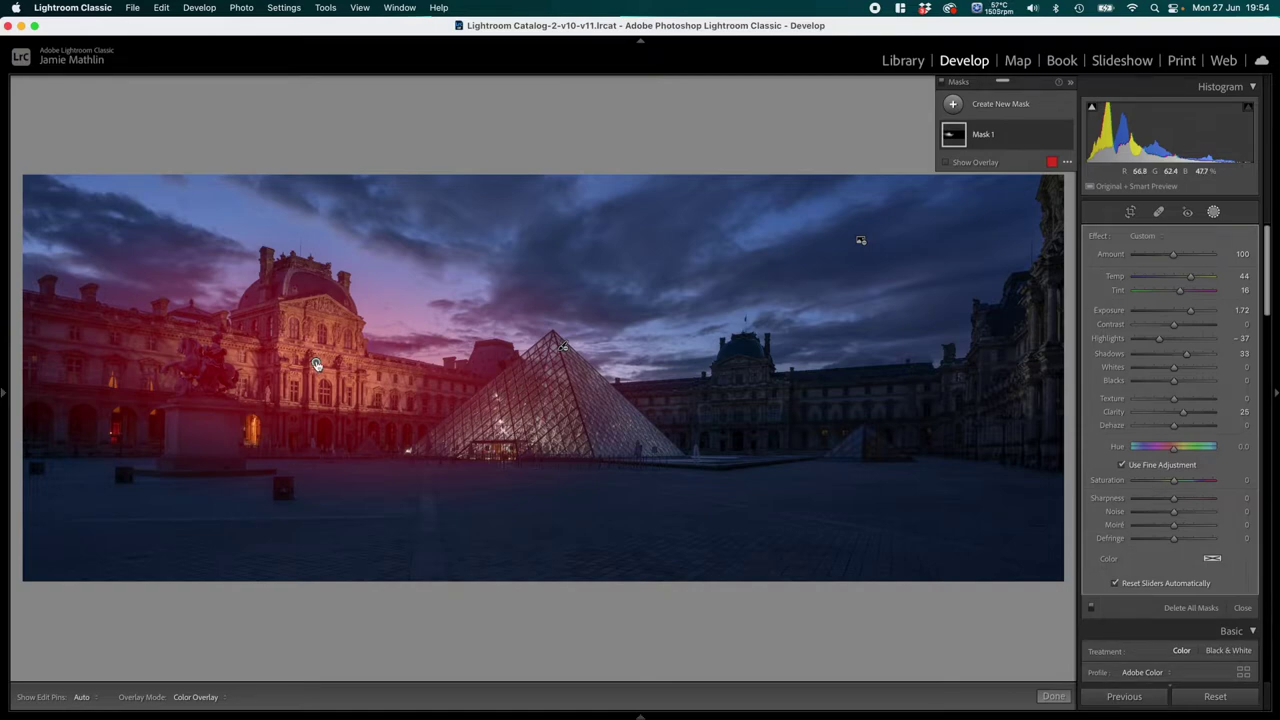
# Step: Add Mask 2 as a radial gradient, then move, tilt and enlarge it over the right wing
pyautogui.click(976, 104)
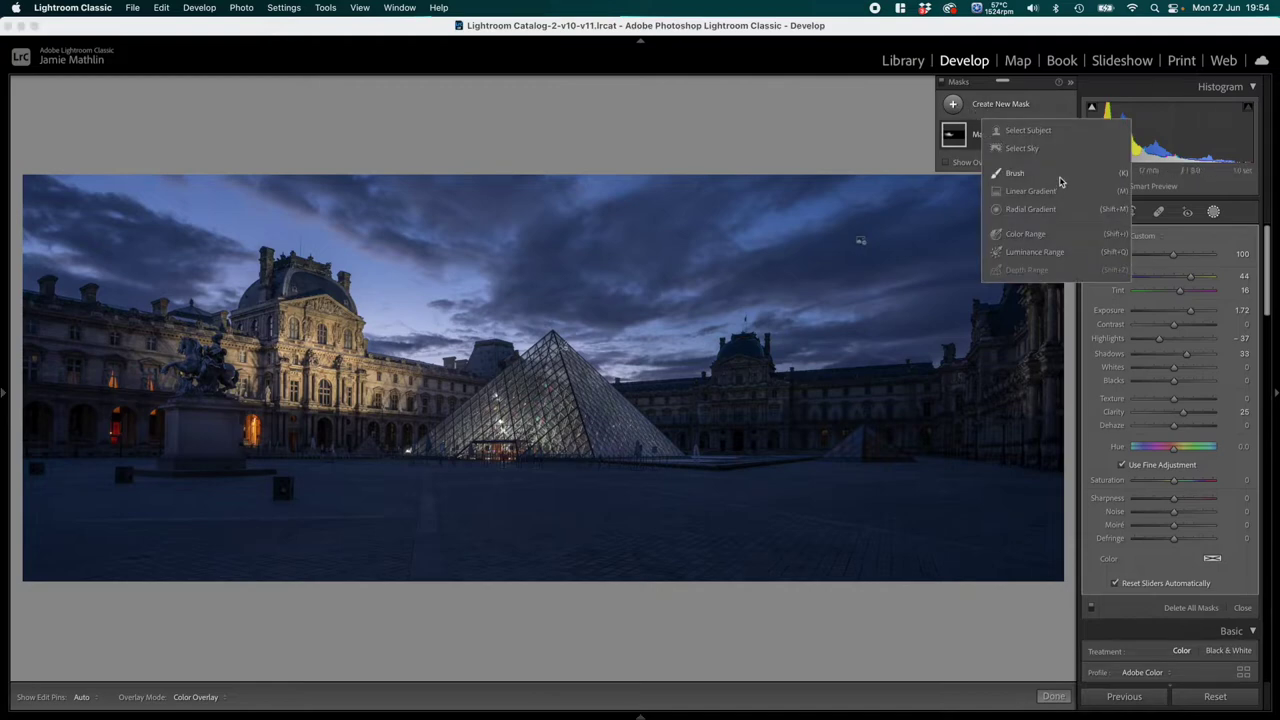
pyautogui.click(1040, 209)
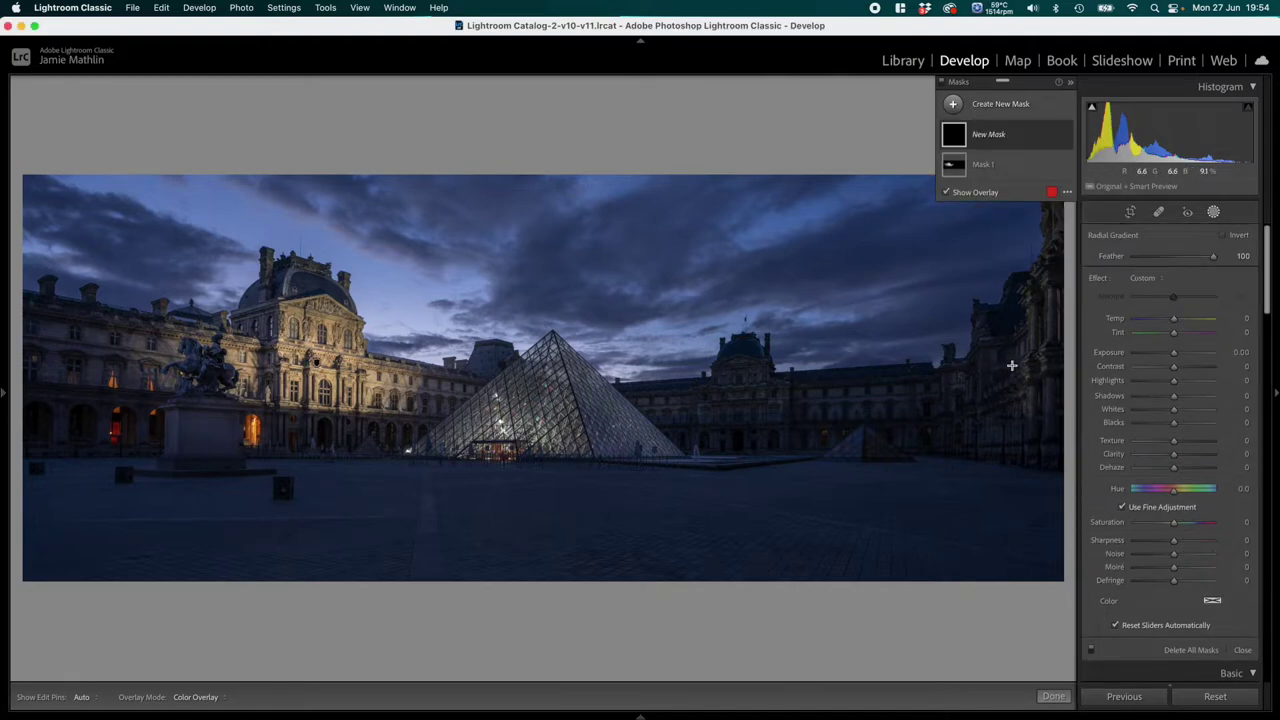
pyautogui.moveTo(987, 388); pyautogui.dragTo(1164, 475)
pyautogui.moveTo(987, 388); pyautogui.dragTo(1053, 335)
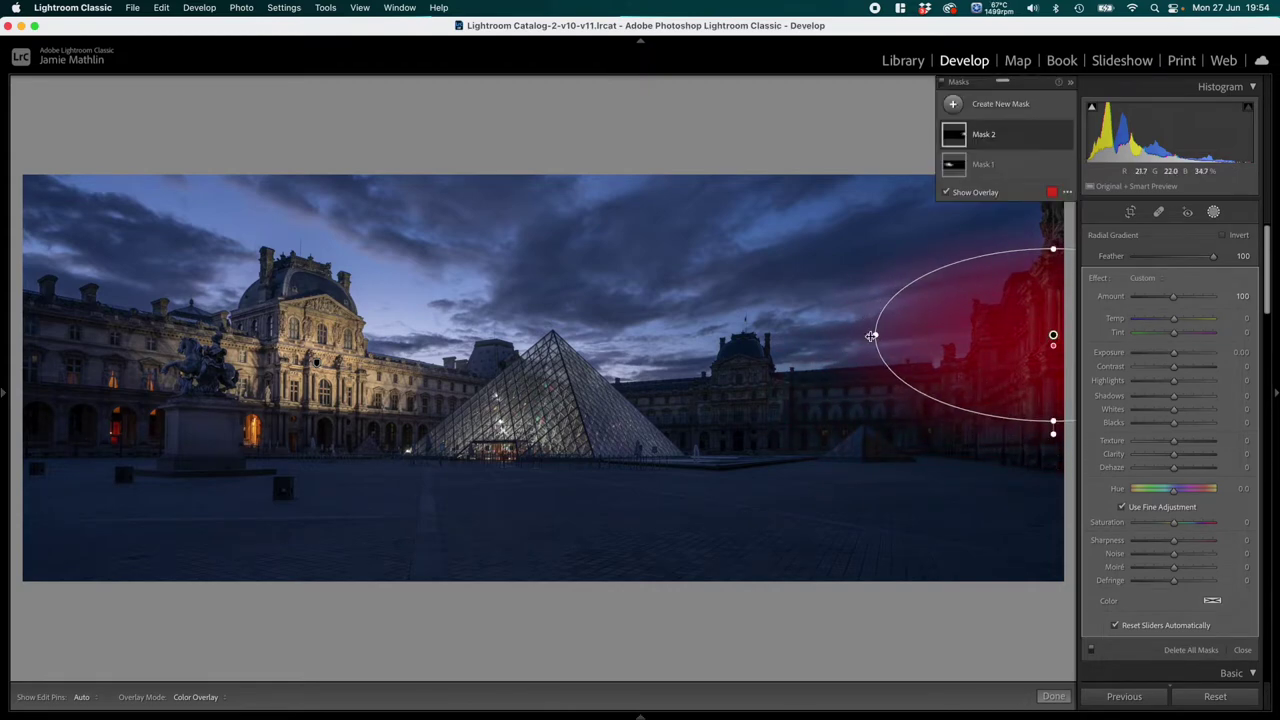
pyautogui.moveTo(871, 335); pyautogui.dragTo(882, 392)
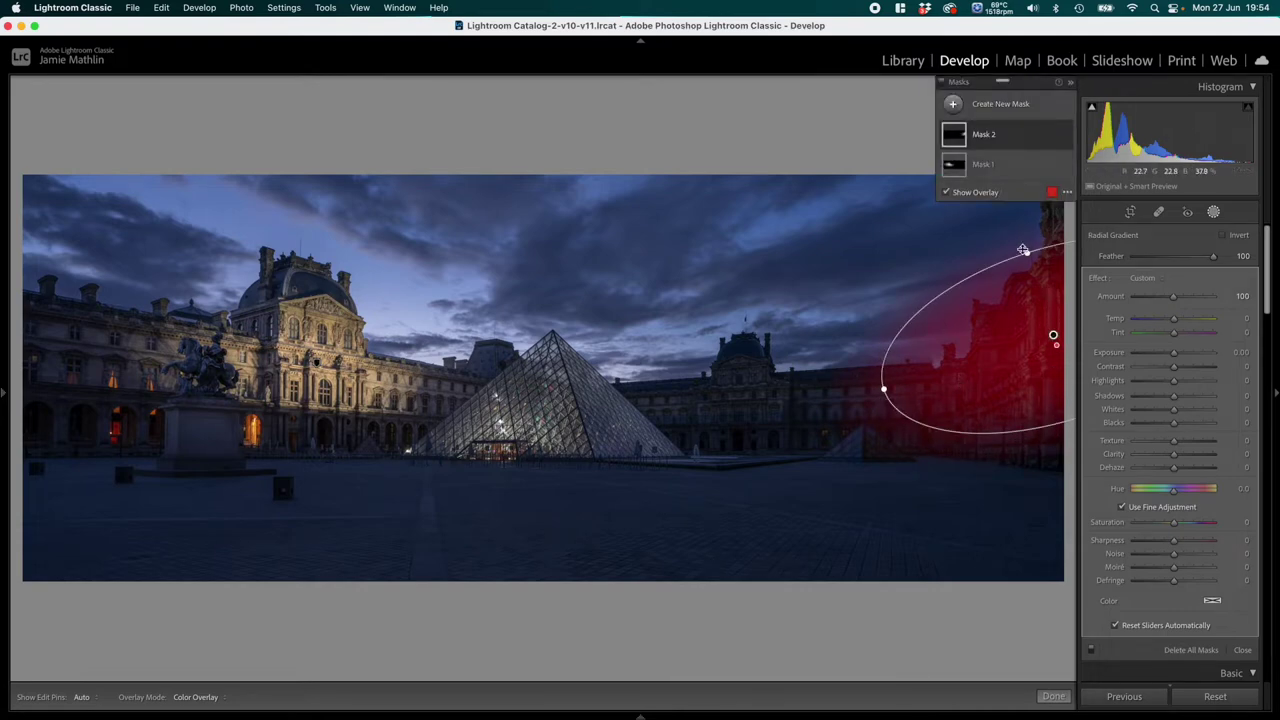
pyautogui.moveTo(1026, 252); pyautogui.dragTo(1030, 243)
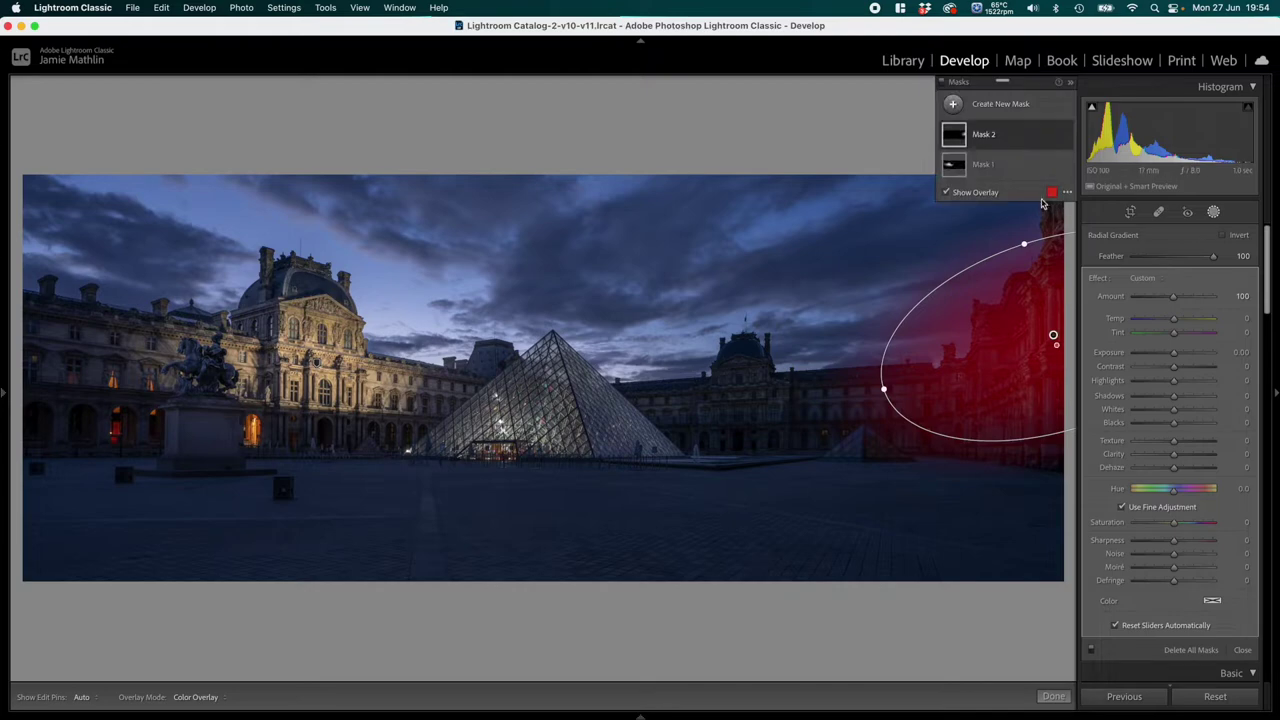
pyautogui.click(994, 137)
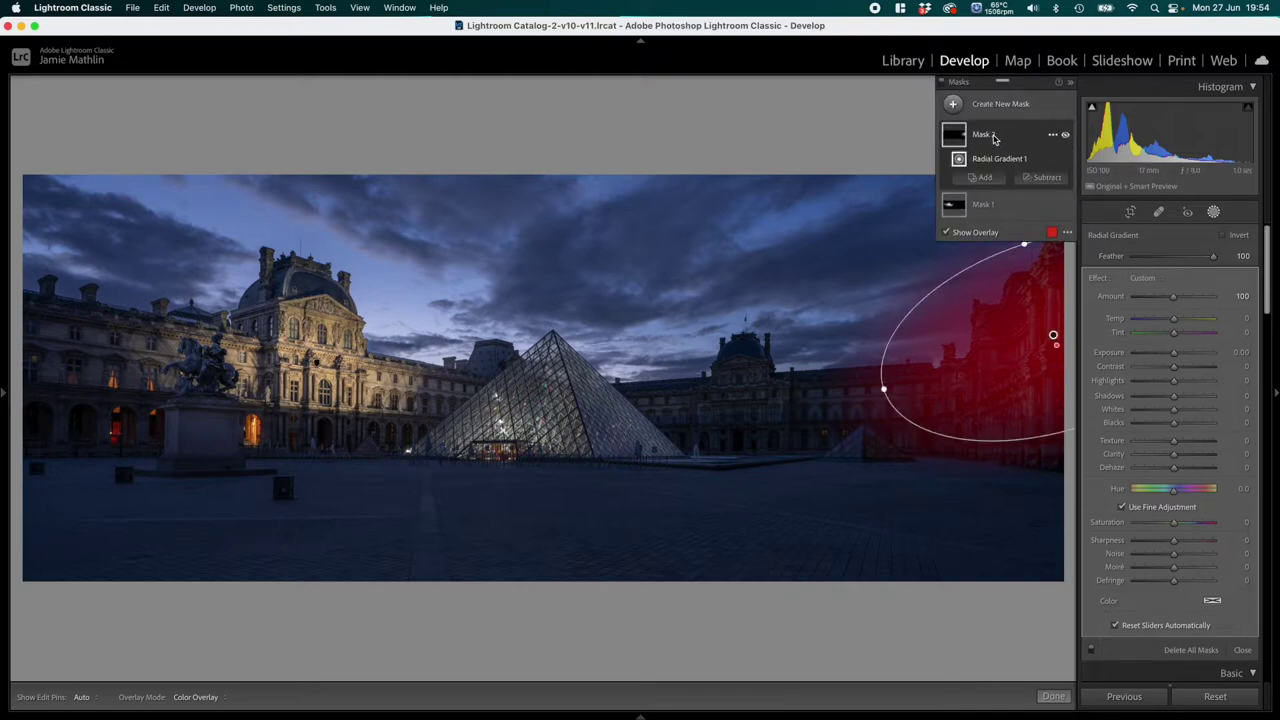
pyautogui.click(1040, 177)
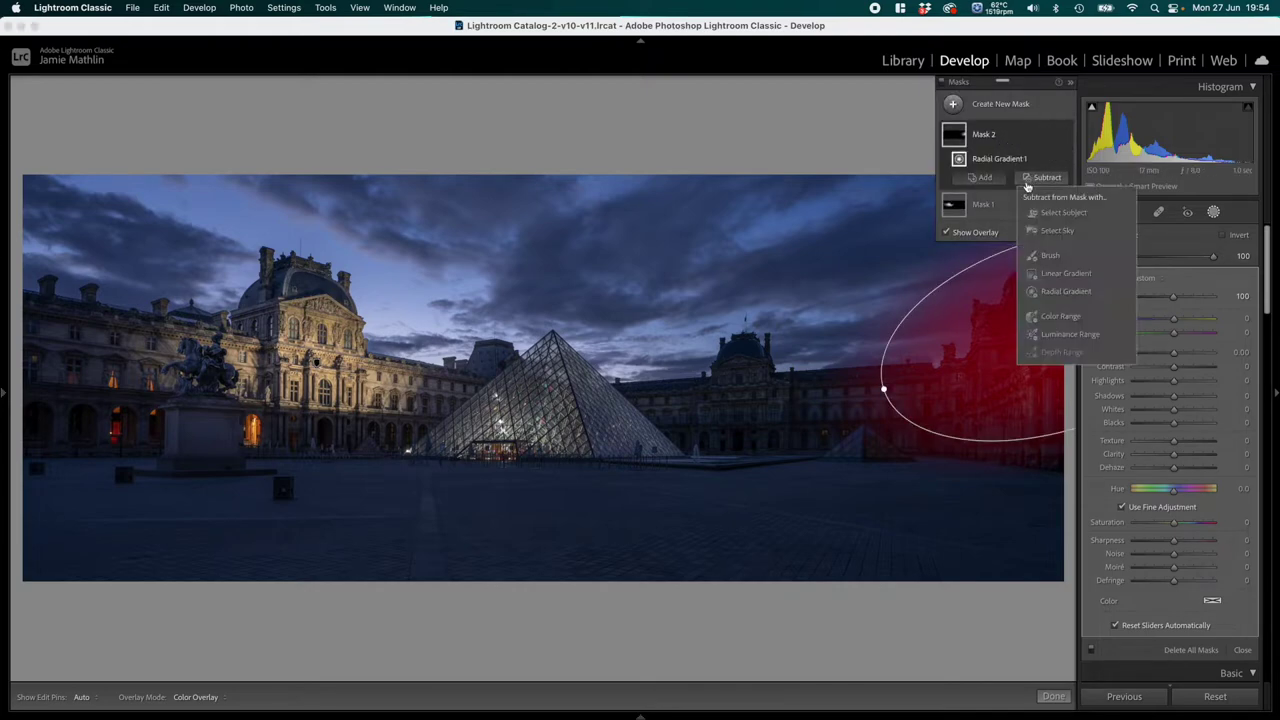
# Step: Subtract the sky from Mask 2 and raise its Exposure to 1.87
pyautogui.click(1057, 231)
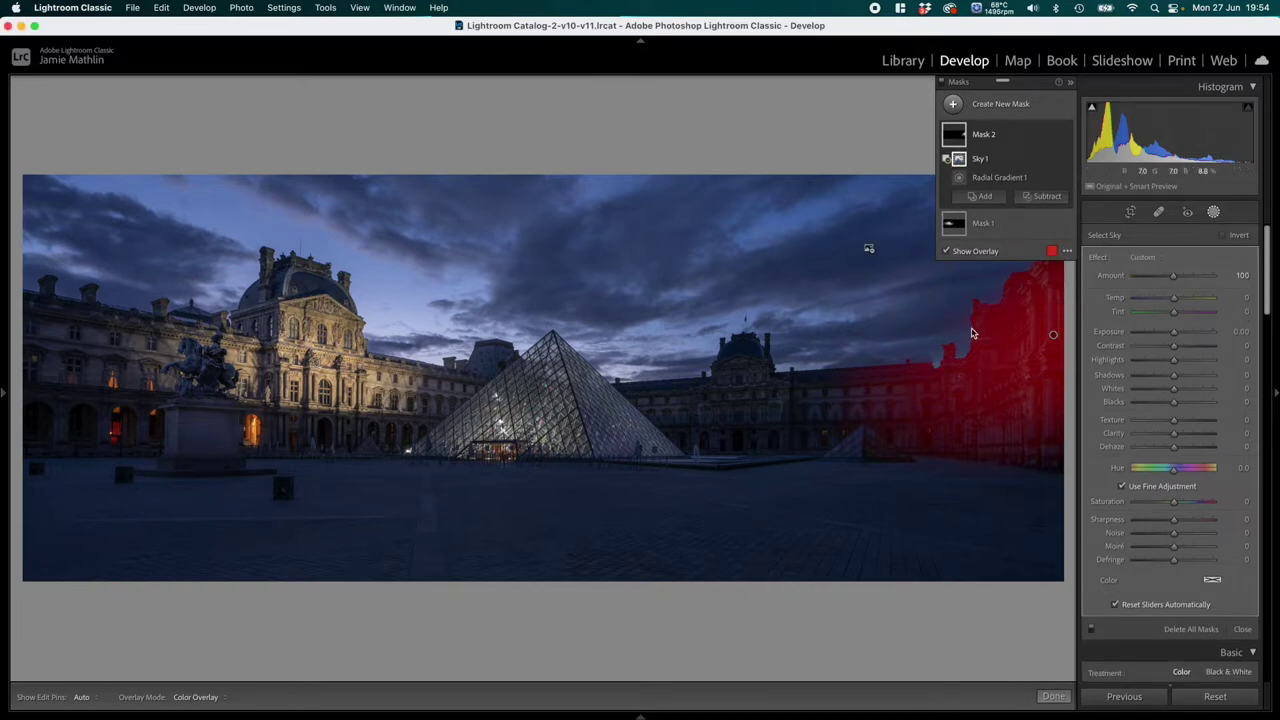
pyautogui.click(1175, 332)
pyautogui.moveTo(1175, 334); pyautogui.dragTo(1190, 299)
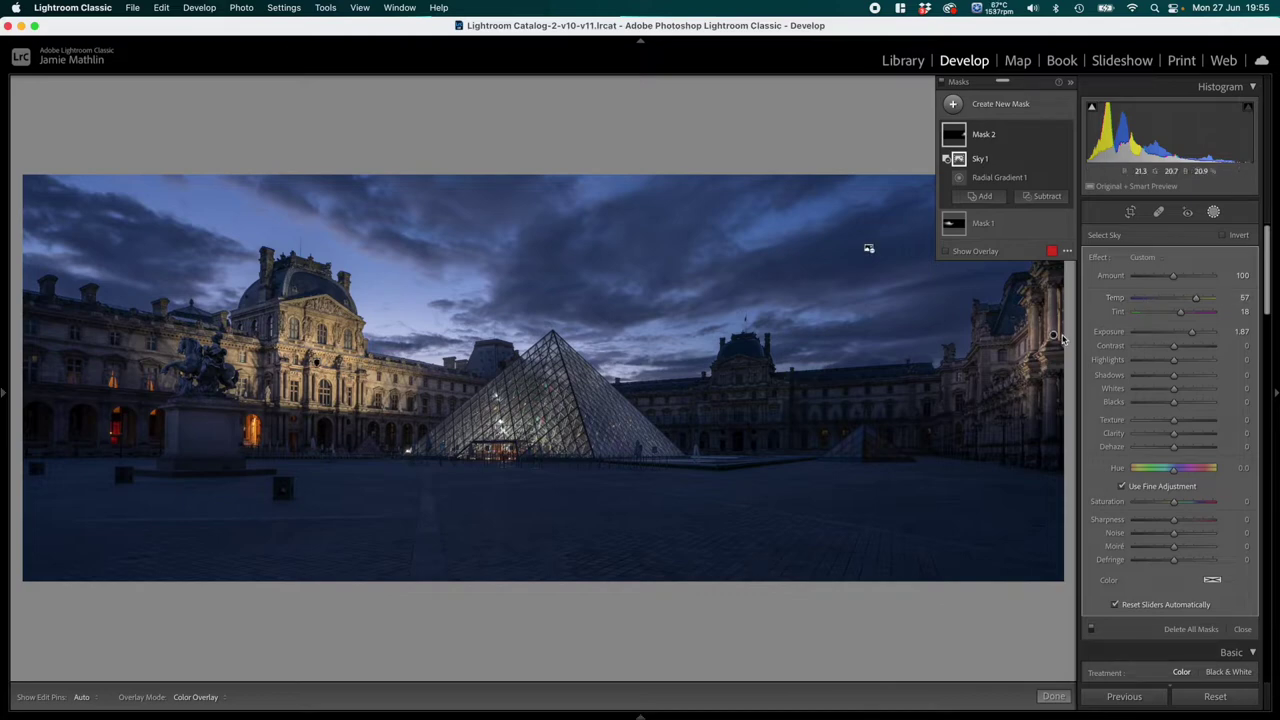
# Step: Widen, enlarge and shift Mask 2's radial gradient to fit the right wing
pyautogui.click(1053, 339)
pyautogui.moveTo(880, 399); pyautogui.dragTo(851, 400)
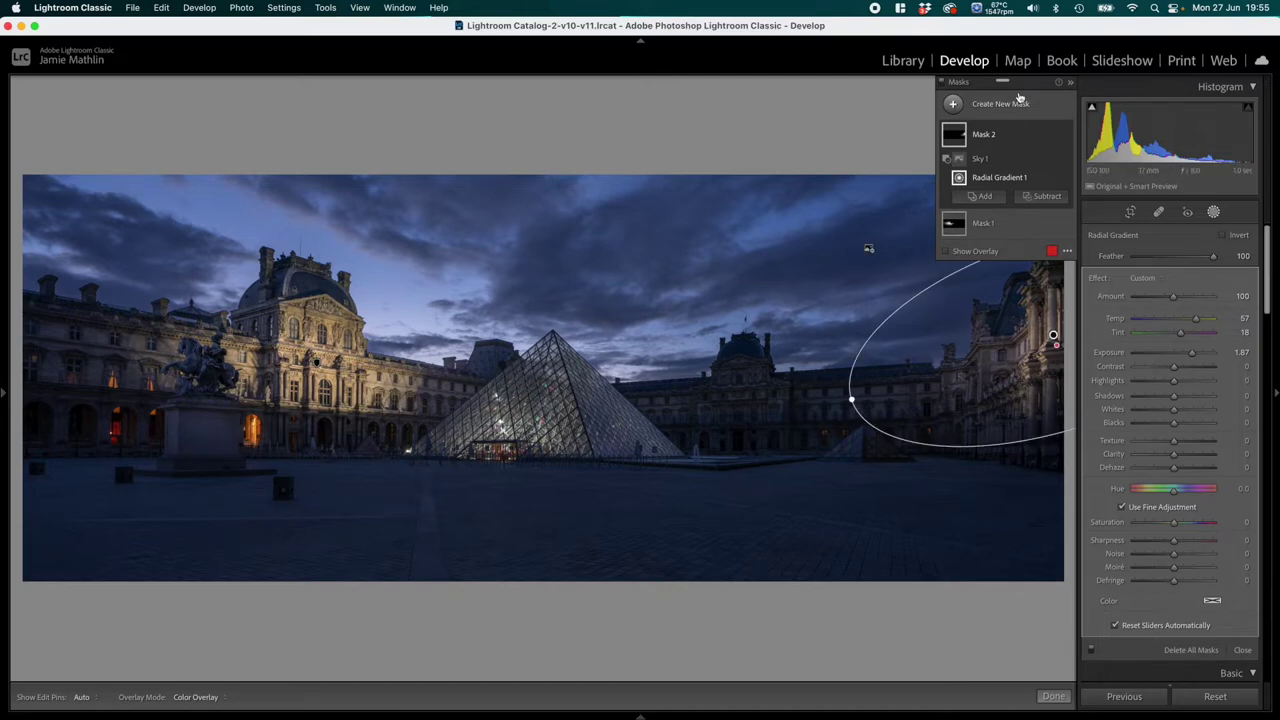
pyautogui.moveTo(1032, 84); pyautogui.dragTo(92, 88)
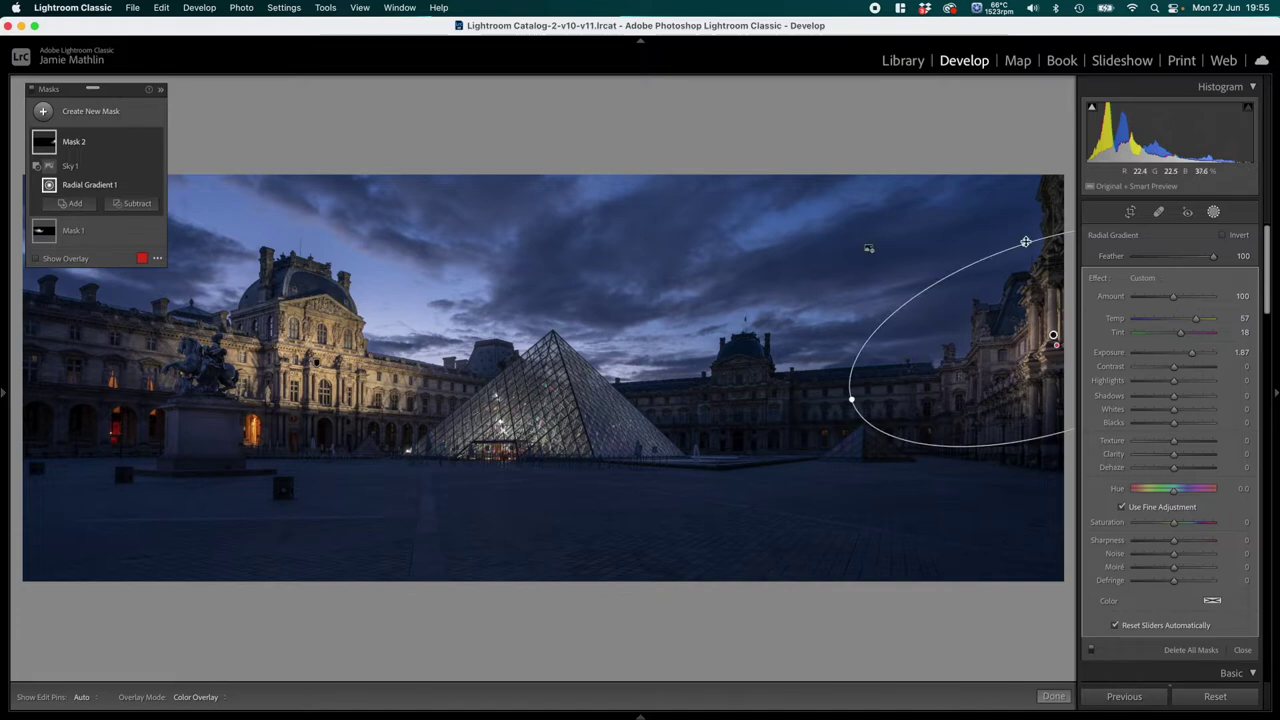
pyautogui.moveTo(1022, 242); pyautogui.dragTo(1019, 229)
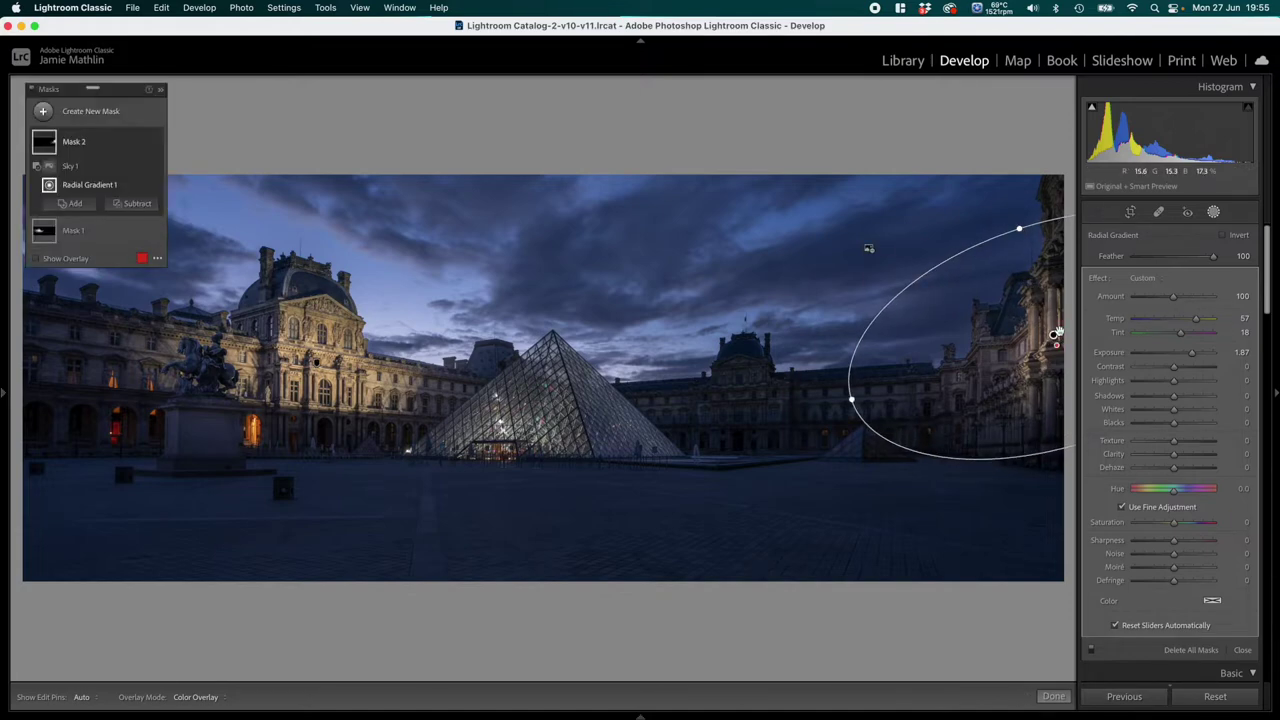
pyautogui.moveTo(1053, 336); pyautogui.dragTo(1058, 349)
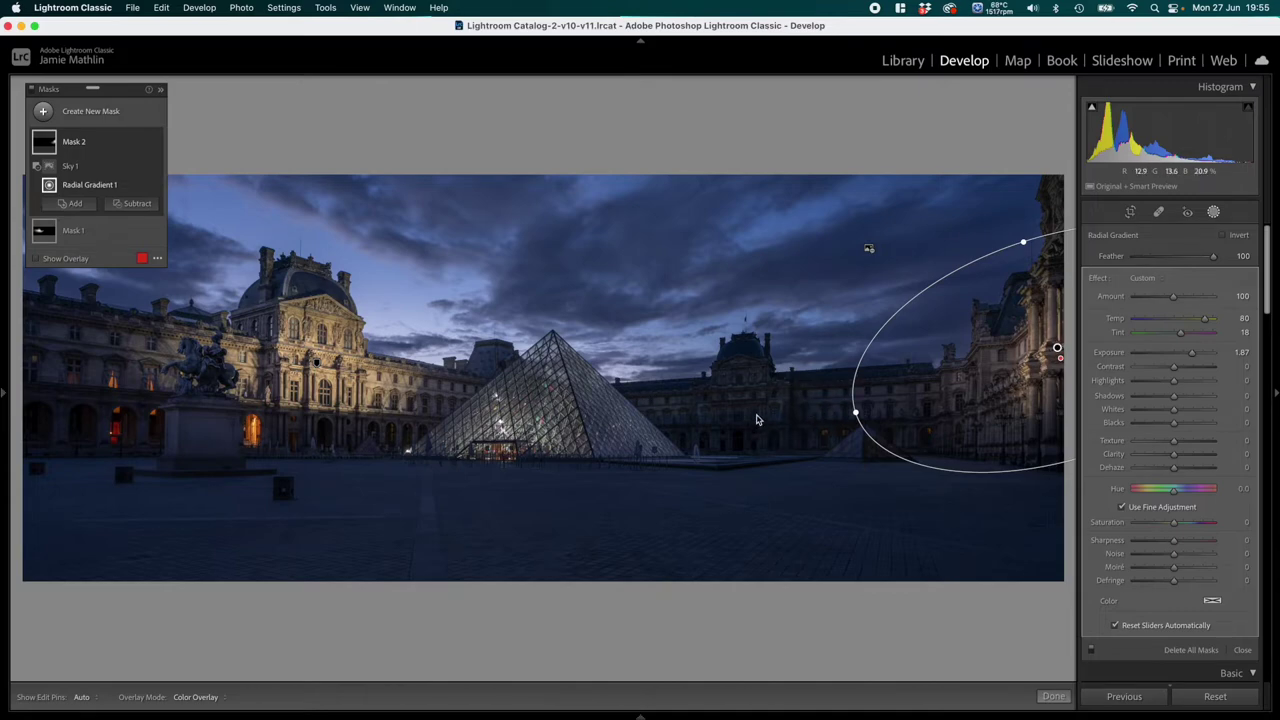
# Step: Add Mask 3, a radial gradient ellipse right of the pyramid, and widen it
pyautogui.click(76, 114)
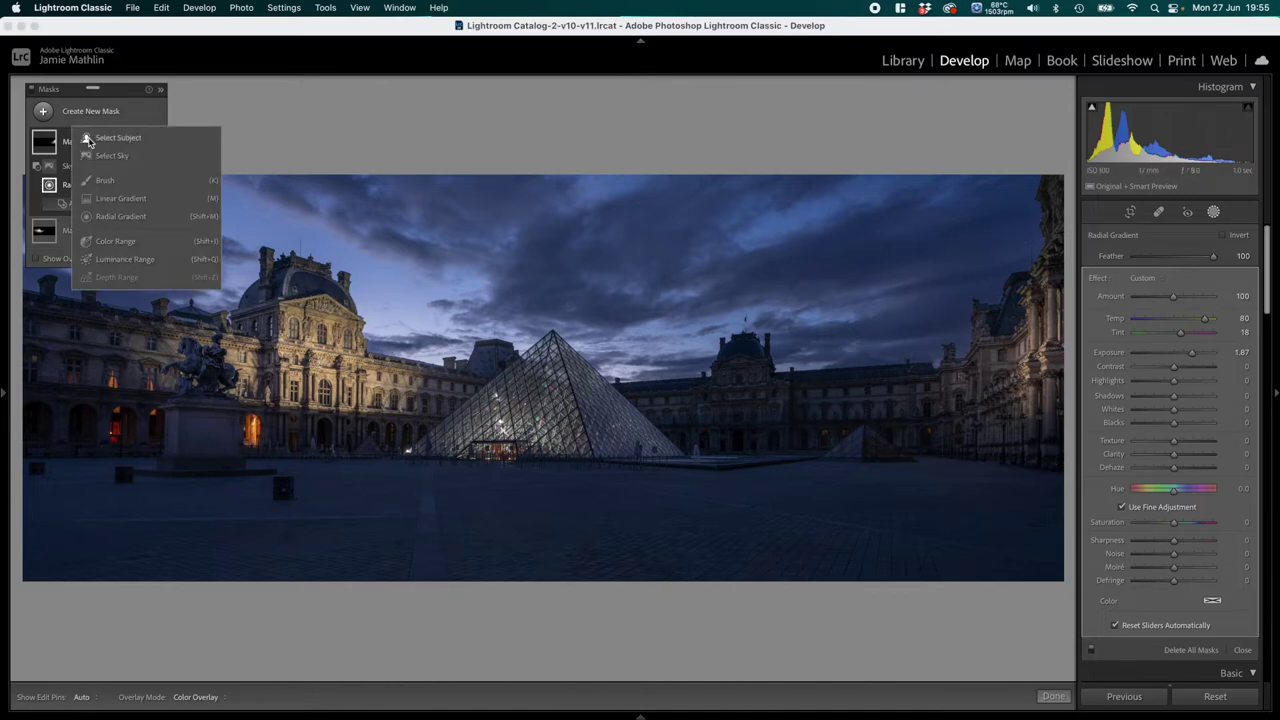
pyautogui.click(110, 214)
pyautogui.moveTo(719, 386); pyautogui.dragTo(906, 462)
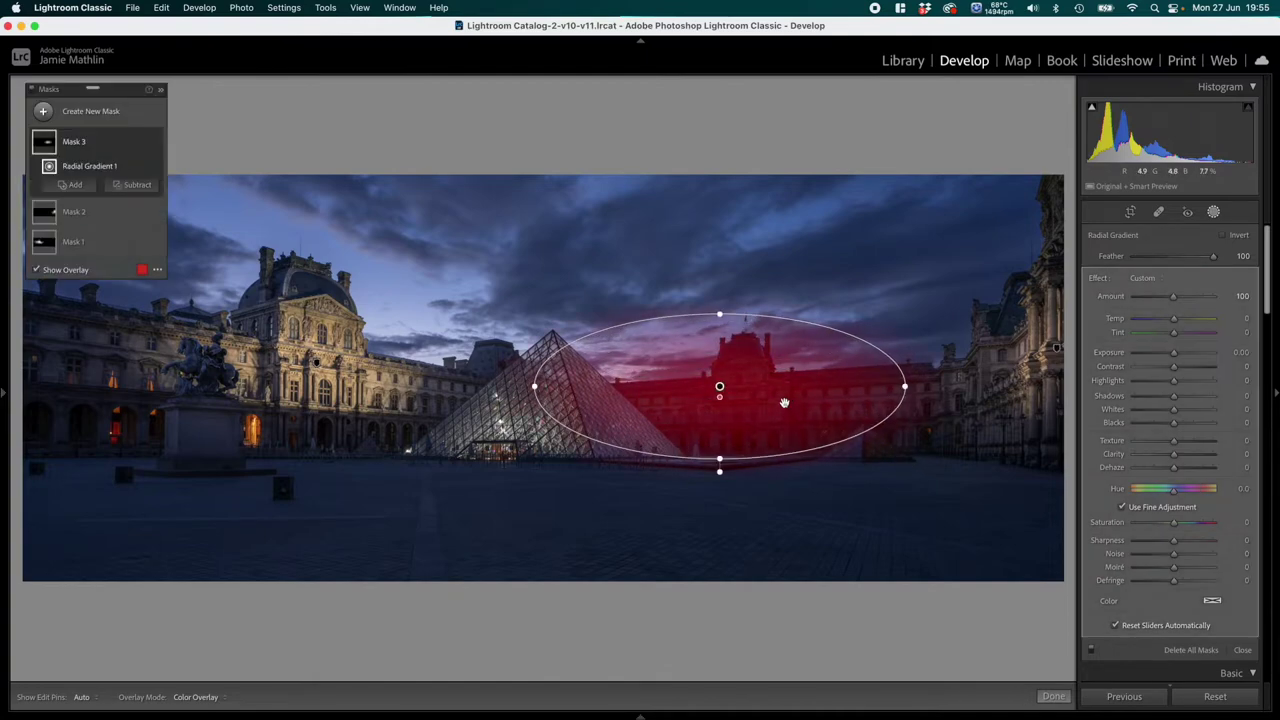
pyautogui.moveTo(724, 392); pyautogui.dragTo(745, 402)
pyautogui.moveTo(933, 402); pyautogui.dragTo(946, 402)
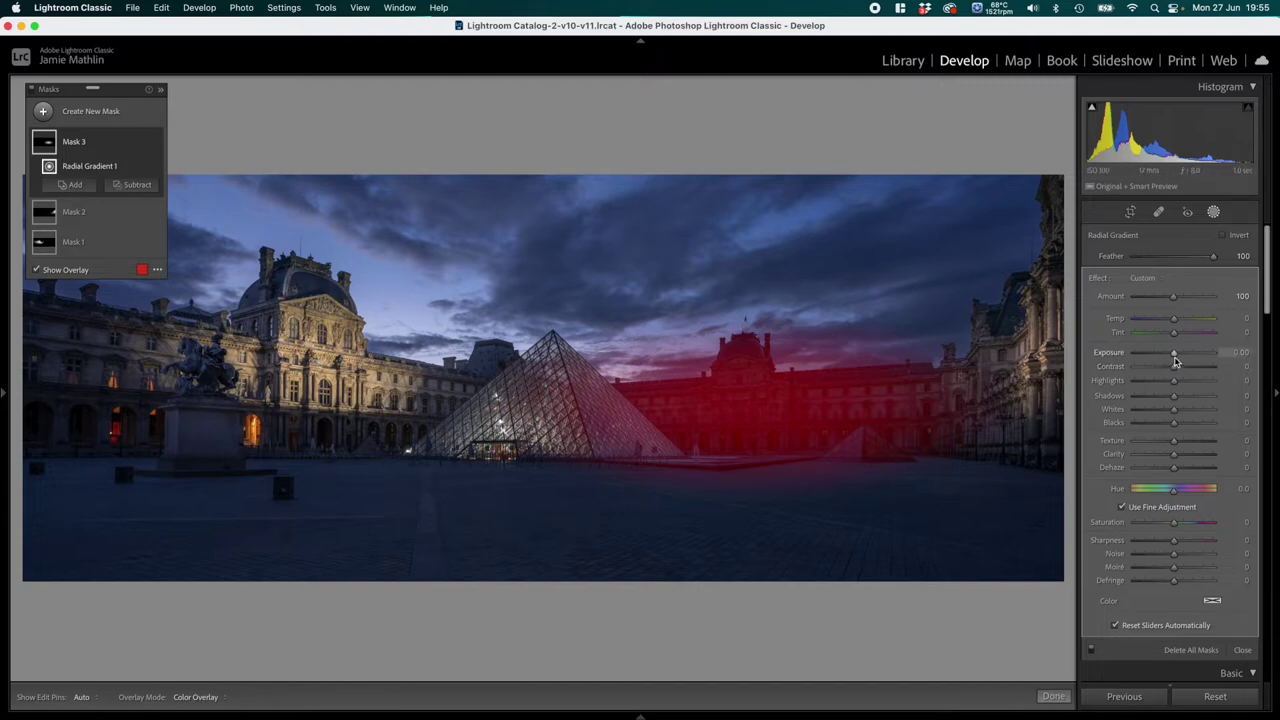
# Step: Set Mask 3 to Exposure 1.30, Temp 57 and Tint 14
pyautogui.moveTo(1174, 356); pyautogui.dragTo(1202, 374)
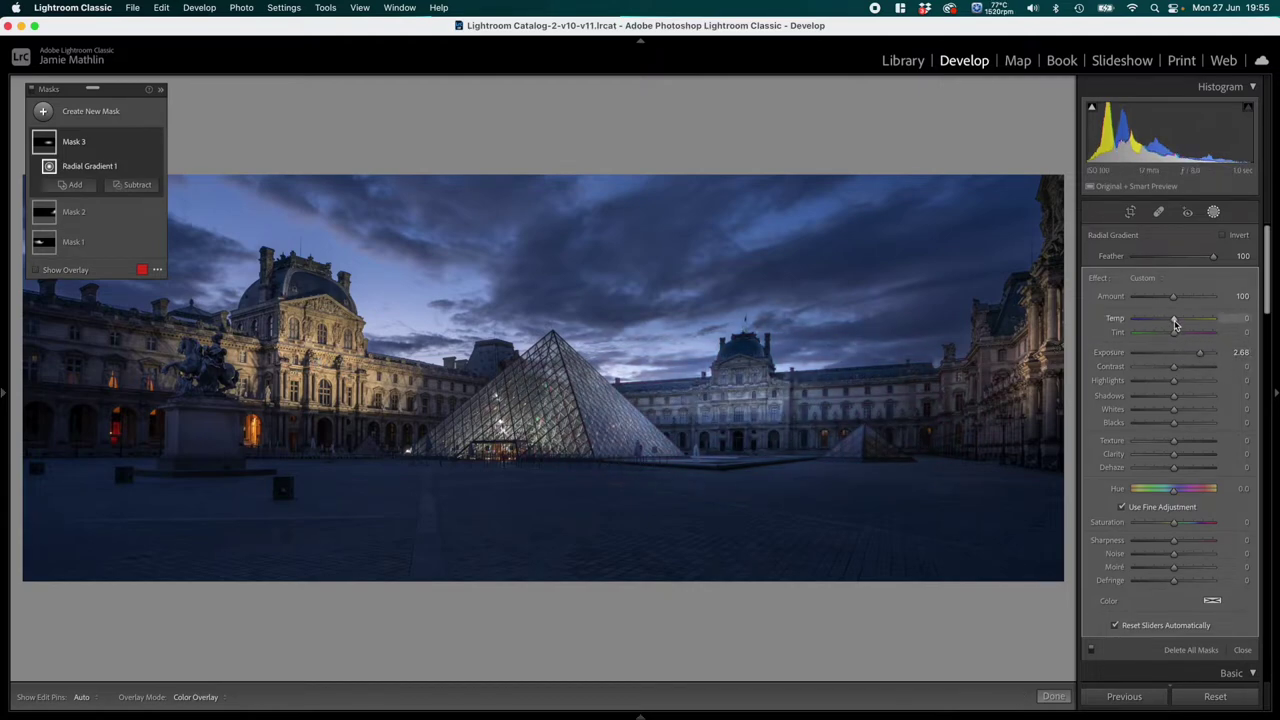
pyautogui.moveTo(1175, 325); pyautogui.dragTo(1185, 329)
pyautogui.moveTo(1201, 329); pyautogui.dragTo(1215, 330)
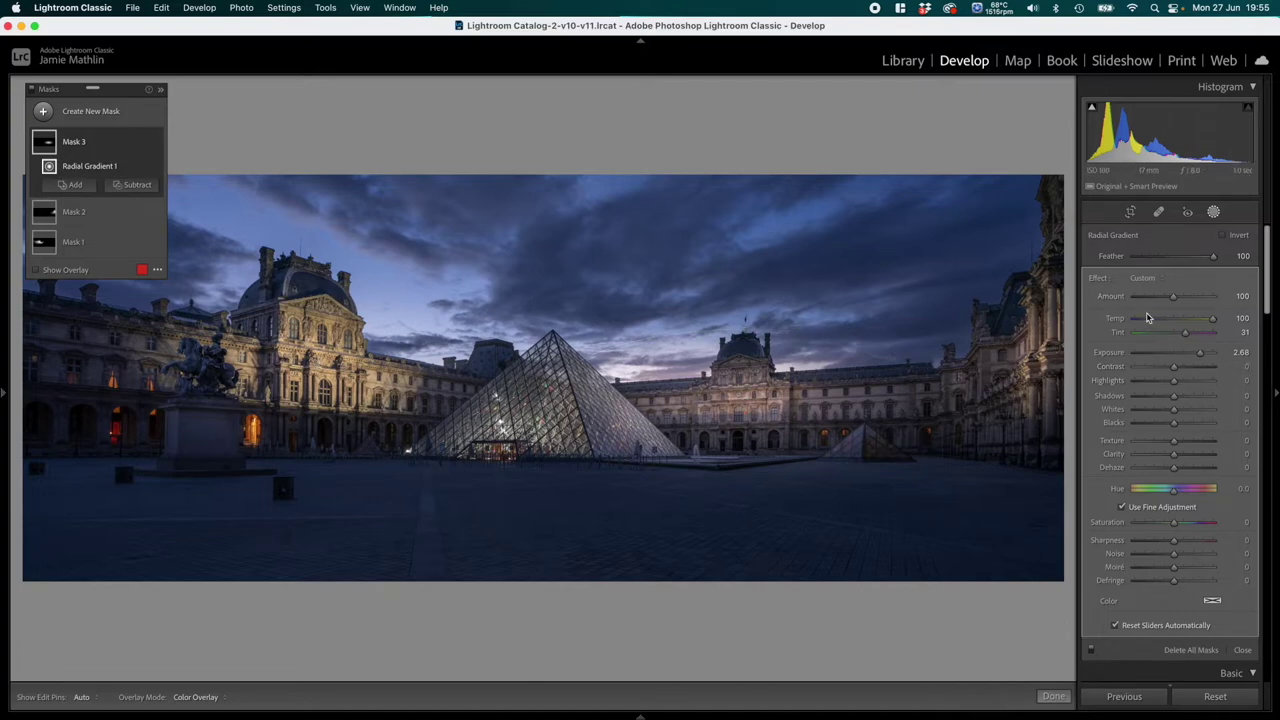
pyautogui.click(1186, 352)
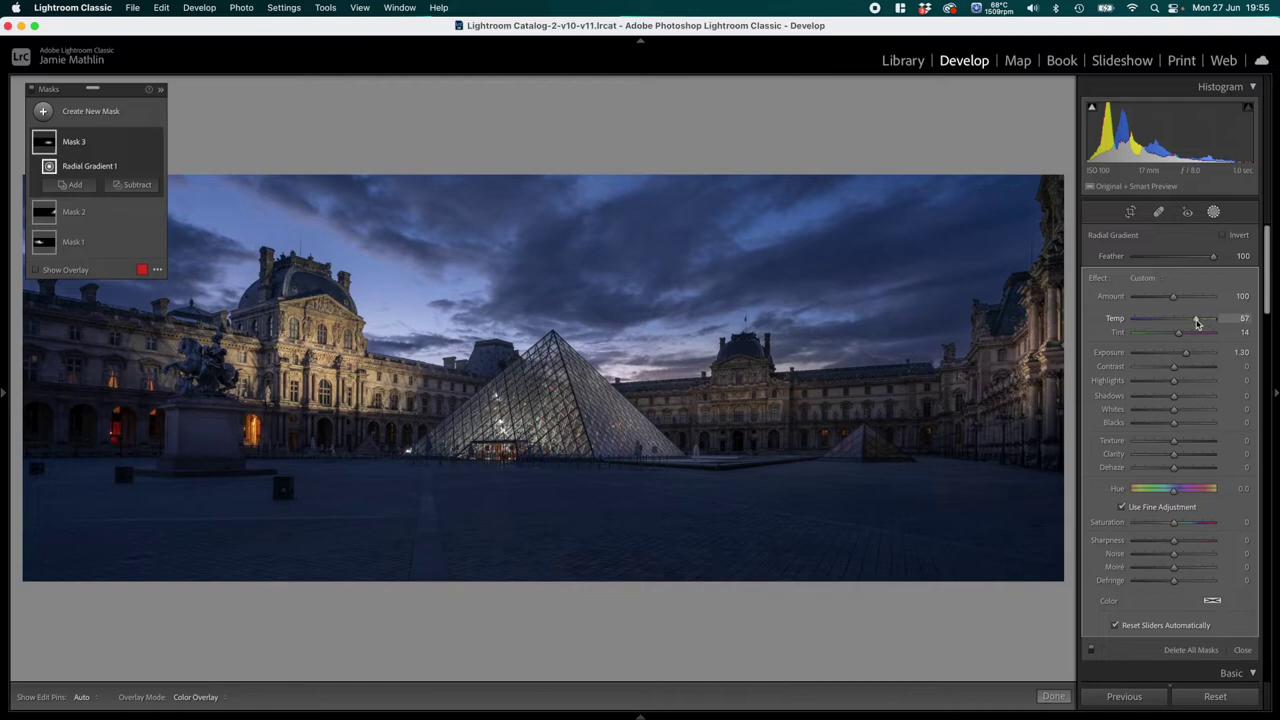
# Step: Duplicate the plaza glow mask and push the copy's Temp to 100
pyautogui.rightClick(744, 402)
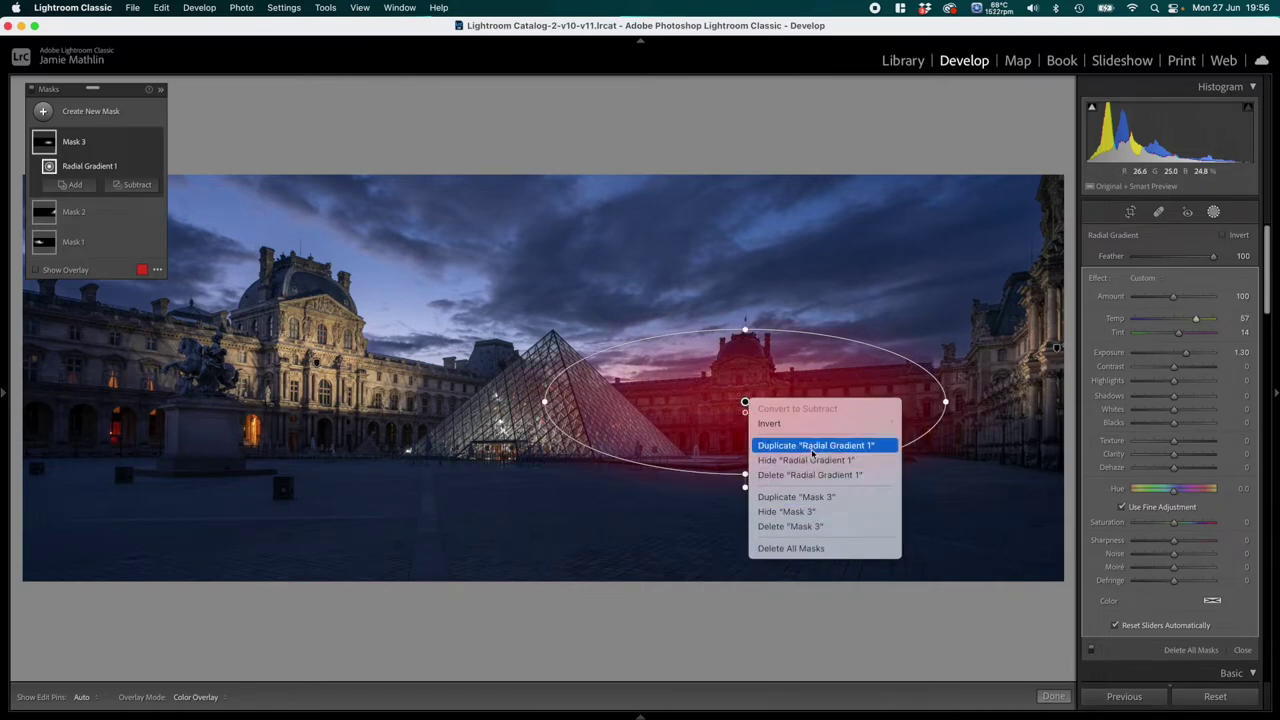
pyautogui.click(818, 497)
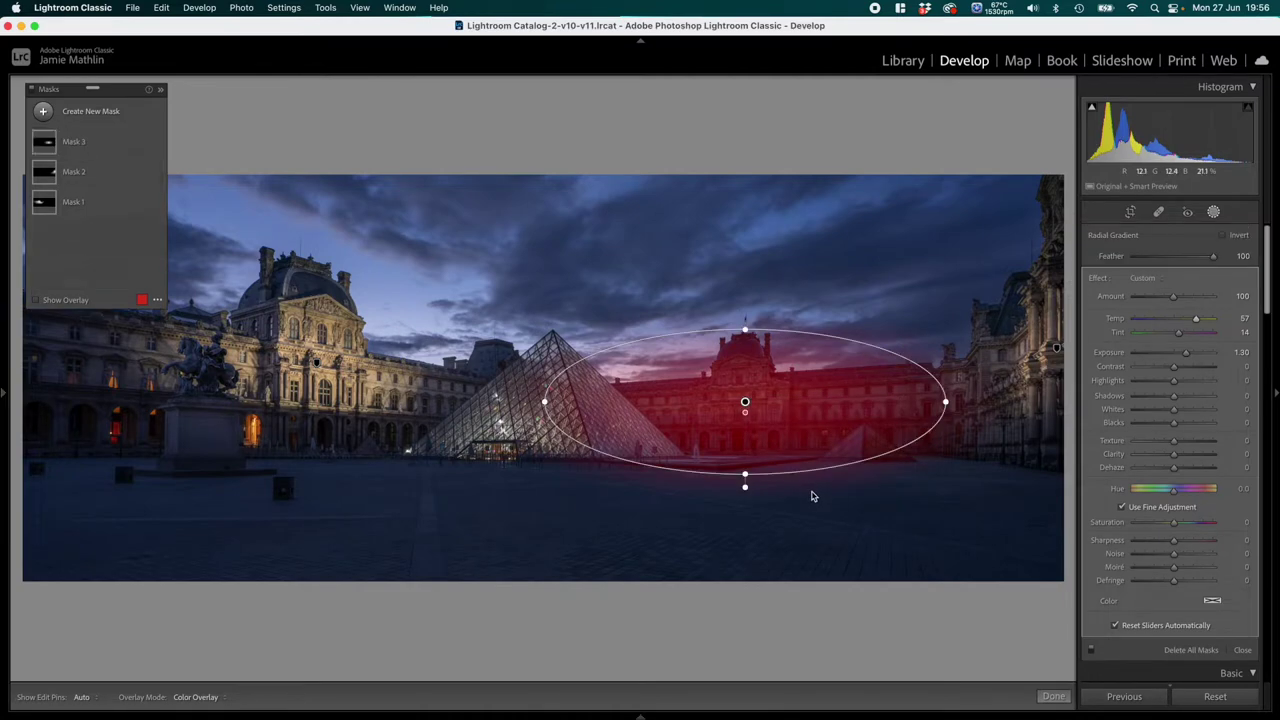
pyautogui.moveTo(760, 390)
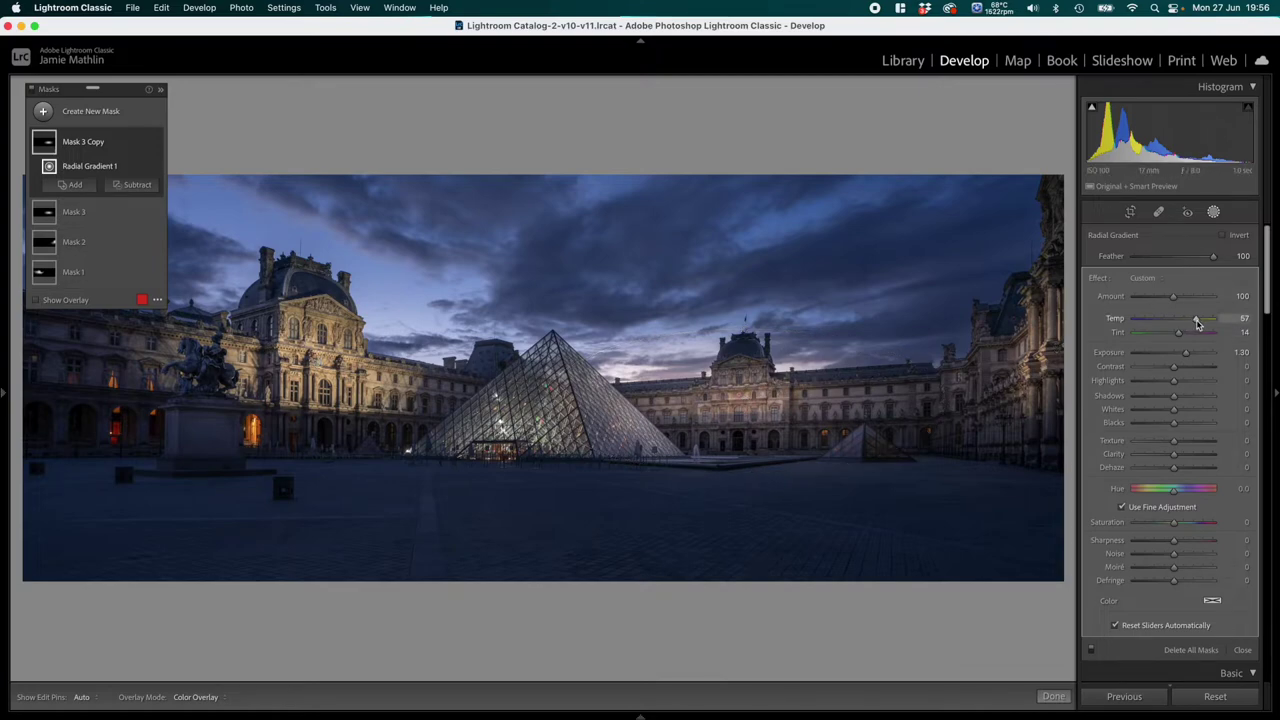
pyautogui.moveTo(1197, 323); pyautogui.dragTo(1237, 316)
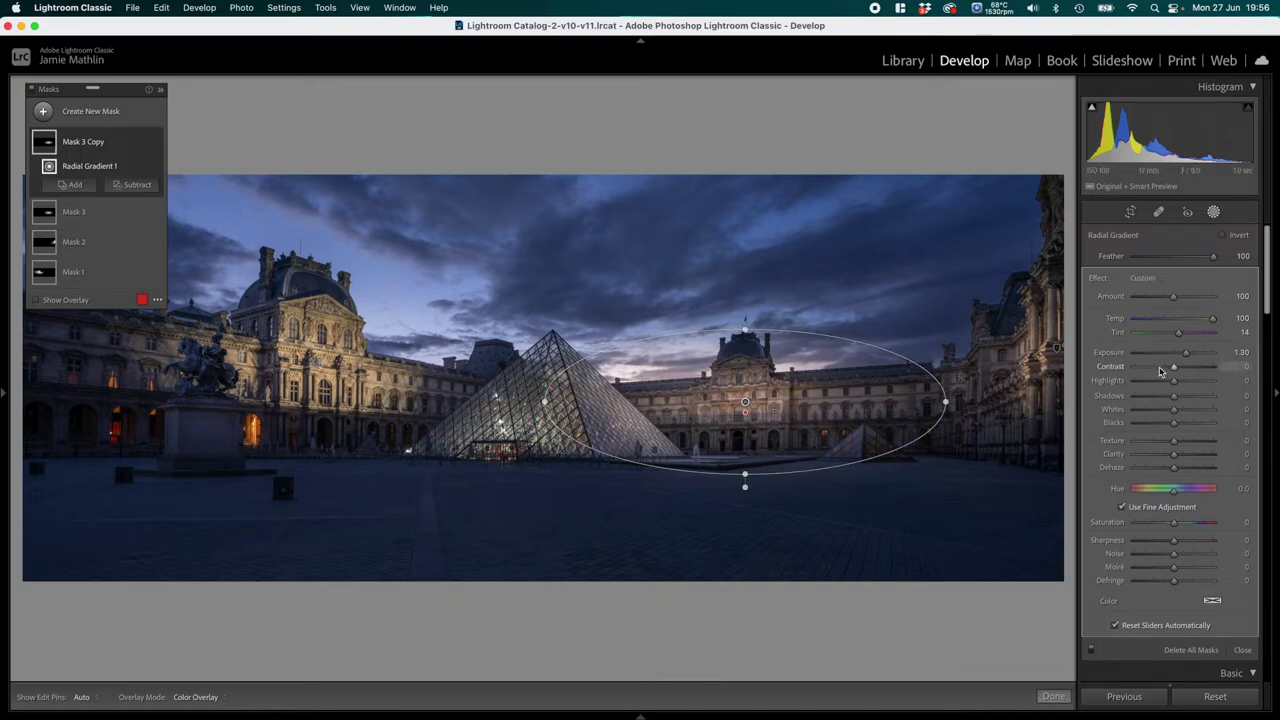
pyautogui.moveTo(745, 403); pyautogui.dragTo(748, 402)
pyautogui.press('super+z')
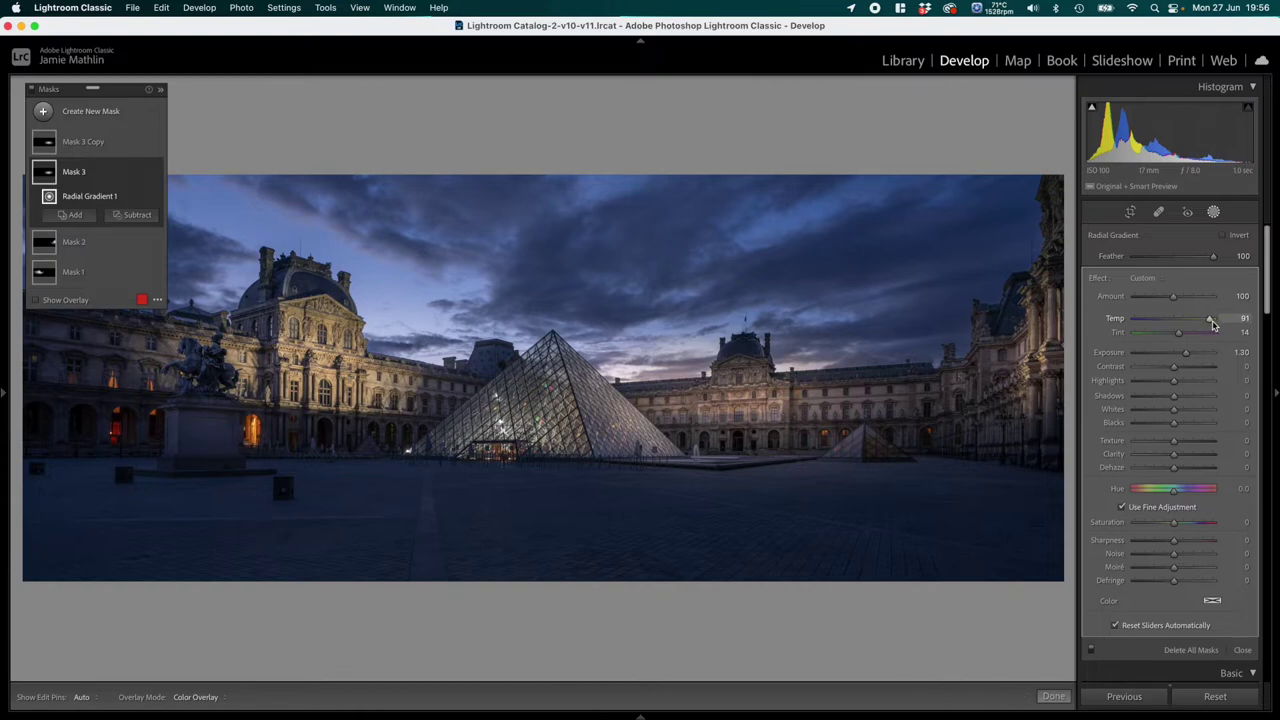
# Step: Lower Mask 3's Tint to 9 and nudge the copied glow slightly up and left
pyautogui.moveTo(1188, 338); pyautogui.dragTo(1179, 340)
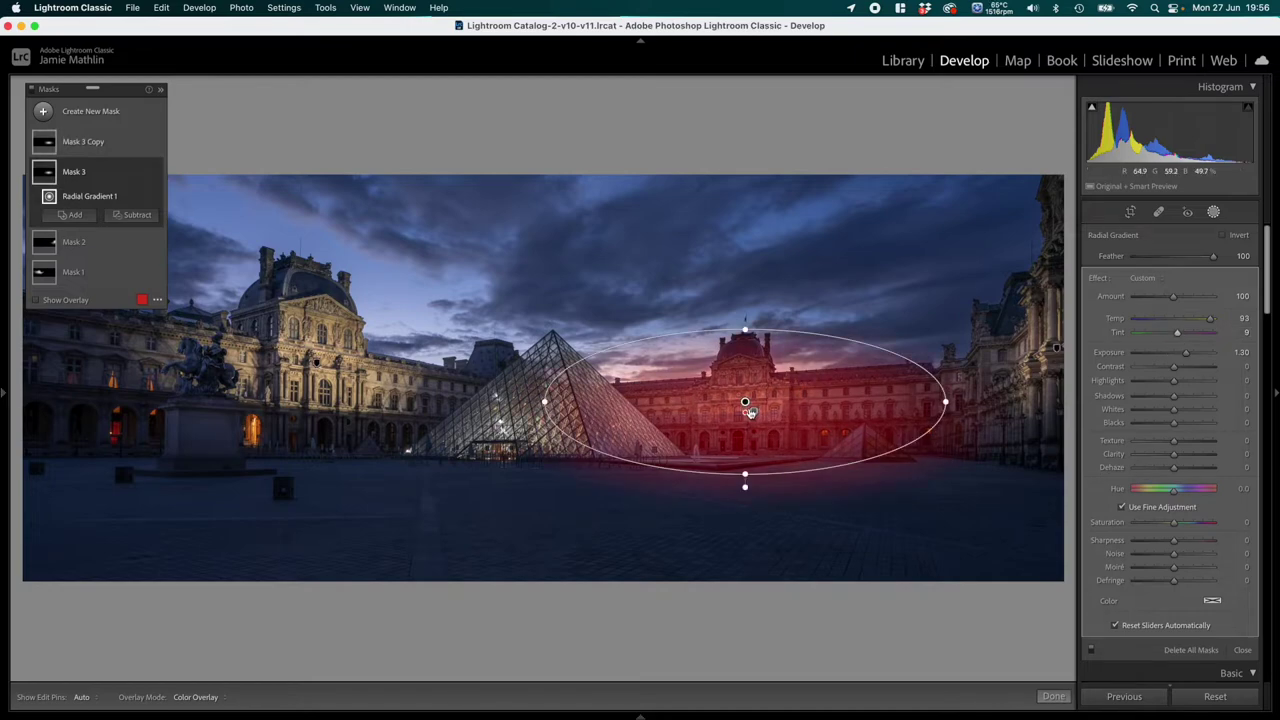
pyautogui.click(752, 408)
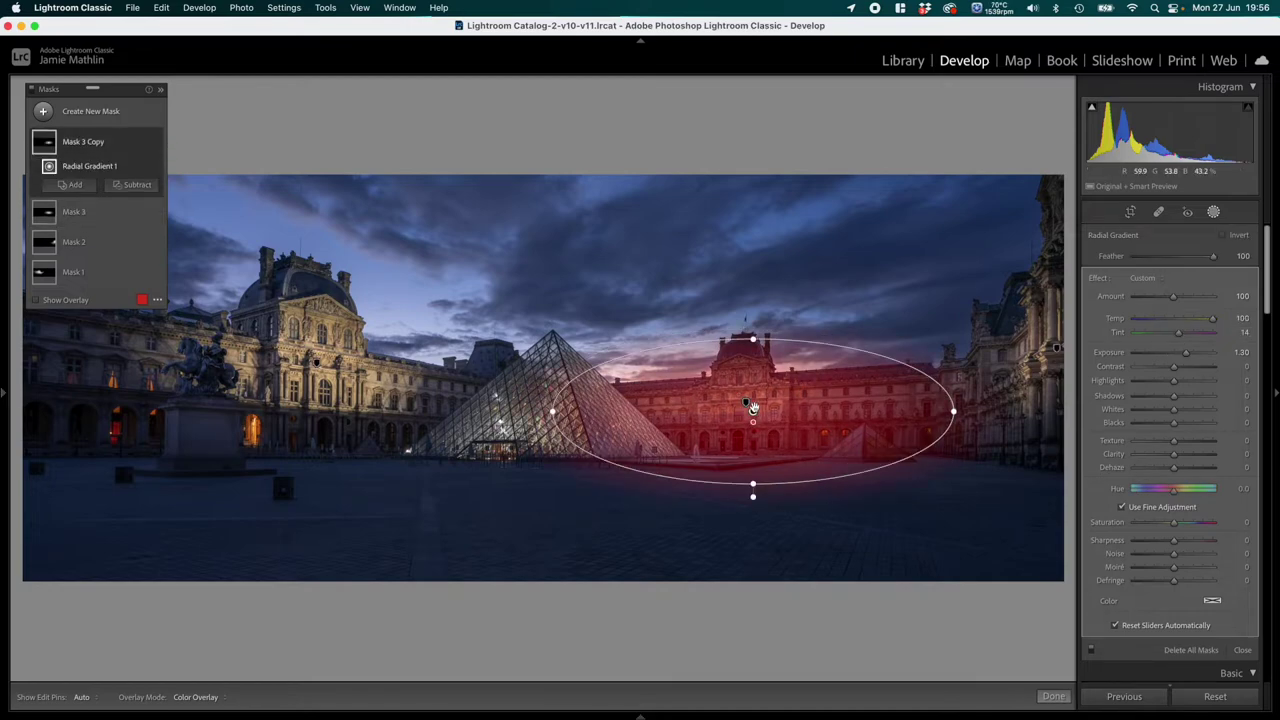
pyautogui.moveTo(752, 408); pyautogui.dragTo(745, 402)
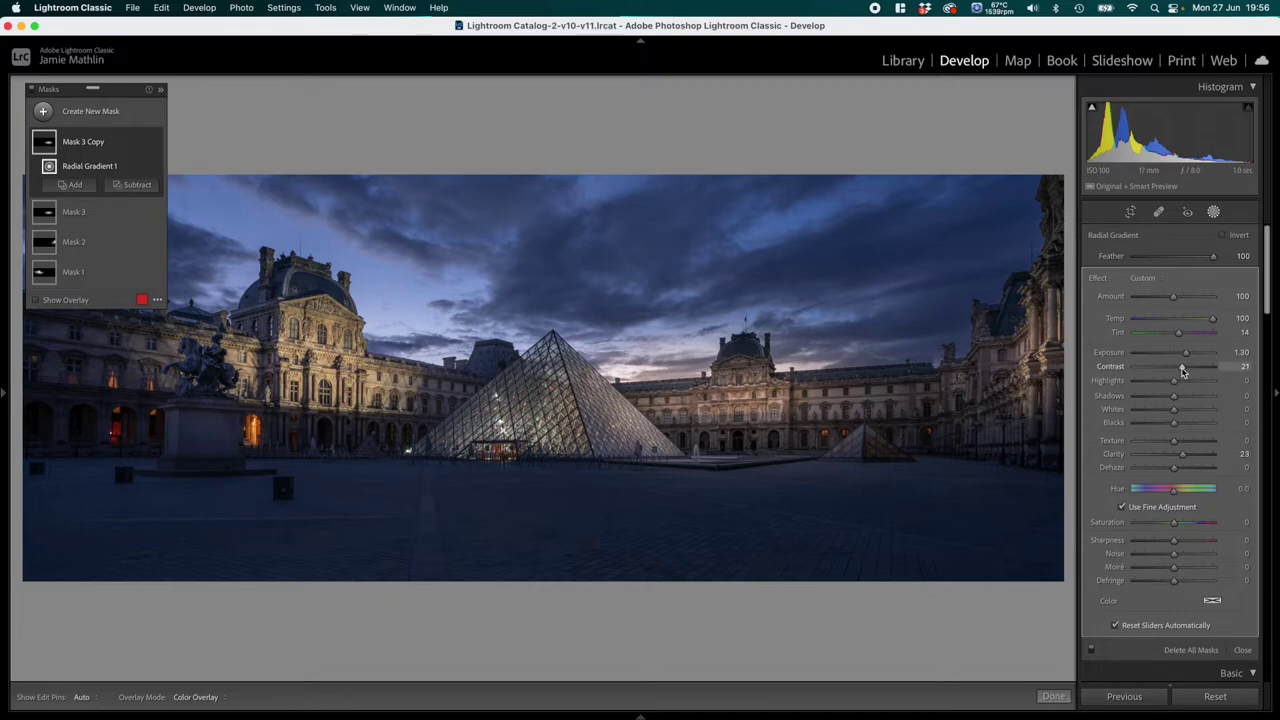
pyautogui.click(1057, 348)
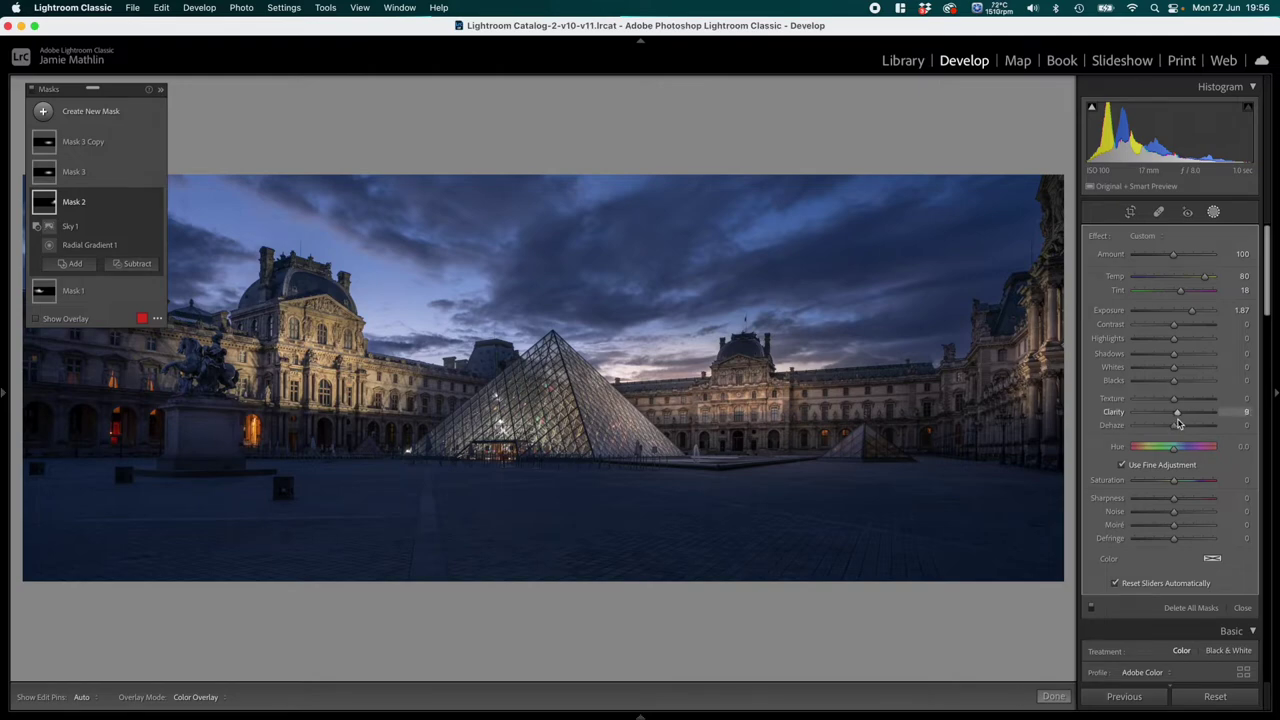
# Step: Subtract the sky from both Mask 3 Copy and Mask 3
pyautogui.click(746, 404)
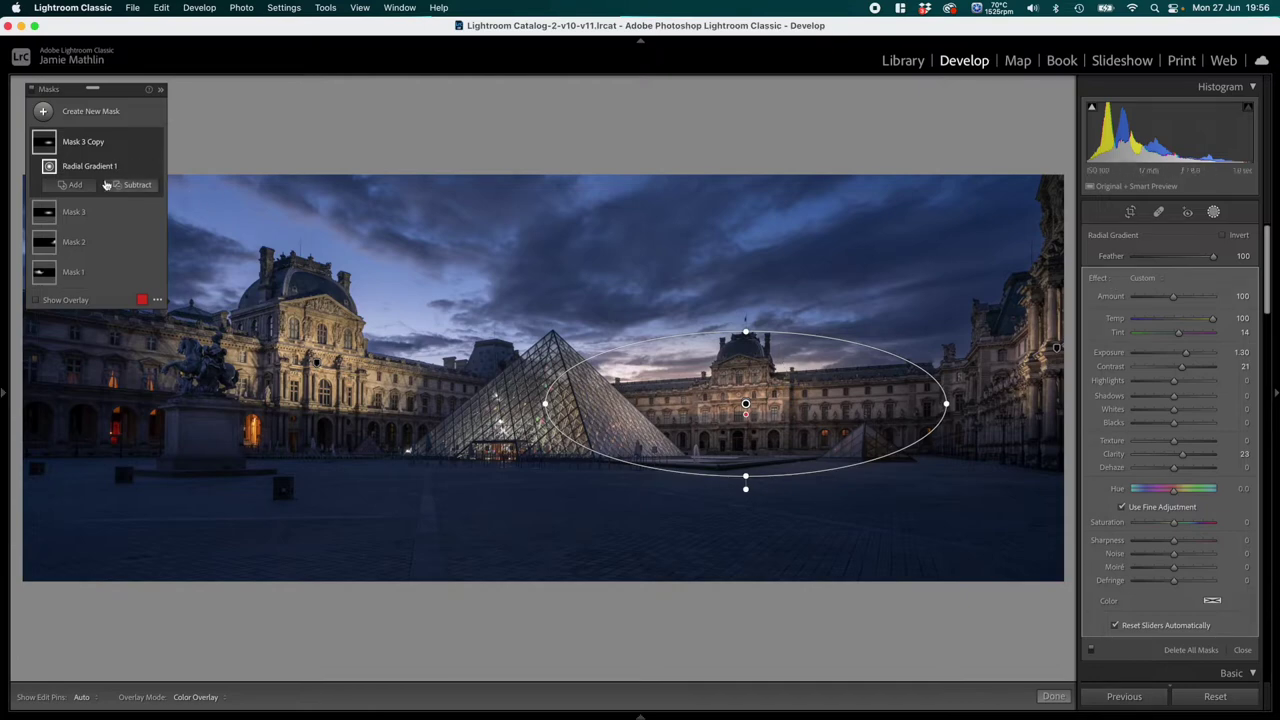
pyautogui.click(130, 186)
pyautogui.click(146, 246)
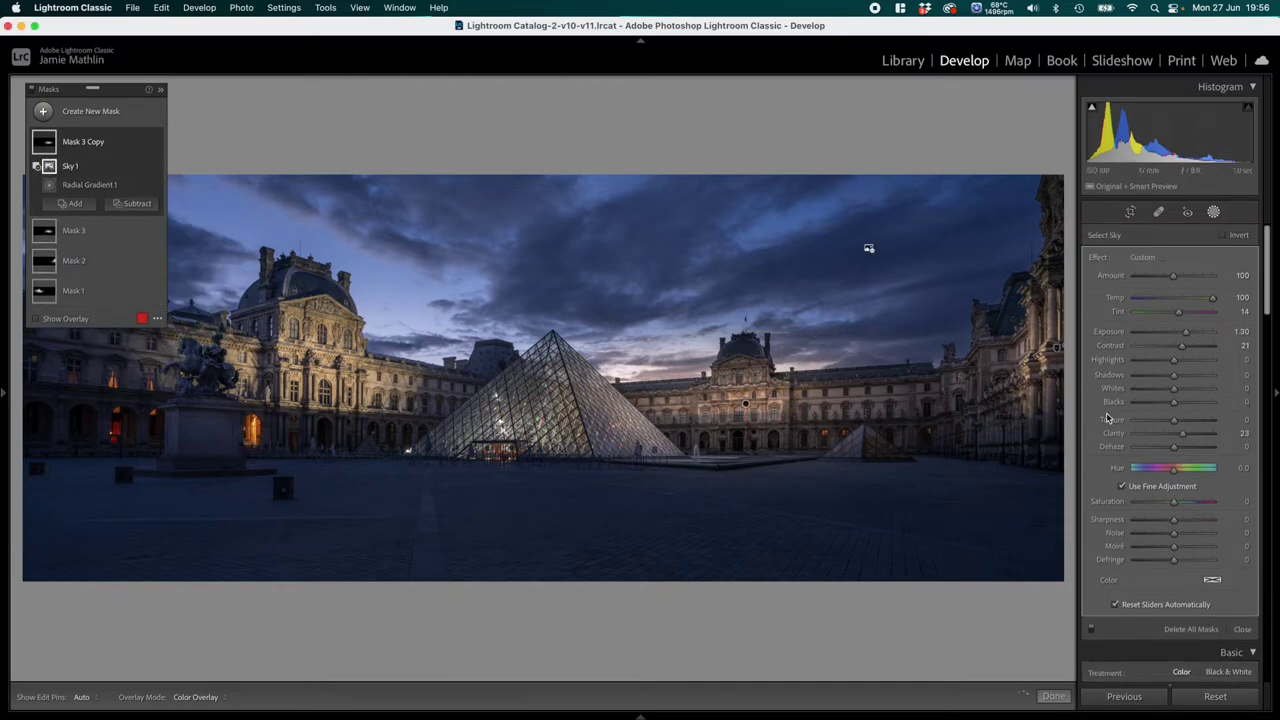
pyautogui.click(747, 405)
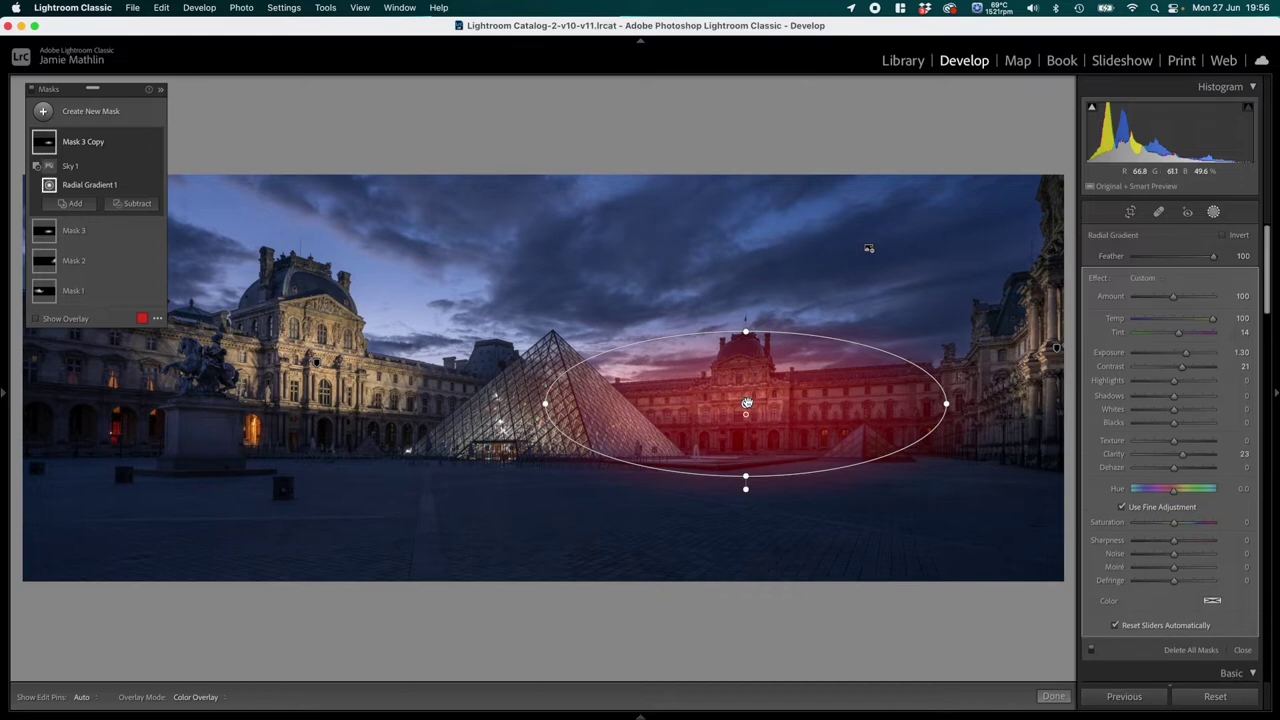
pyautogui.press('super+z')
pyautogui.press('super+z')
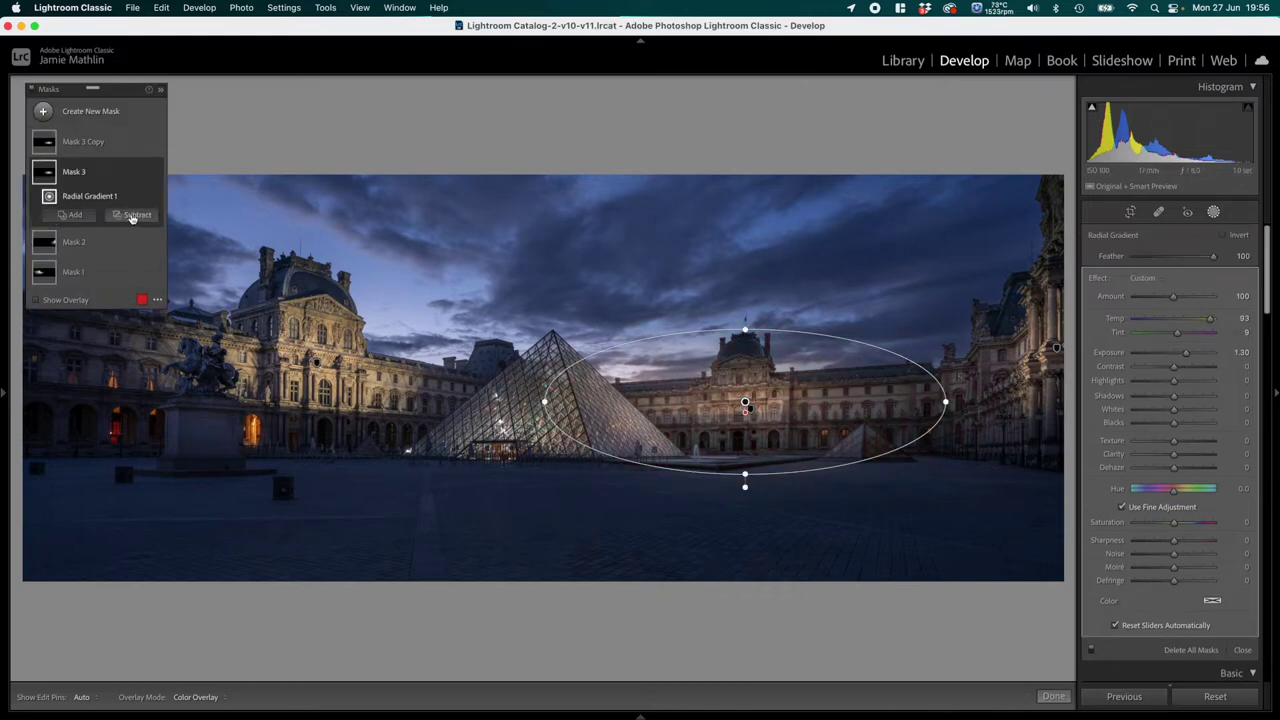
pyautogui.click(143, 196)
pyautogui.click(128, 252)
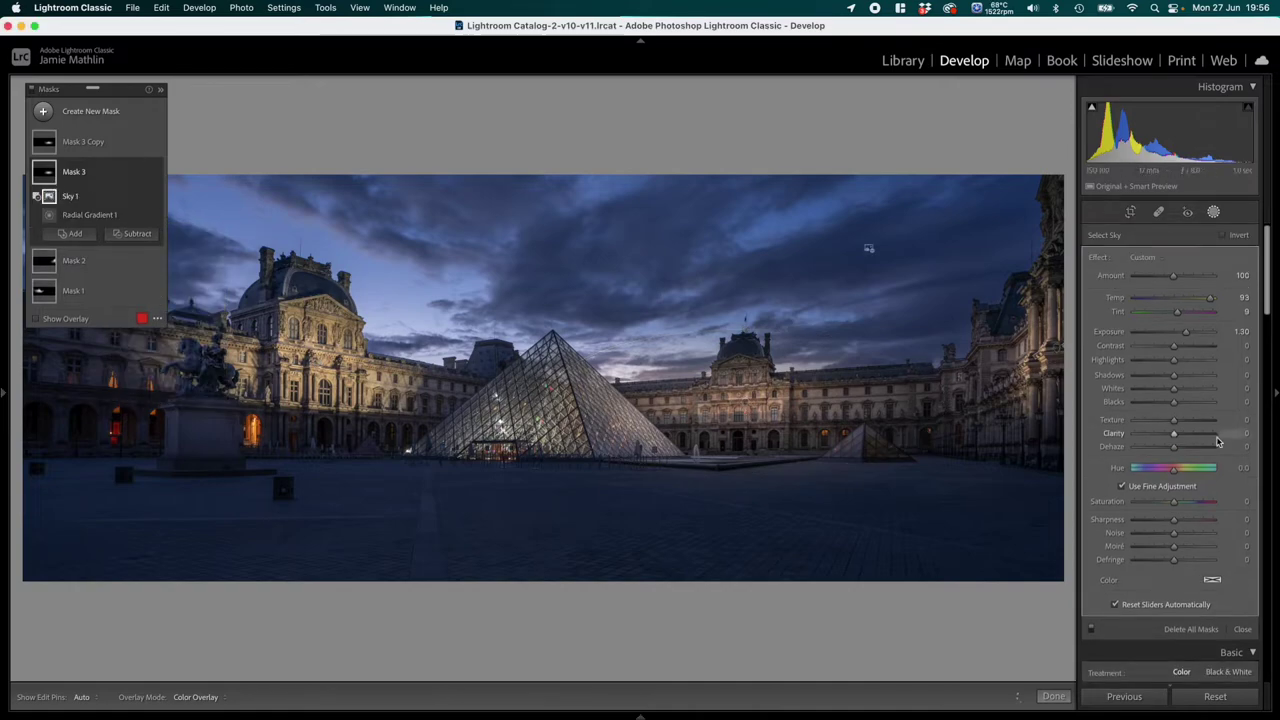
# Step: Hide the red mask overlay and reselect Mask 3 Copy's radial gradient for further subtraction
pyautogui.press('super+z')
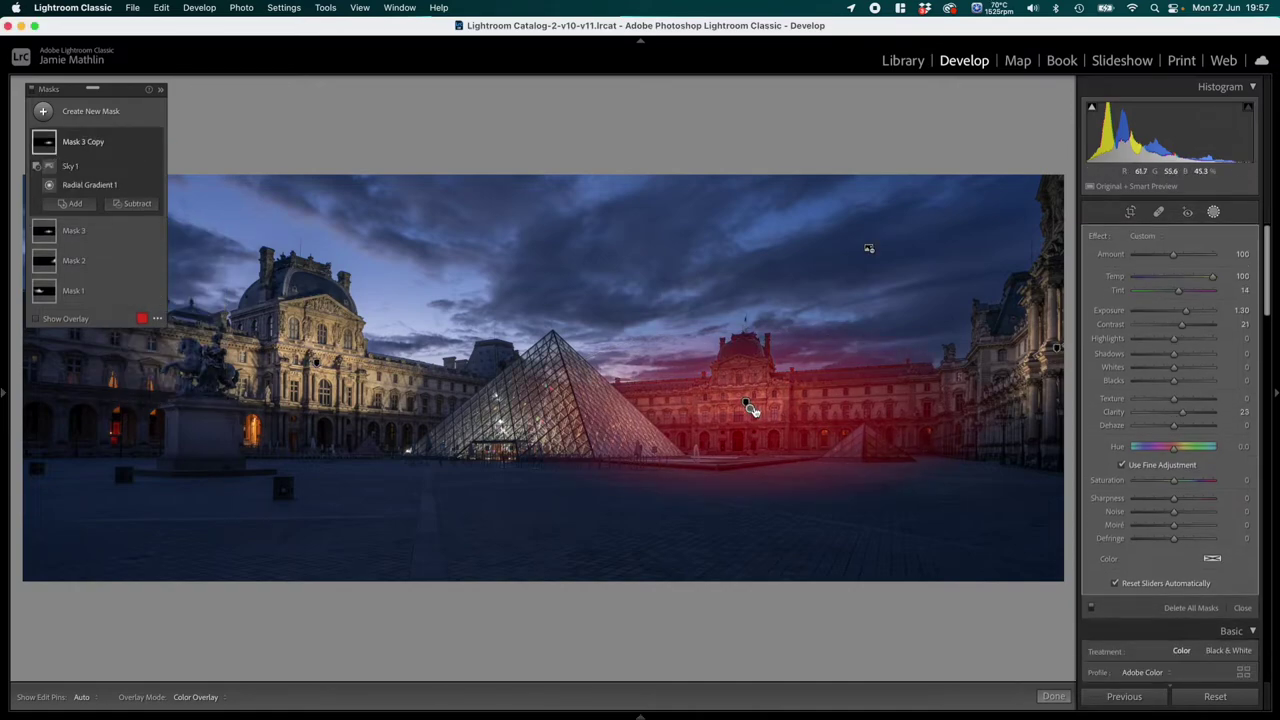
pyautogui.hotkey('shift', 'w')
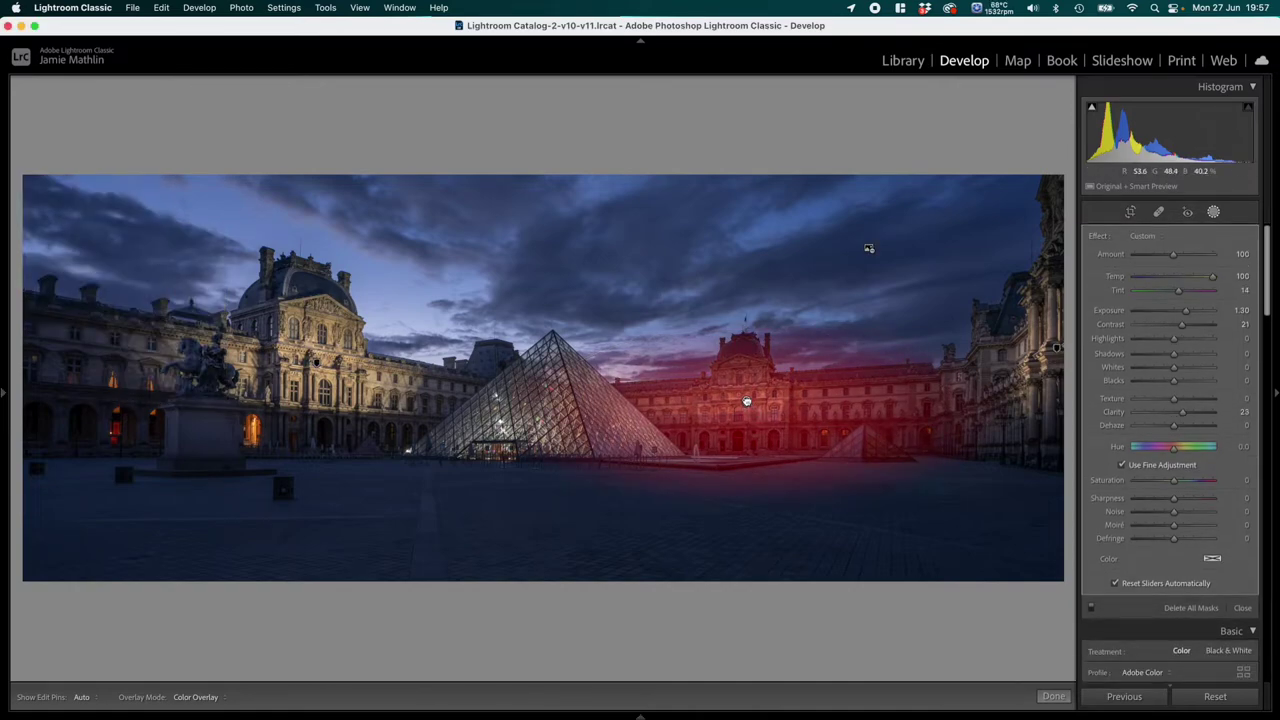
pyautogui.press('o')
pyautogui.hotkey('shift', 'w')
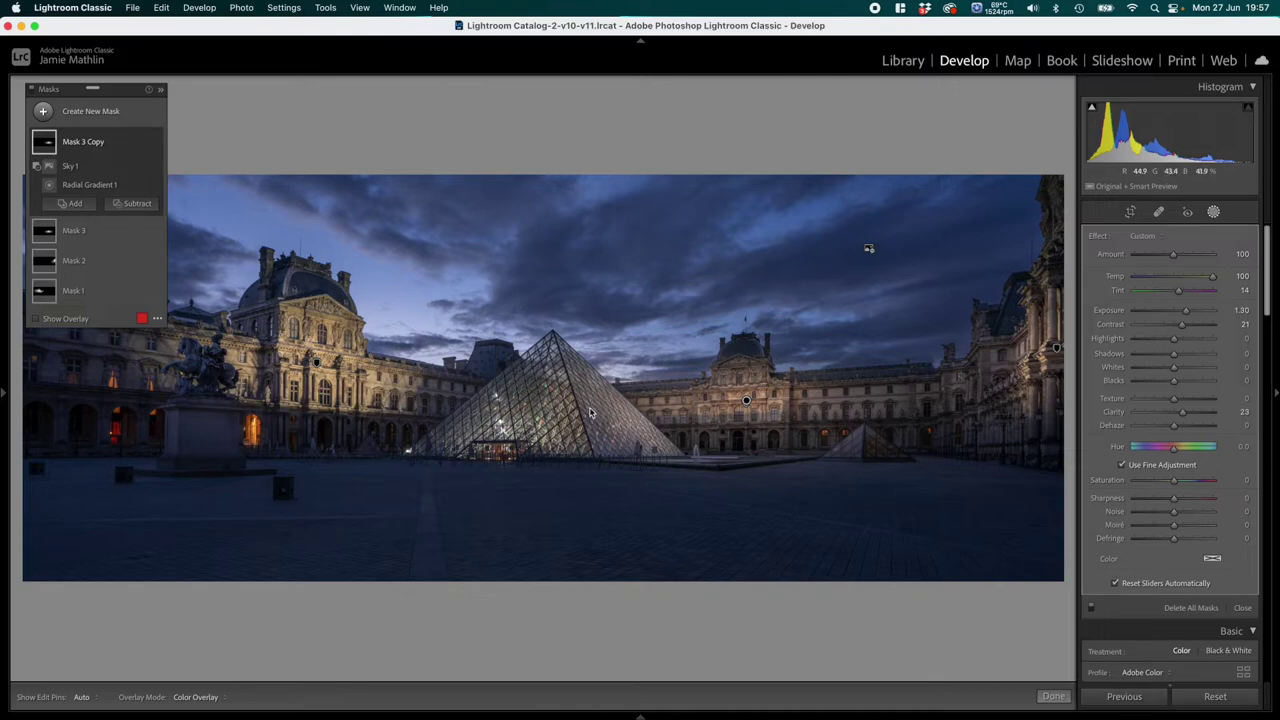
pyautogui.click(746, 403)
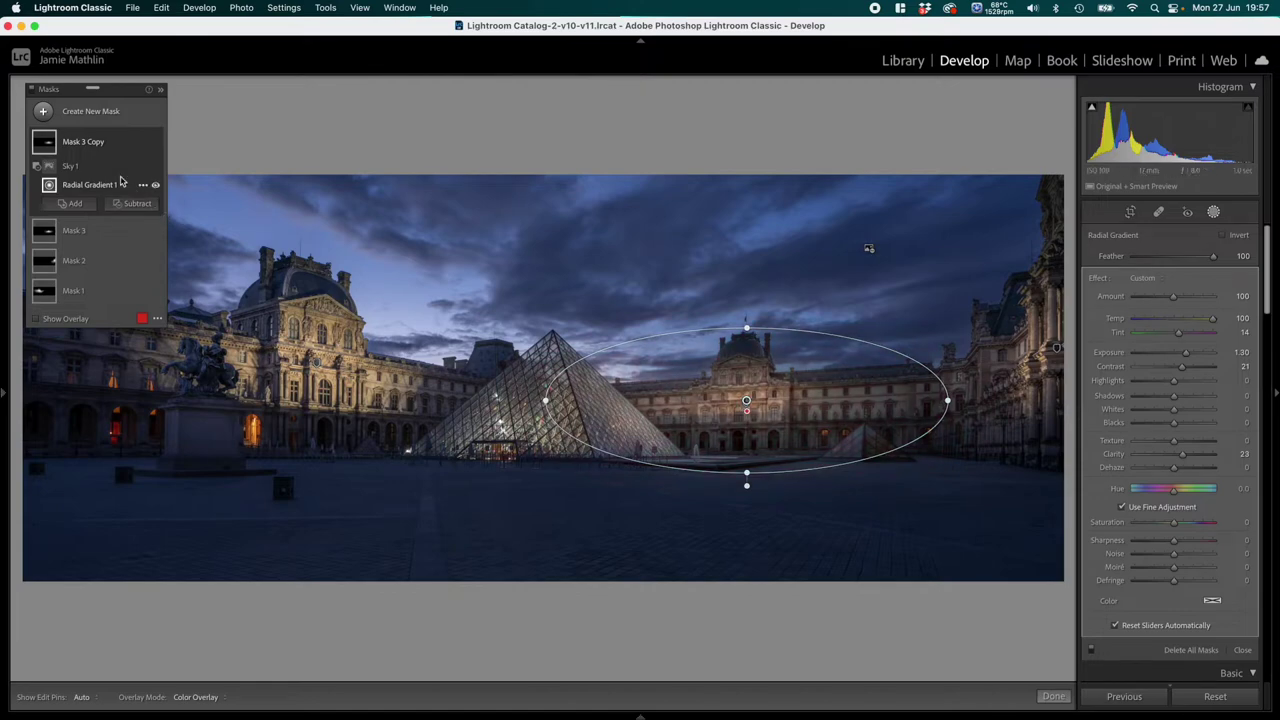
pyautogui.click(133, 205)
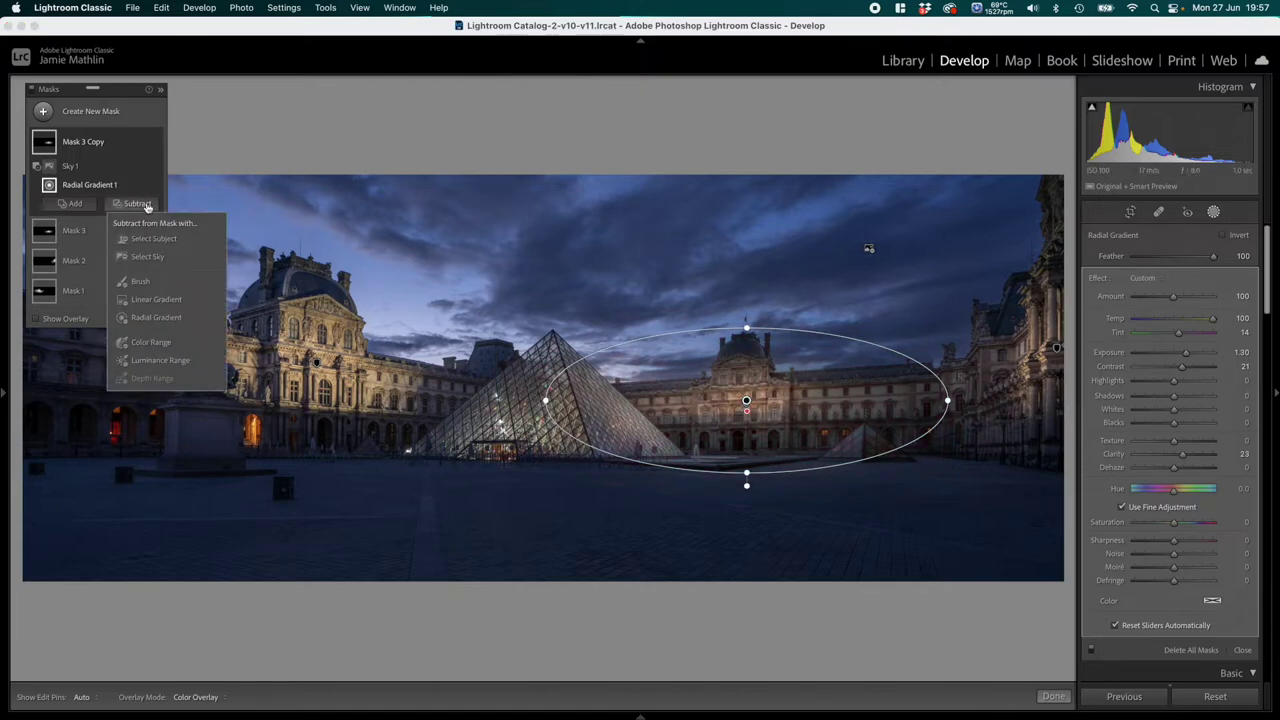
# Step: Subtract a size-14 brush stroke from Mask 3 Copy along the pyramid's apex and right edge
pyautogui.click(141, 282)
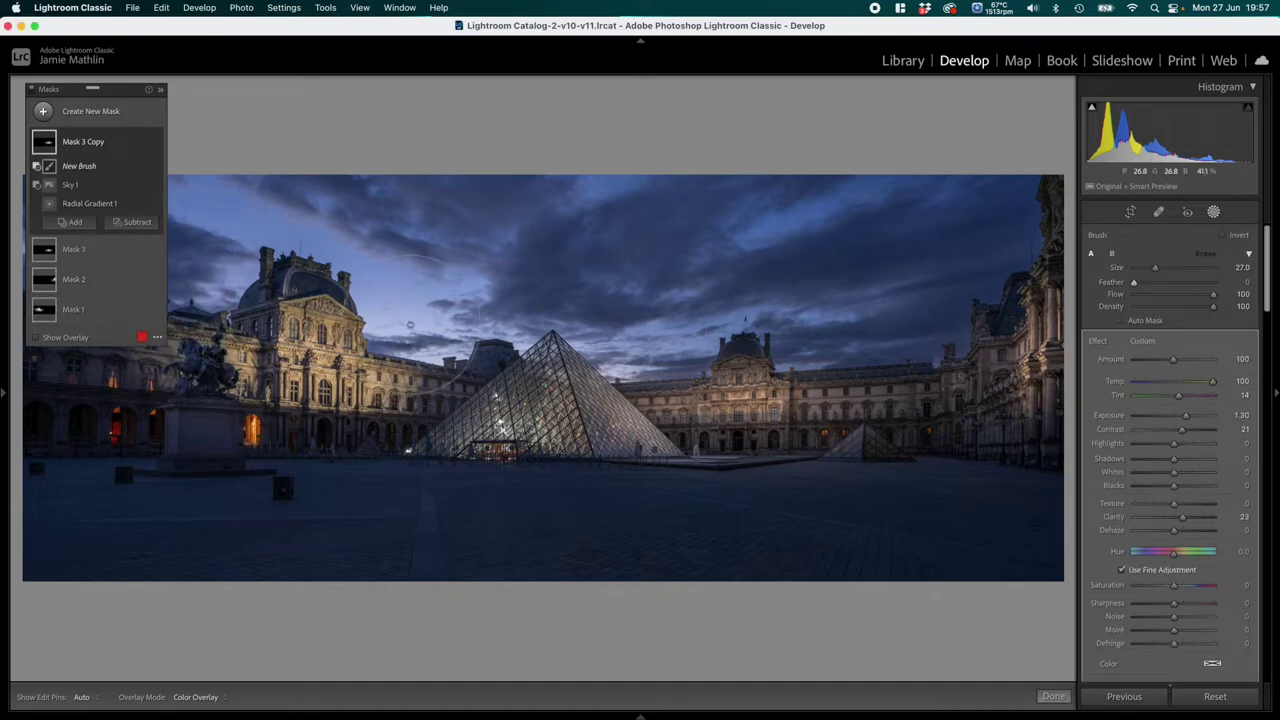
pyautogui.scroll(-4, 510, 390)
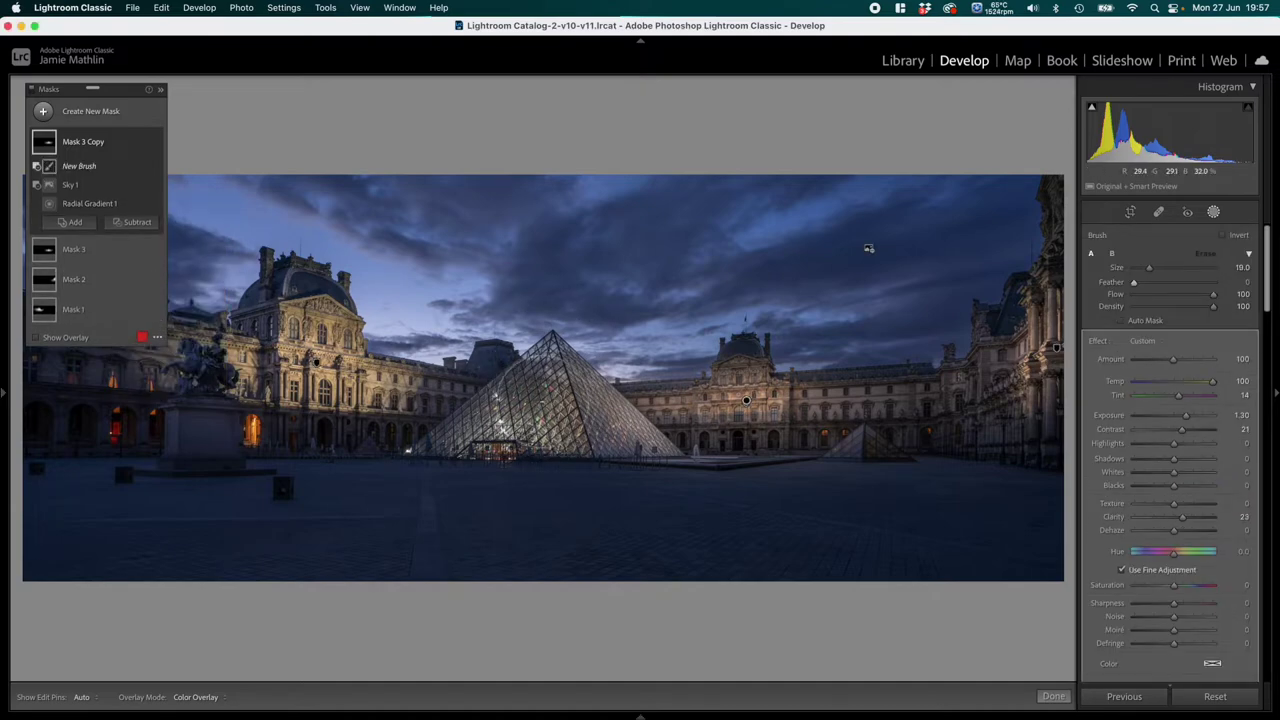
pyautogui.moveTo(3, 390)
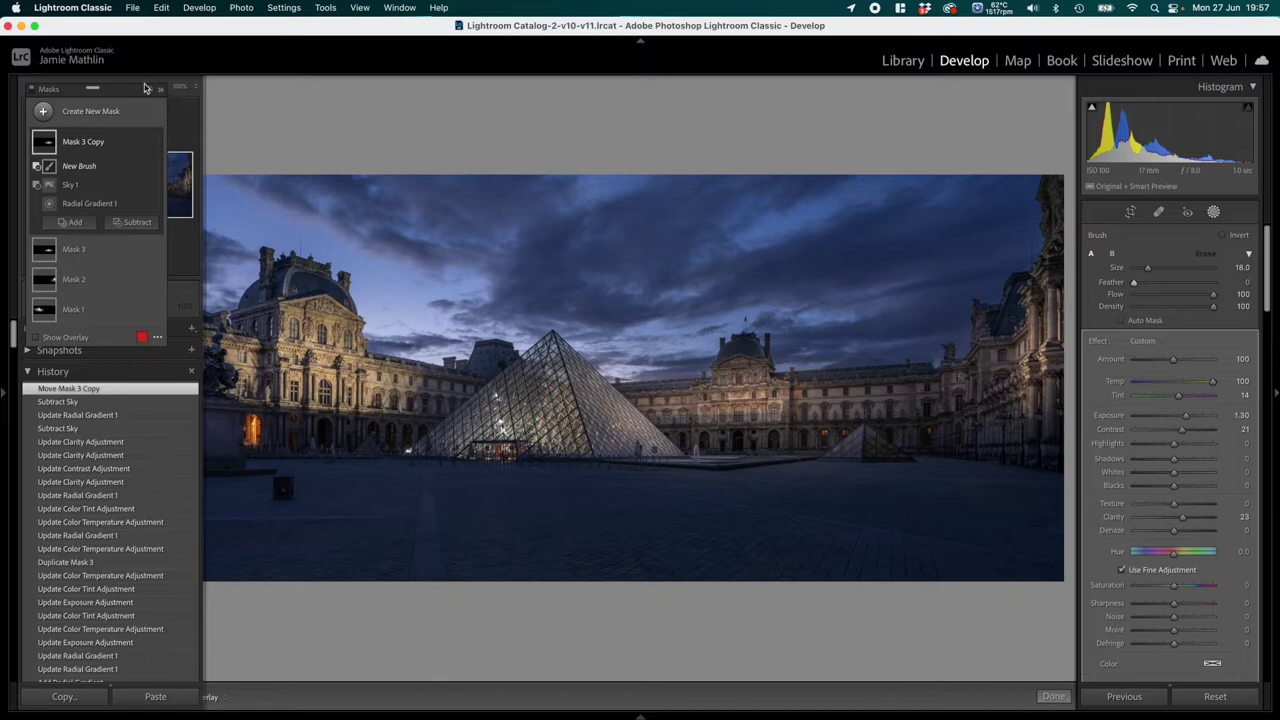
pyautogui.moveTo(124, 90); pyautogui.dragTo(141, 93)
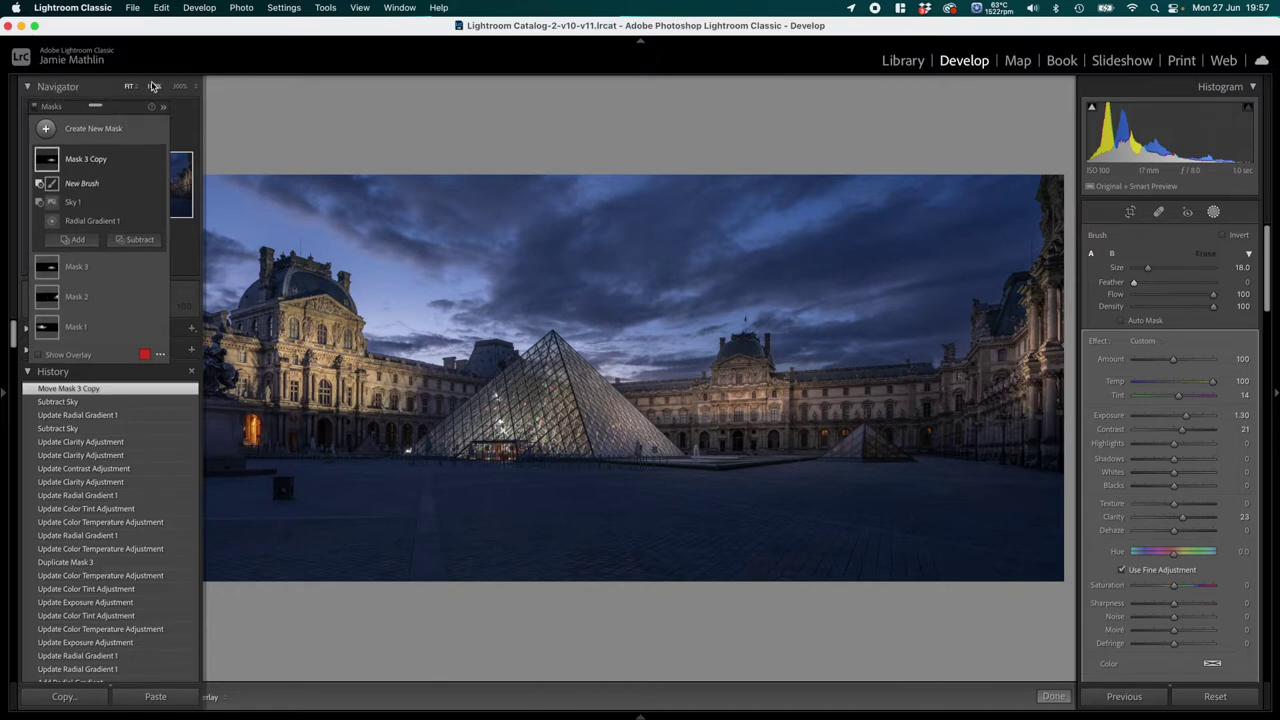
pyautogui.click(153, 86)
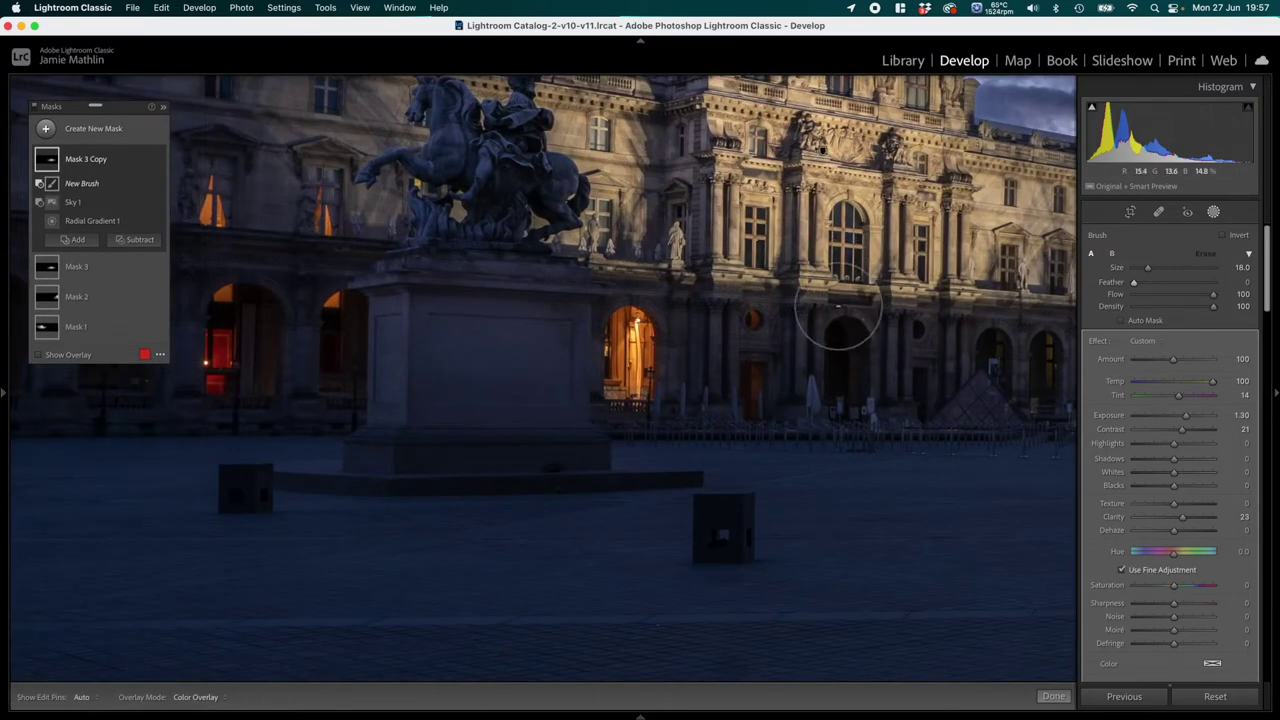
pyautogui.hscroll(15, 838, 315)
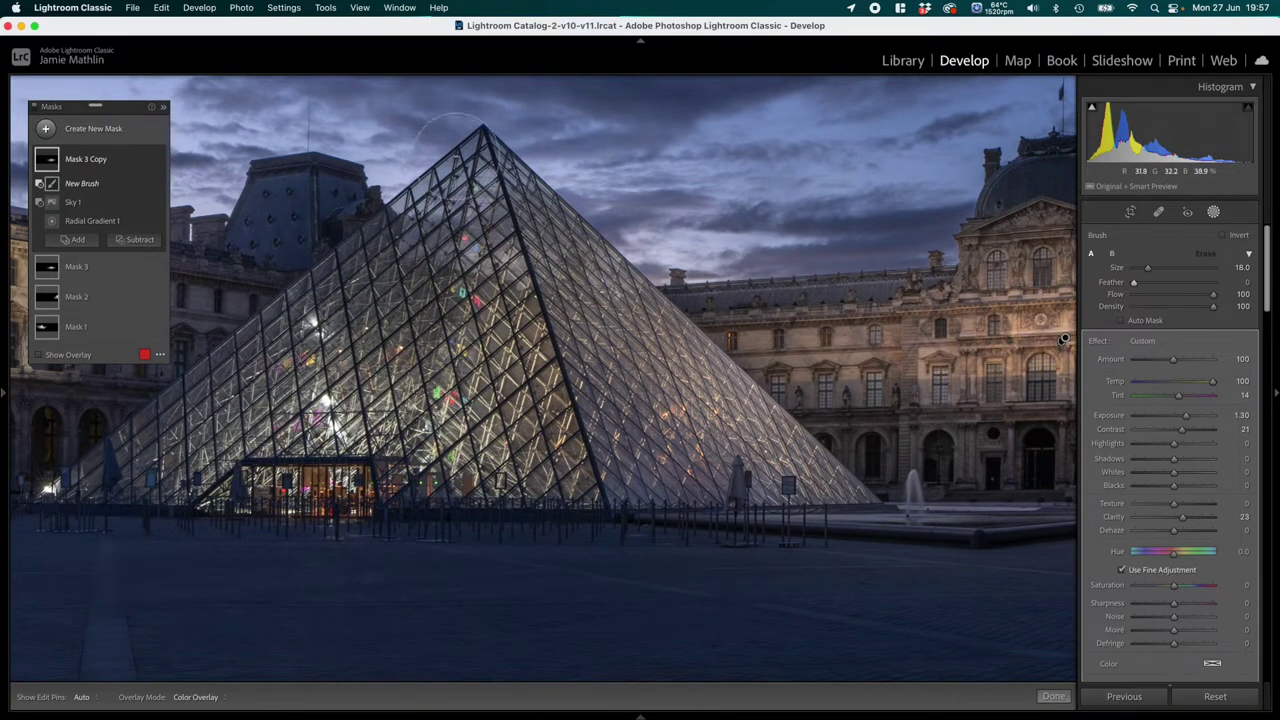
pyautogui.press('[')
pyautogui.press('[')
pyautogui.press('[')
pyautogui.press('[')
pyautogui.press('[')
pyautogui.press('[')
pyautogui.keyDown('alt'); pyautogui.click(484, 142); pyautogui.keyUp('alt')
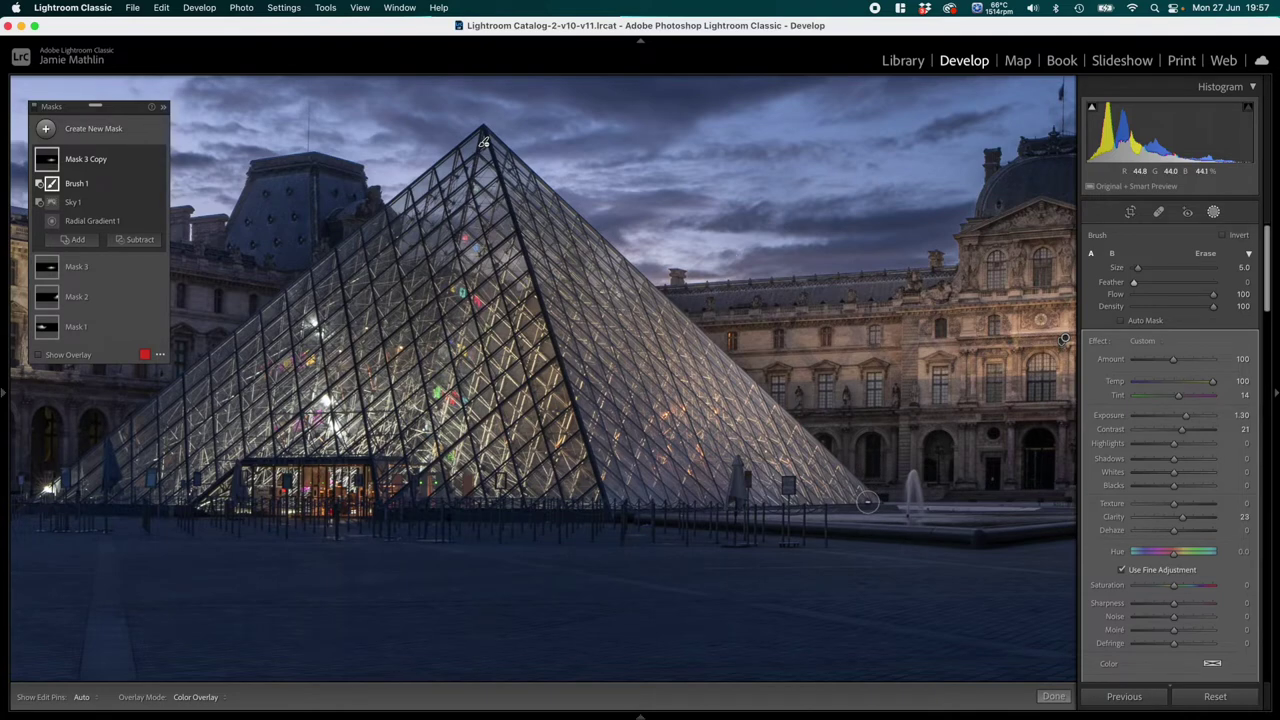
pyautogui.moveTo(867, 502); pyautogui.dragTo(602, 258)
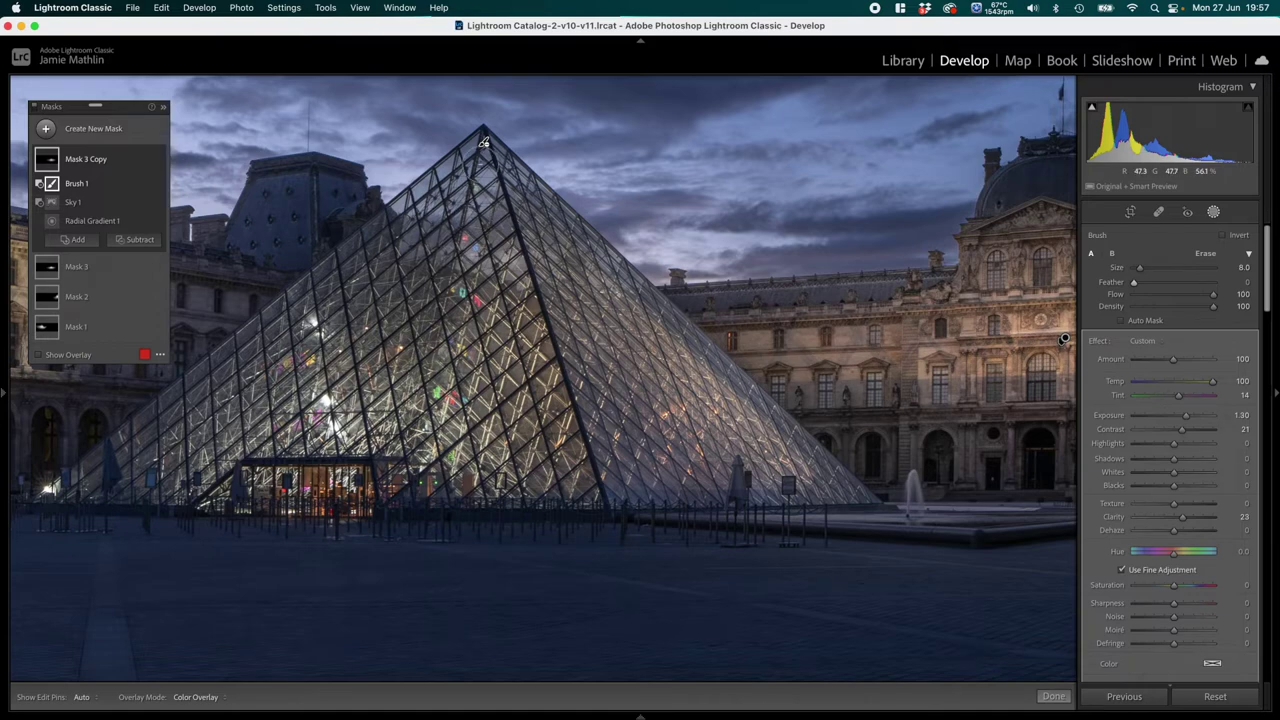
# Step: Check the brushed exclusion with pins hidden, then return to the full-photo view
pyautogui.press('h')
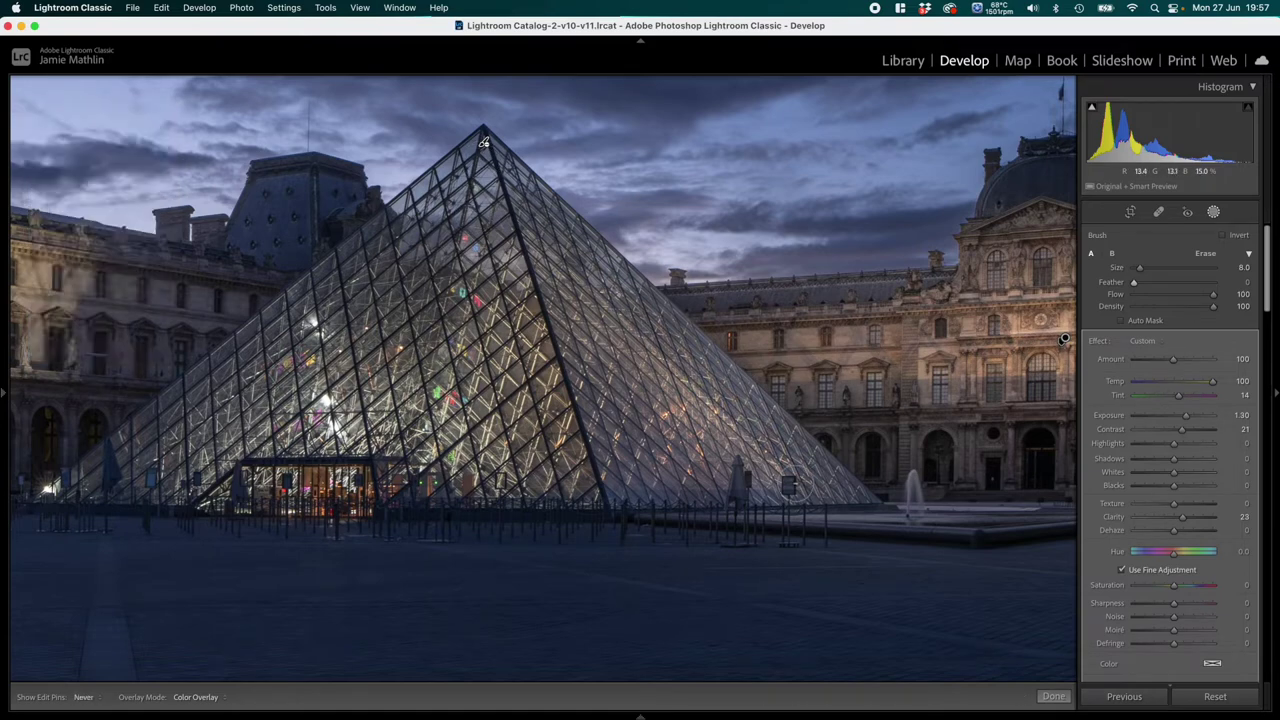
pyautogui.press('h')
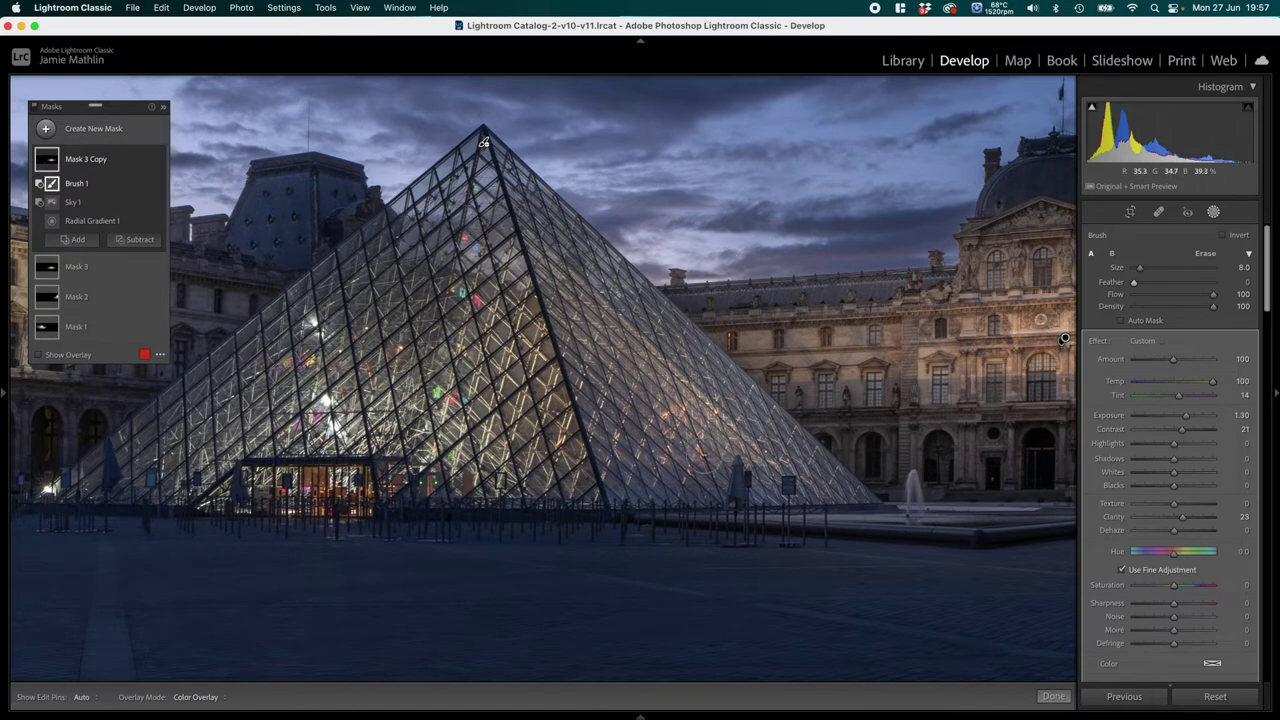
pyautogui.scroll(7, 765, 470)
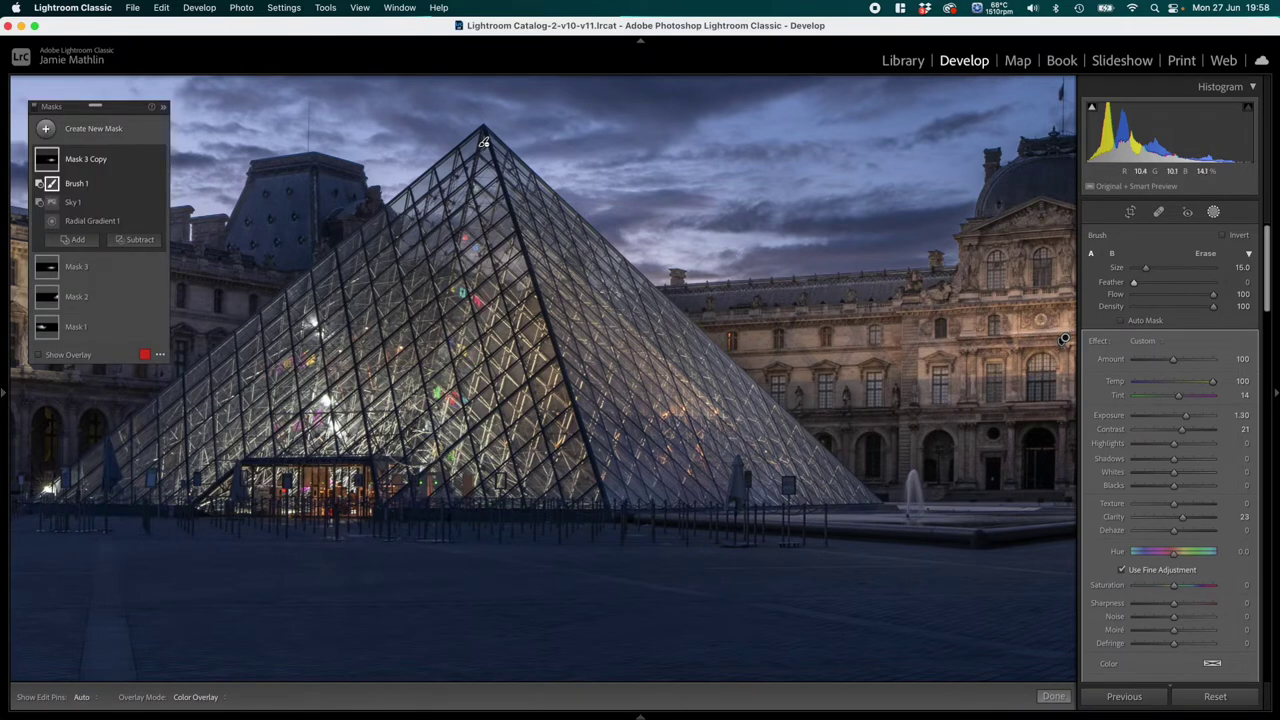
pyautogui.press('h')
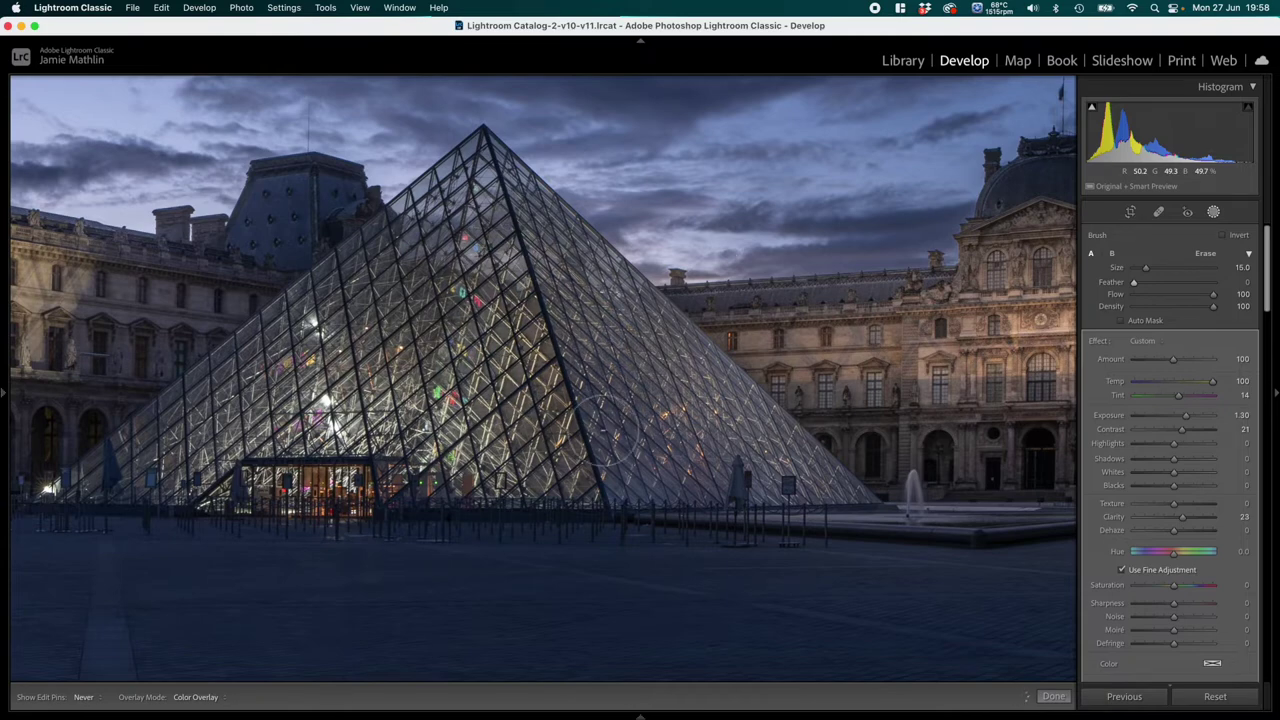
pyautogui.press('h')
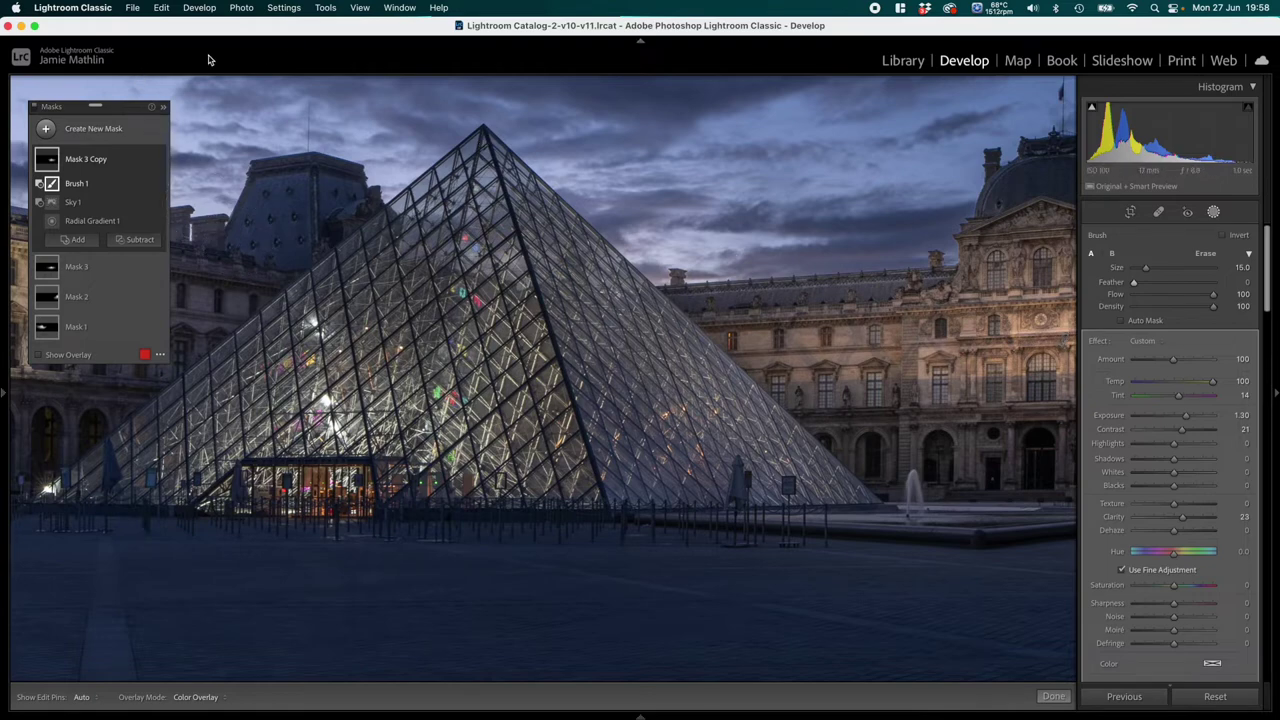
pyautogui.moveTo(4, 414)
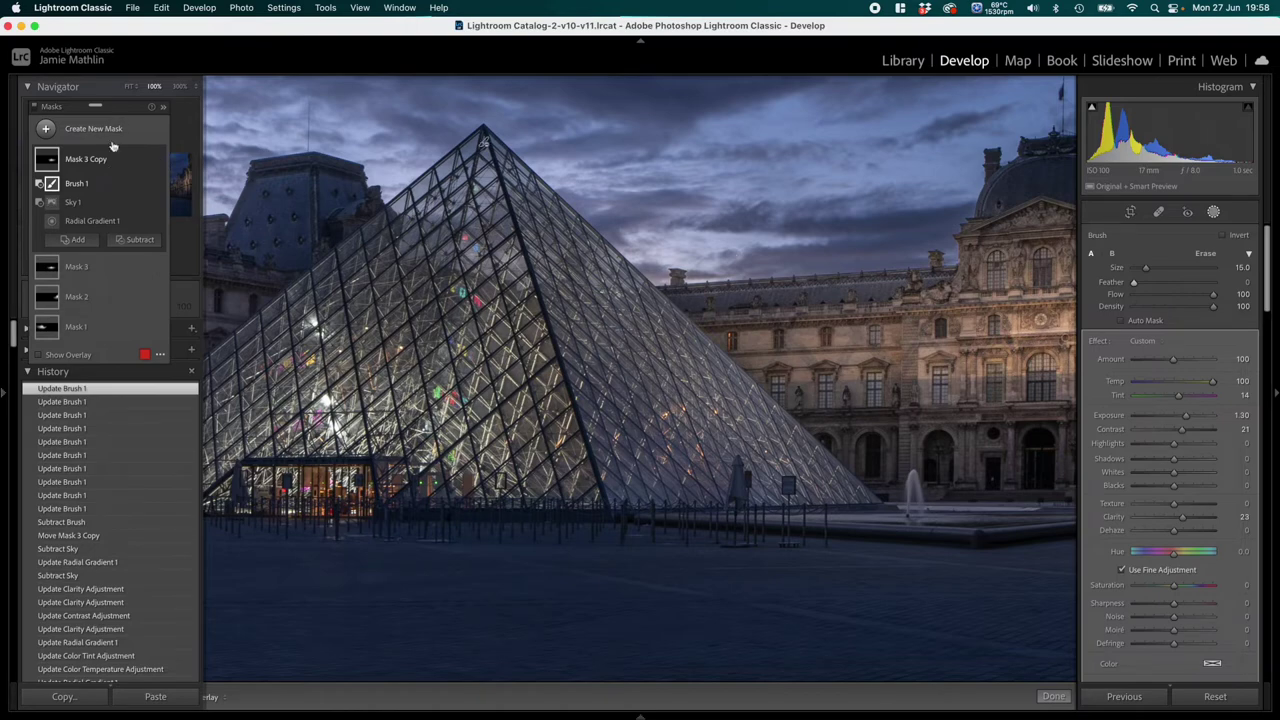
pyautogui.click(131, 86)
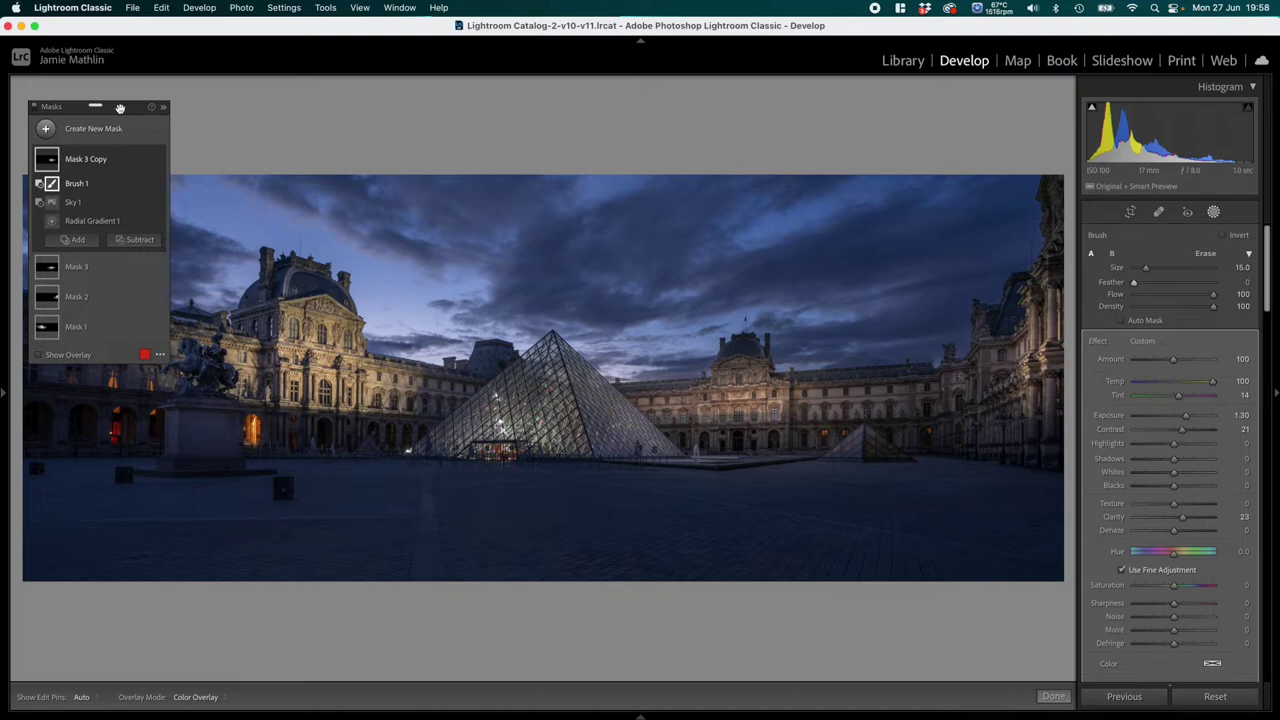
pyautogui.moveTo(119, 107)
pyautogui.mouseDown()
pyautogui.moveTo(717, 415)
pyautogui.moveTo(937, 382)
pyautogui.moveTo(1160, 232)
pyautogui.mouseUp()
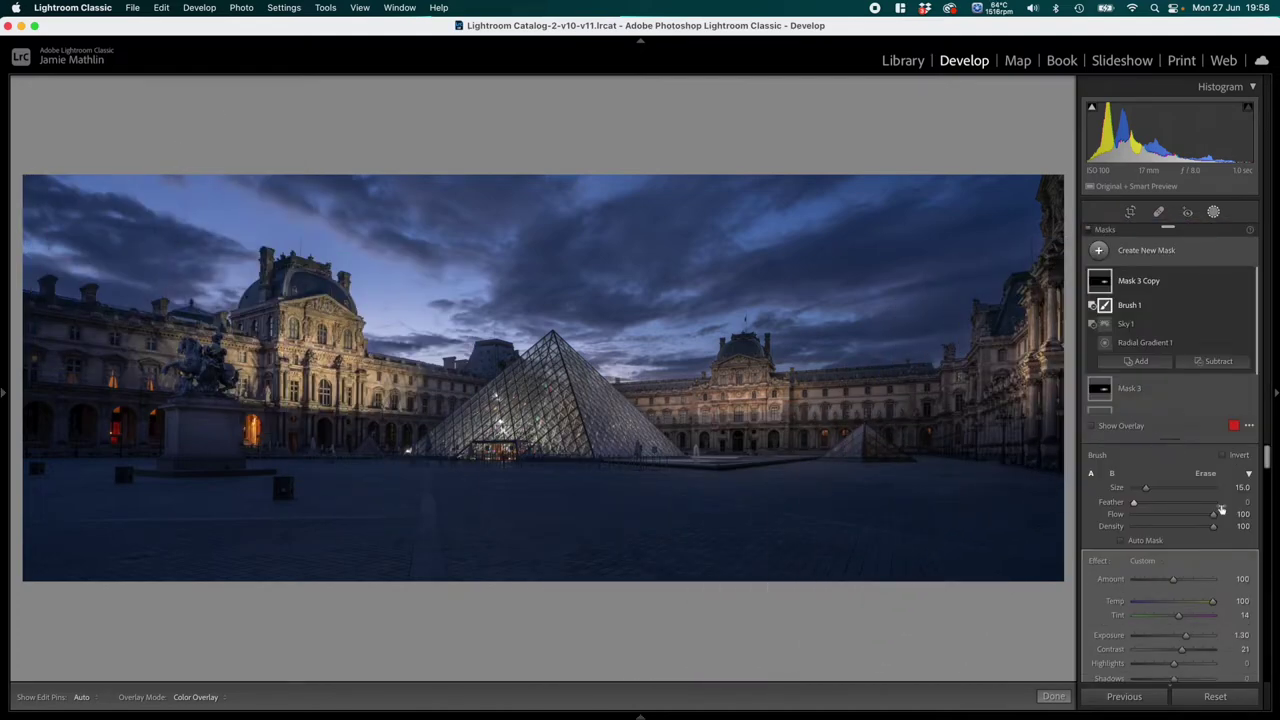
pyautogui.scroll(-3, 1215, 512)
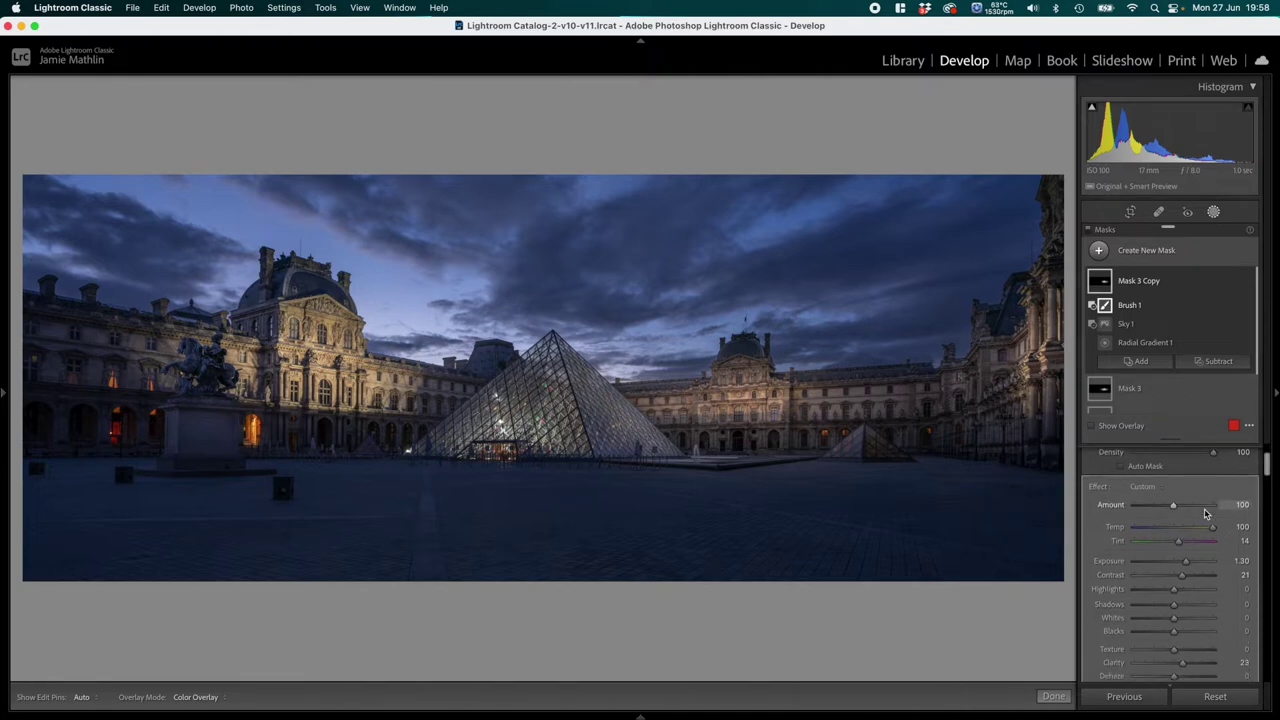
pyautogui.scroll(2, 1205, 513)
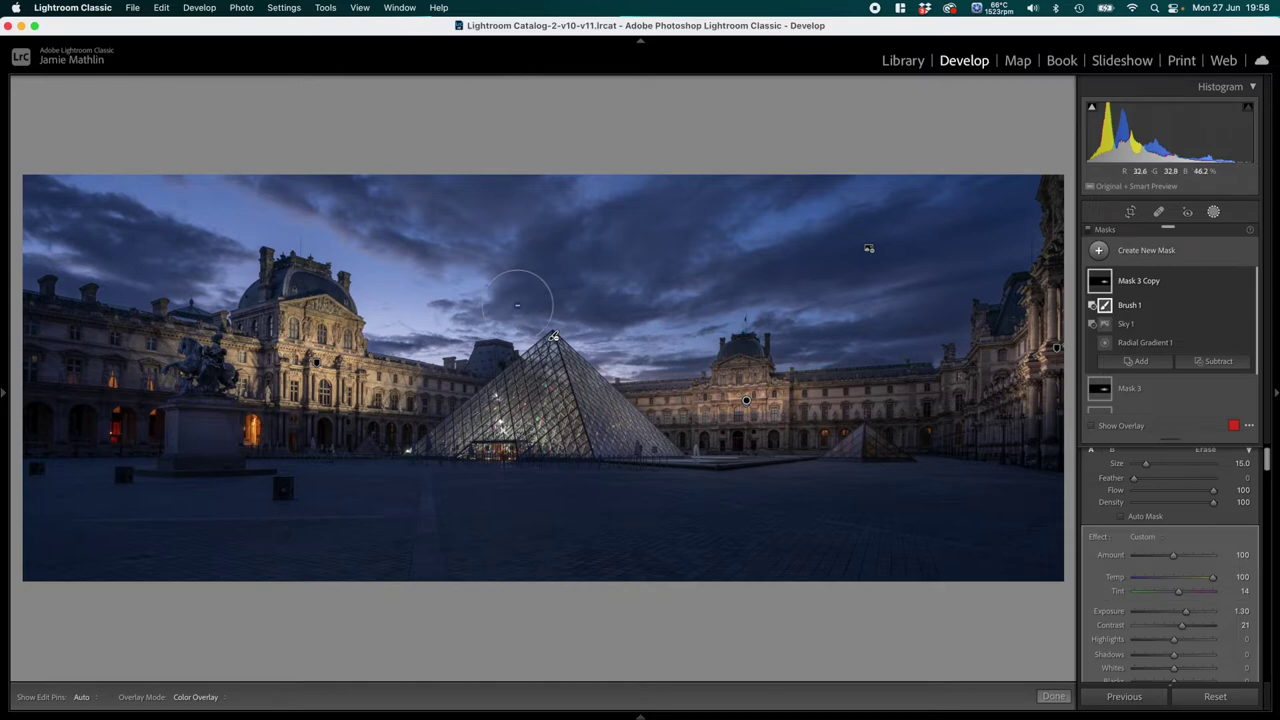
# Step: Add Mask 4 as a Select Sky mask, try Temp and Exposure, then reset both to 0
pyautogui.moveTo(1094, 277)
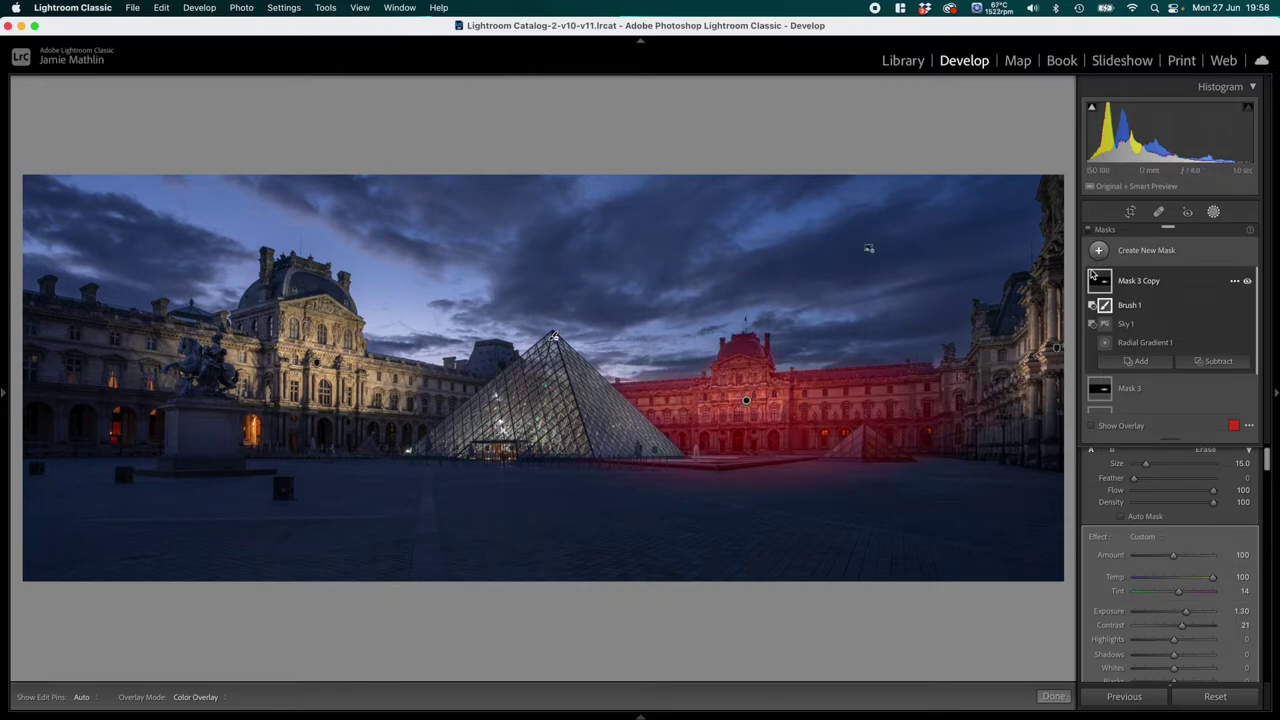
pyautogui.click(1138, 255)
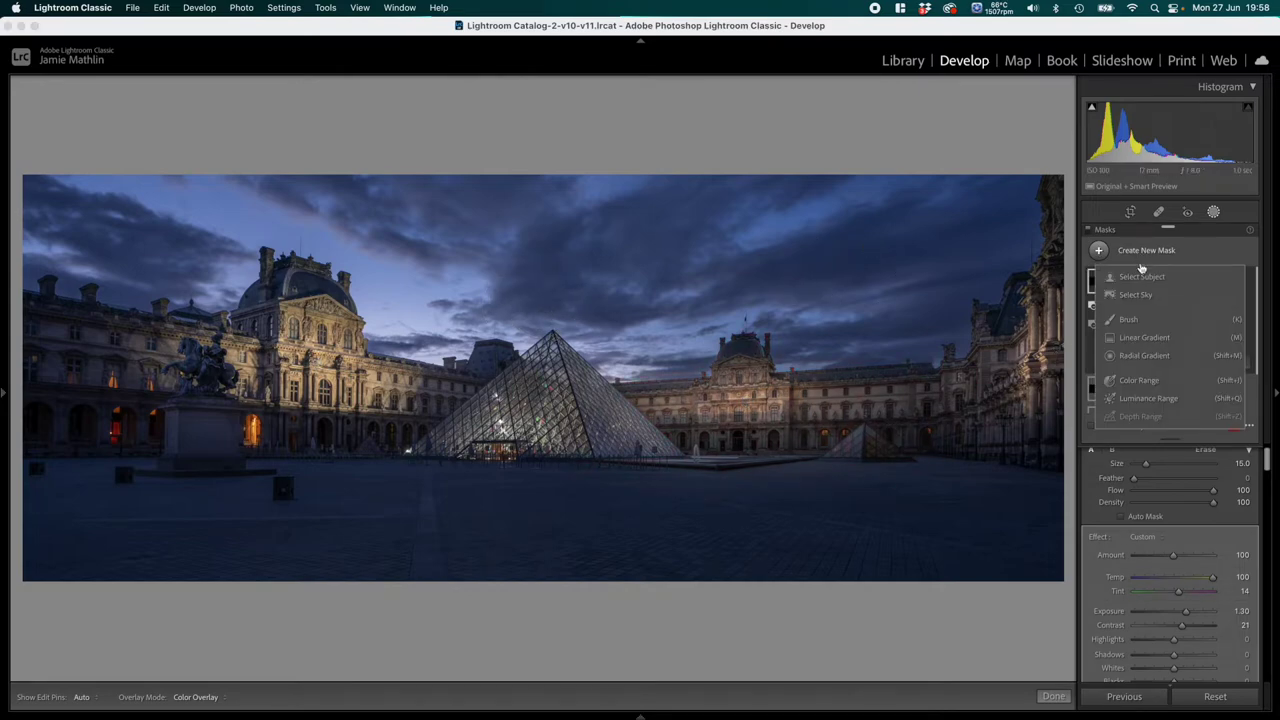
pyautogui.click(1148, 294)
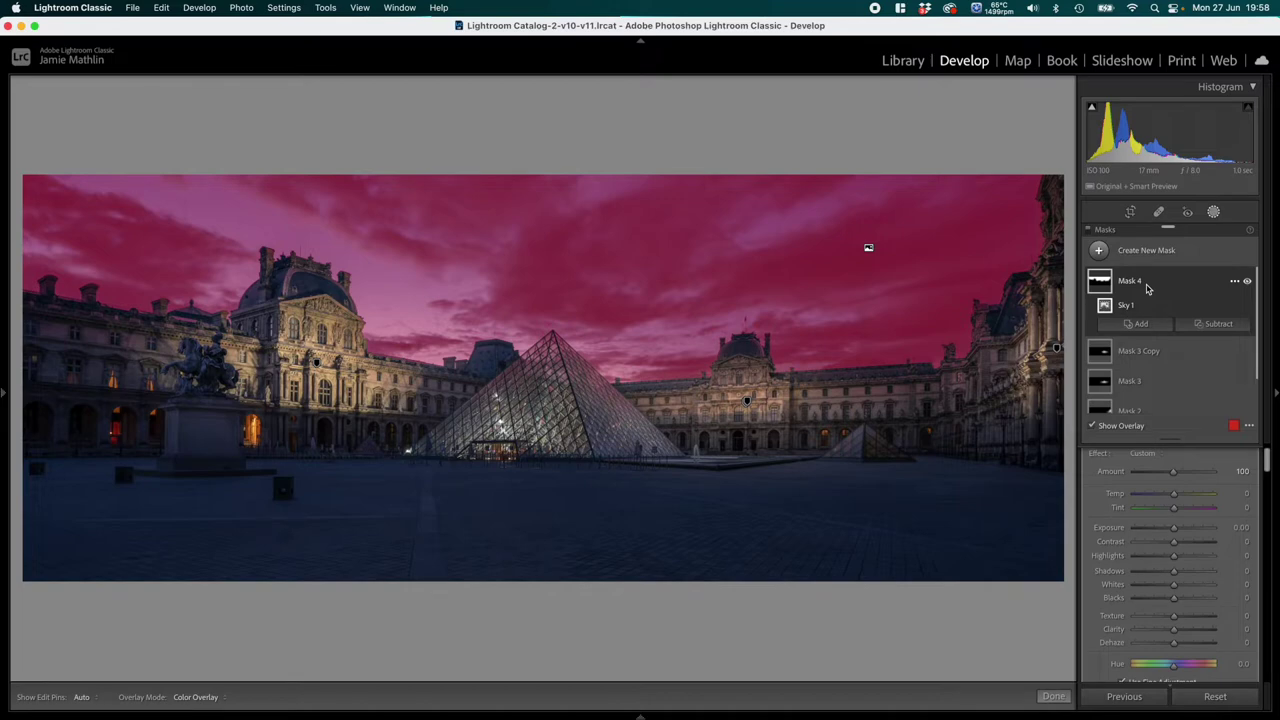
pyautogui.click(1197, 497)
pyautogui.moveTo(1174, 528); pyautogui.dragTo(1156, 530)
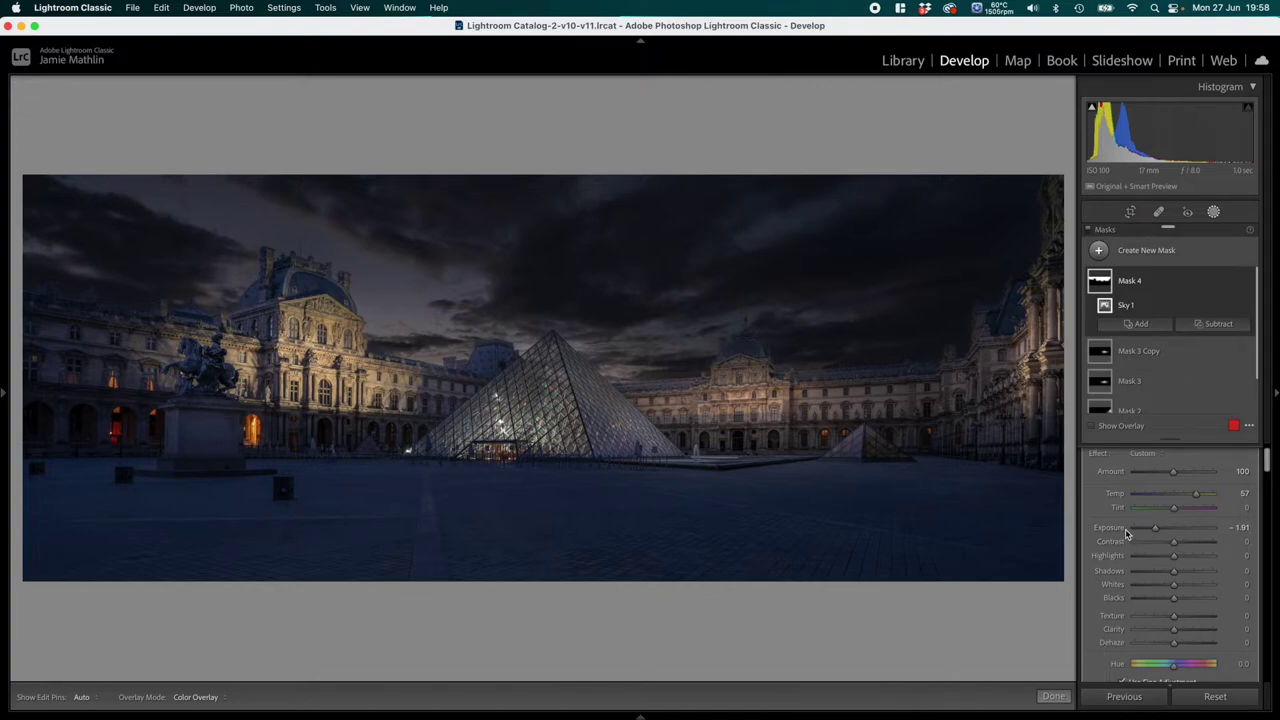
pyautogui.doubleClick(1098, 453)
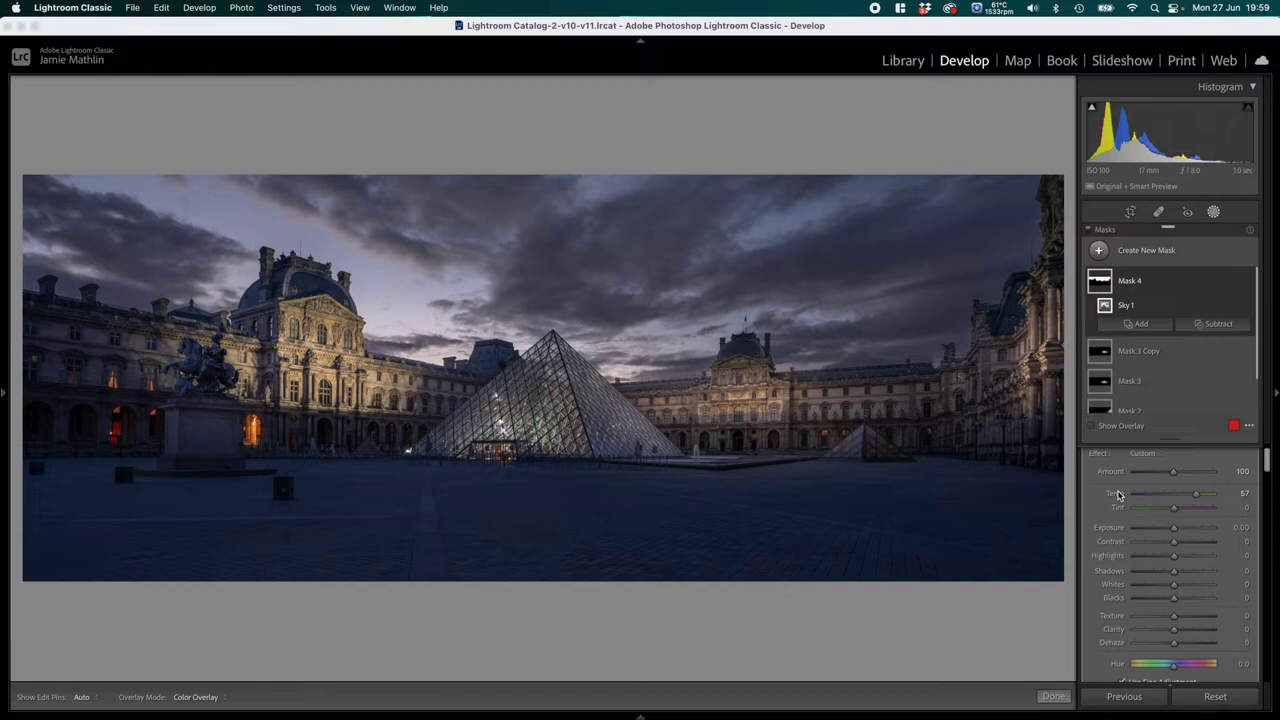
pyautogui.click(1092, 425)
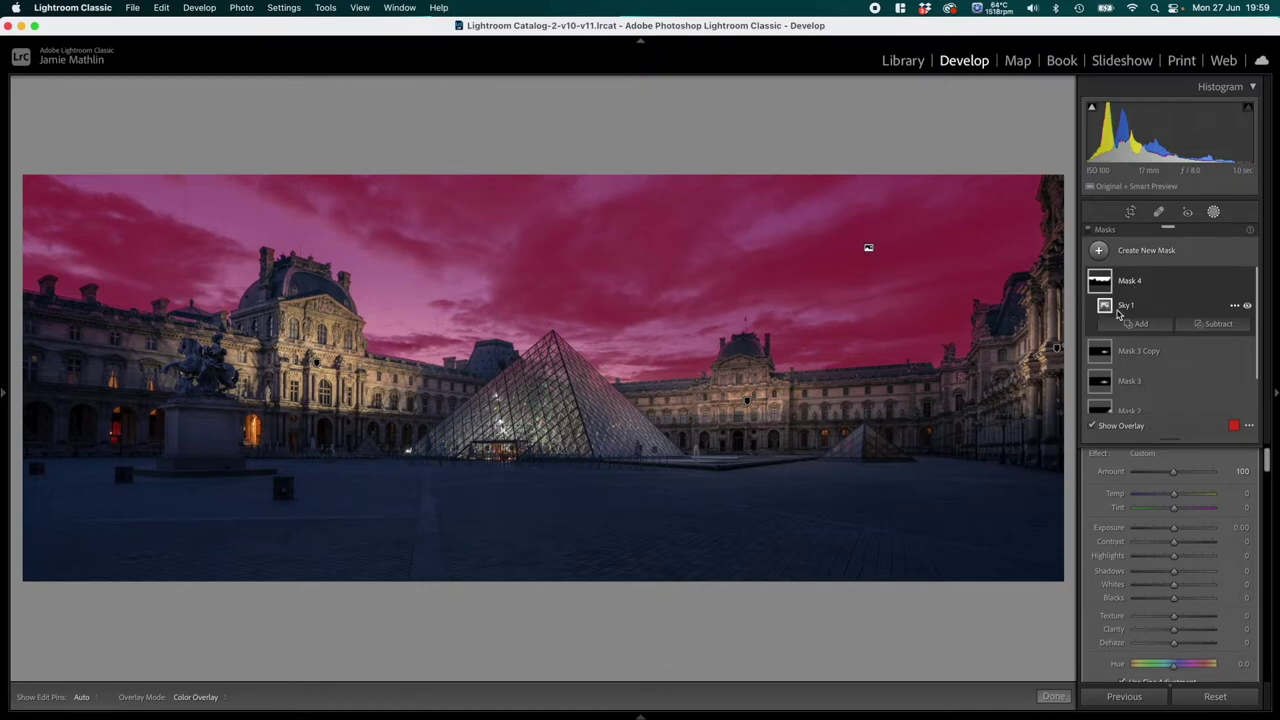
# Step: Intersect the sky mask with a linear gradient fading from the upper-right sky toward the pyramid
pyautogui.click(1235, 308)
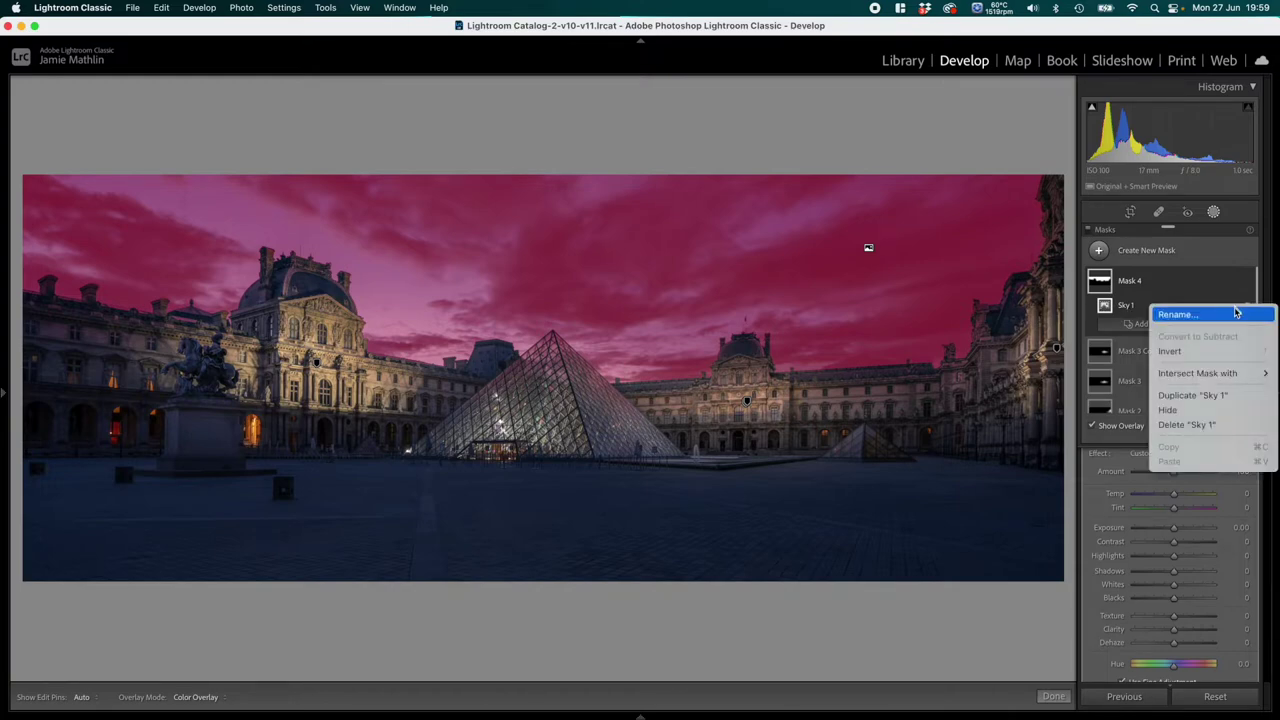
pyautogui.moveTo(1215, 377)
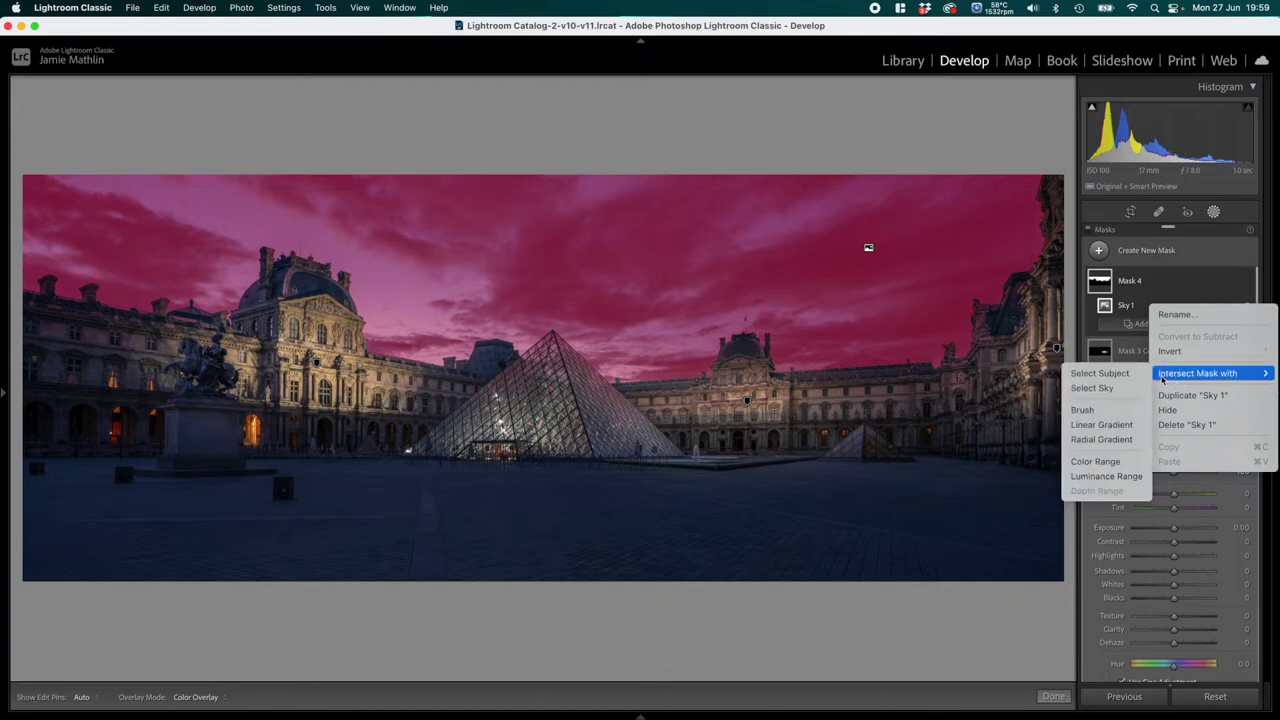
pyautogui.click(1119, 427)
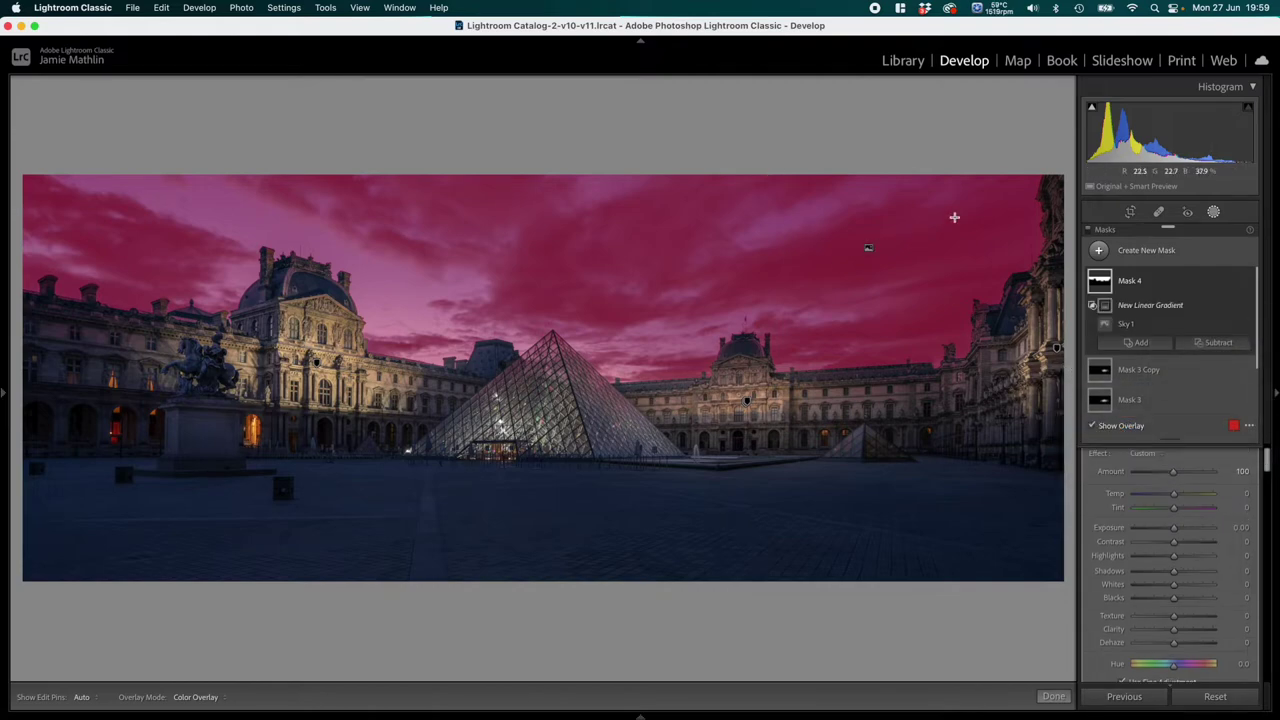
pyautogui.moveTo(971, 213); pyautogui.dragTo(375, 348)
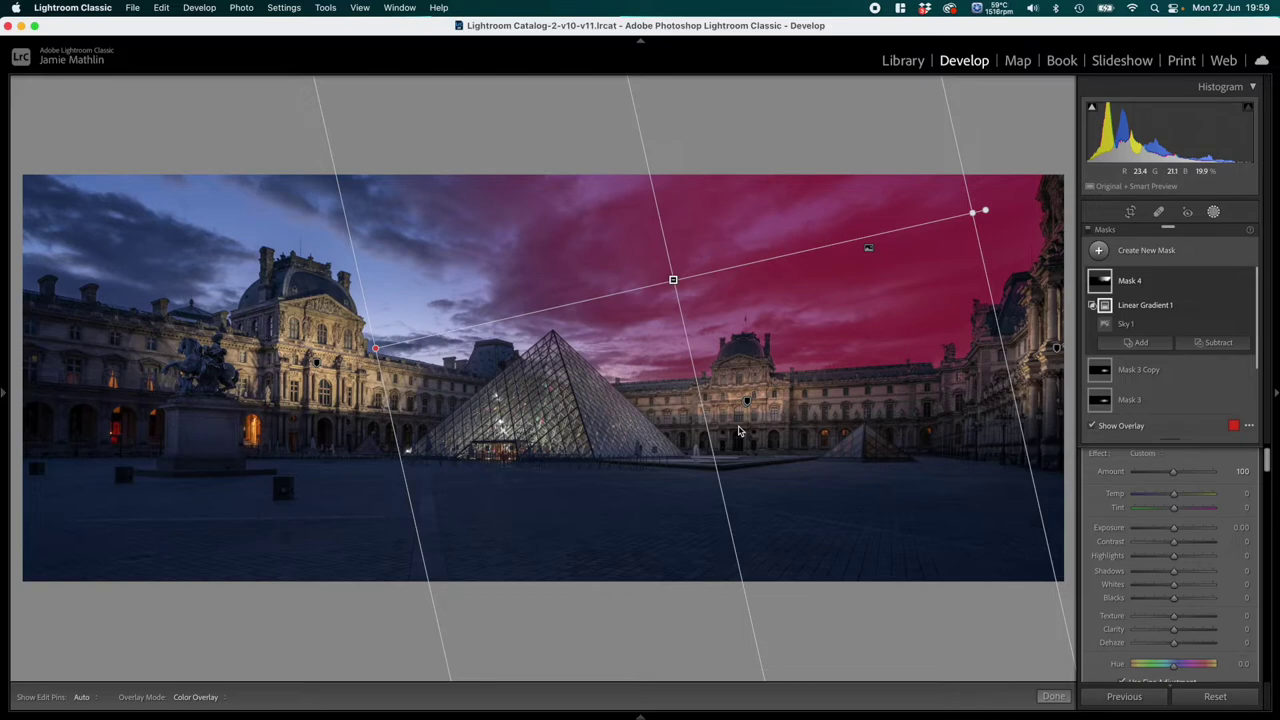
# Step: Cool and darken the right-side sky to Temp -24 and Exposure -0.29
pyautogui.click(1161, 494)
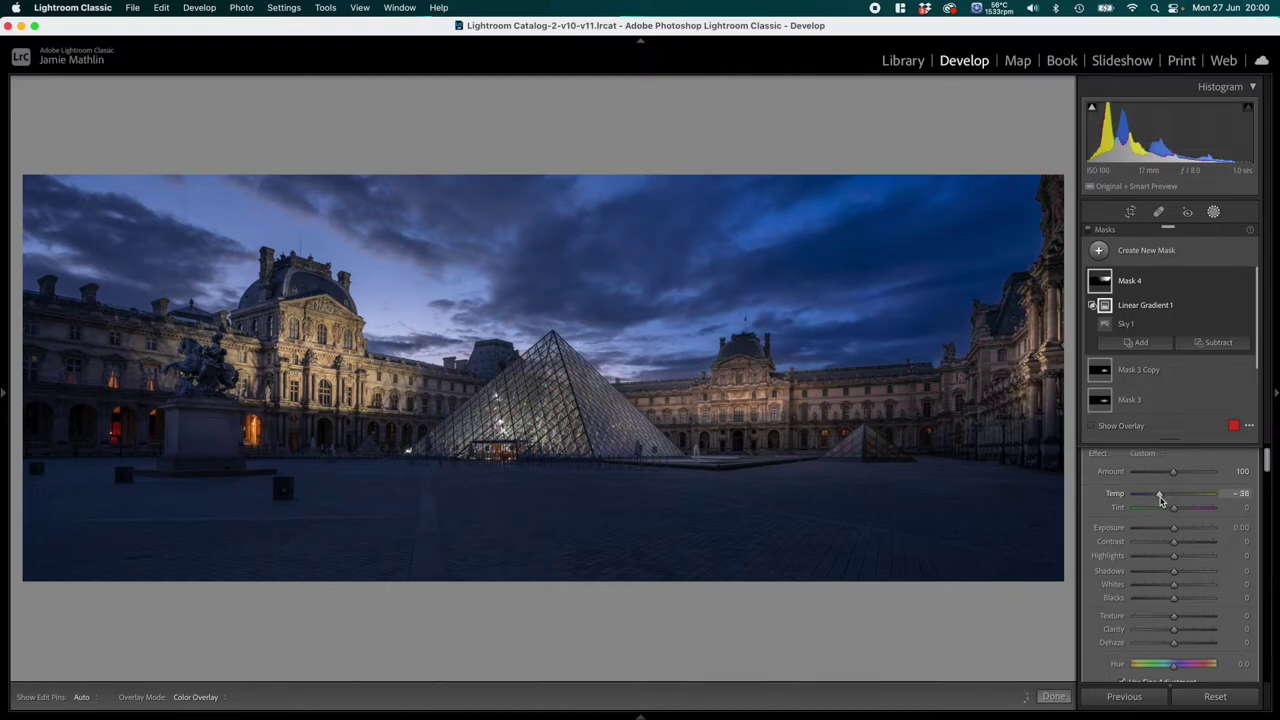
pyautogui.moveTo(1160, 495); pyautogui.dragTo(1172, 534)
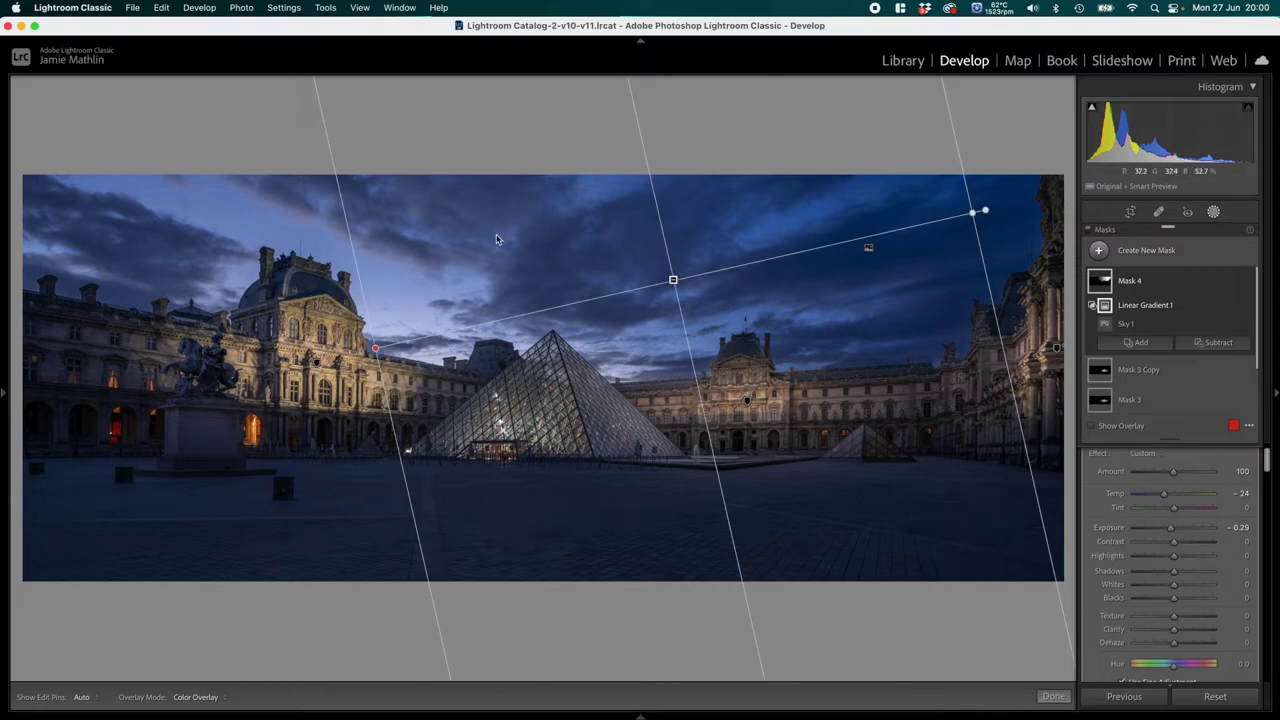
pyautogui.click(1133, 253)
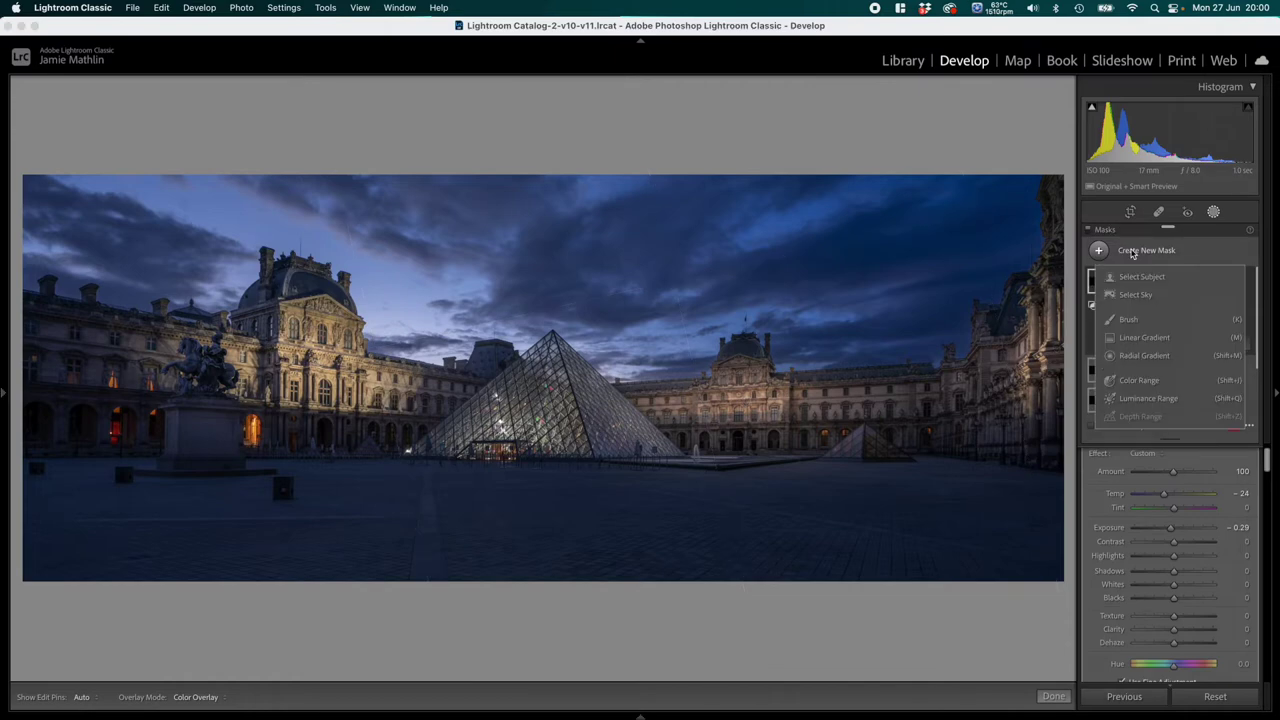
# Step: Add a sky mask intersected with an upper-left linear gradient, warmed to Temp 91, Tint 13
pyautogui.click(1138, 296)
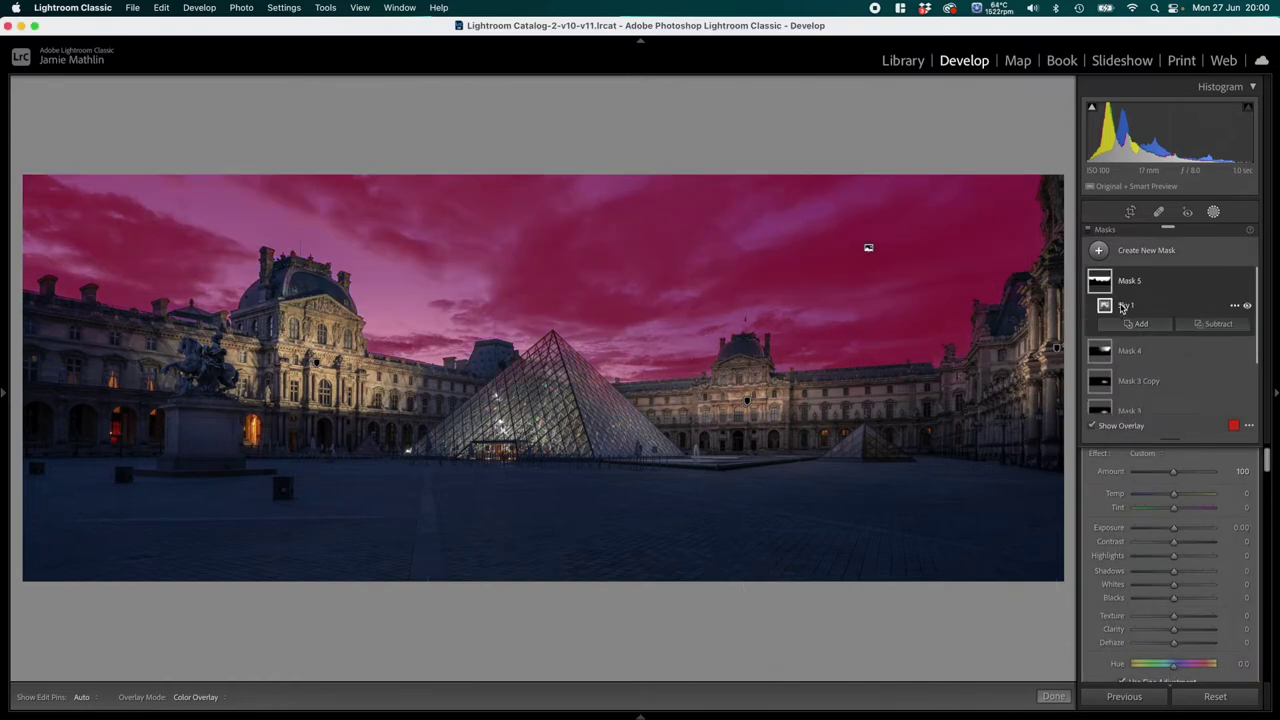
pyautogui.click(1234, 306)
pyautogui.moveTo(1210, 377)
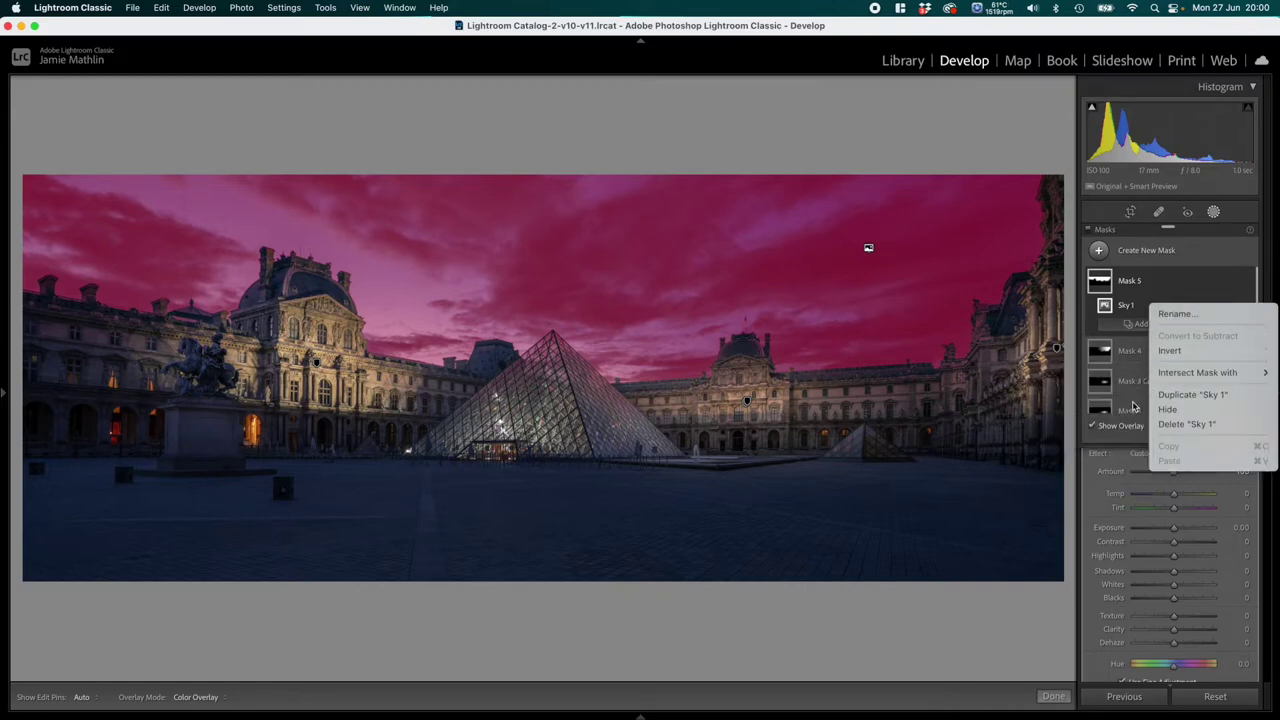
pyautogui.click(1128, 424)
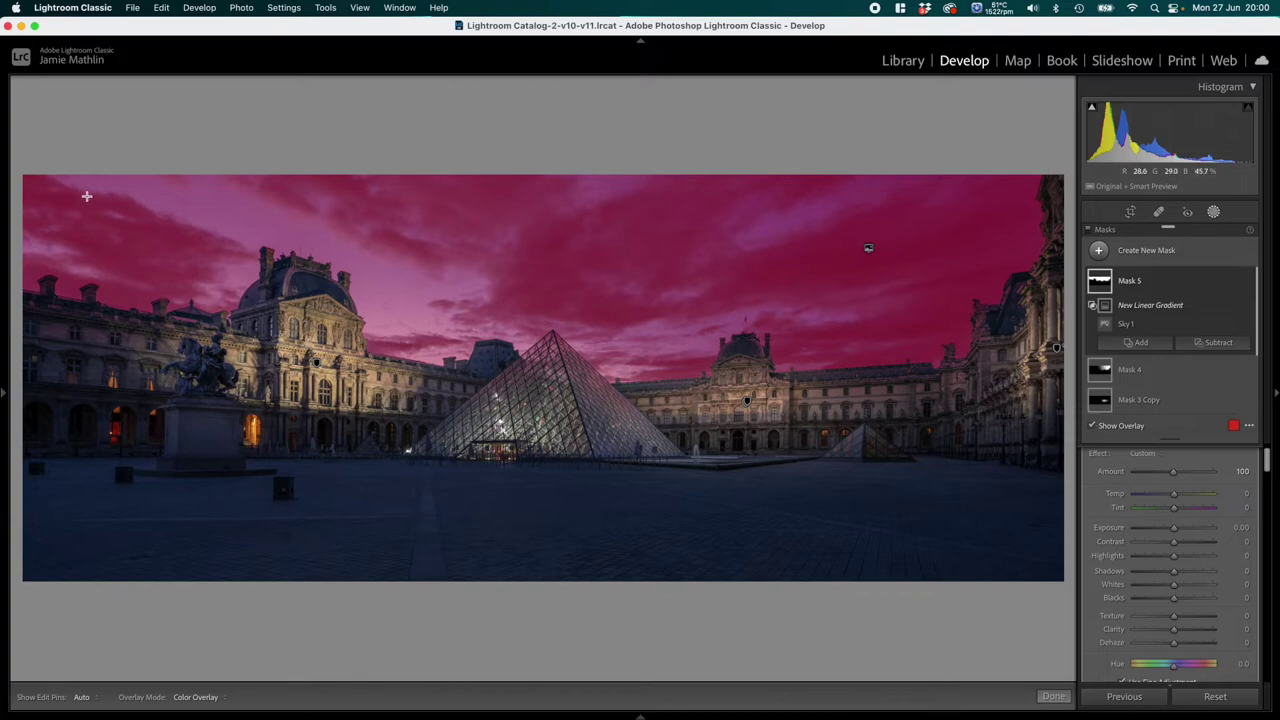
pyautogui.moveTo(88, 196); pyautogui.dragTo(827, 331)
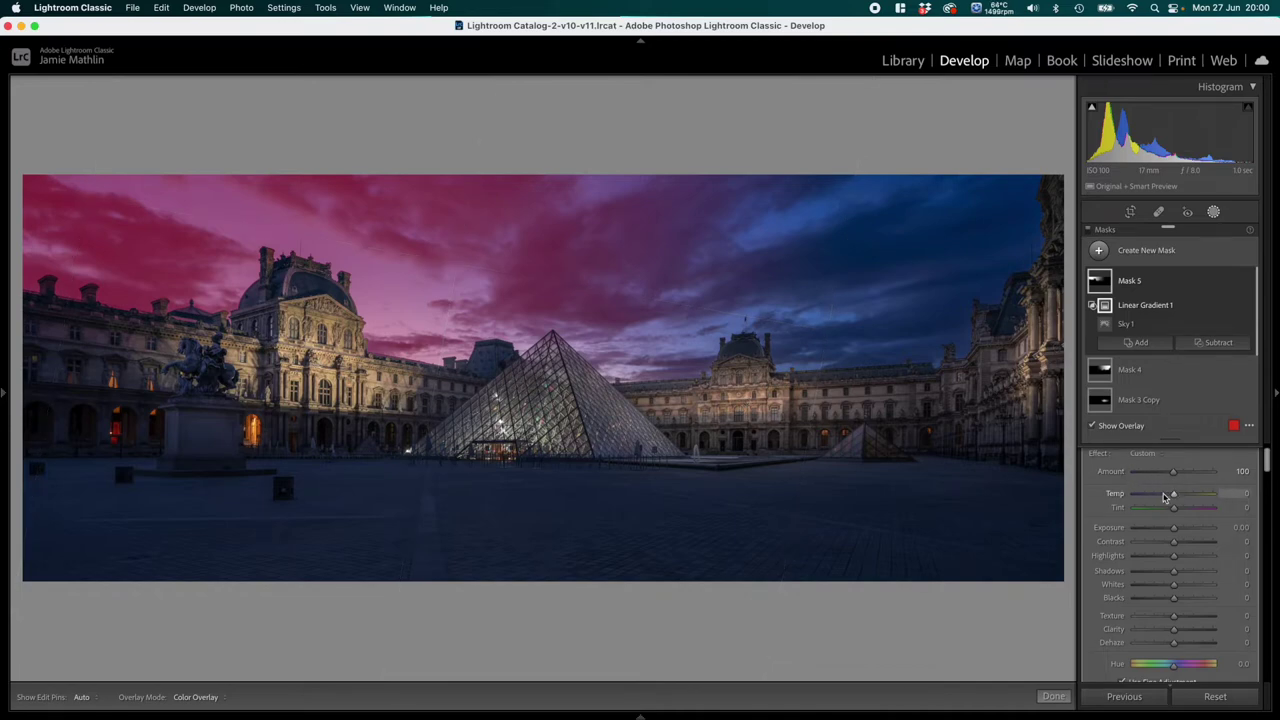
pyautogui.moveTo(1176, 500)
pyautogui.mouseDown()
pyautogui.moveTo(1211, 503)
pyautogui.moveTo(1183, 515)
pyautogui.mouseUp()
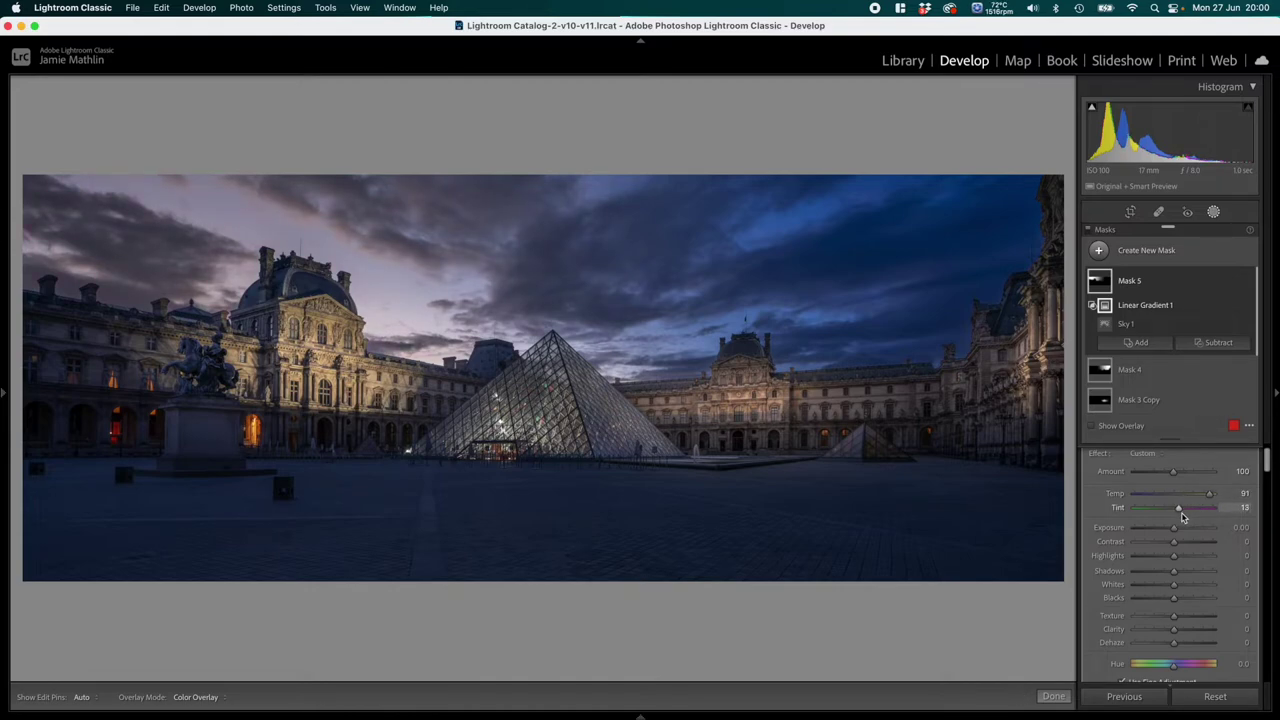
# Step: Set the upper-left sky mask to Saturation 92, Temp 100, Hue -9.8, Tint 6, Exposure -0.23
pyautogui.scroll(-3, 1158, 648)
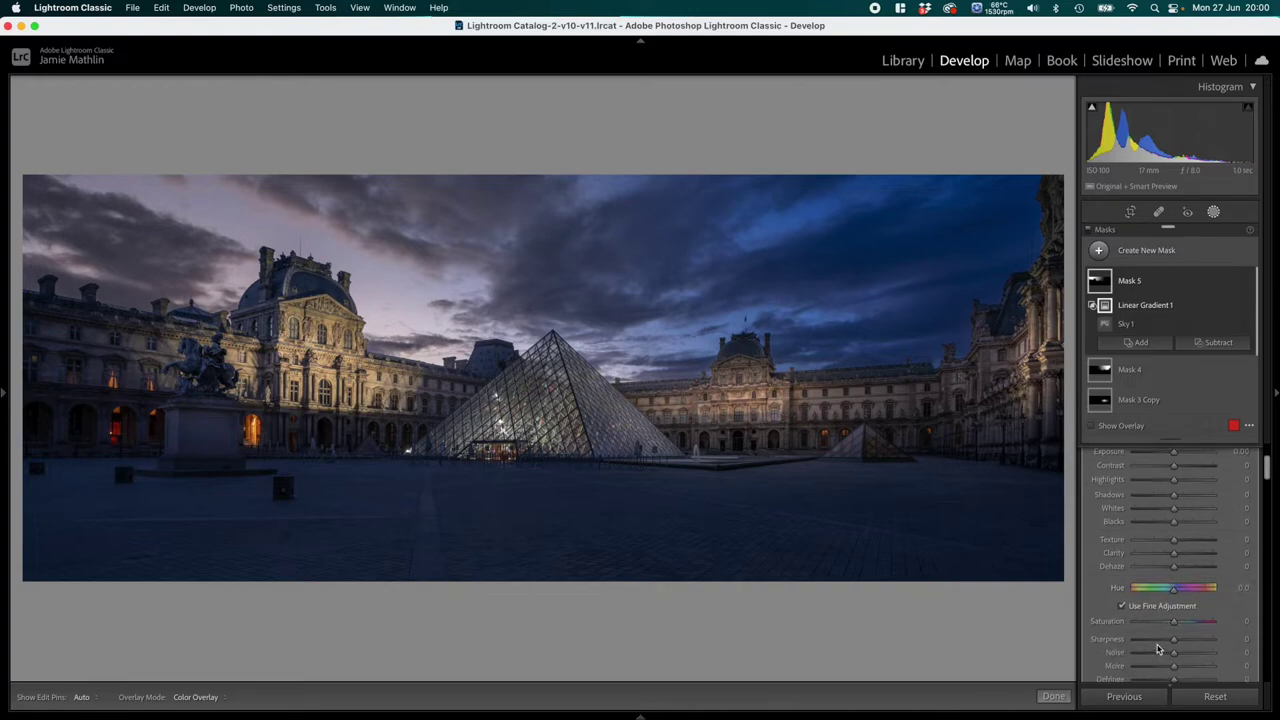
pyautogui.moveTo(1175, 621); pyautogui.dragTo(1211, 624)
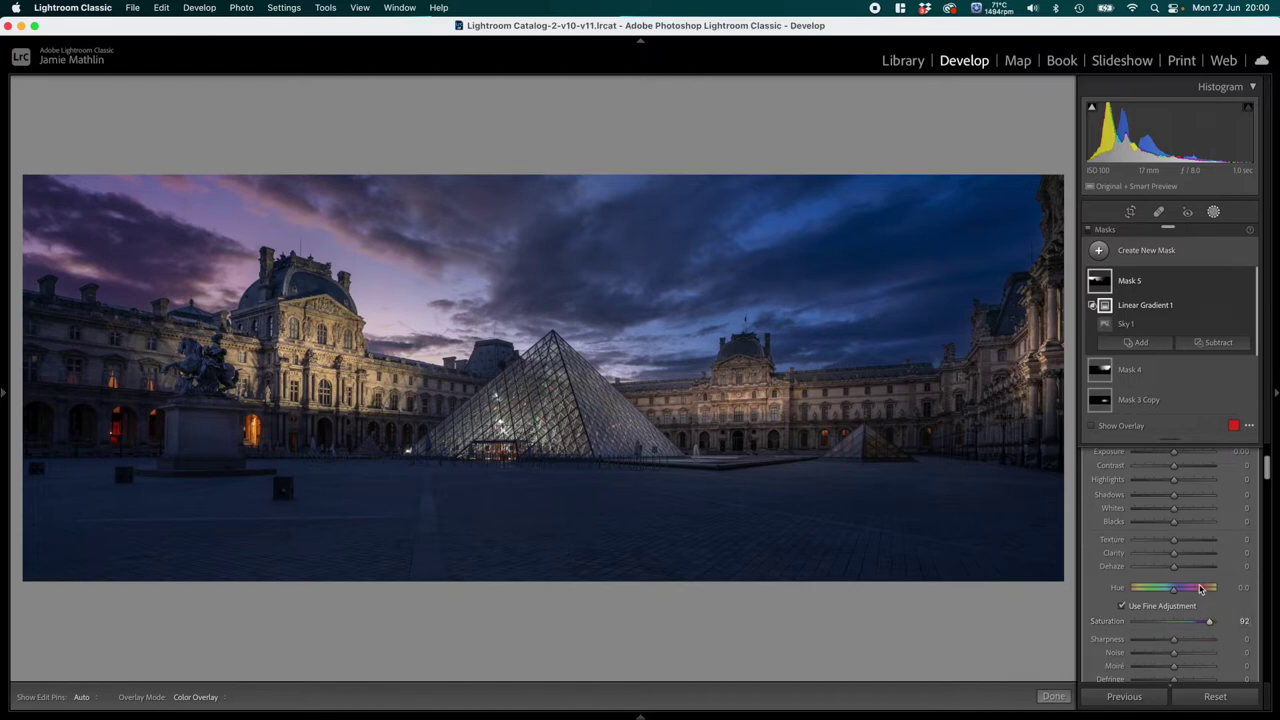
pyautogui.scroll(2, 1197, 588)
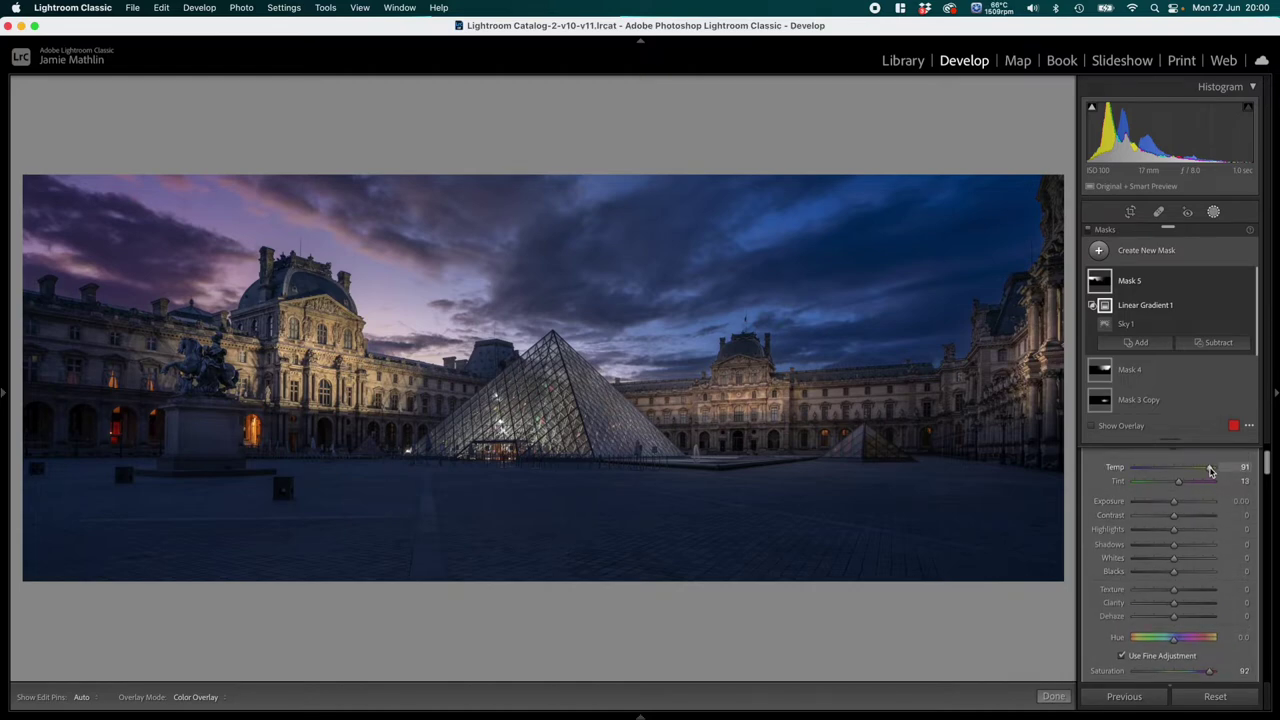
pyautogui.moveTo(1209, 467); pyautogui.dragTo(1213, 467)
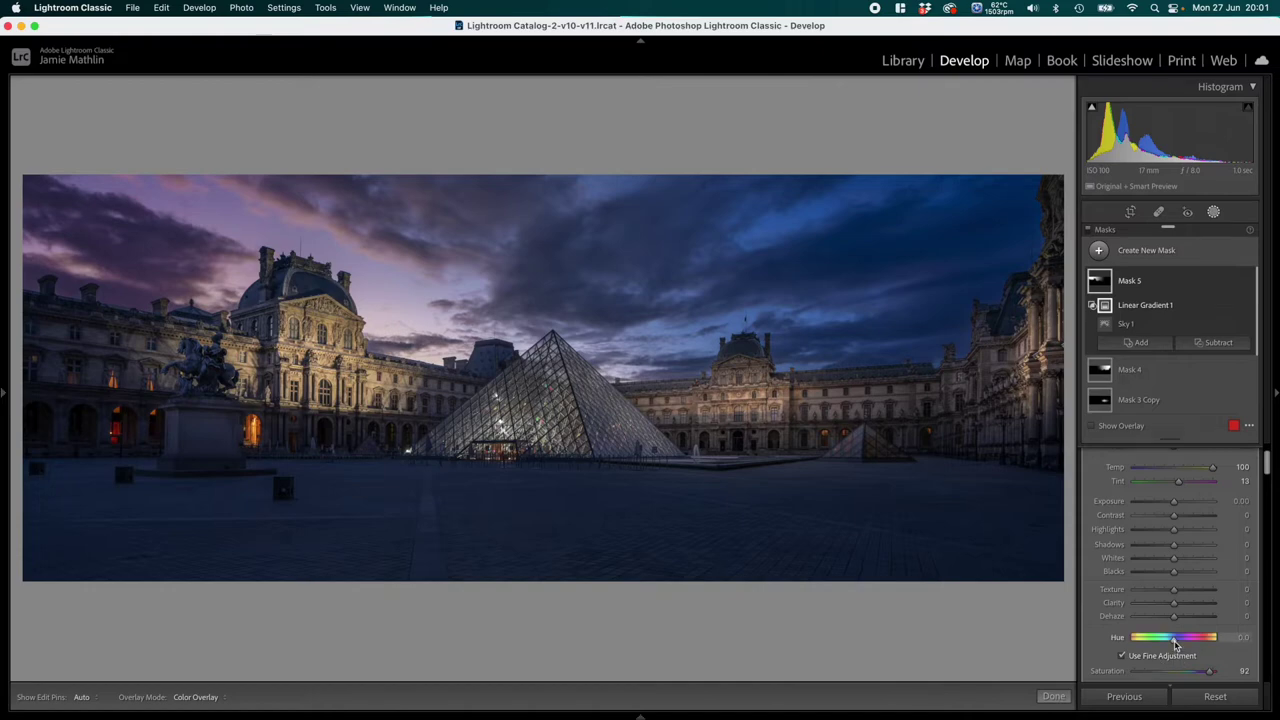
pyautogui.moveTo(1175, 645); pyautogui.dragTo(1127, 656)
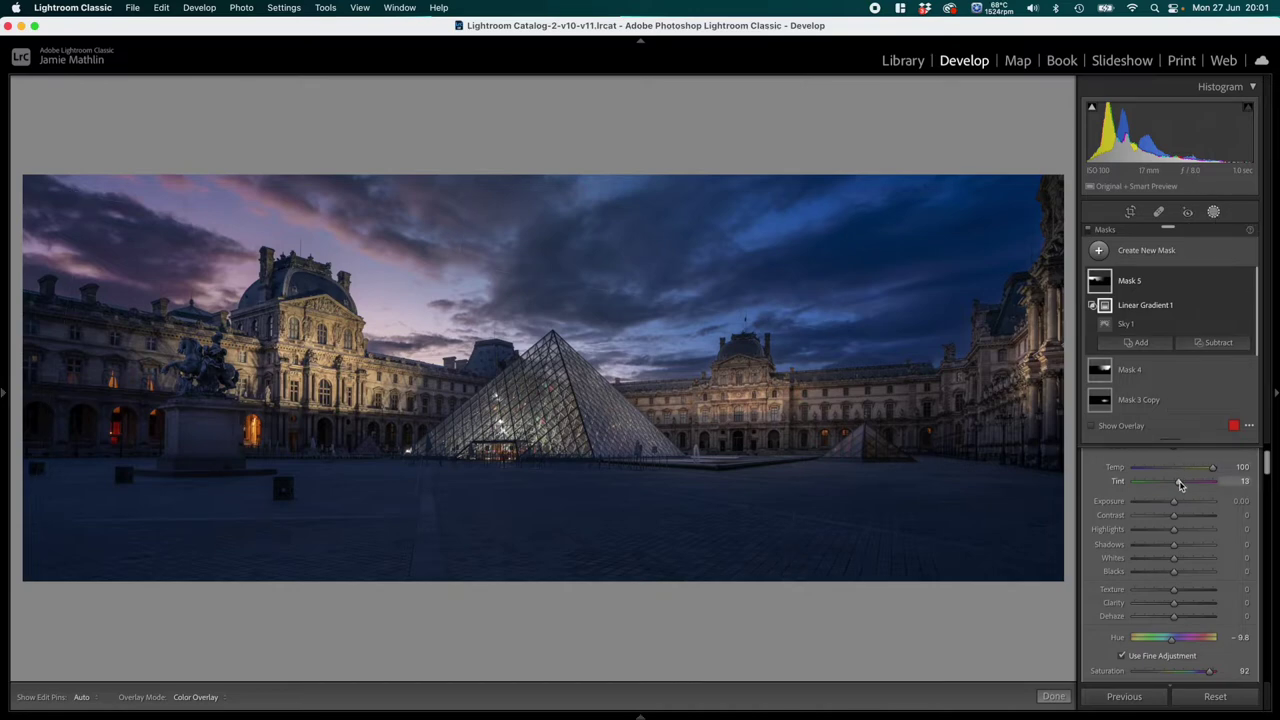
pyautogui.moveTo(1180, 485); pyautogui.dragTo(1178, 488)
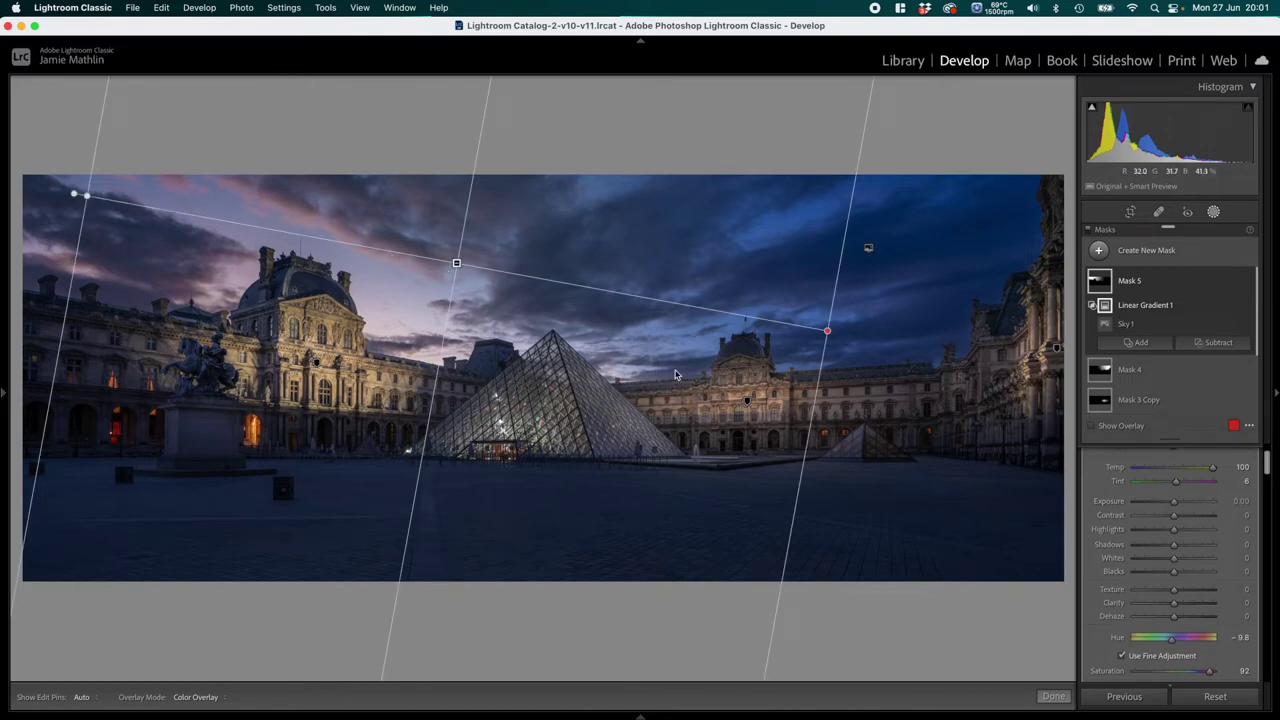
pyautogui.click(1167, 510)
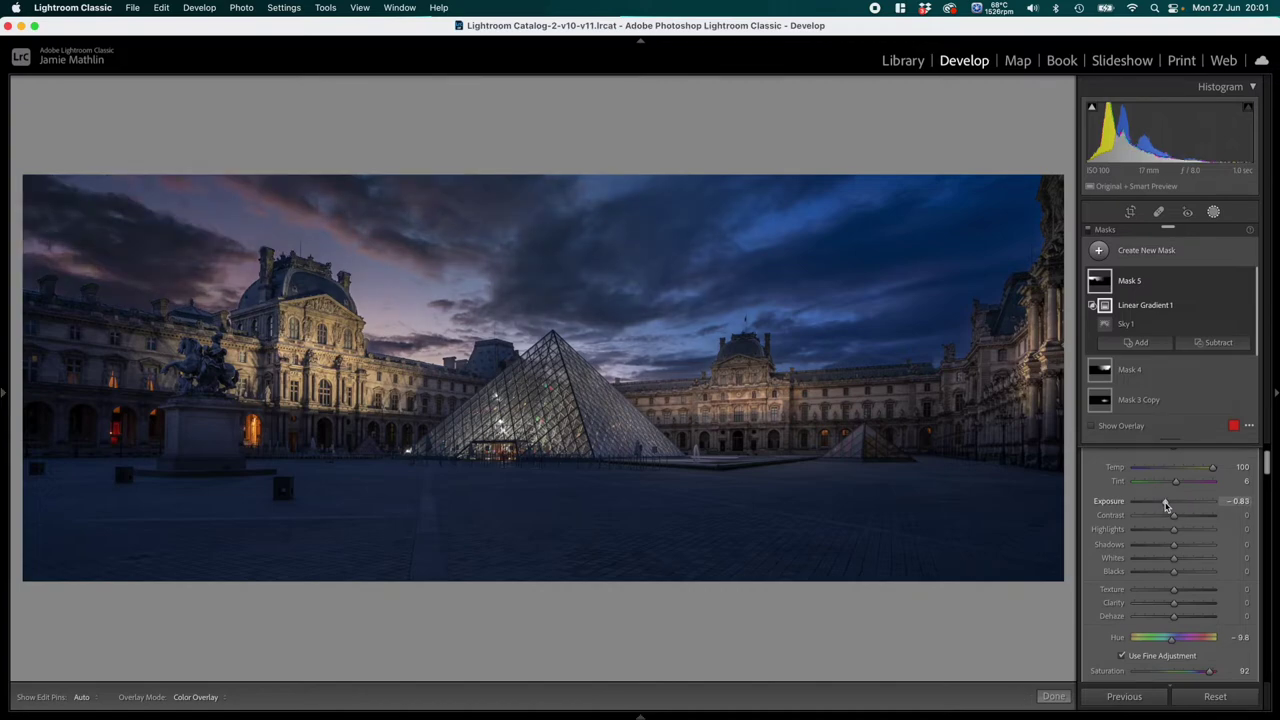
pyautogui.moveTo(1165, 507); pyautogui.dragTo(1172, 510)
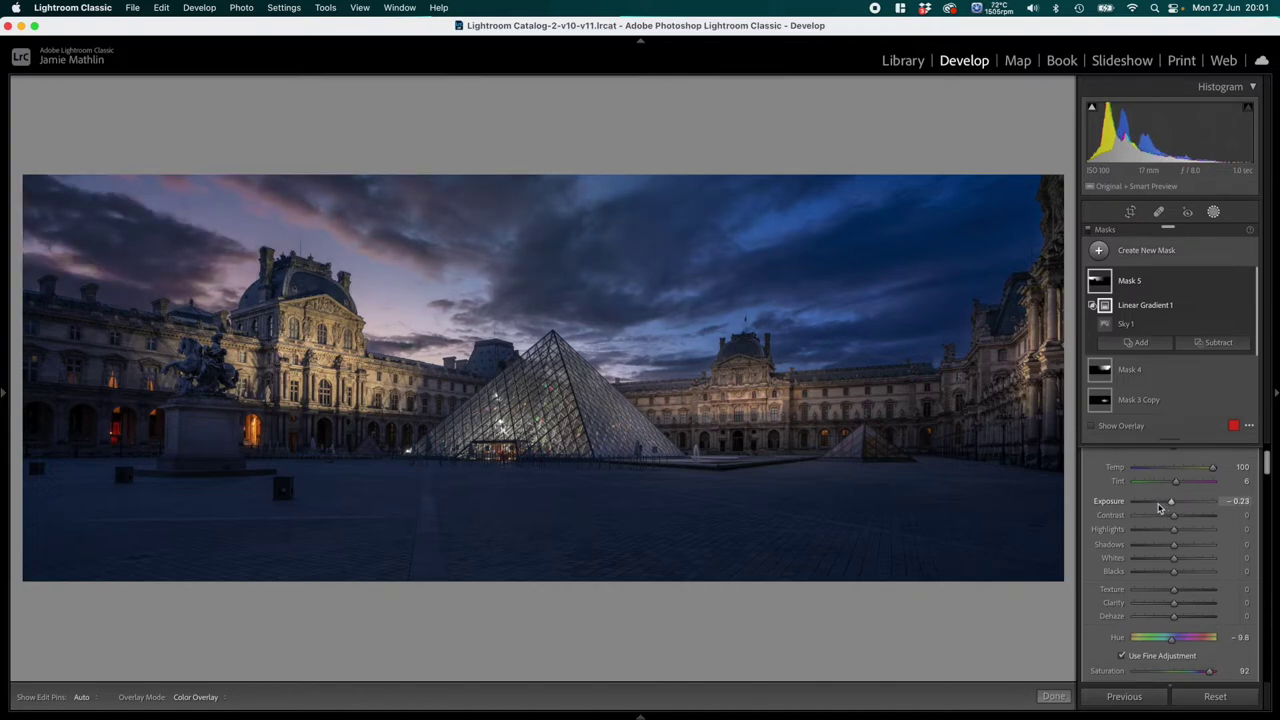
pyautogui.rightClick(457, 265)
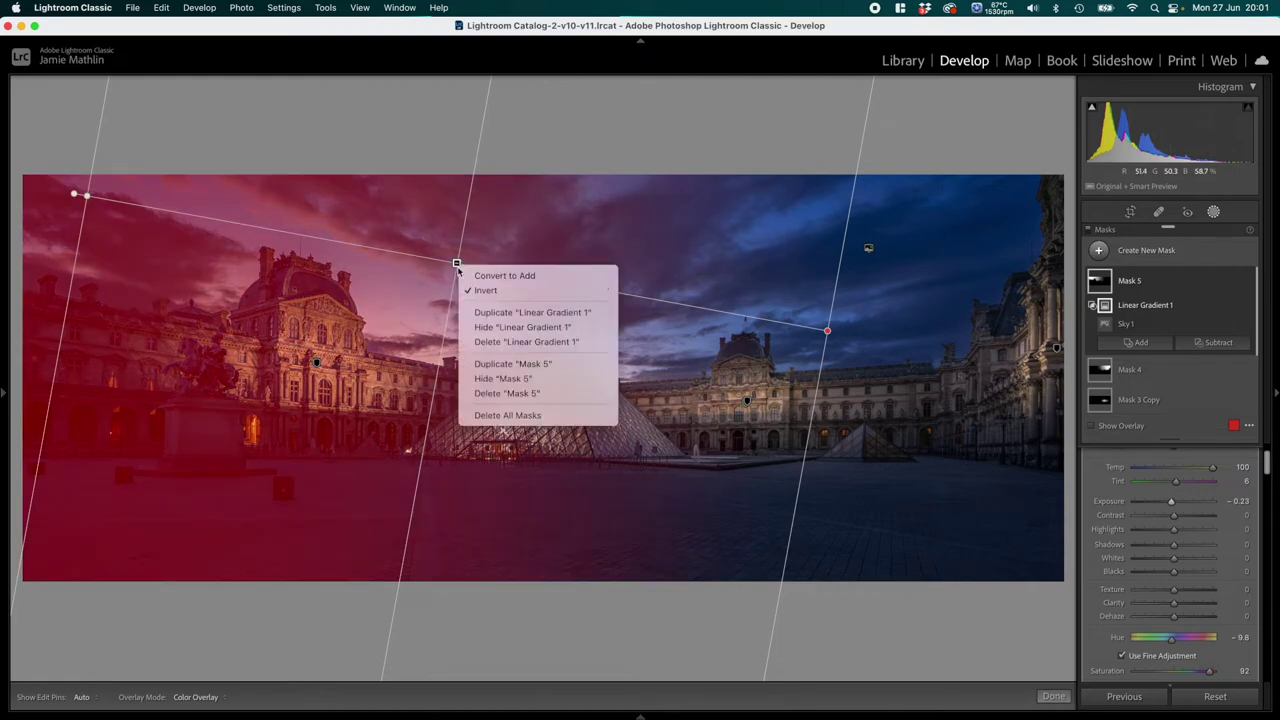
# Step: Duplicate Mask 5 and retune the copy to Temp 46 and Tint -30
pyautogui.click(510, 364)
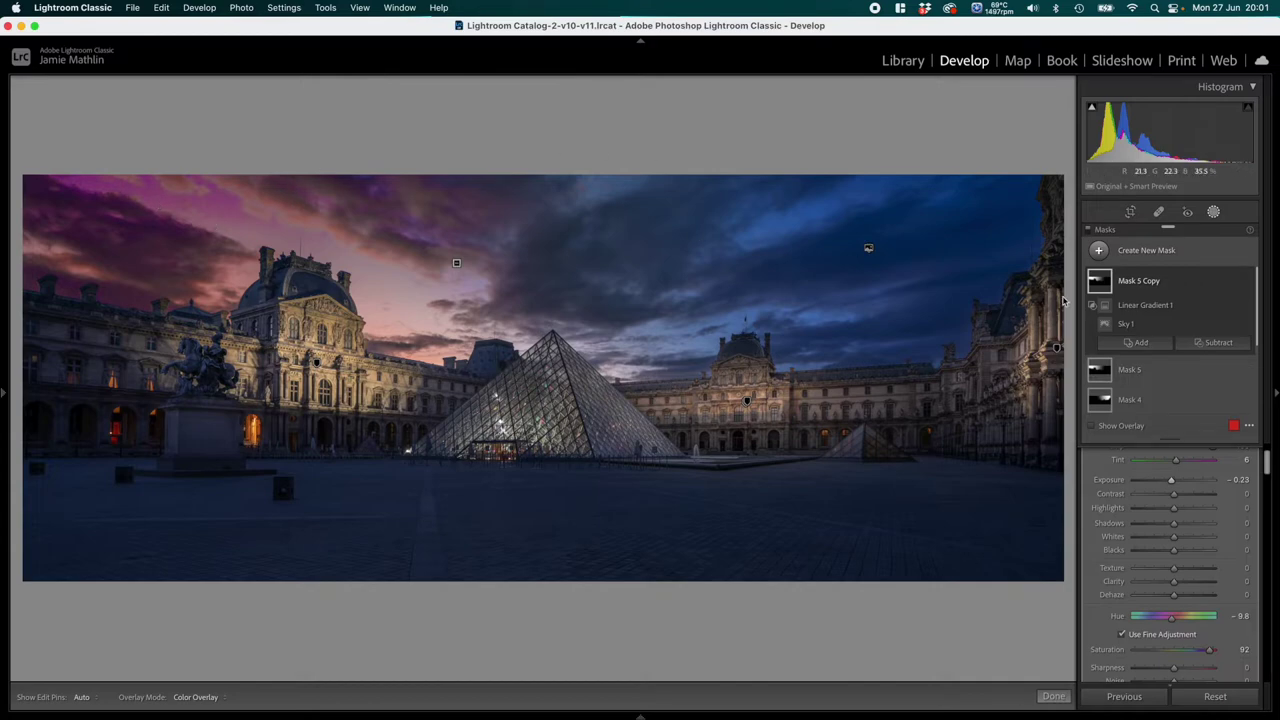
pyautogui.scroll(1, 1176, 479)
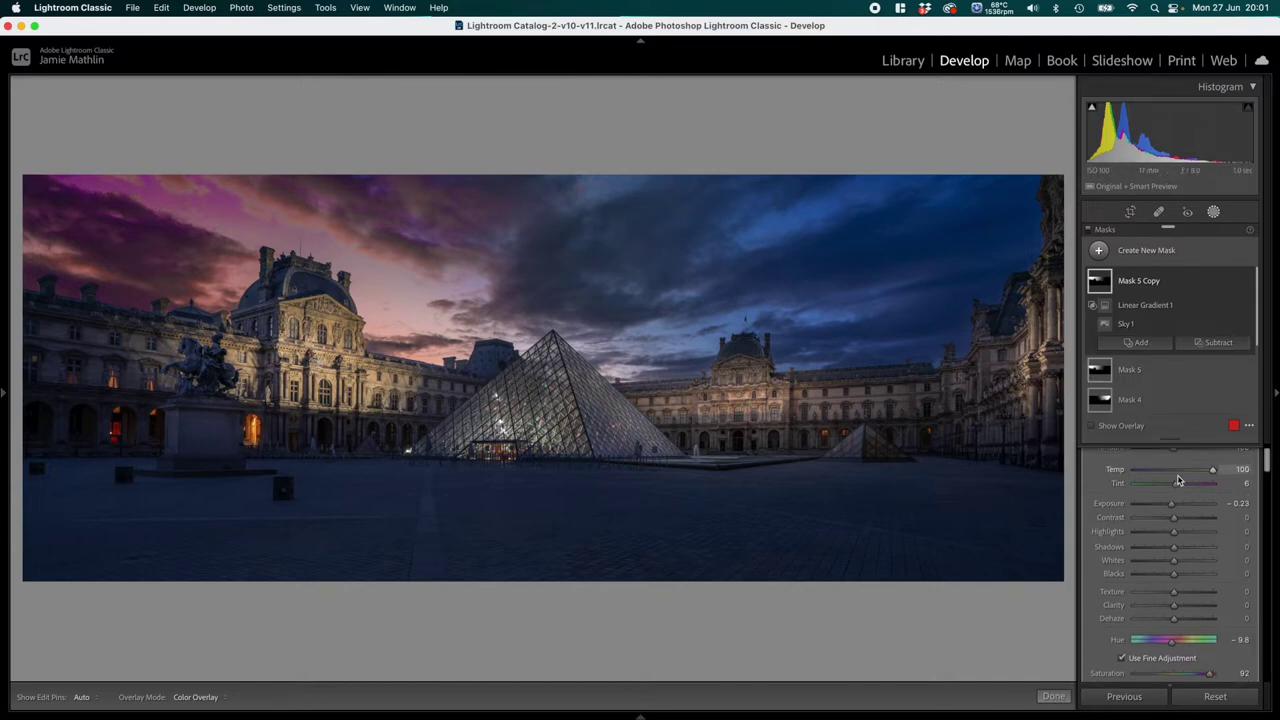
pyautogui.scroll(1, 1178, 480)
pyautogui.moveTo(1177, 508); pyautogui.dragTo(1173, 508)
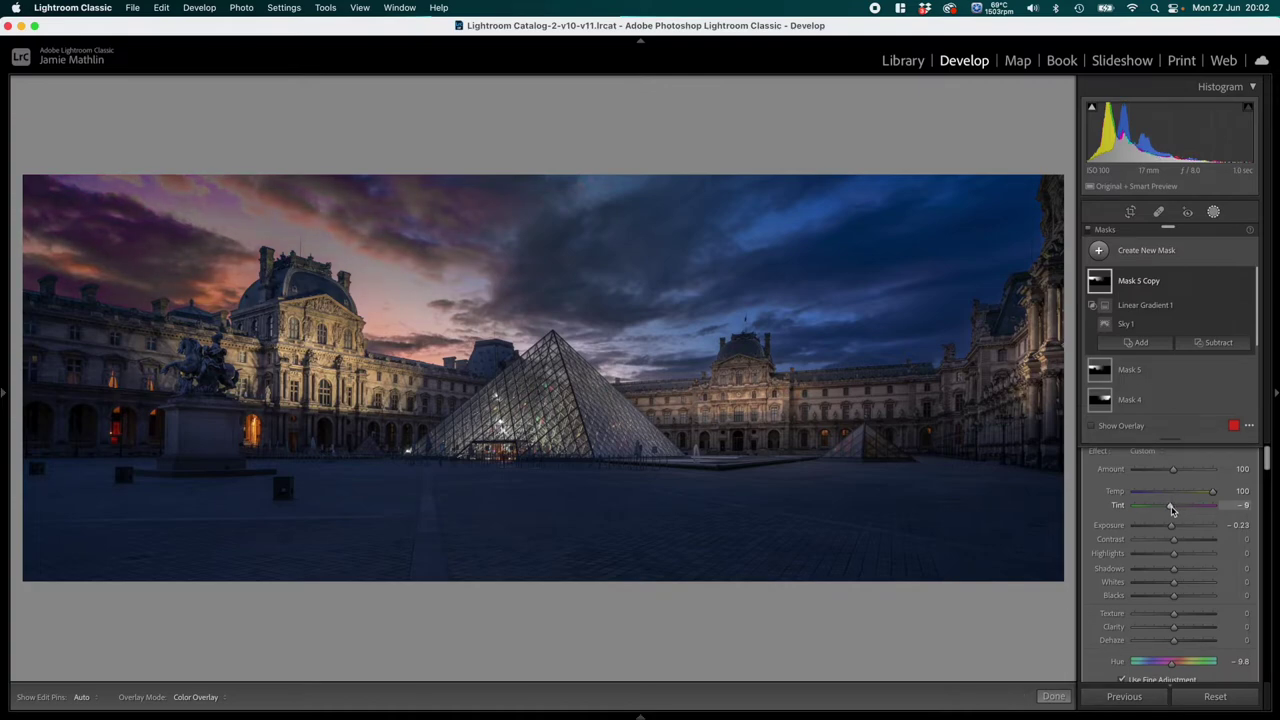
pyautogui.moveTo(1168, 509); pyautogui.dragTo(1183, 509)
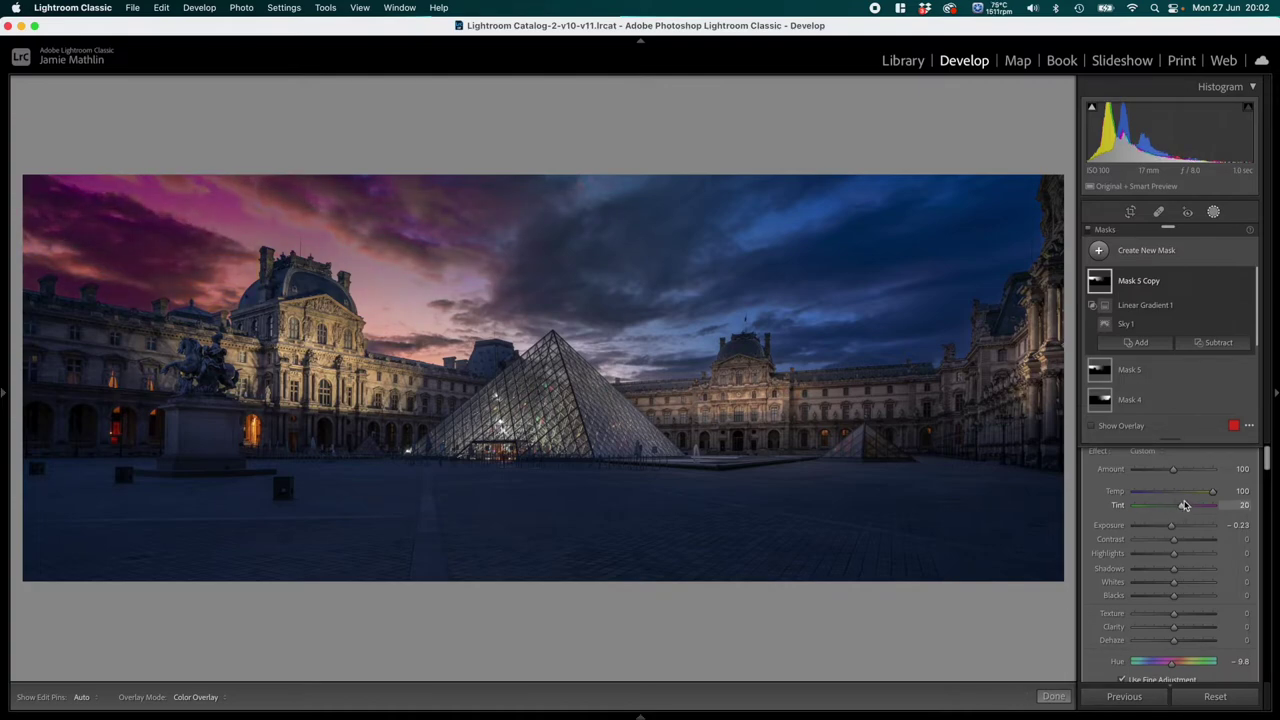
pyautogui.click(1193, 492)
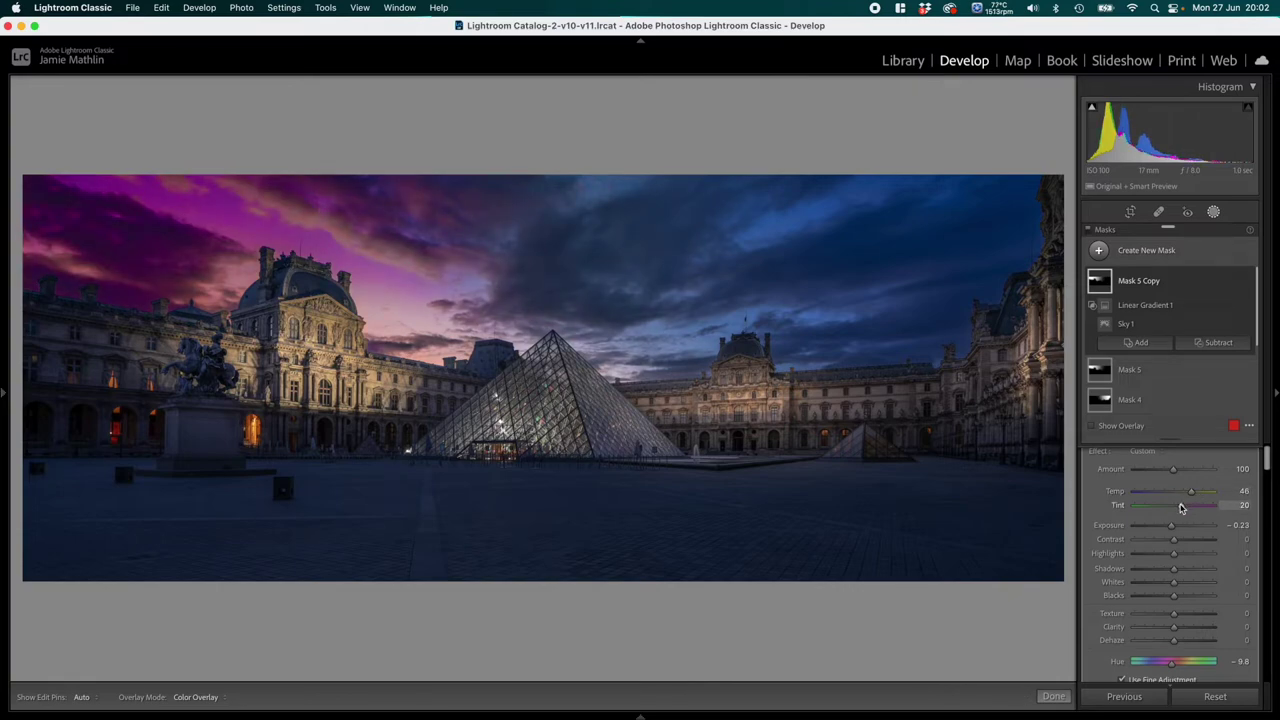
pyautogui.moveTo(1181, 508); pyautogui.dragTo(1162, 518)
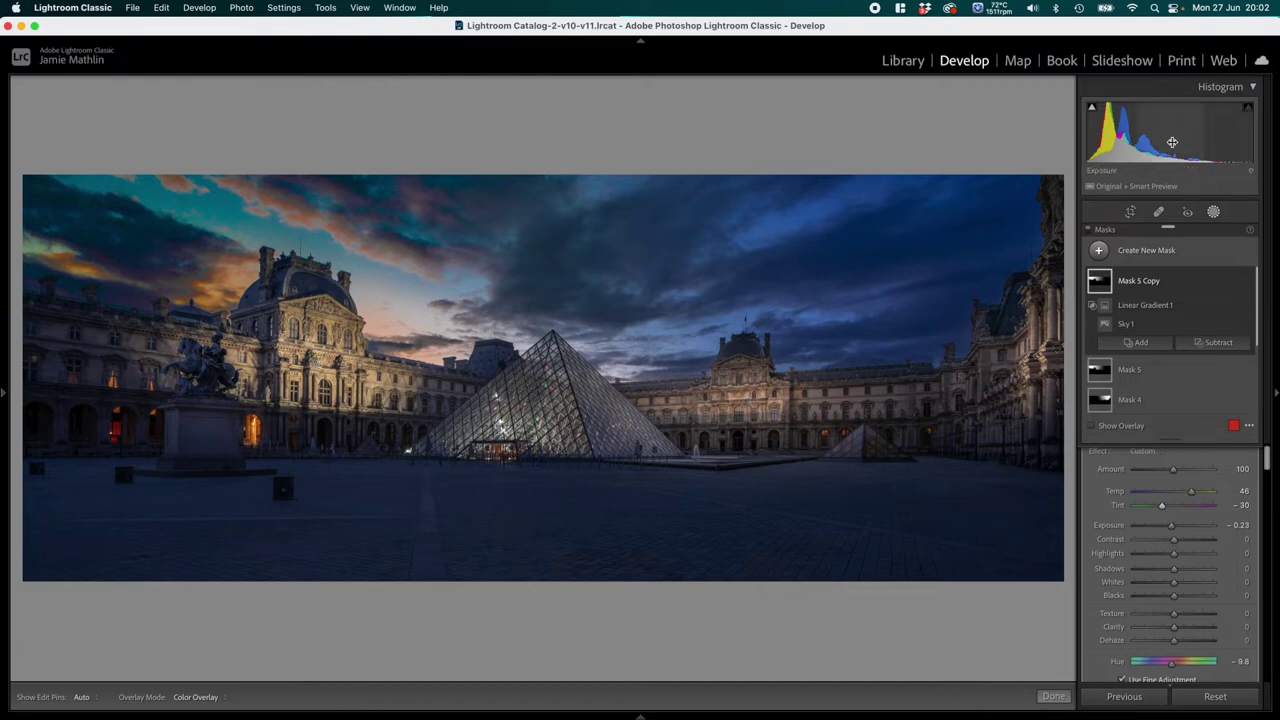
pyautogui.moveTo(1108, 288)
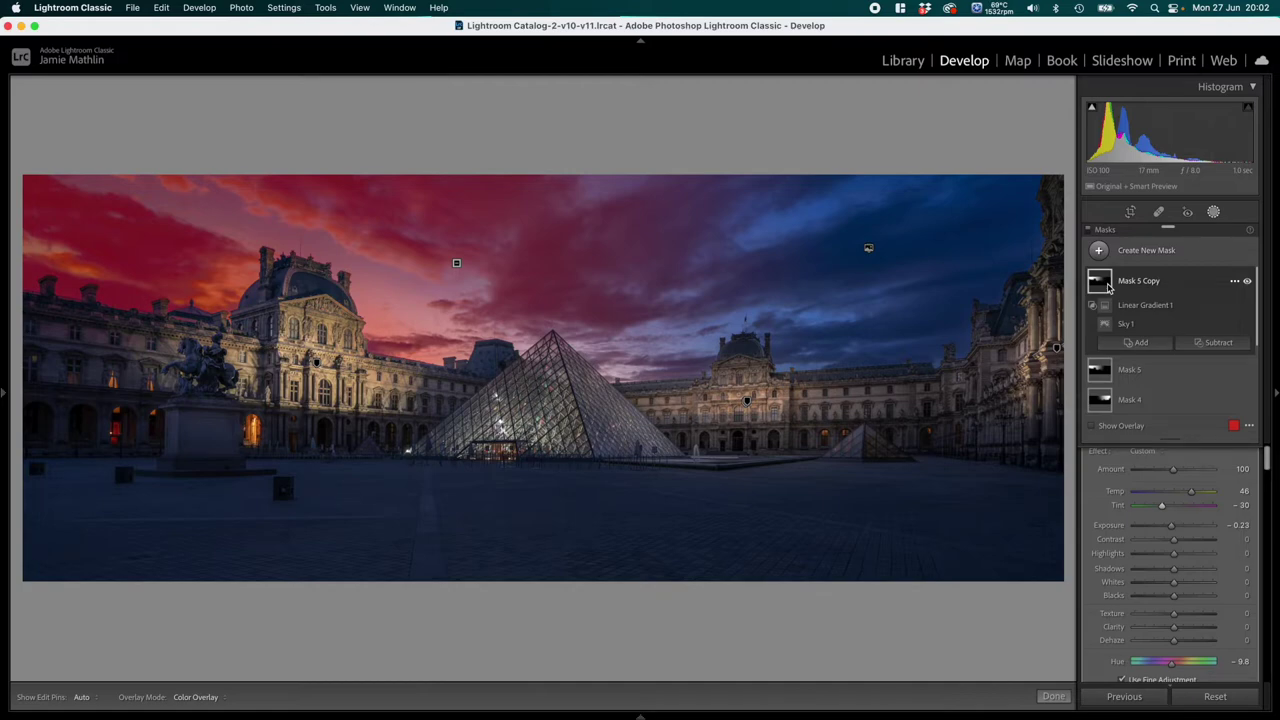
pyautogui.click(1106, 284)
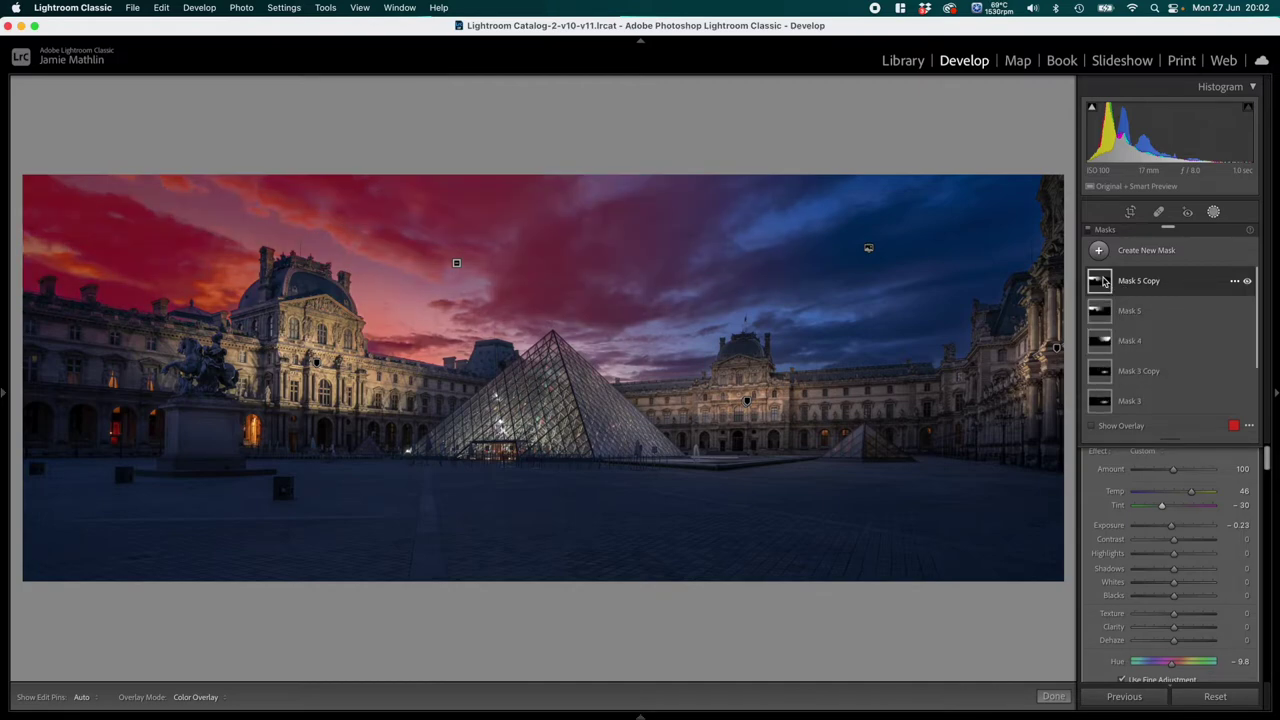
# Step: Select Mask 5 and lower its sky Saturation from 92 to 69
pyautogui.rightClick(1105, 283)
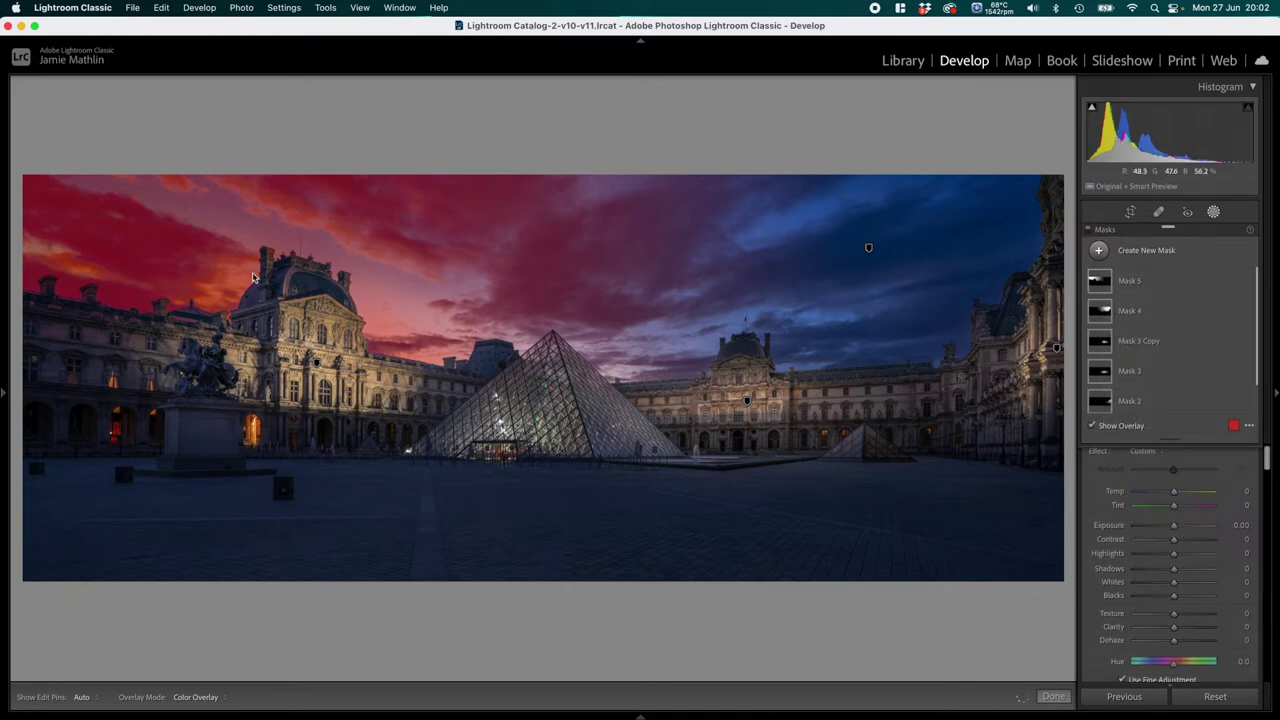
pyautogui.click(1113, 290)
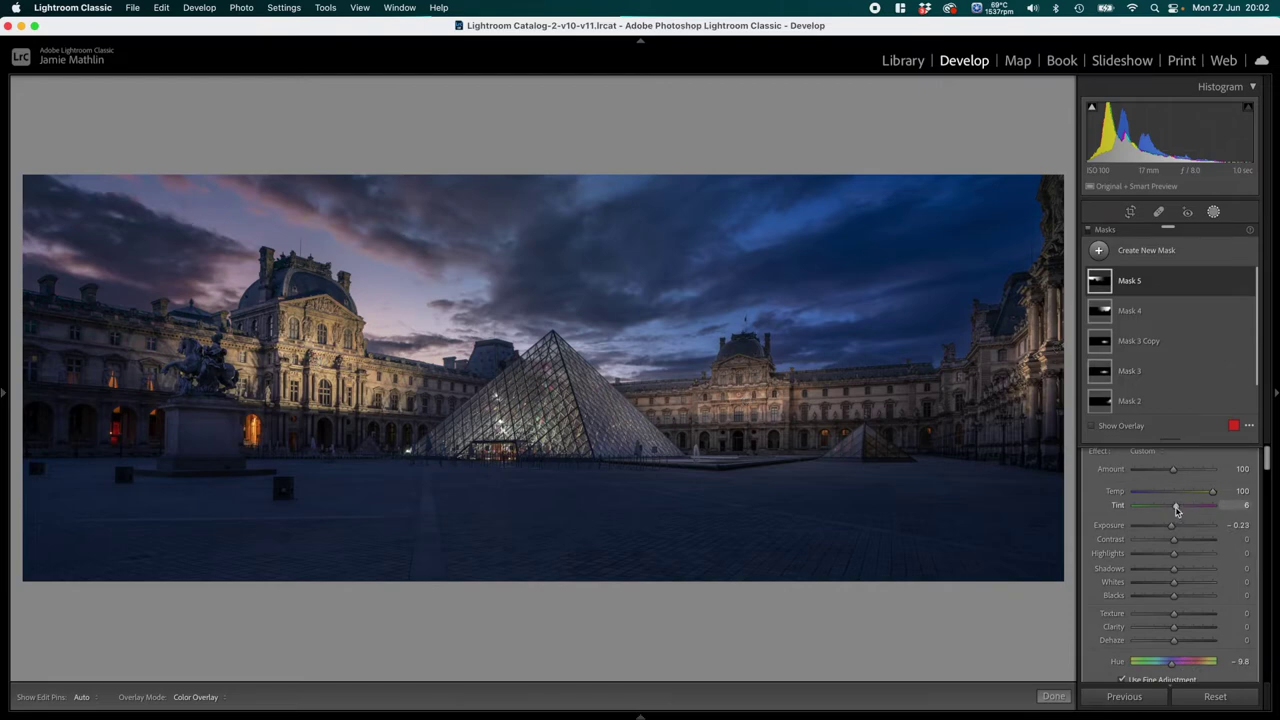
pyautogui.scroll(-2, 1138, 586)
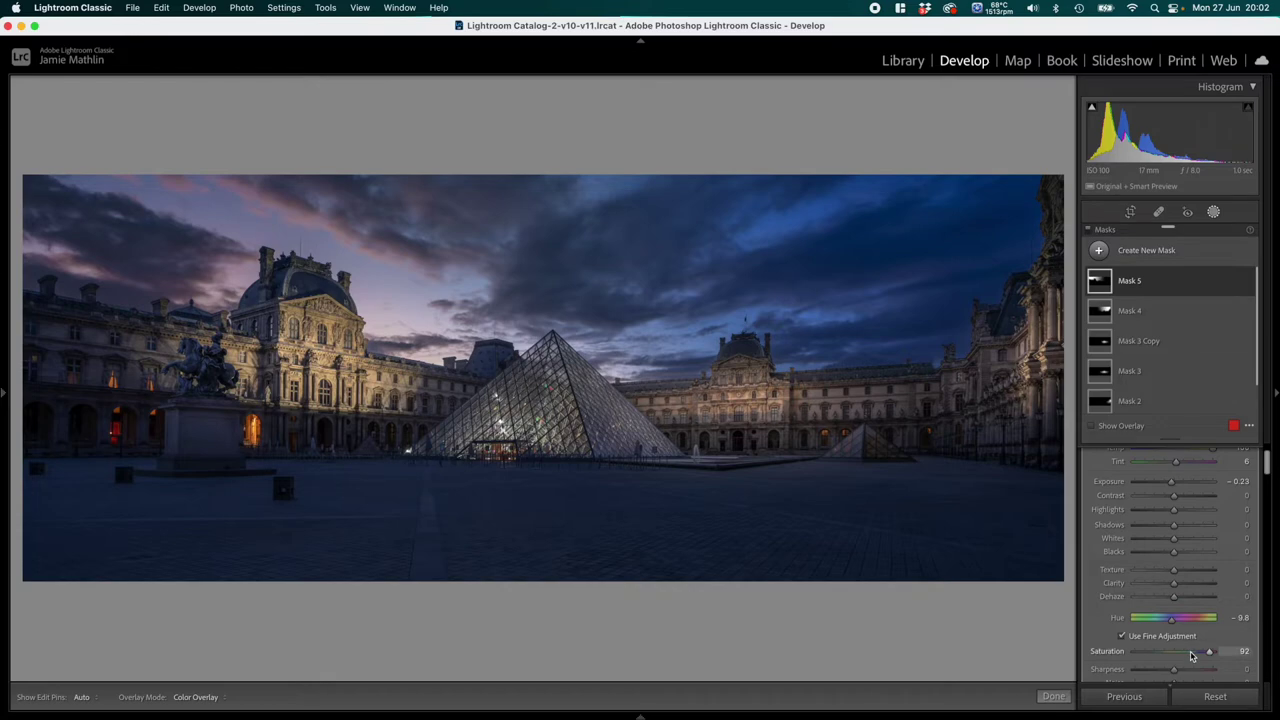
pyautogui.moveTo(1200, 651); pyautogui.dragTo(1202, 652)
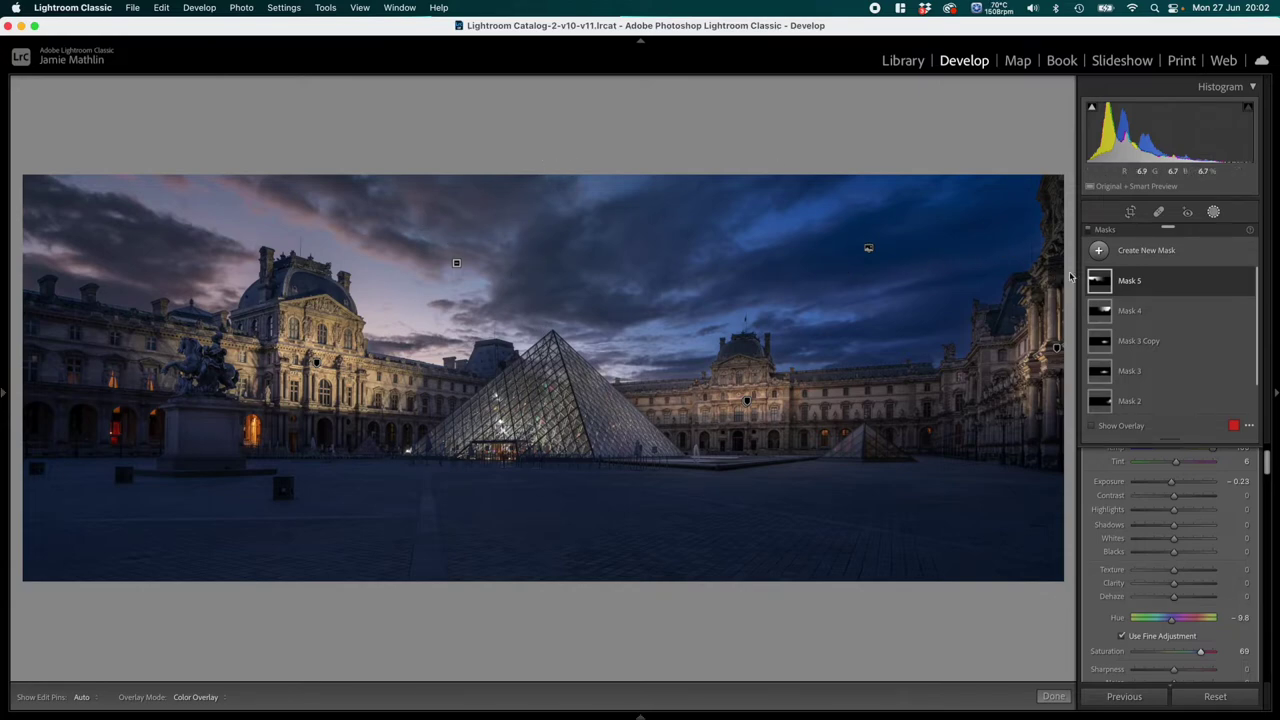
pyautogui.click(1110, 255)
# Step: Create a new sky mask intersected with a linear gradient from the sky top to the pyramid base
pyautogui.click(1133, 300)
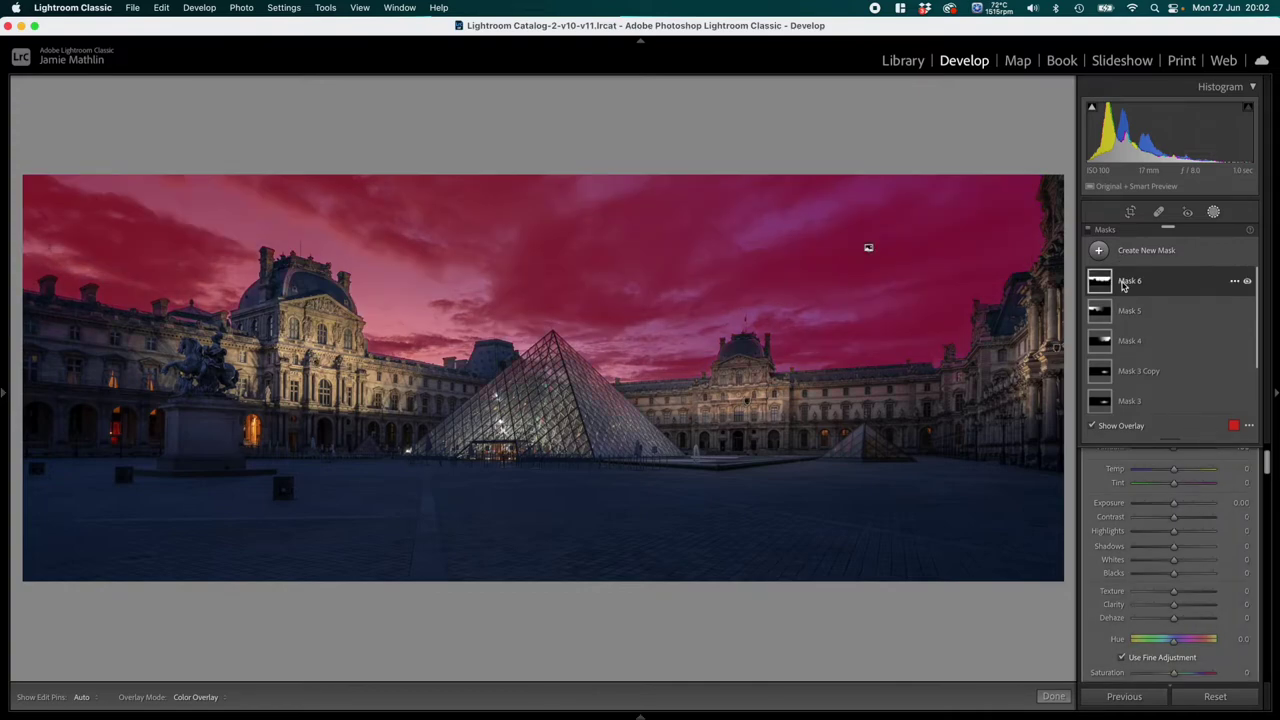
pyautogui.click(1126, 284)
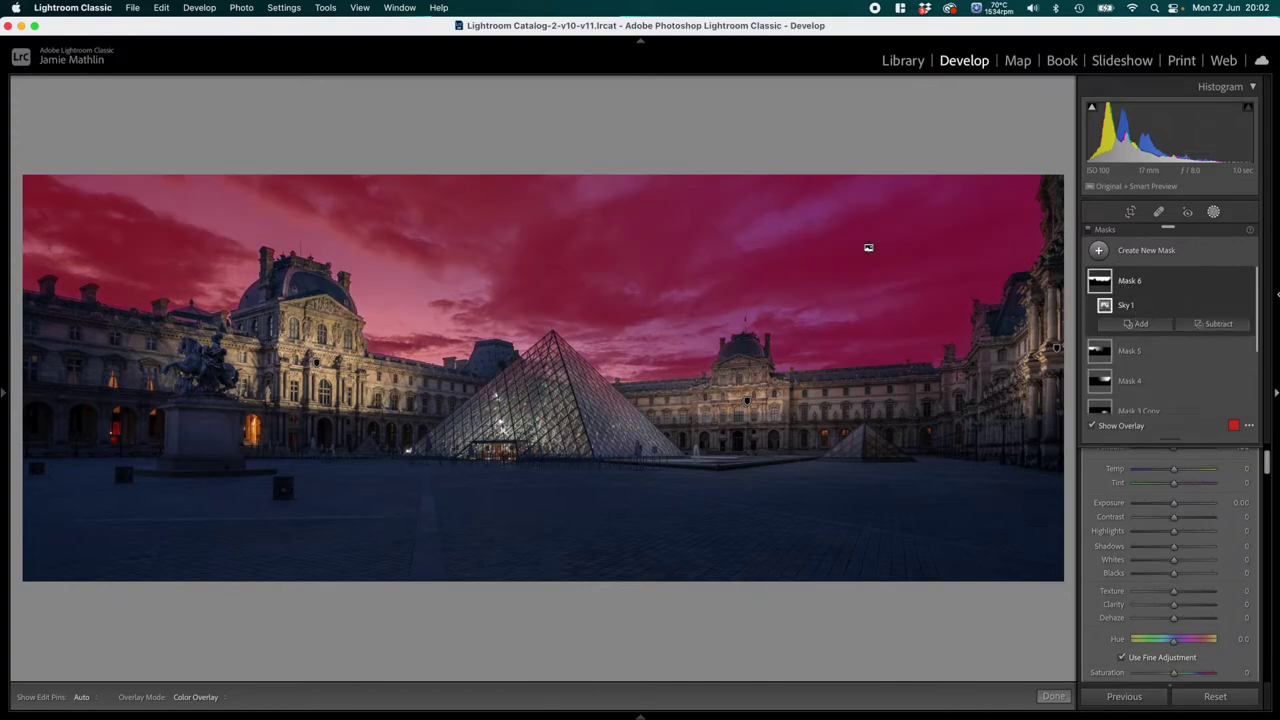
pyautogui.rightClick(1215, 310)
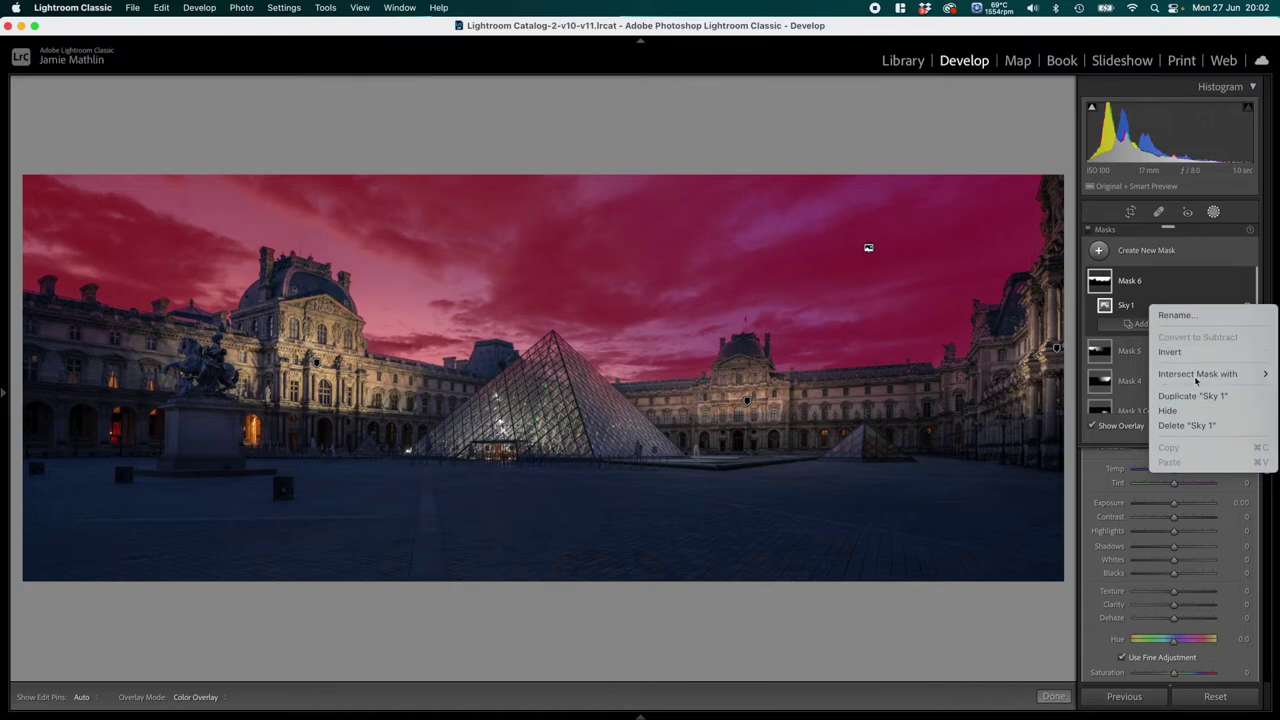
pyautogui.moveTo(1204, 374)
pyautogui.click(1100, 425)
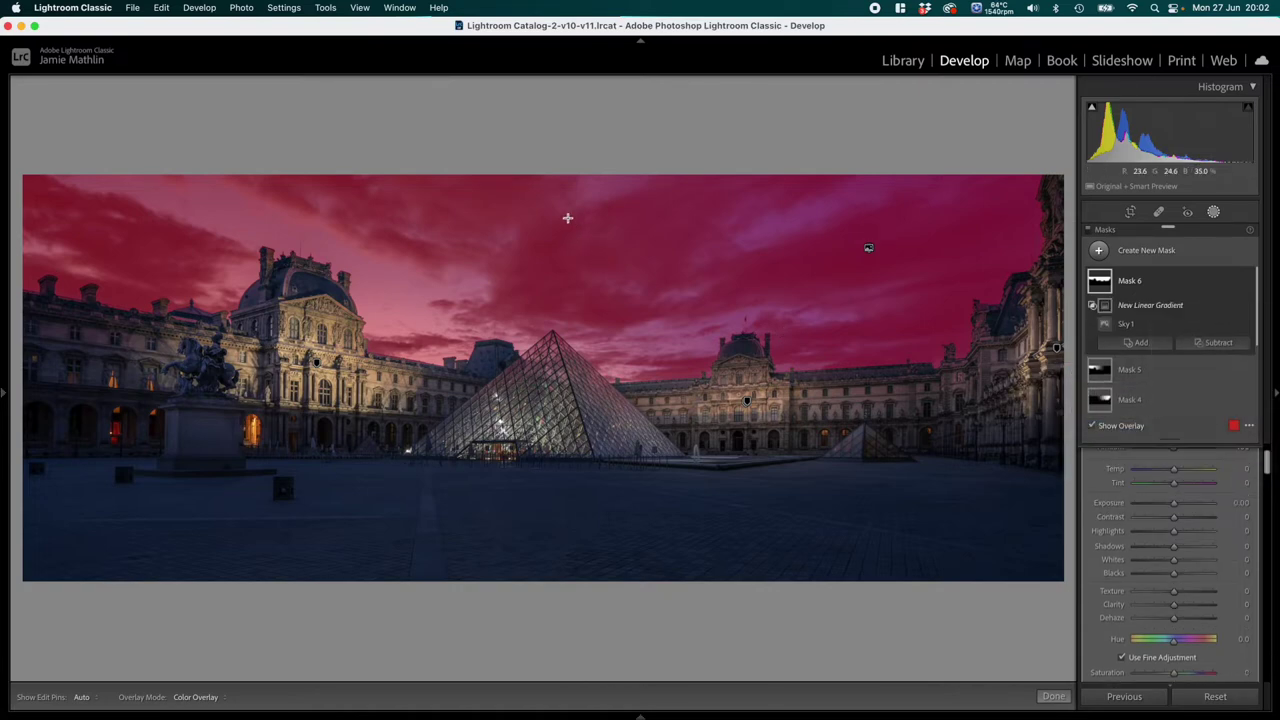
pyautogui.moveTo(574, 190); pyautogui.dragTo(570, 445)
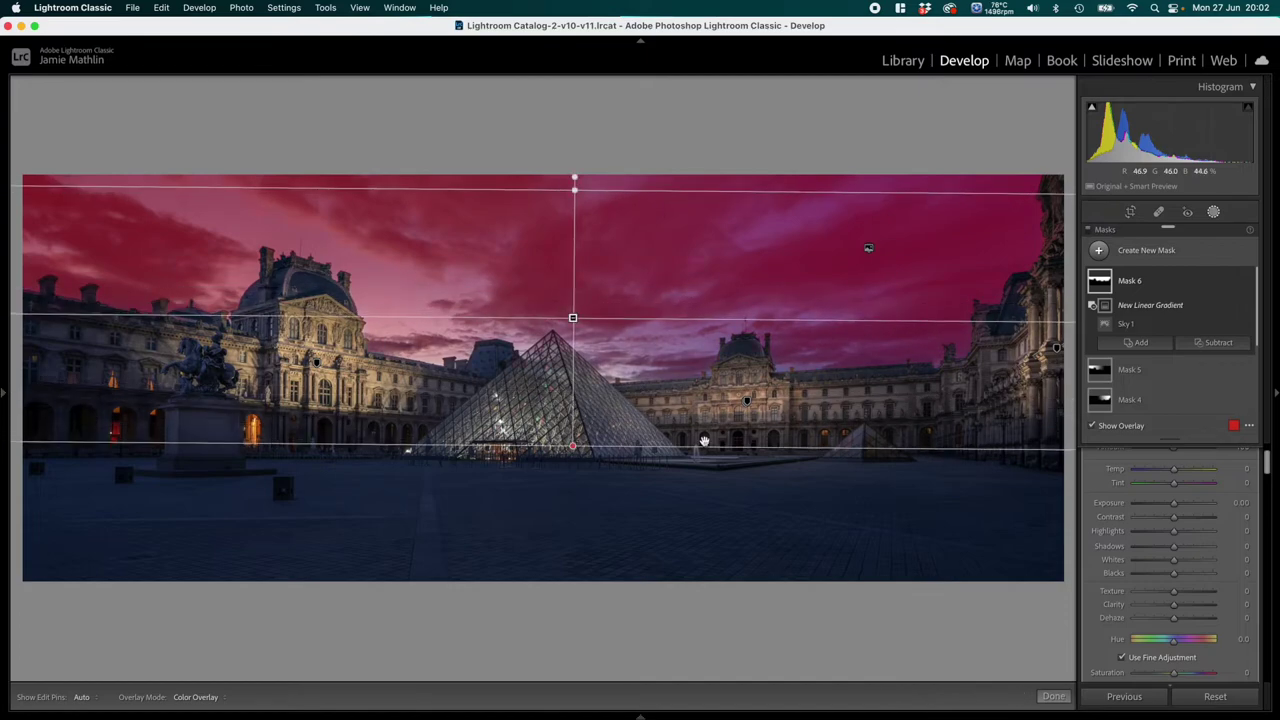
# Step: Darken the gradient-limited upper sky to Exposure -0.75
pyautogui.press('o')
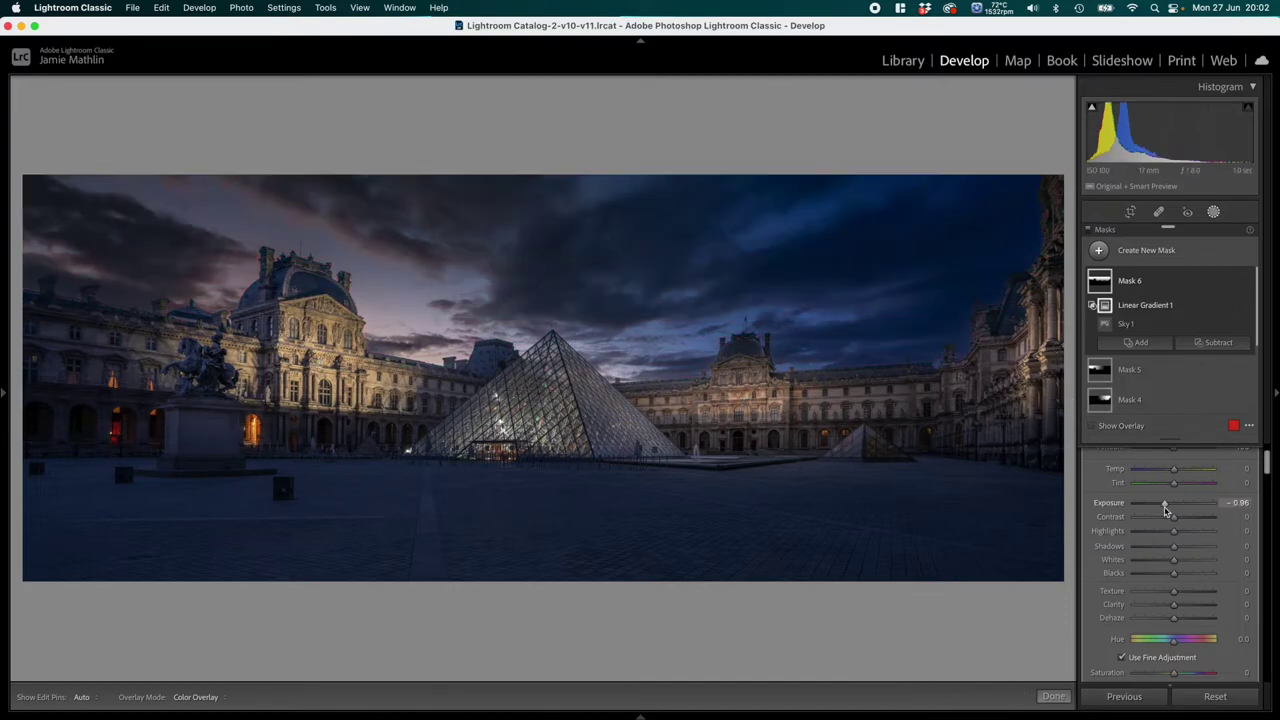
pyautogui.moveTo(1166, 506); pyautogui.dragTo(1168, 516)
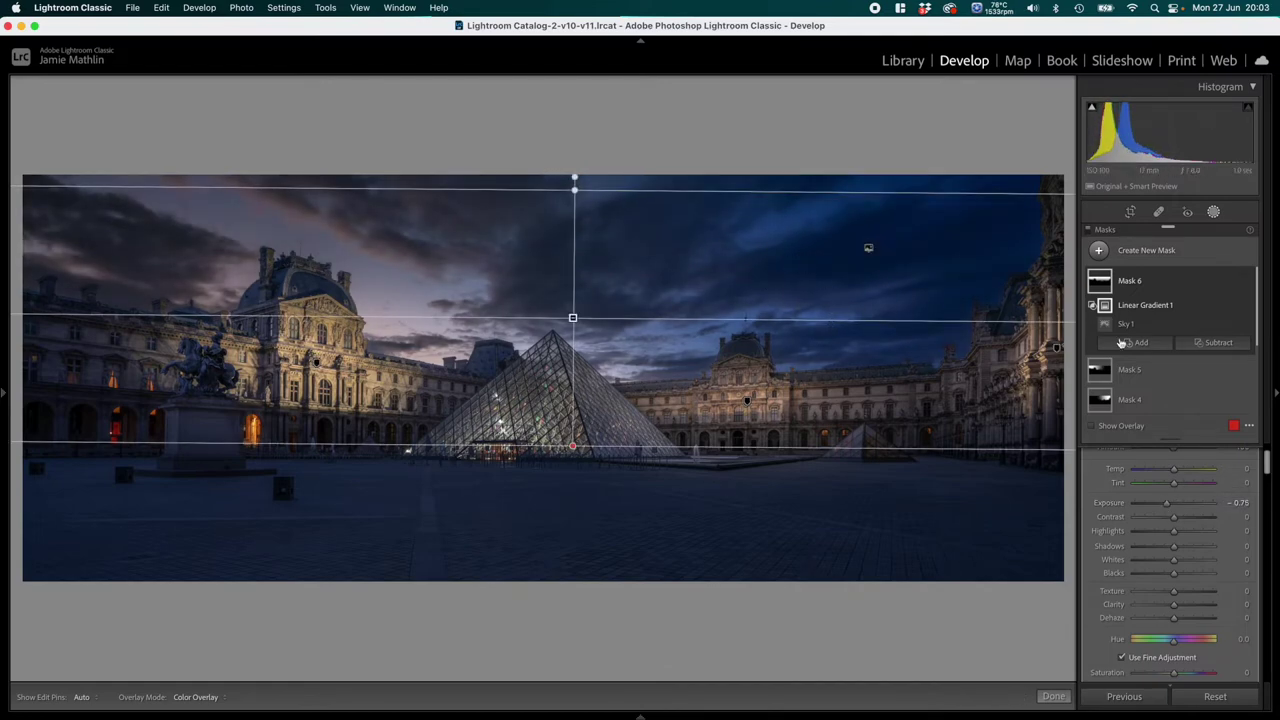
pyautogui.click(1100, 406)
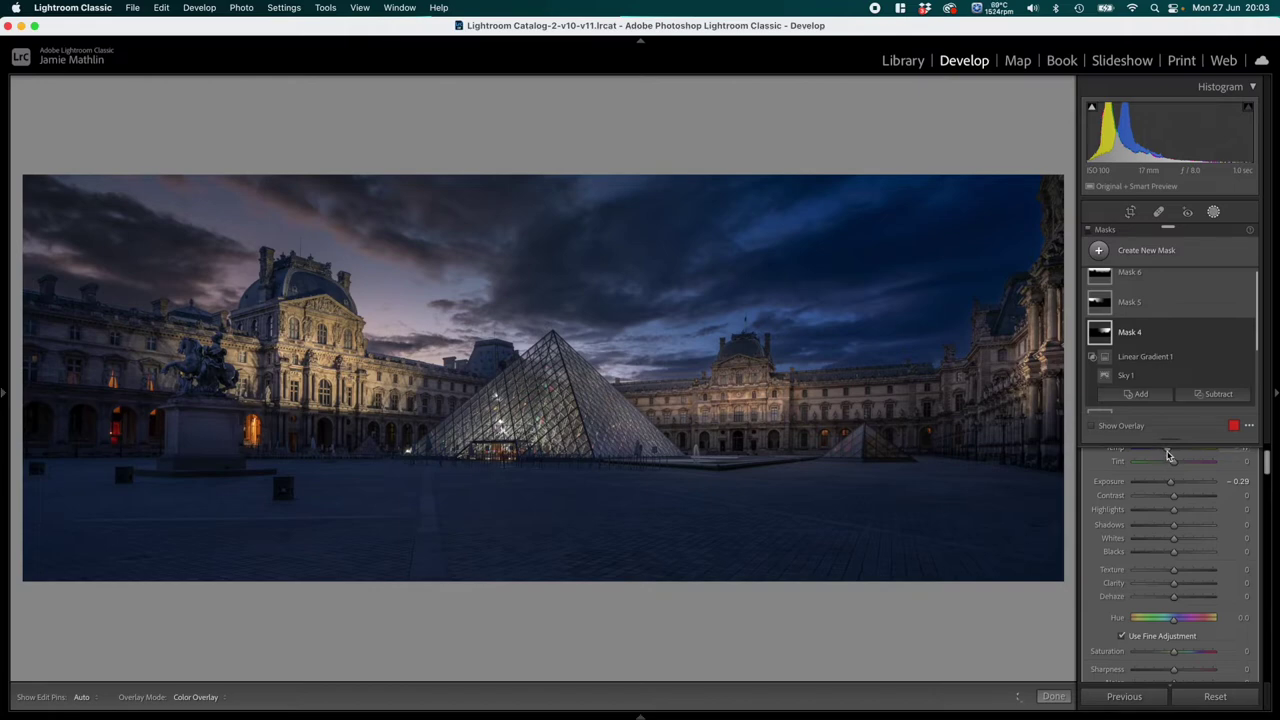
# Step: Start a new Radial Gradient mask from the Create New Mask list
pyautogui.scroll(1, 1172, 458)
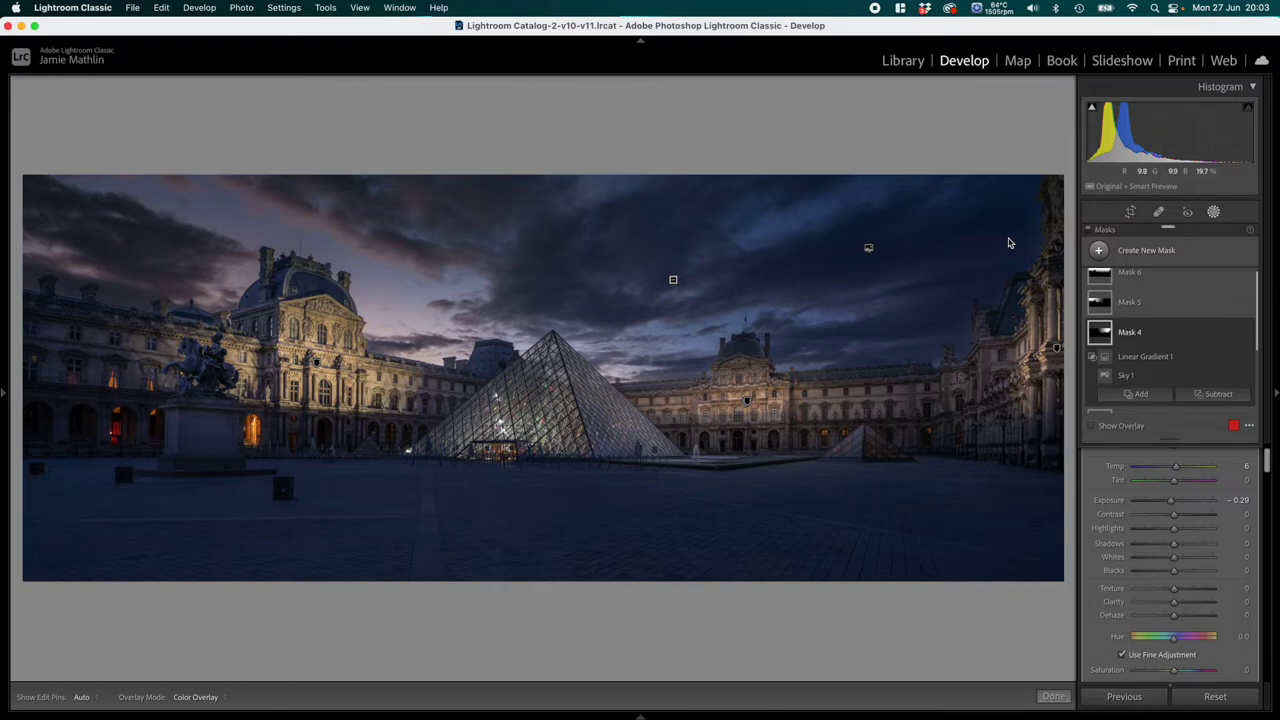
pyautogui.click(1131, 249)
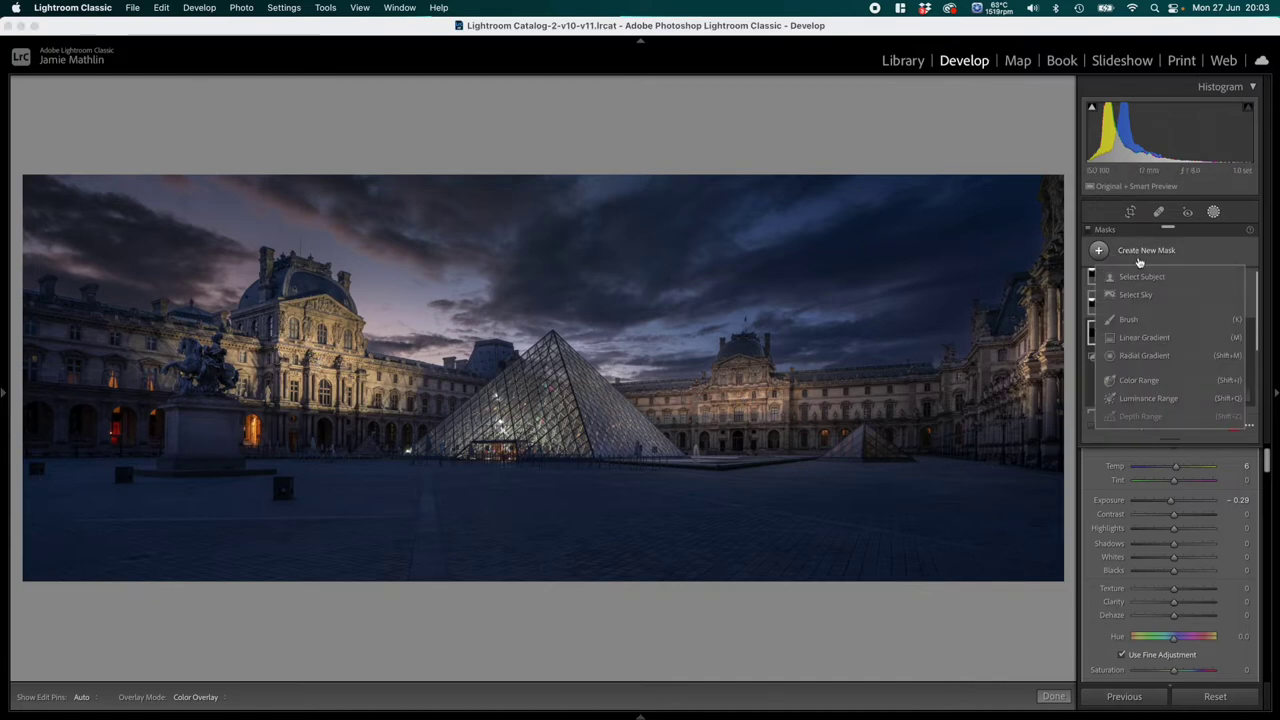
pyautogui.click(1130, 357)
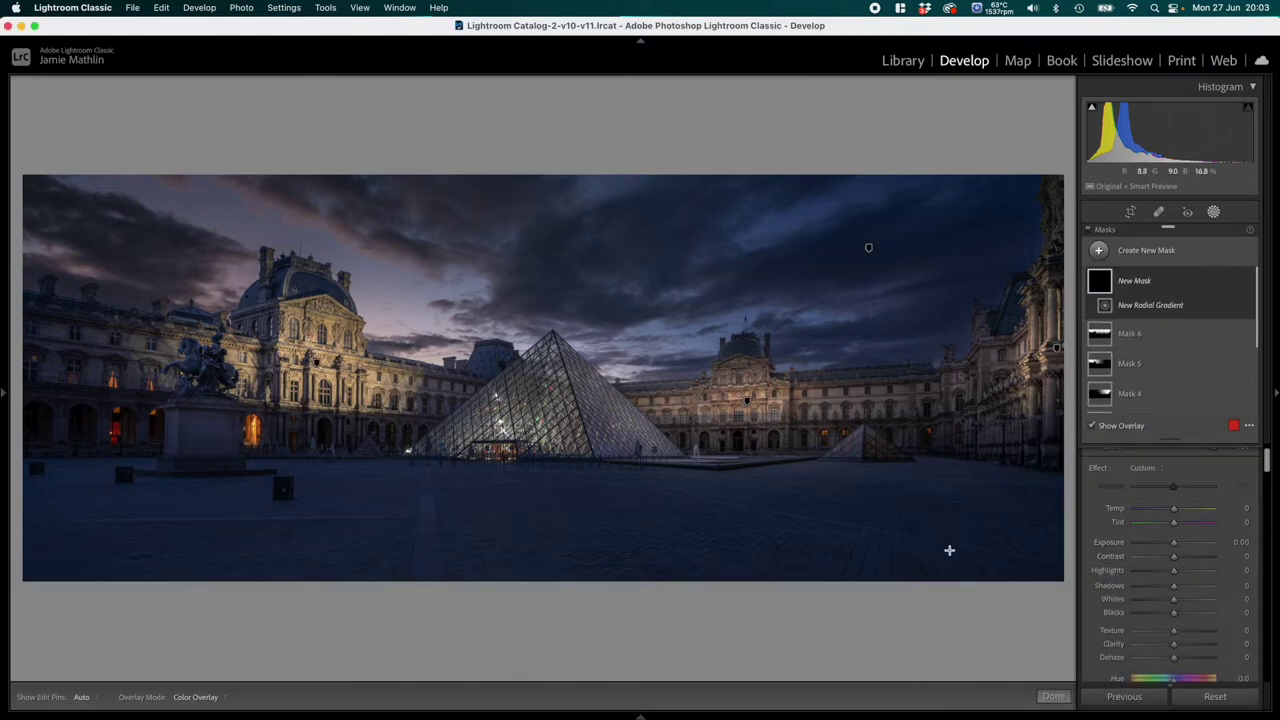
# Step: Place a widened radial gradient over the lower-right plaza with Exposure 3.35, Temp 97, Tint 4, Clarity 27
pyautogui.moveTo(952, 565); pyautogui.dragTo(347, 452)
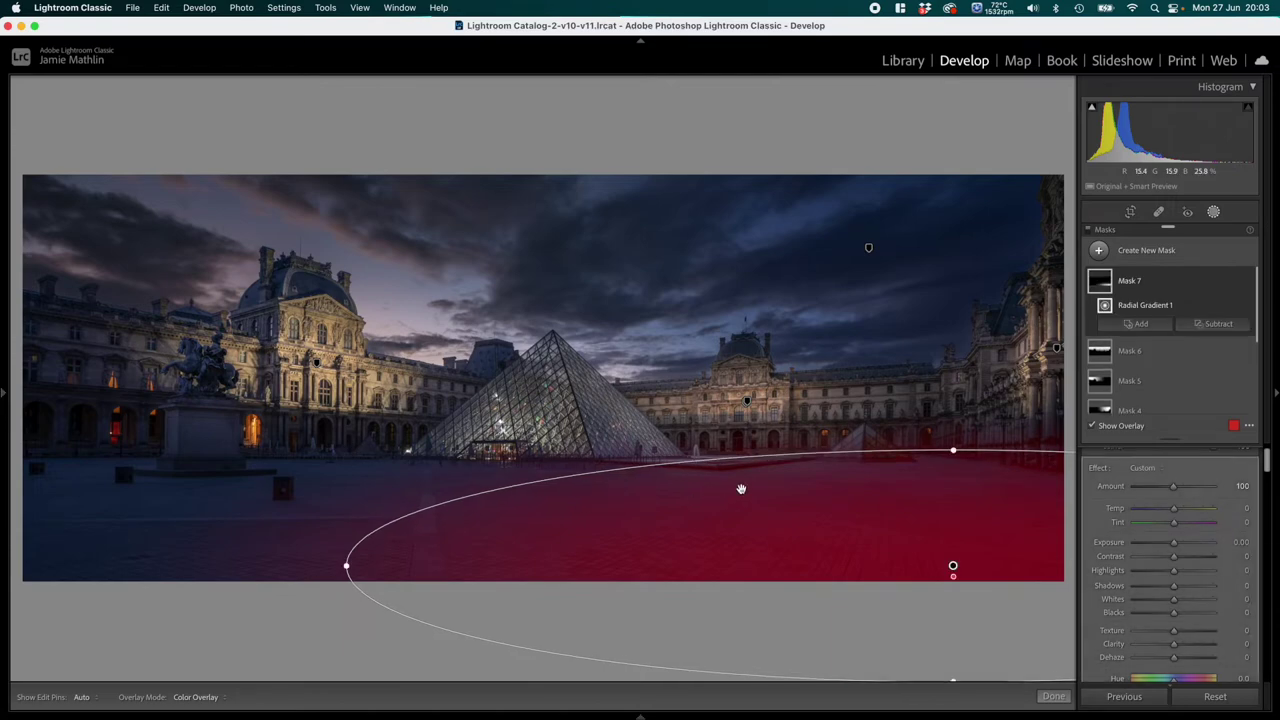
pyautogui.moveTo(952, 566); pyautogui.dragTo(1041, 594)
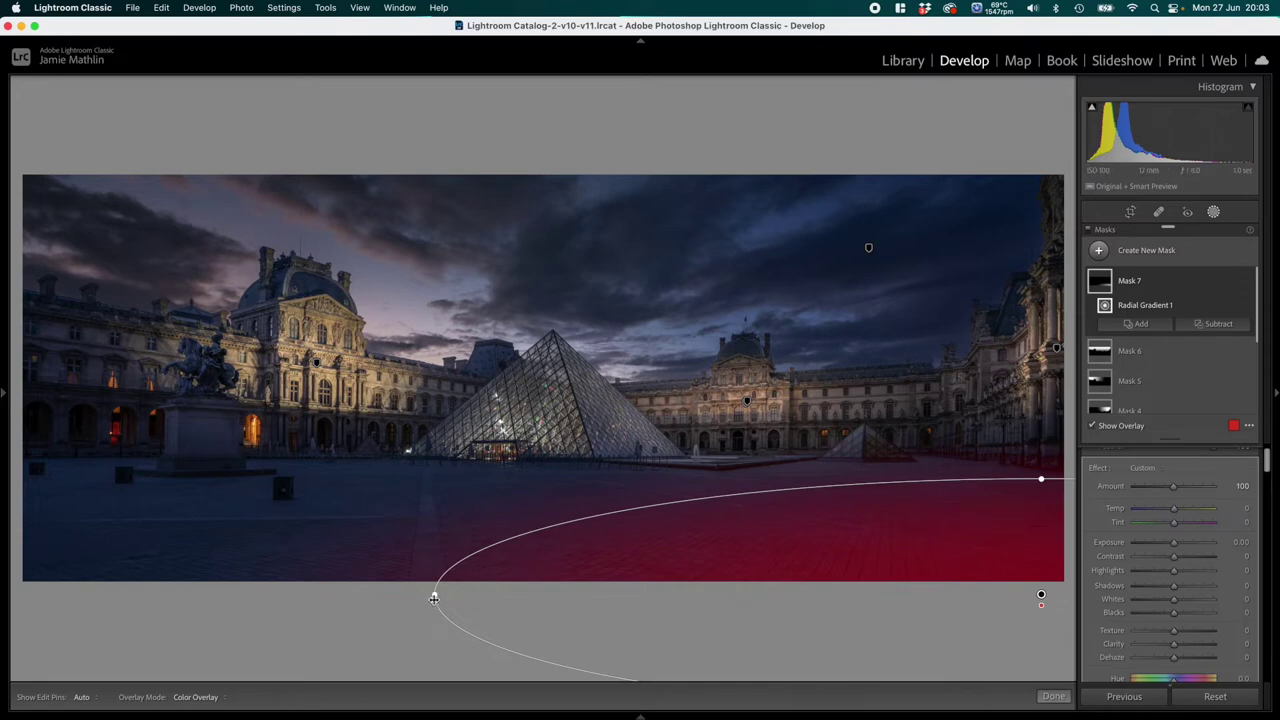
pyautogui.moveTo(433, 598); pyautogui.dragTo(407, 594)
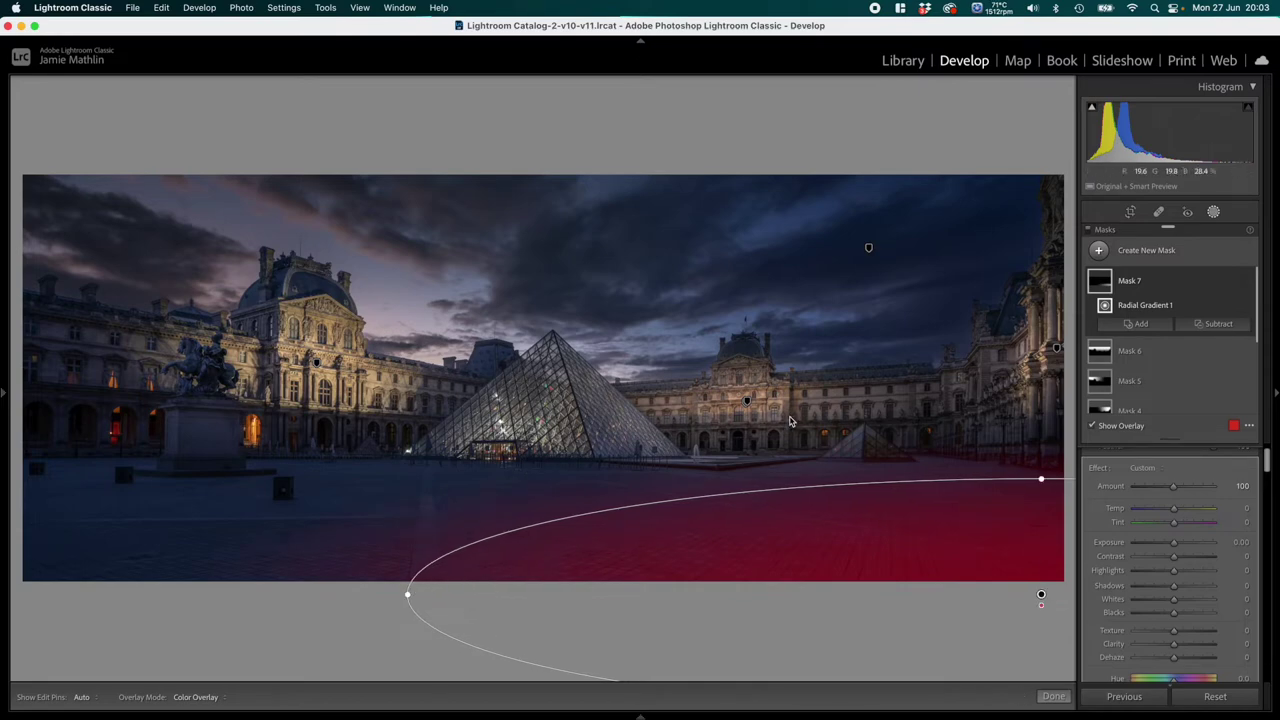
pyautogui.moveTo(1174, 542); pyautogui.dragTo(1208, 551)
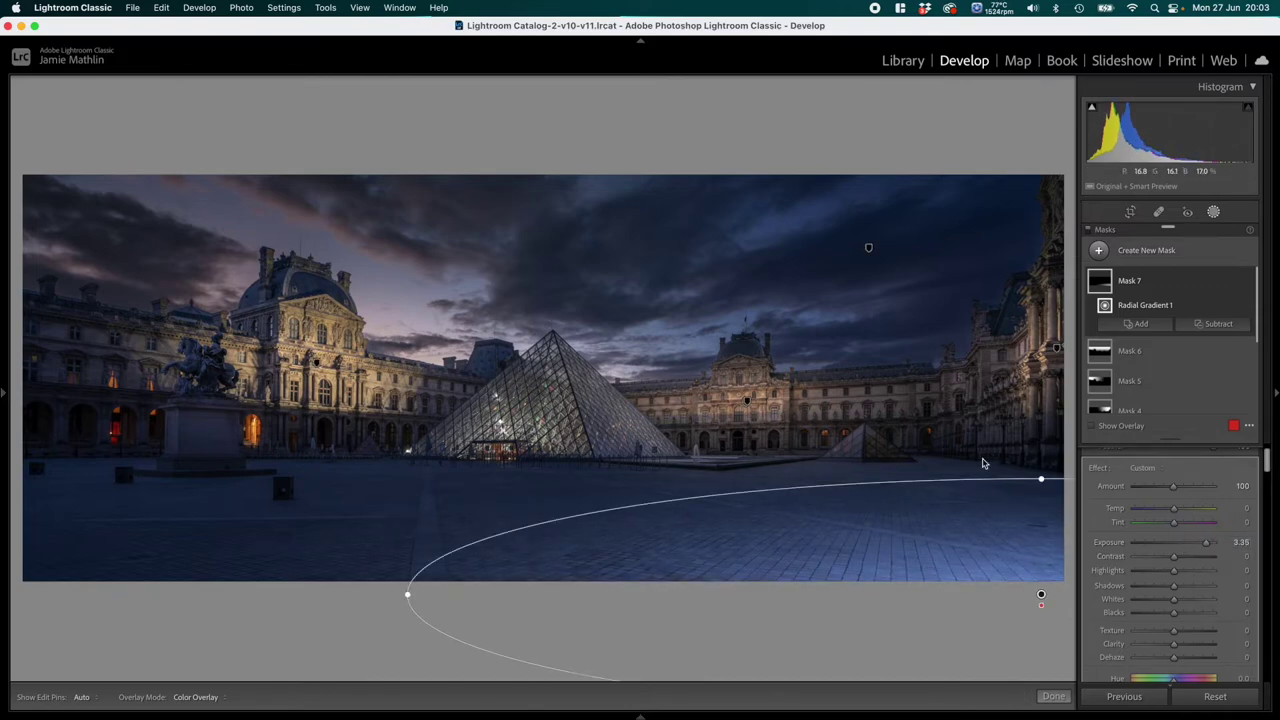
pyautogui.moveTo(1177, 514); pyautogui.dragTo(1208, 515)
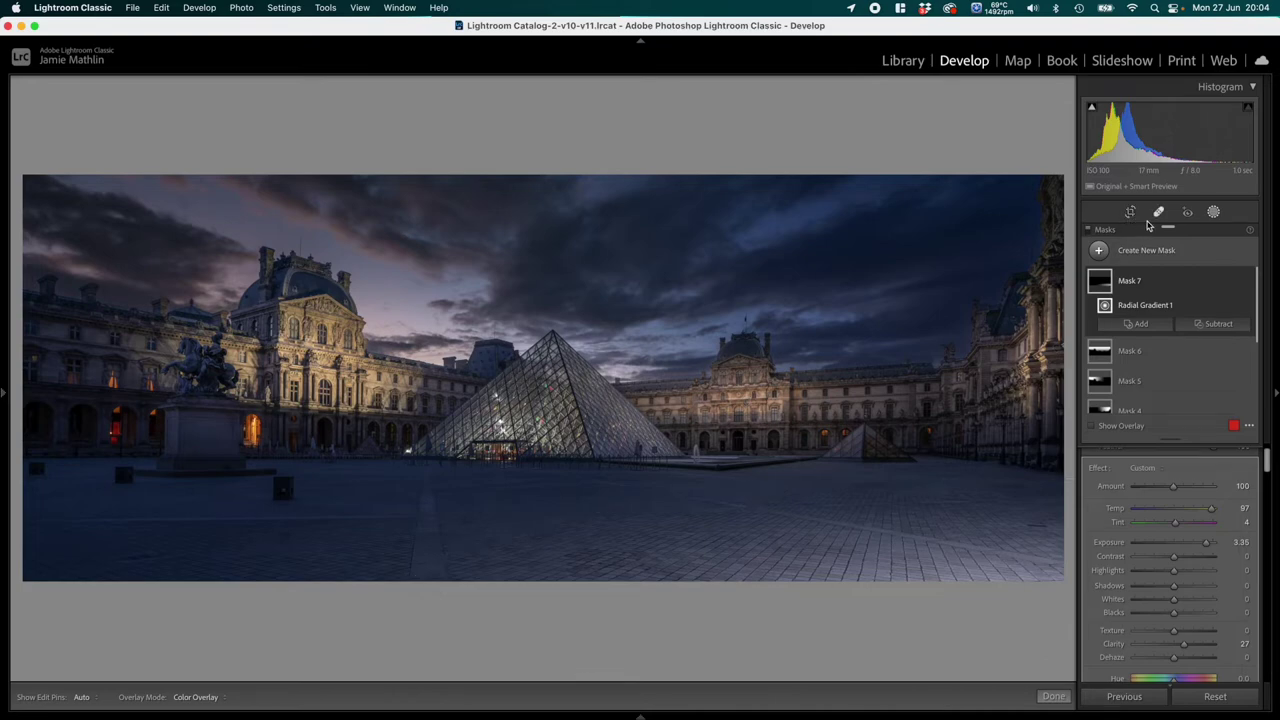
# Step: Leave masking and spot-remove blemishes on the right-side pavement and the left photo edge
pyautogui.click(1053, 696)
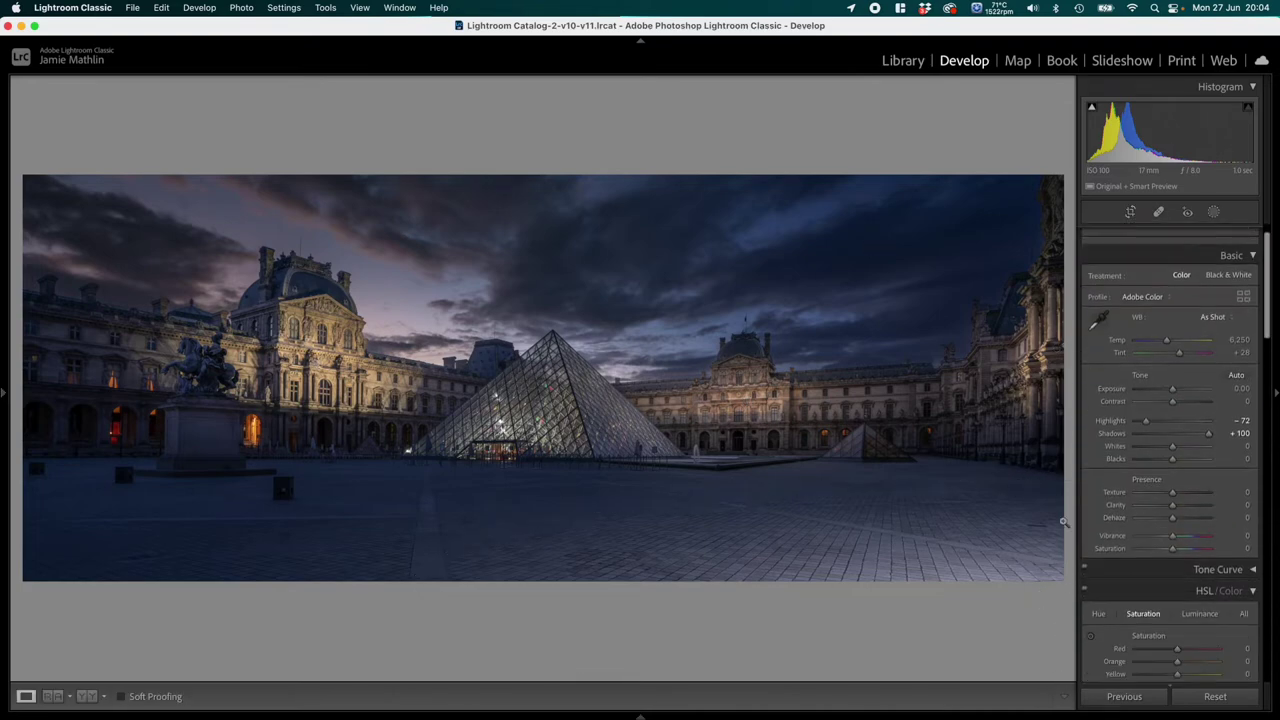
pyautogui.scroll(-1, 1120, 420)
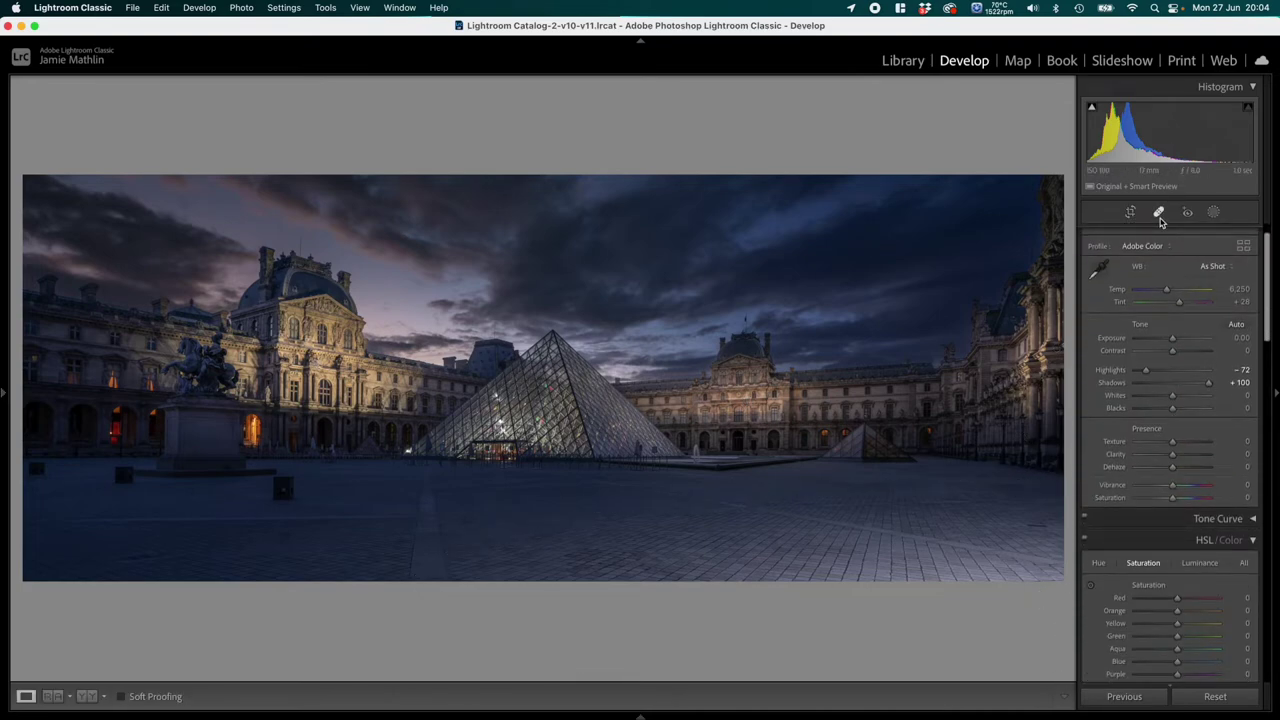
pyautogui.click(1159, 214)
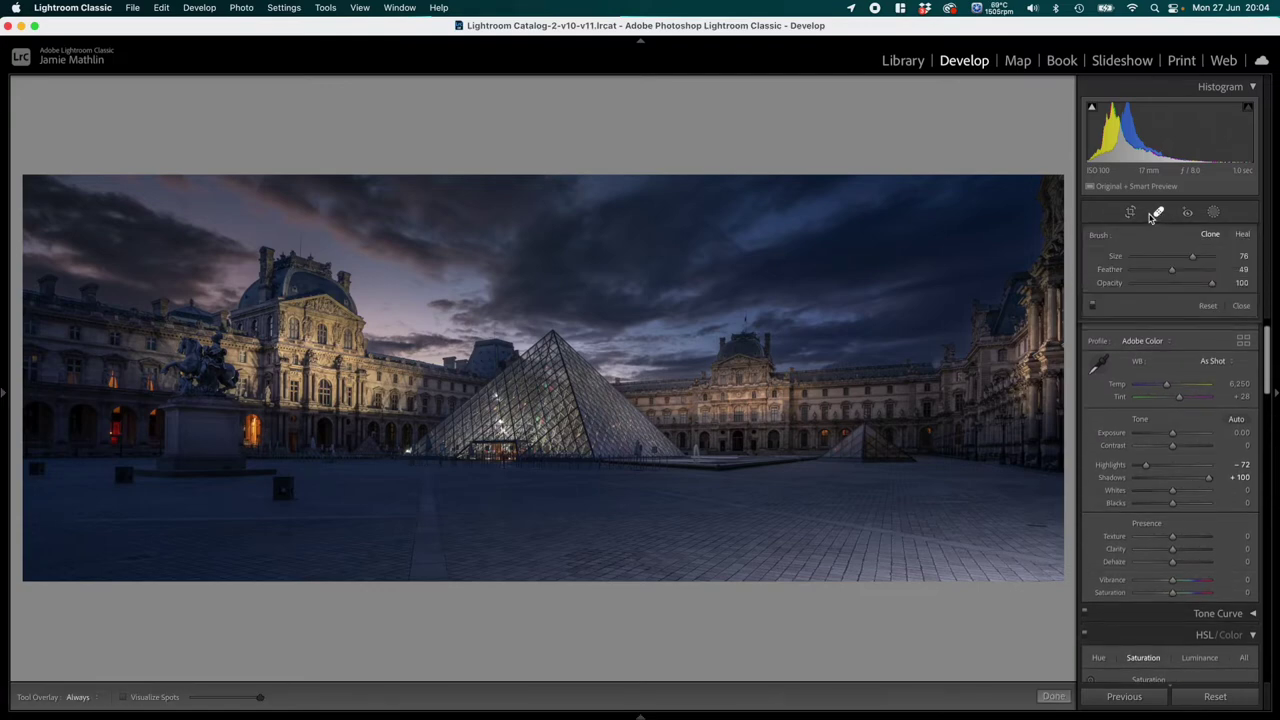
pyautogui.scroll(-2, 988, 528)
pyautogui.moveTo(1024, 524); pyautogui.dragTo(1039, 525)
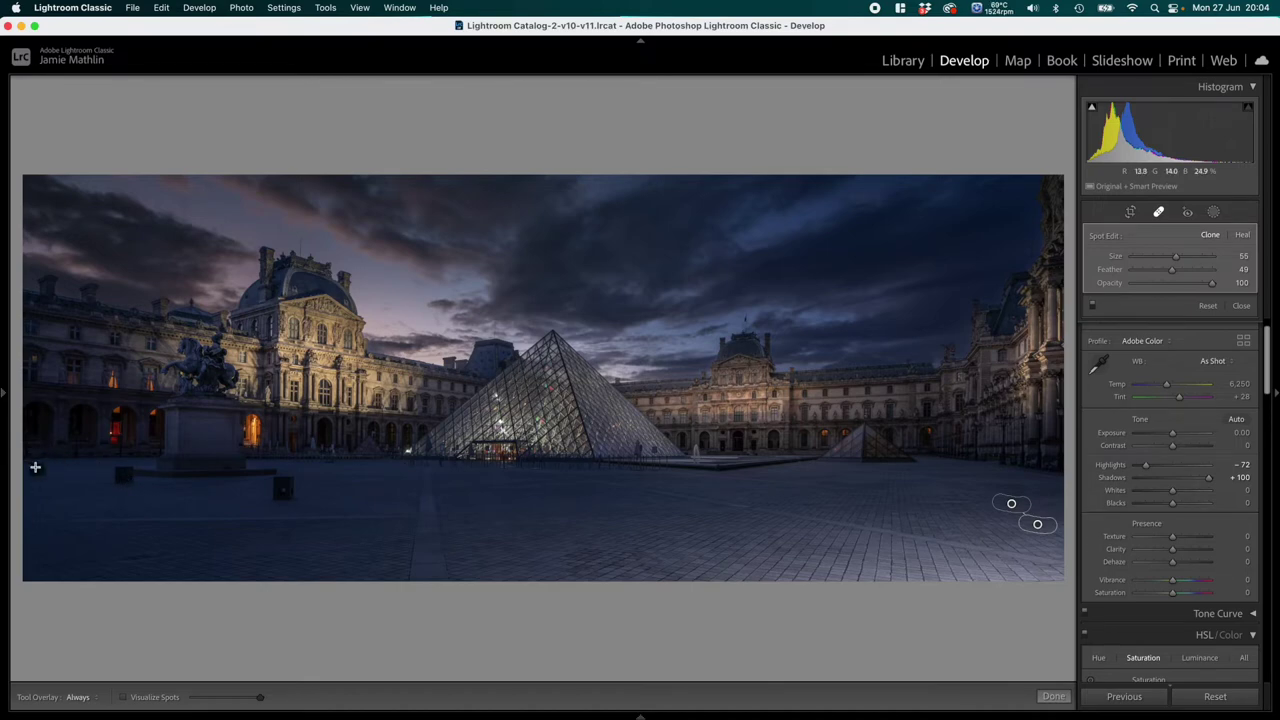
pyautogui.moveTo(35, 467)
pyautogui.mouseDown()
pyautogui.moveTo(27, 459)
pyautogui.moveTo(40, 466)
pyautogui.mouseUp()
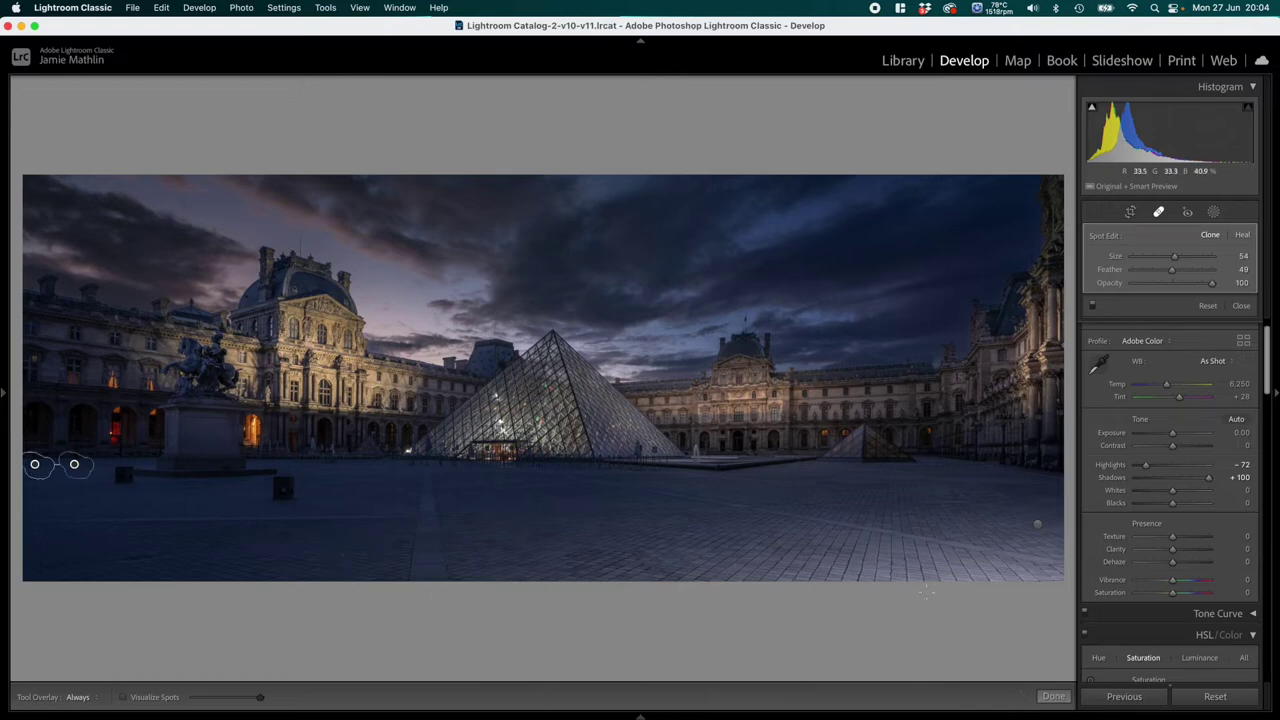
pyautogui.click(1045, 698)
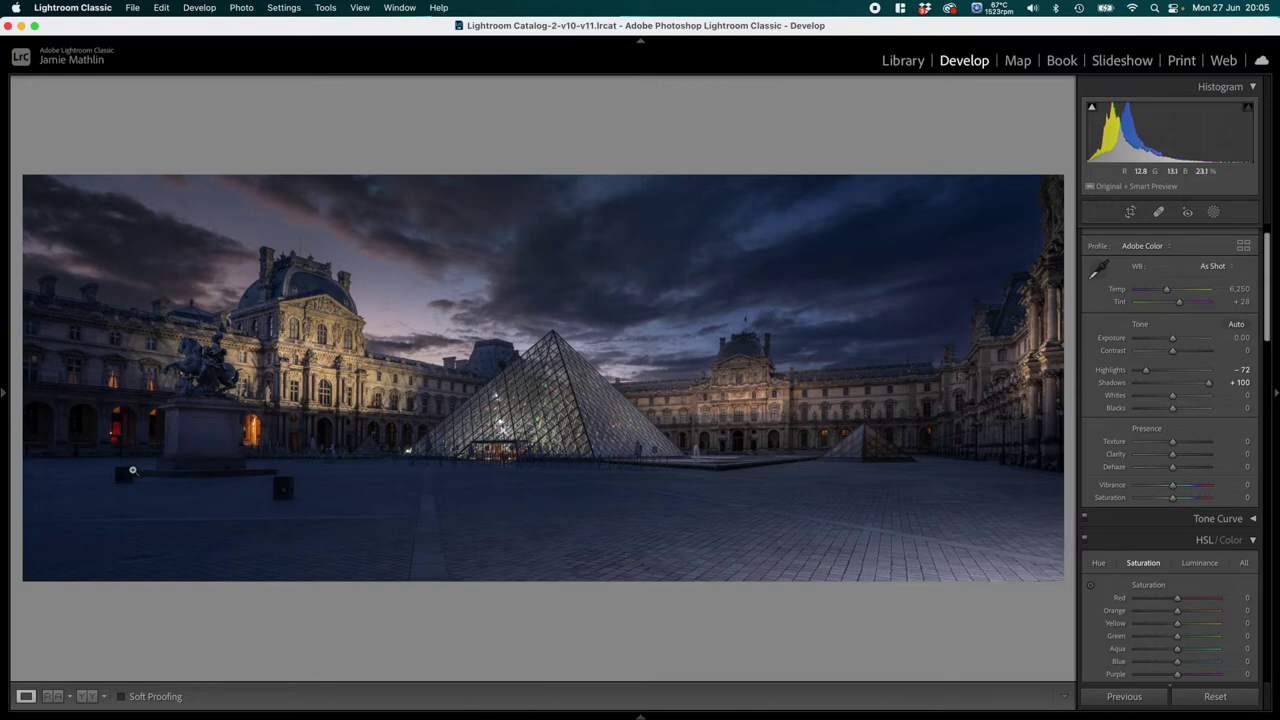
# Step: Add a tall radial gradient over the left equestrian statue with Exposure 1.49 and Temp 41
pyautogui.click(1214, 213)
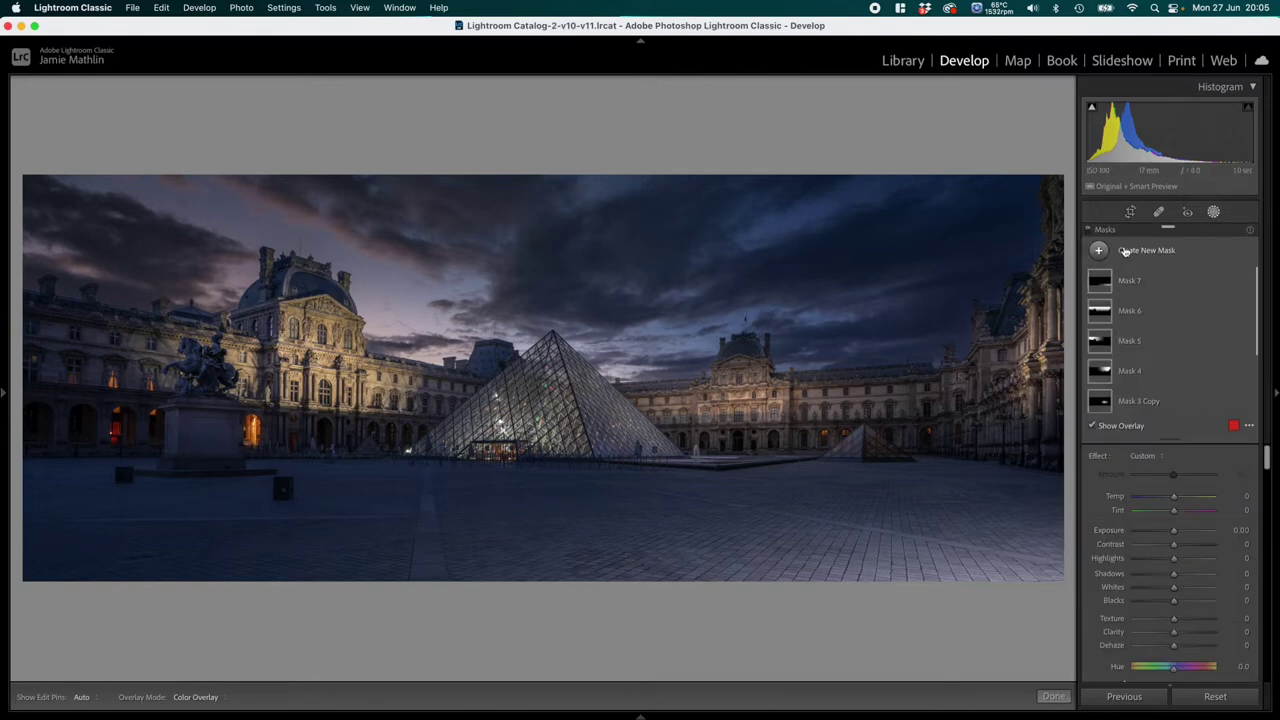
pyautogui.click(1125, 251)
pyautogui.click(1135, 355)
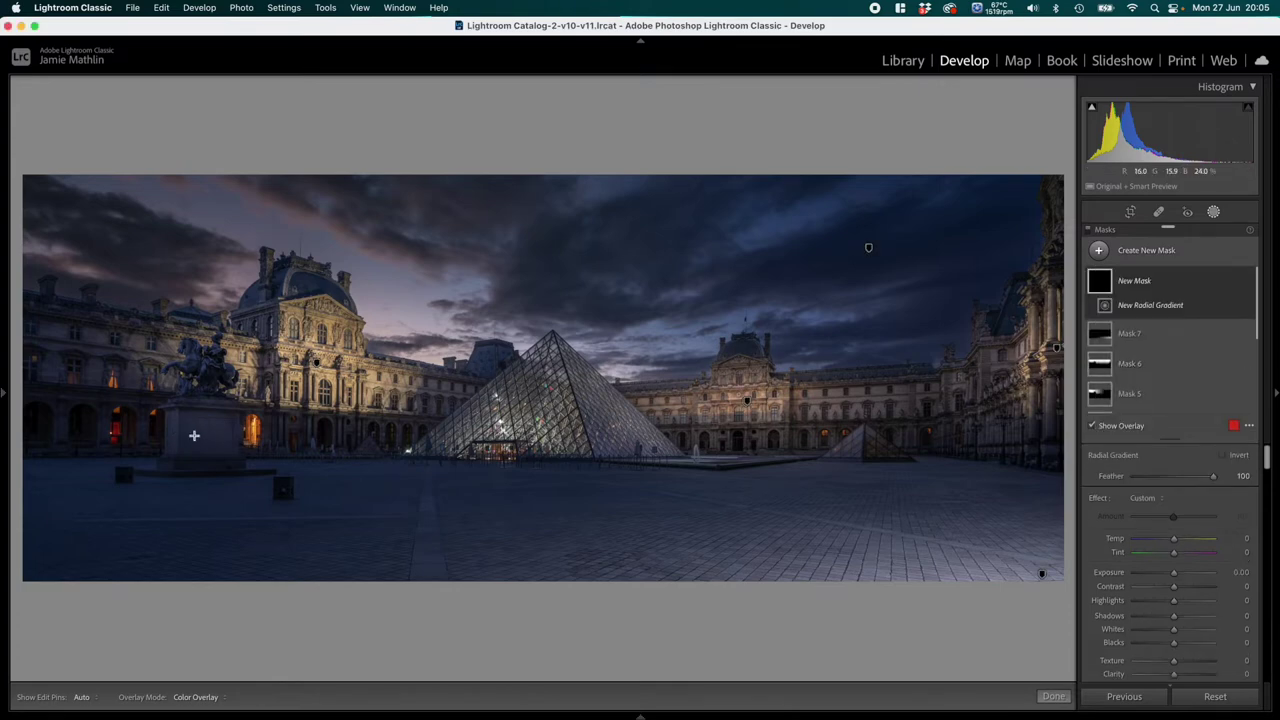
pyautogui.moveTo(171, 410); pyautogui.dragTo(196, 466)
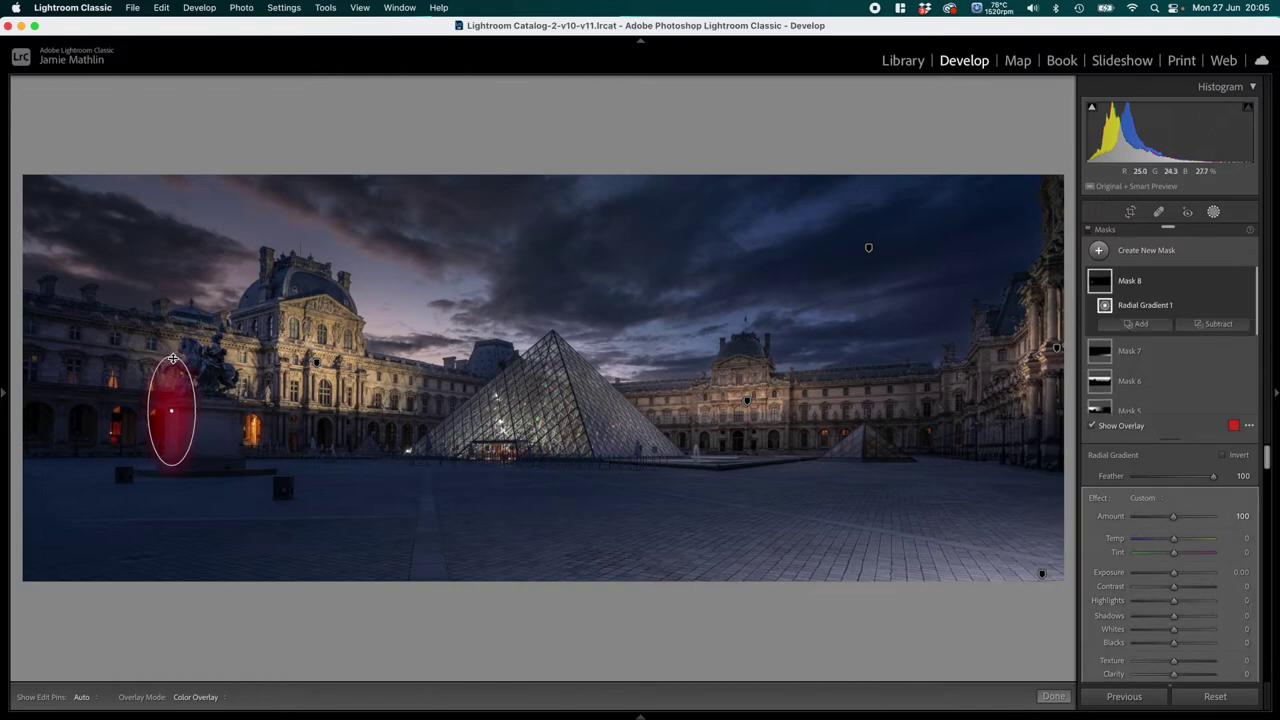
pyautogui.moveTo(173, 358); pyautogui.dragTo(171, 327)
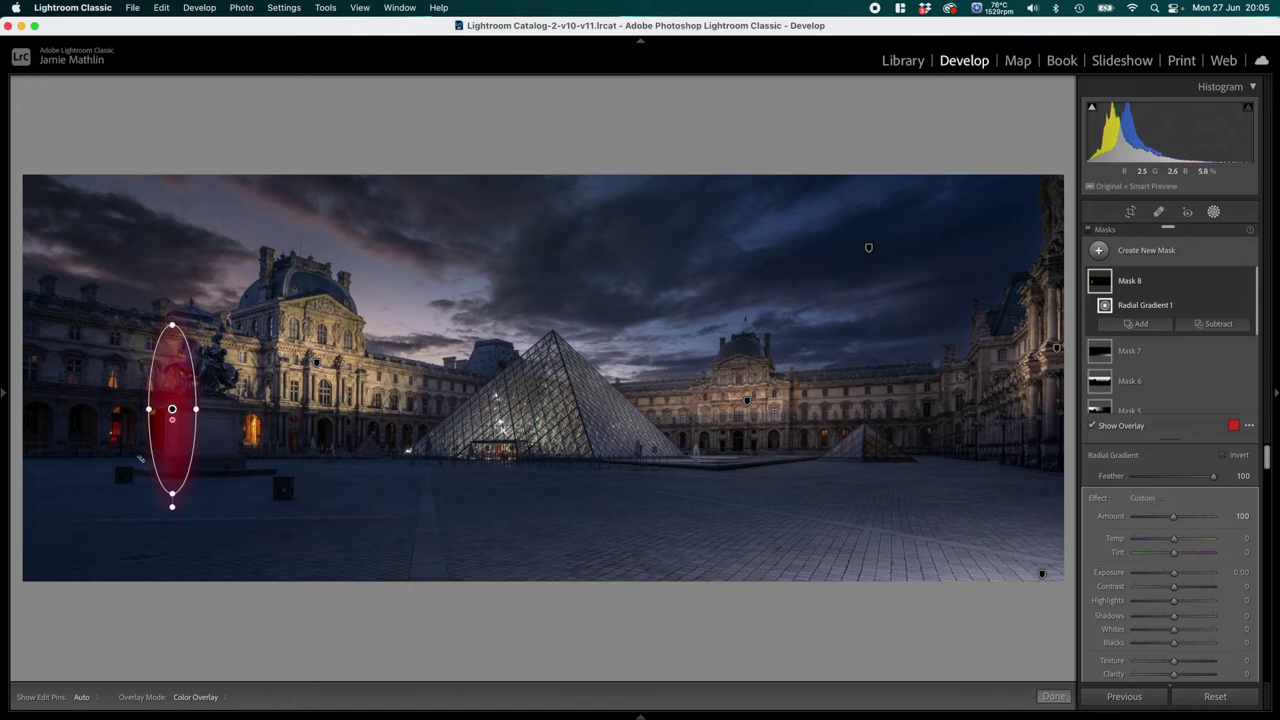
pyautogui.moveTo(148, 409); pyautogui.dragTo(146, 409)
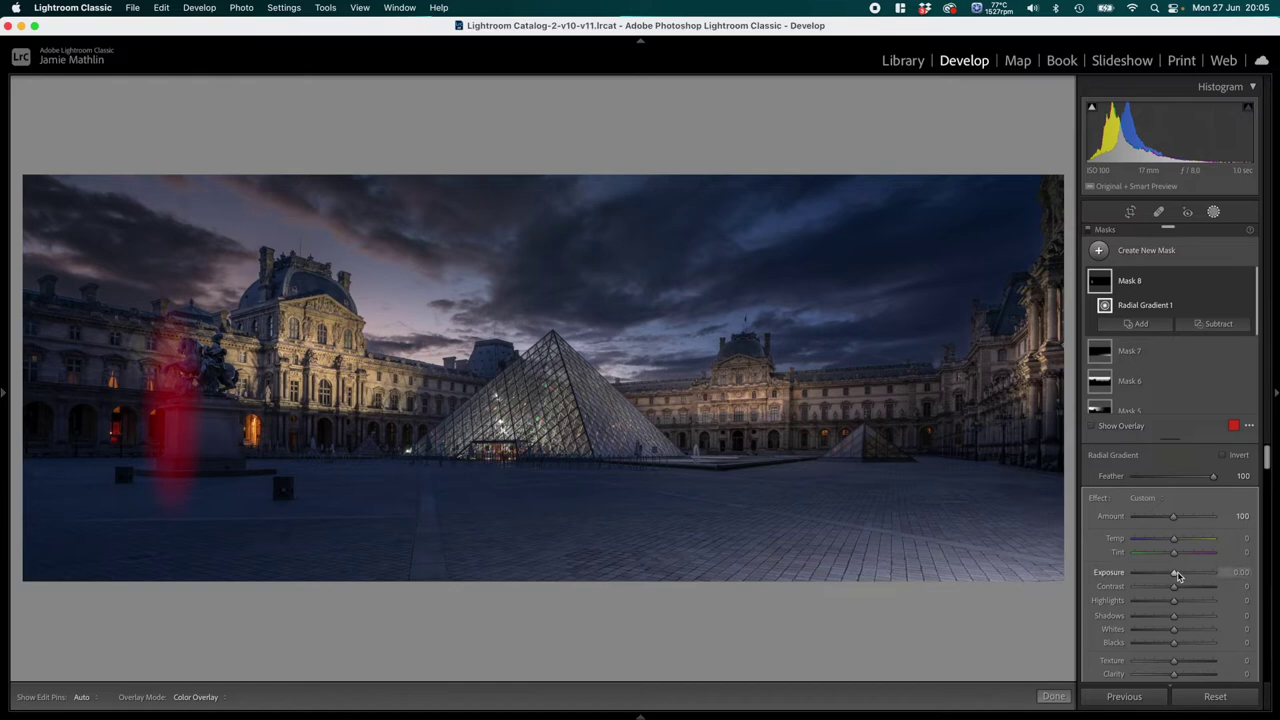
pyautogui.moveTo(1178, 577); pyautogui.dragTo(1195, 577)
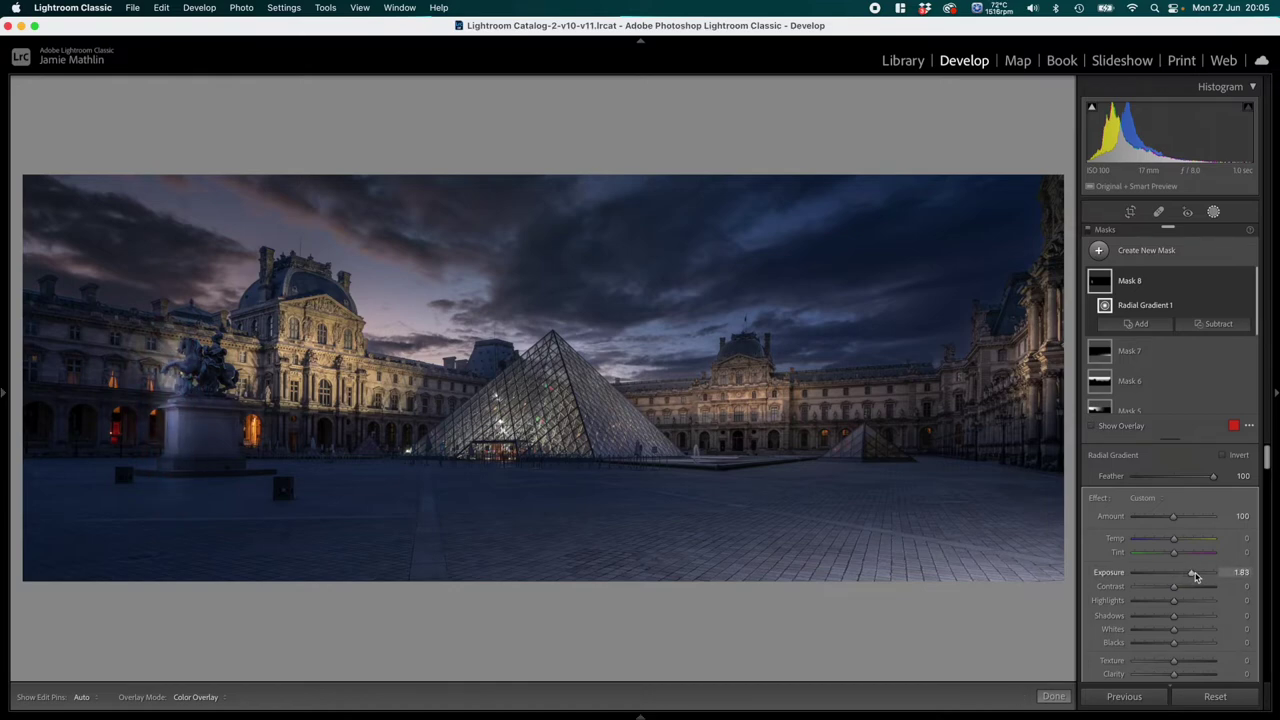
pyautogui.moveTo(1193, 579); pyautogui.dragTo(1179, 540)
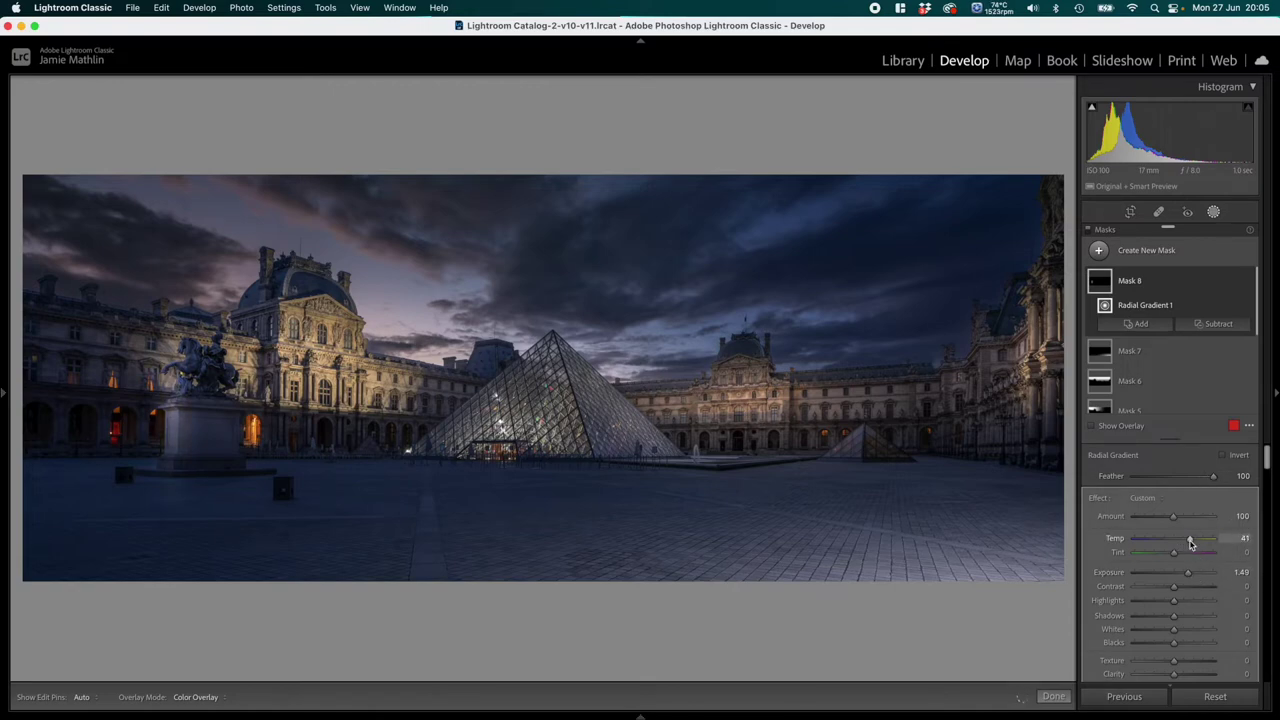
# Step: Duplicate Mask 8, move the copy onto the statue and pedestal, widen it, and warm to Temp 60
pyautogui.rightClick(172, 410)
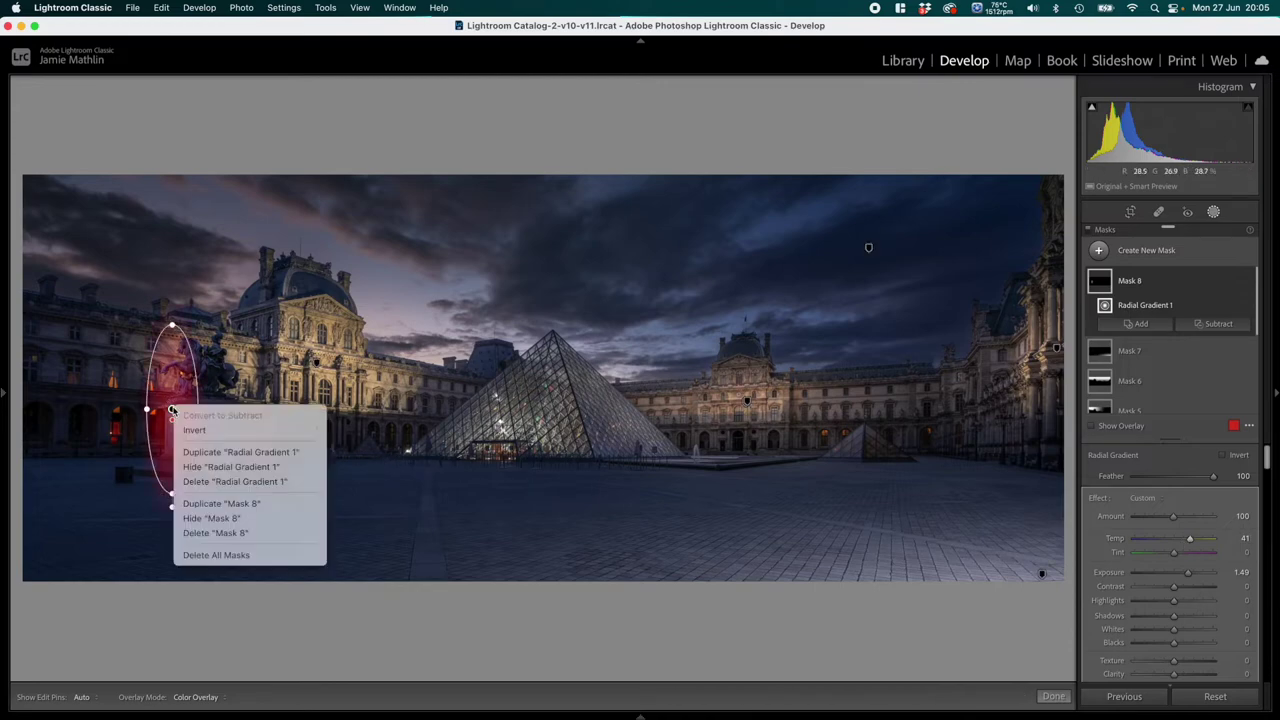
pyautogui.click(222, 503)
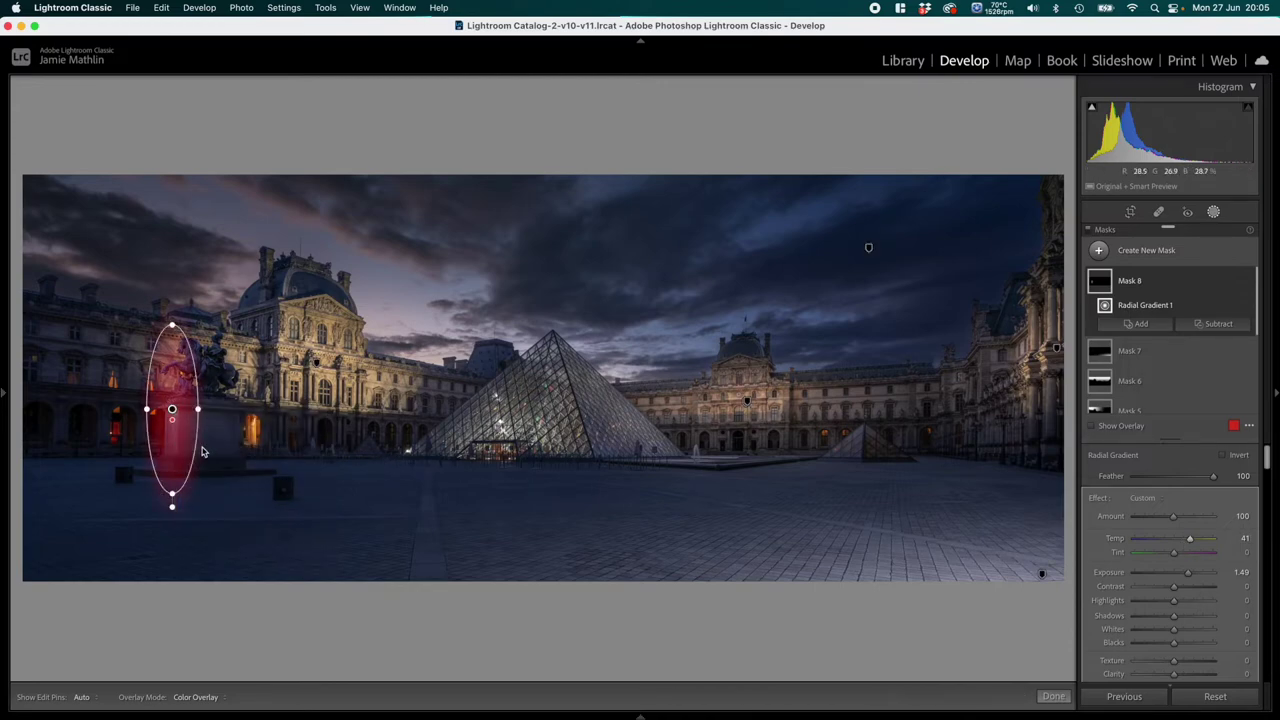
pyautogui.moveTo(172, 410); pyautogui.dragTo(217, 414)
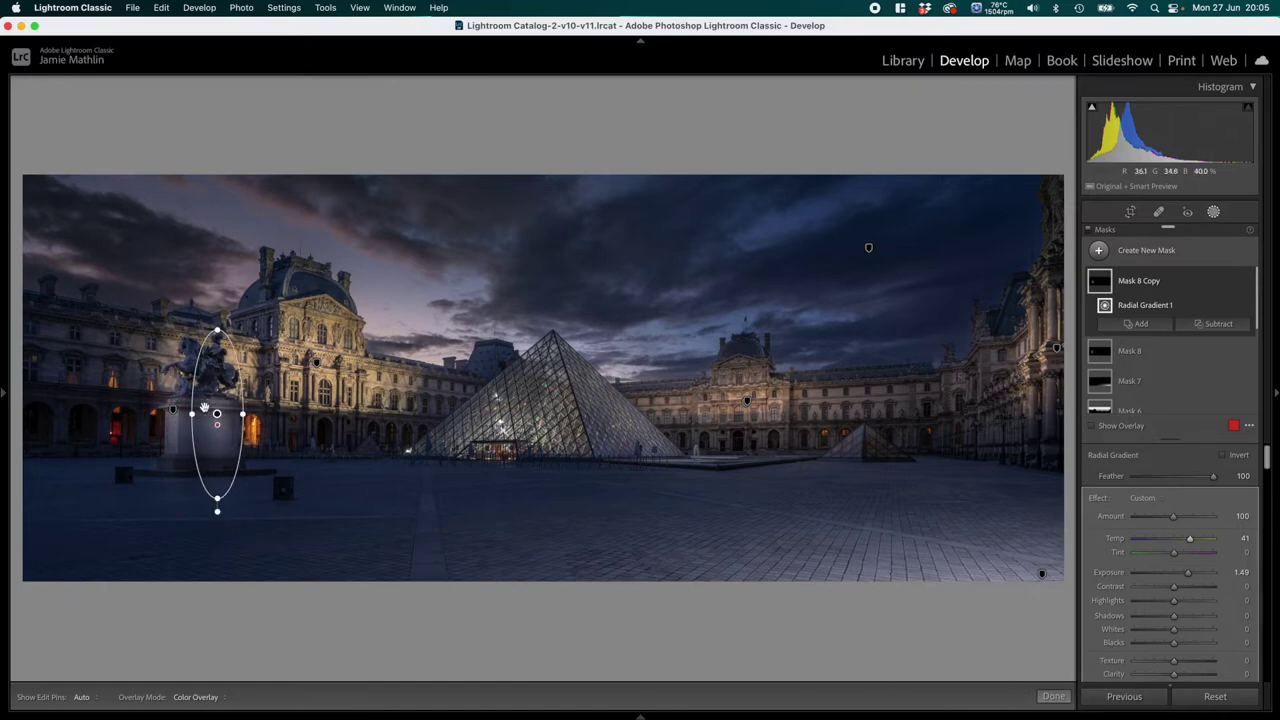
pyautogui.moveTo(191, 412); pyautogui.dragTo(213, 417)
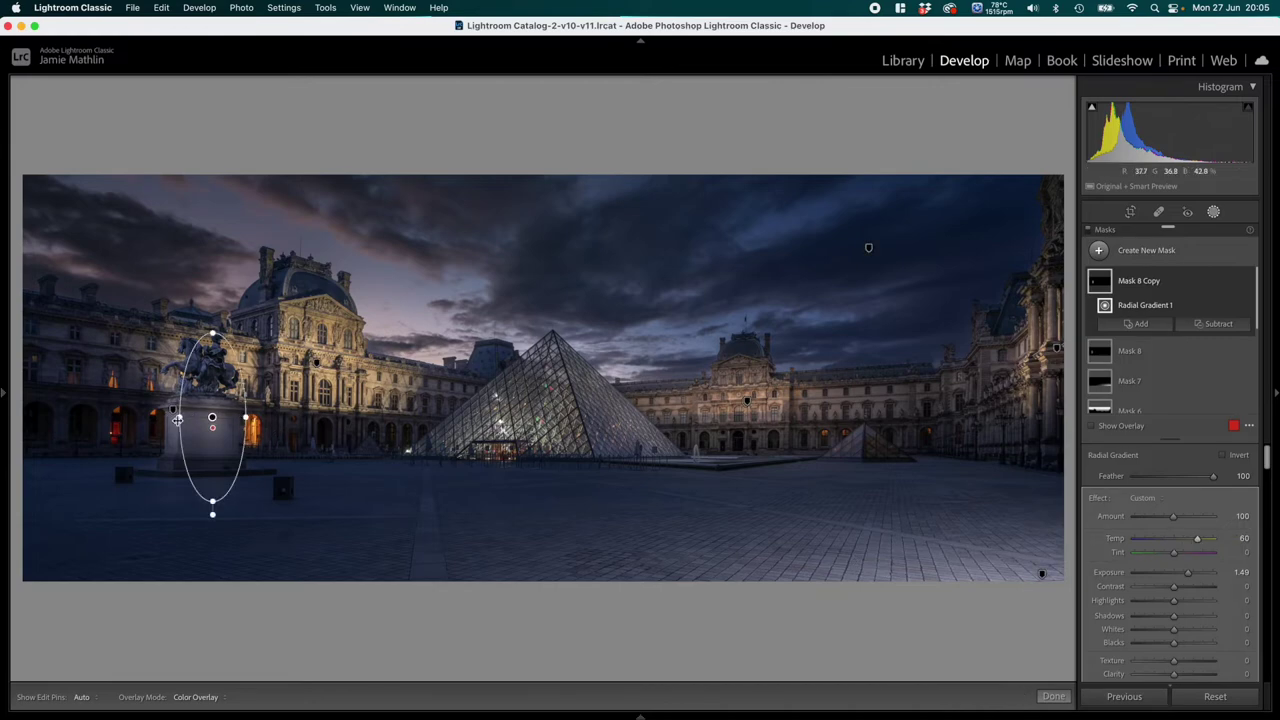
pyautogui.moveTo(177, 420); pyautogui.dragTo(172, 420)
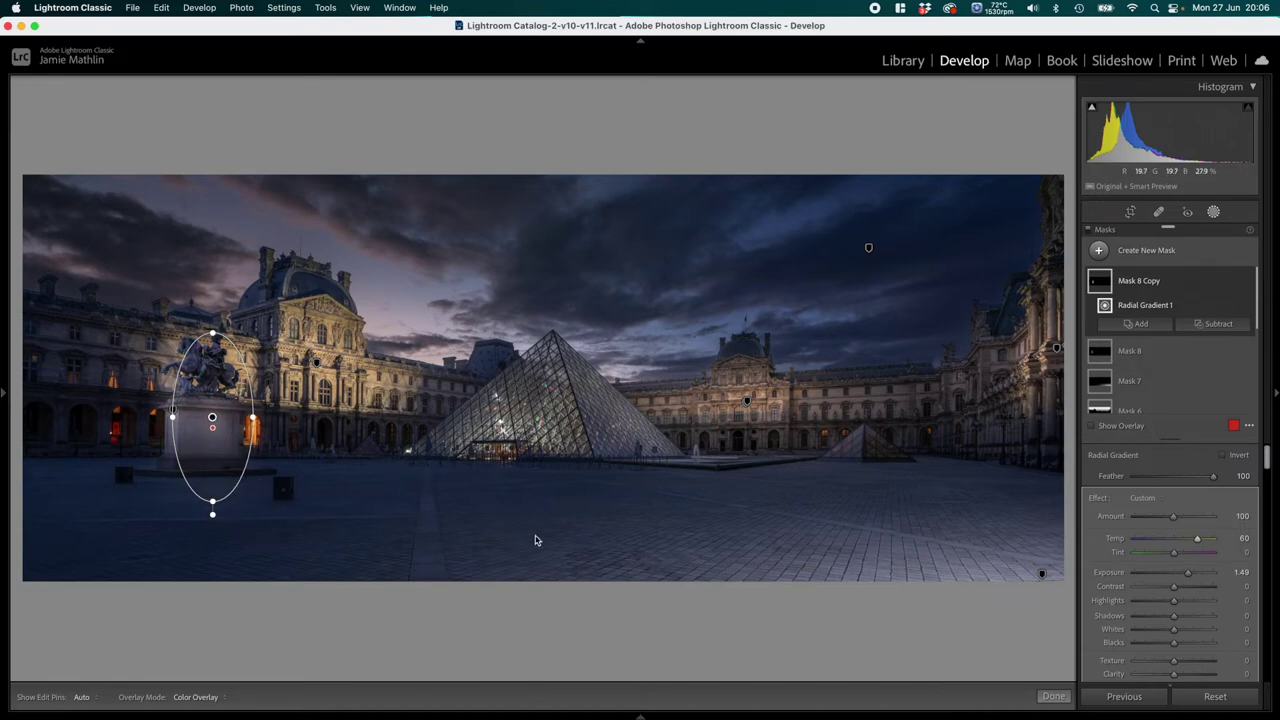
# Step: Draw a new radial gradient on the plaza beside the statue, then shift and narrow it
pyautogui.click(1133, 251)
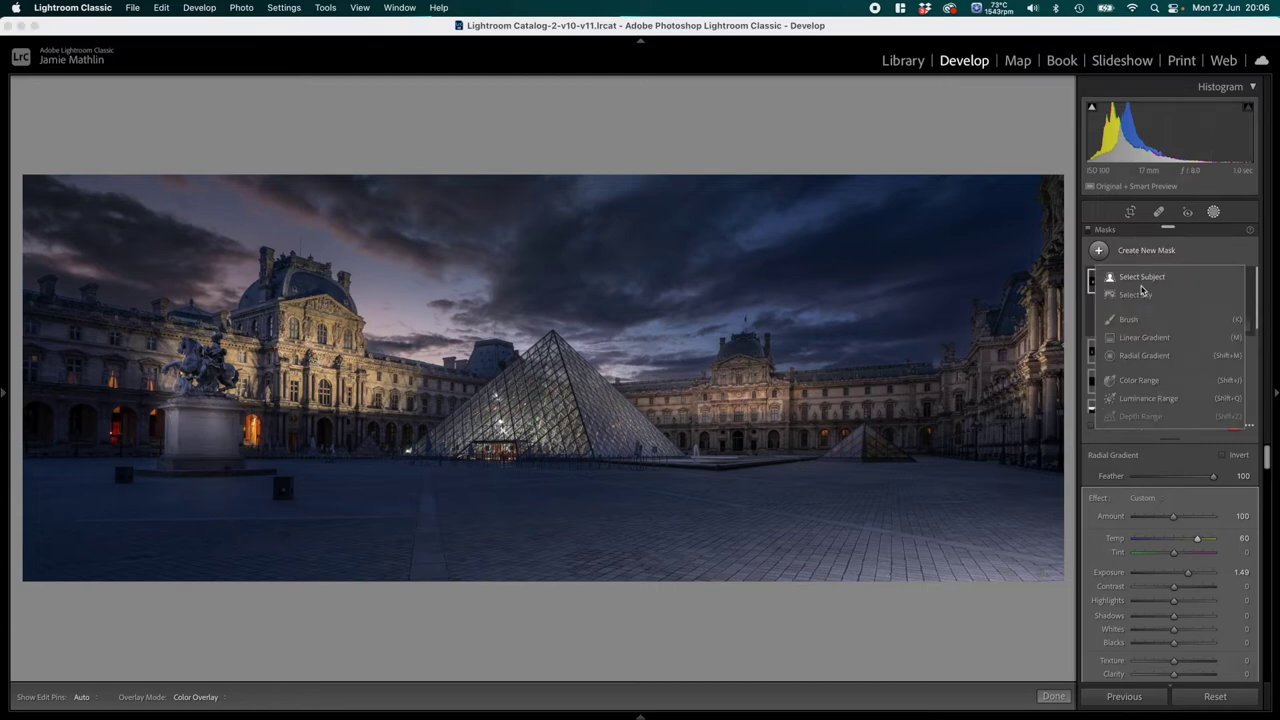
pyautogui.click(1137, 361)
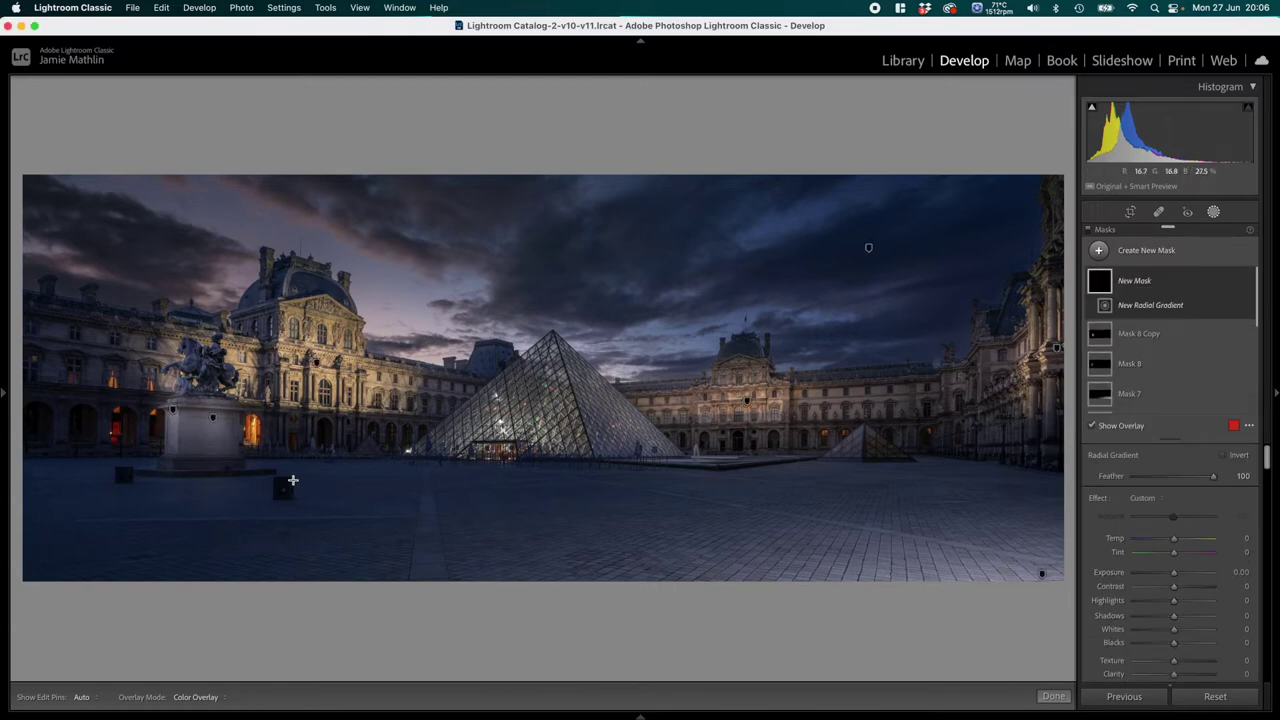
pyautogui.moveTo(244, 486); pyautogui.dragTo(272, 510)
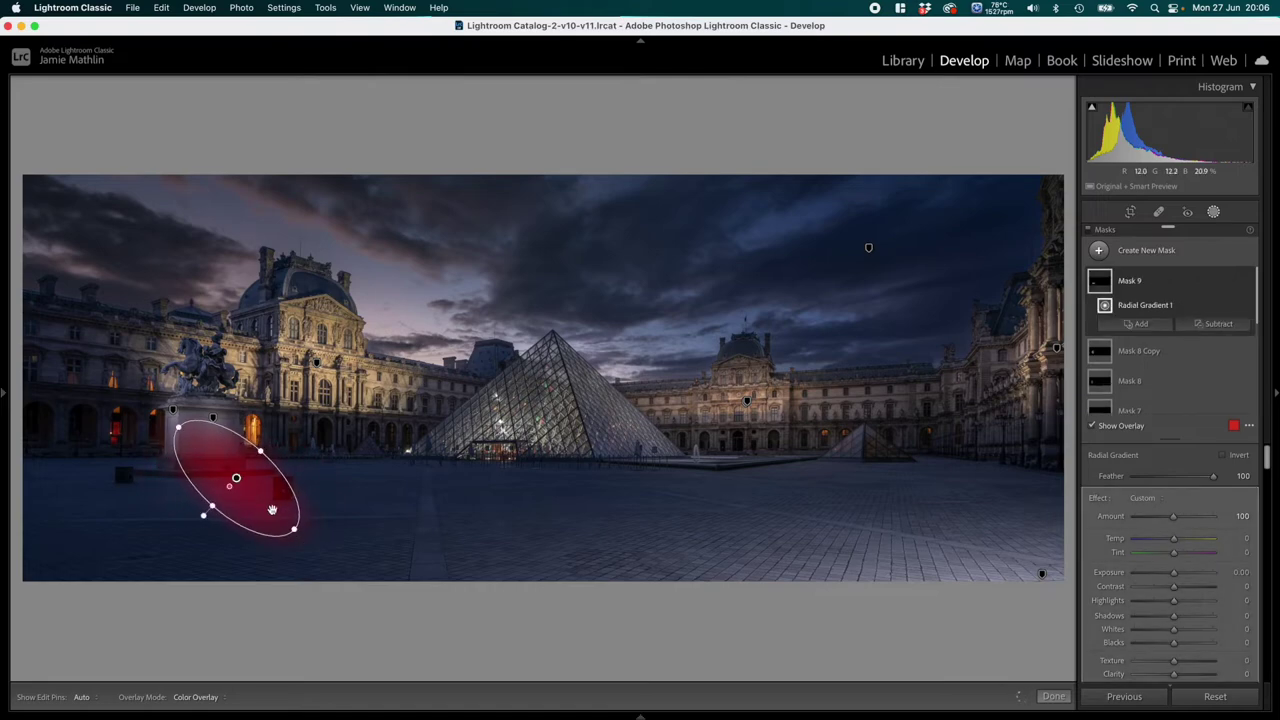
pyautogui.moveTo(222, 477); pyautogui.dragTo(263, 490)
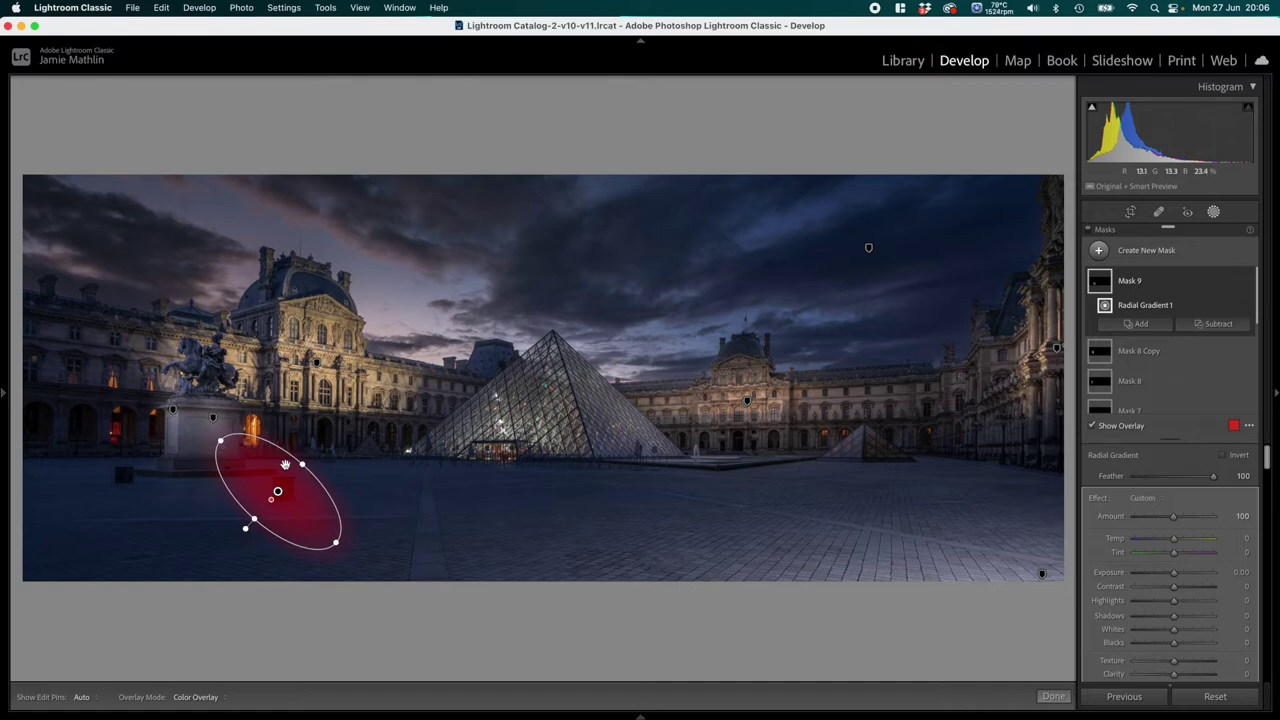
pyautogui.moveTo(300, 465); pyautogui.dragTo(295, 470)
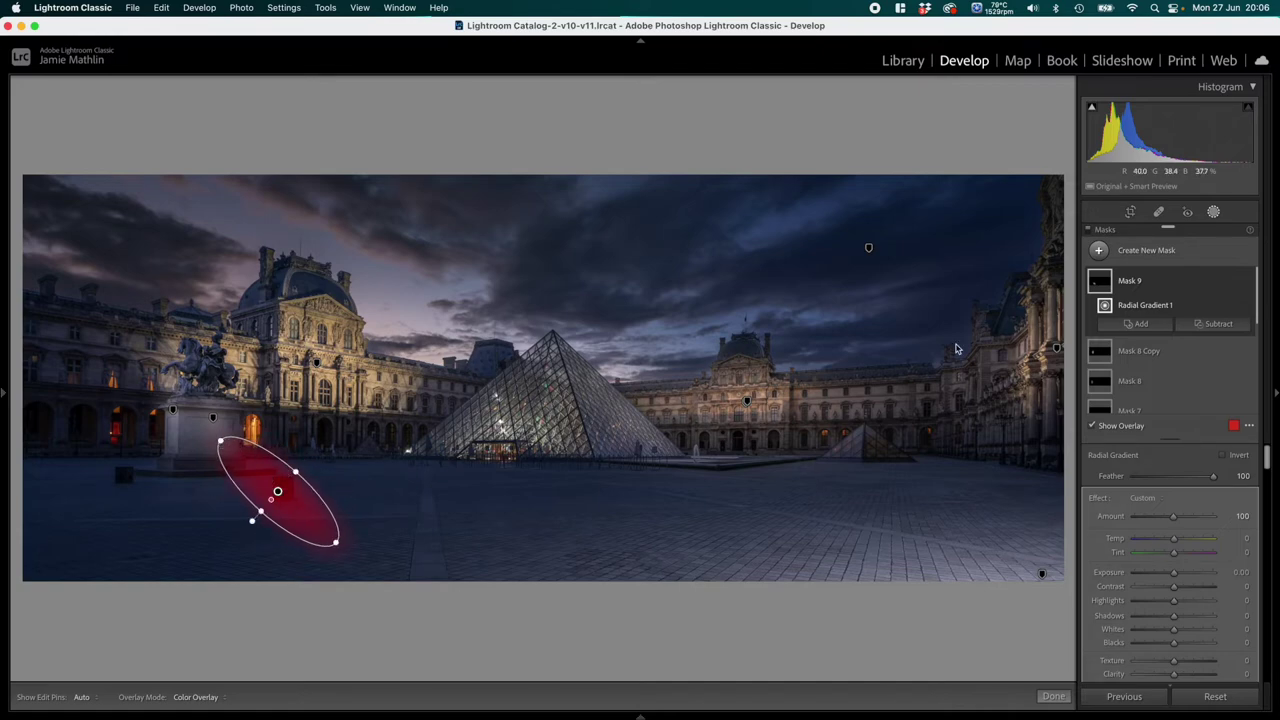
# Step: Set the plaza gradient's Exposure to 1.68 and rotate it to a flatter angle
pyautogui.moveTo(1174, 572); pyautogui.dragTo(1180, 577)
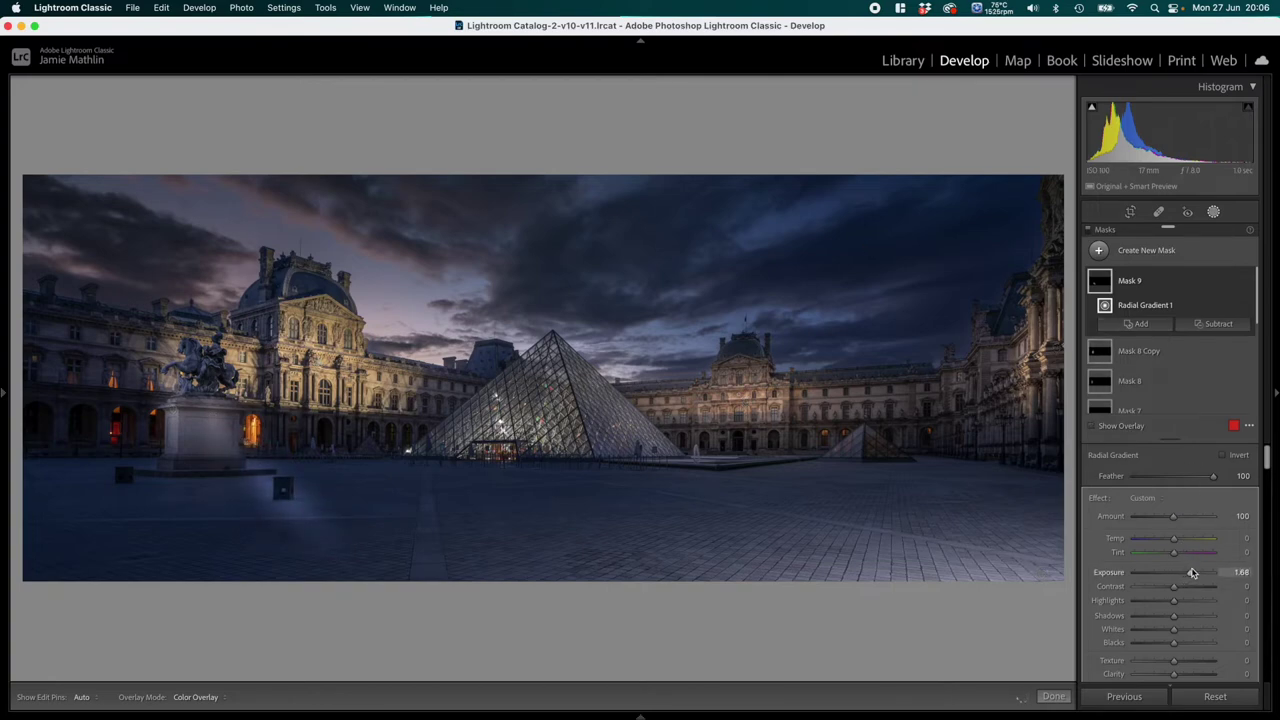
pyautogui.moveTo(1192, 572); pyautogui.dragTo(1192, 572)
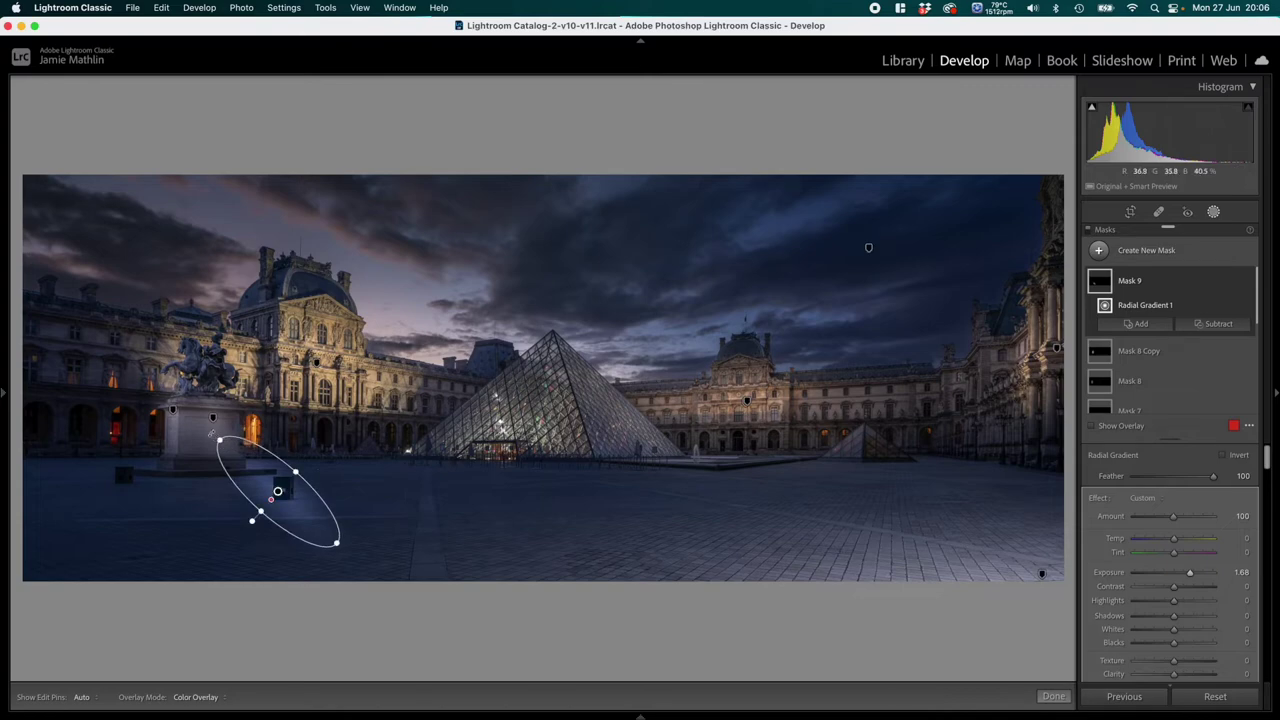
pyautogui.moveTo(211, 432); pyautogui.dragTo(190, 470)
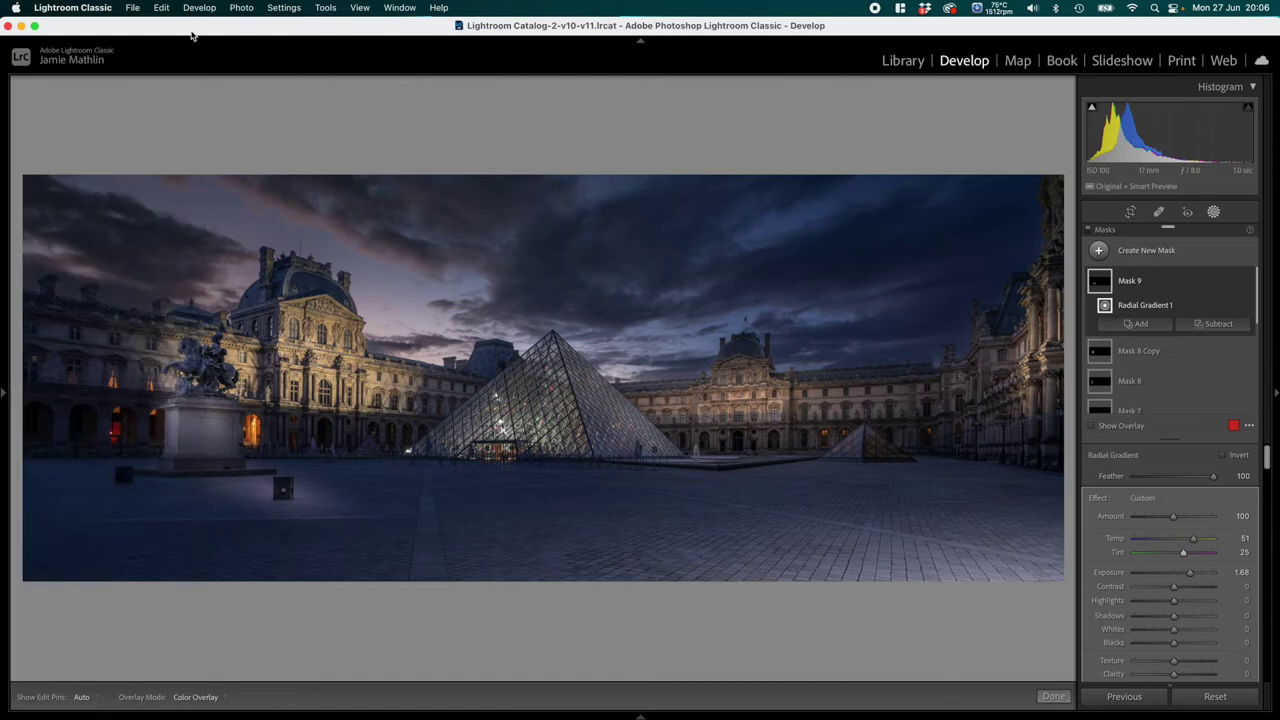
# Step: View the photo at 100% and scroll to the plaza area
pyautogui.moveTo(6, 393)
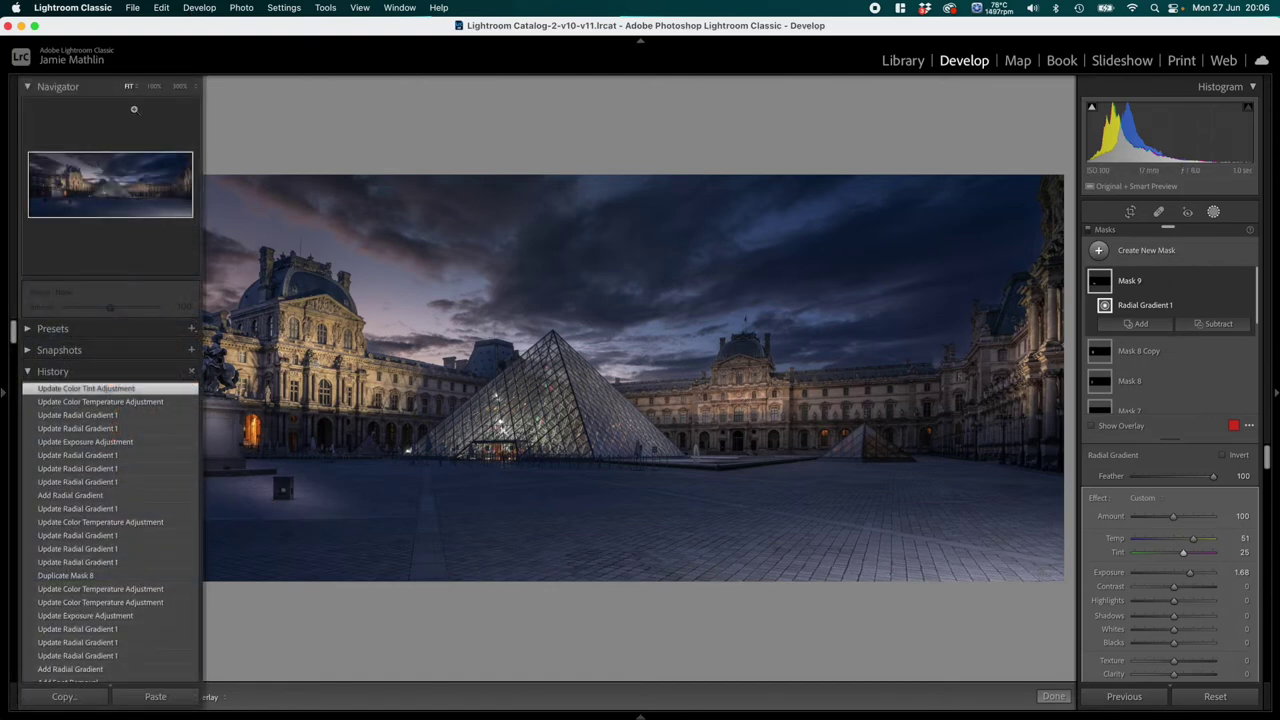
pyautogui.click(153, 89)
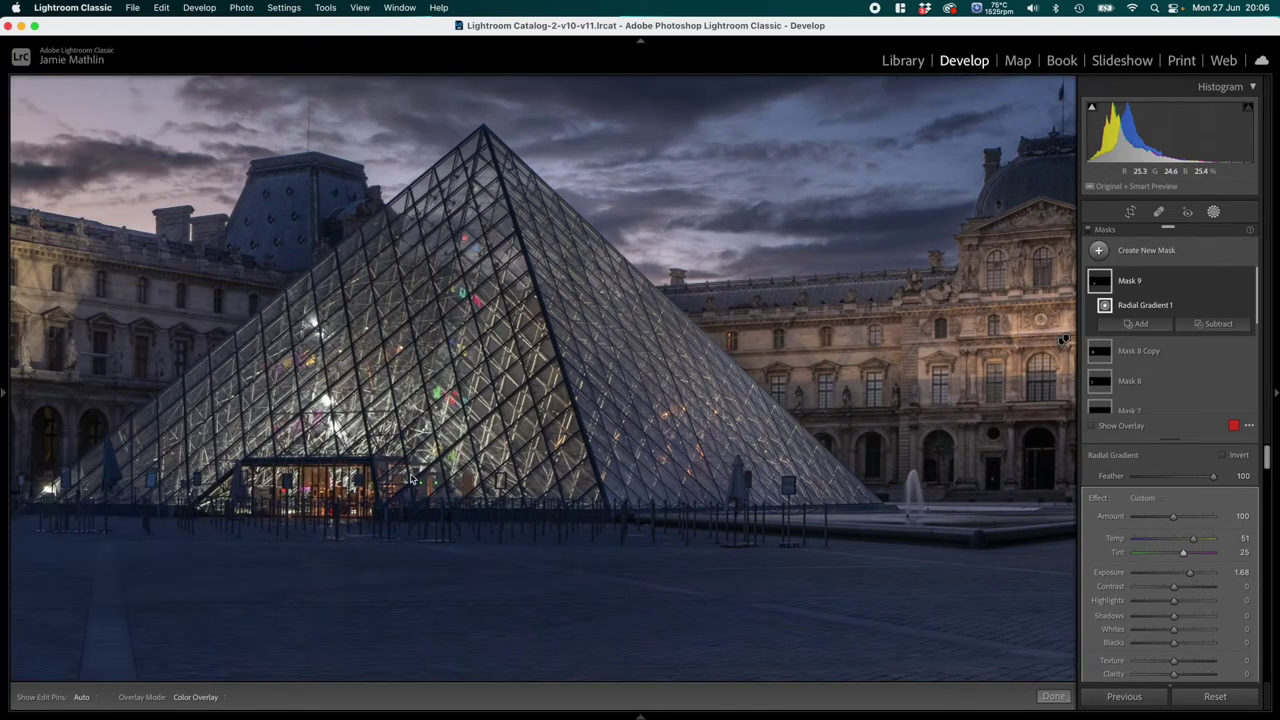
pyautogui.hscroll(-10, 410, 480)
pyautogui.scroll(-3, 410, 480)
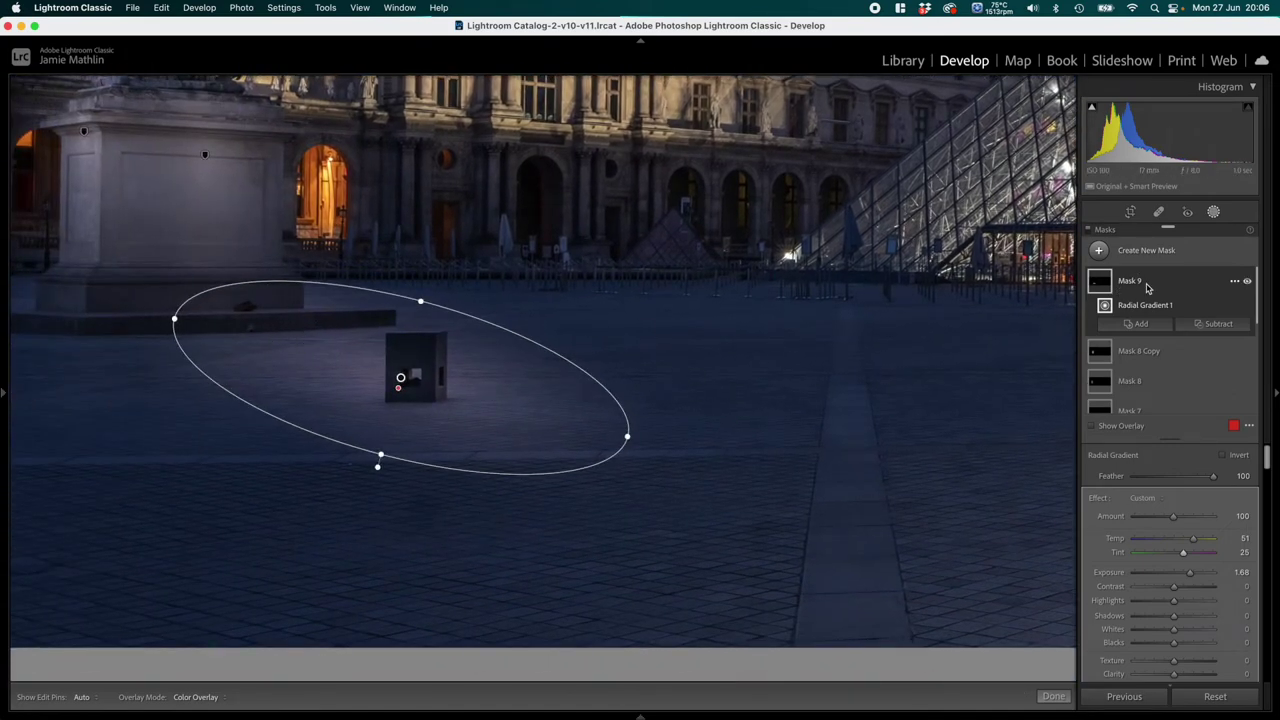
# Step: Subtract a Feather 100 brushed area from Mask 9 just below the small dark block
pyautogui.click(1211, 325)
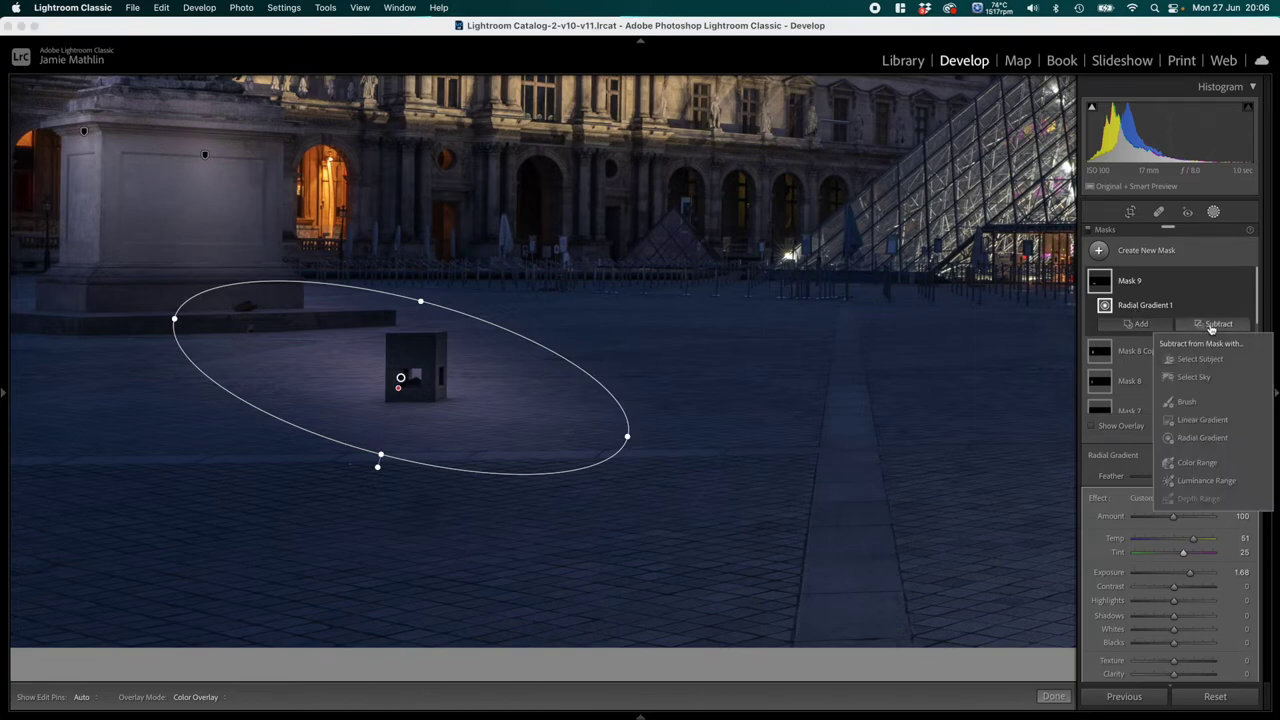
pyautogui.click(1195, 404)
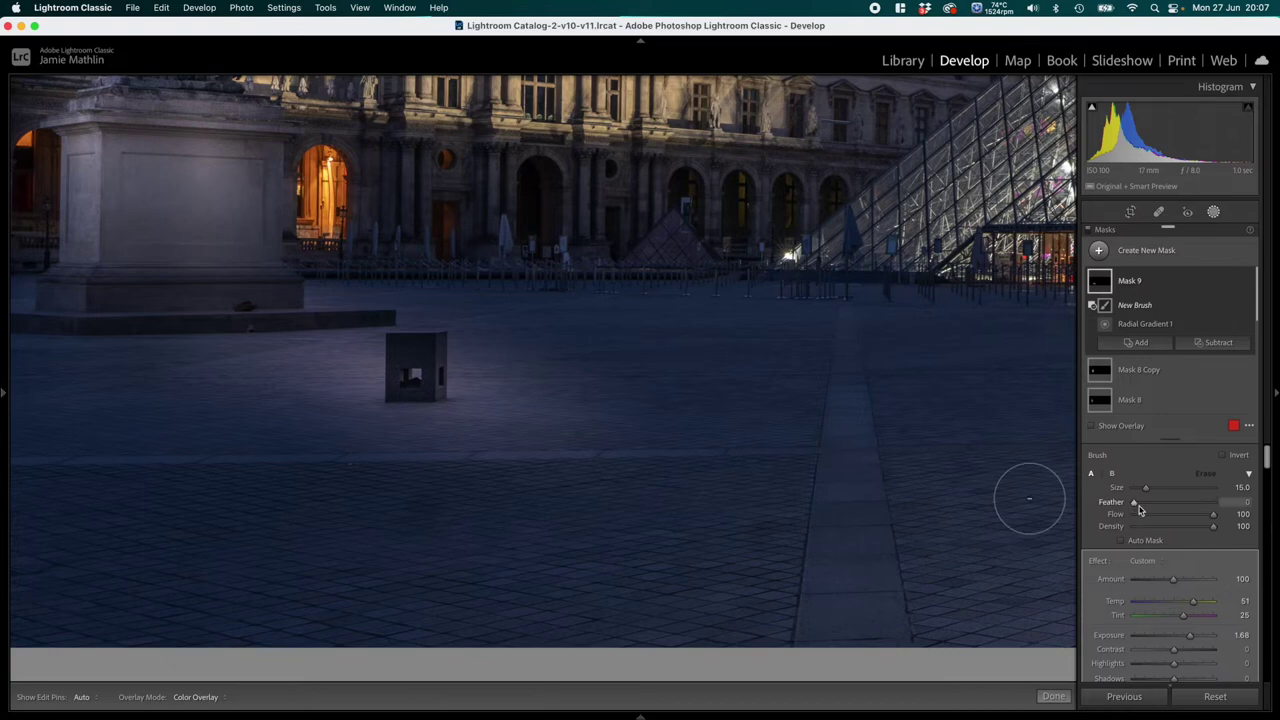
pyautogui.moveTo(1135, 508); pyautogui.dragTo(1221, 509)
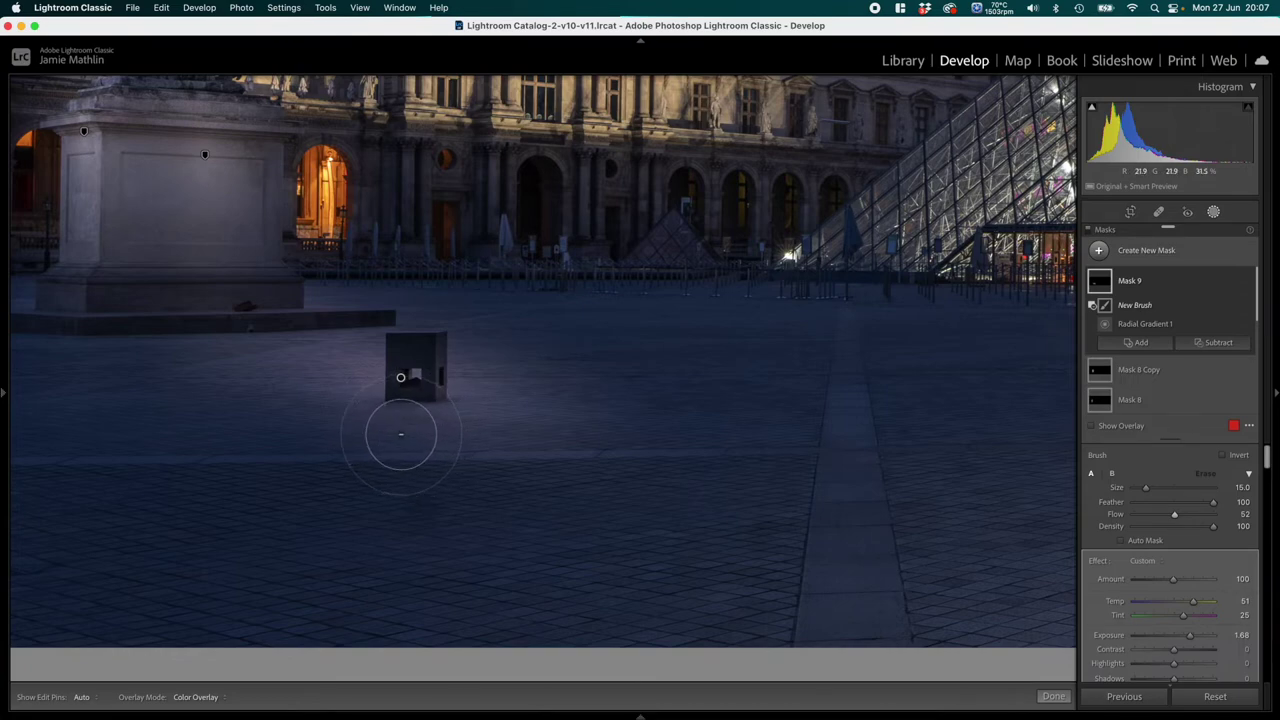
pyautogui.press('h')
pyautogui.press('alt')
pyautogui.click(409, 437)
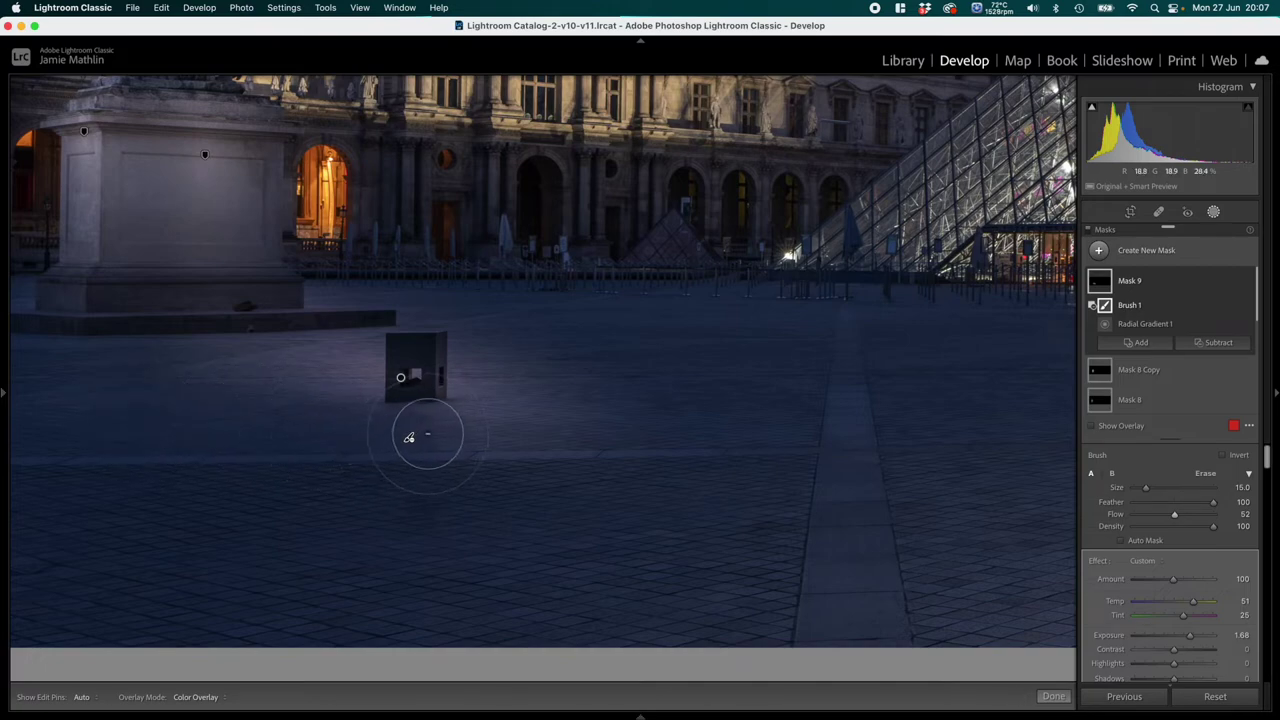
pyautogui.press('h')
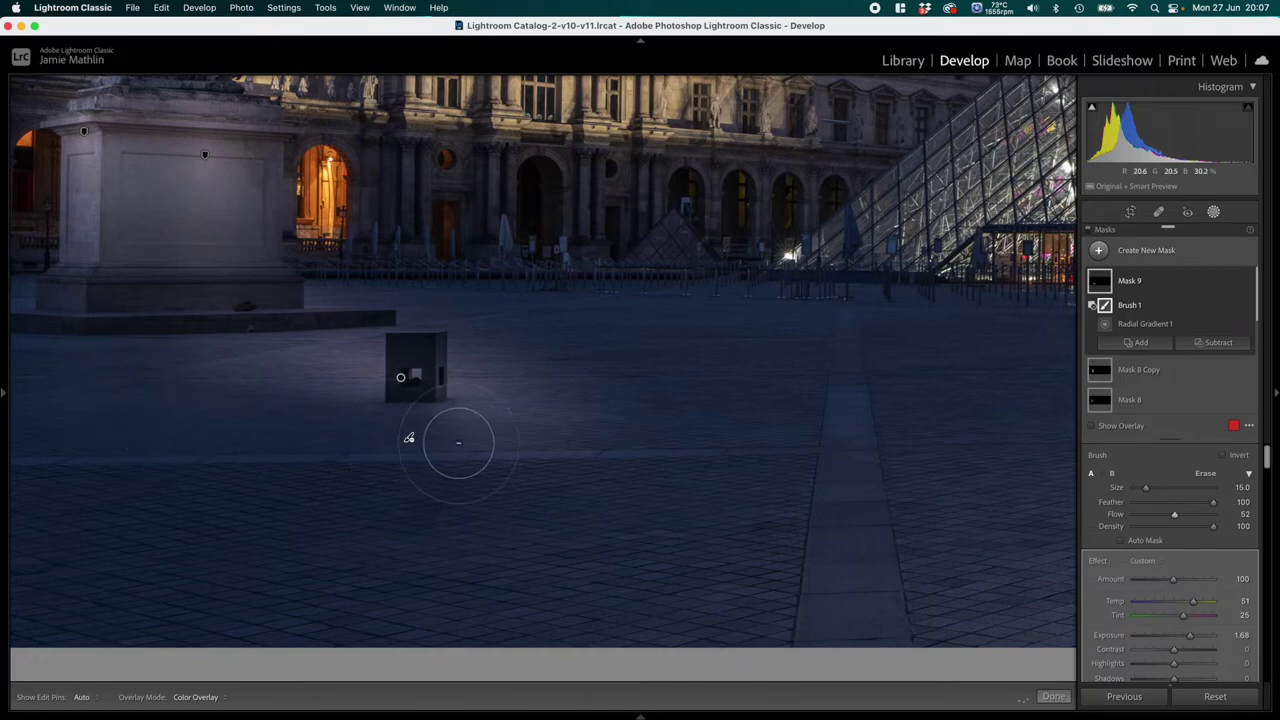
pyautogui.press('h')
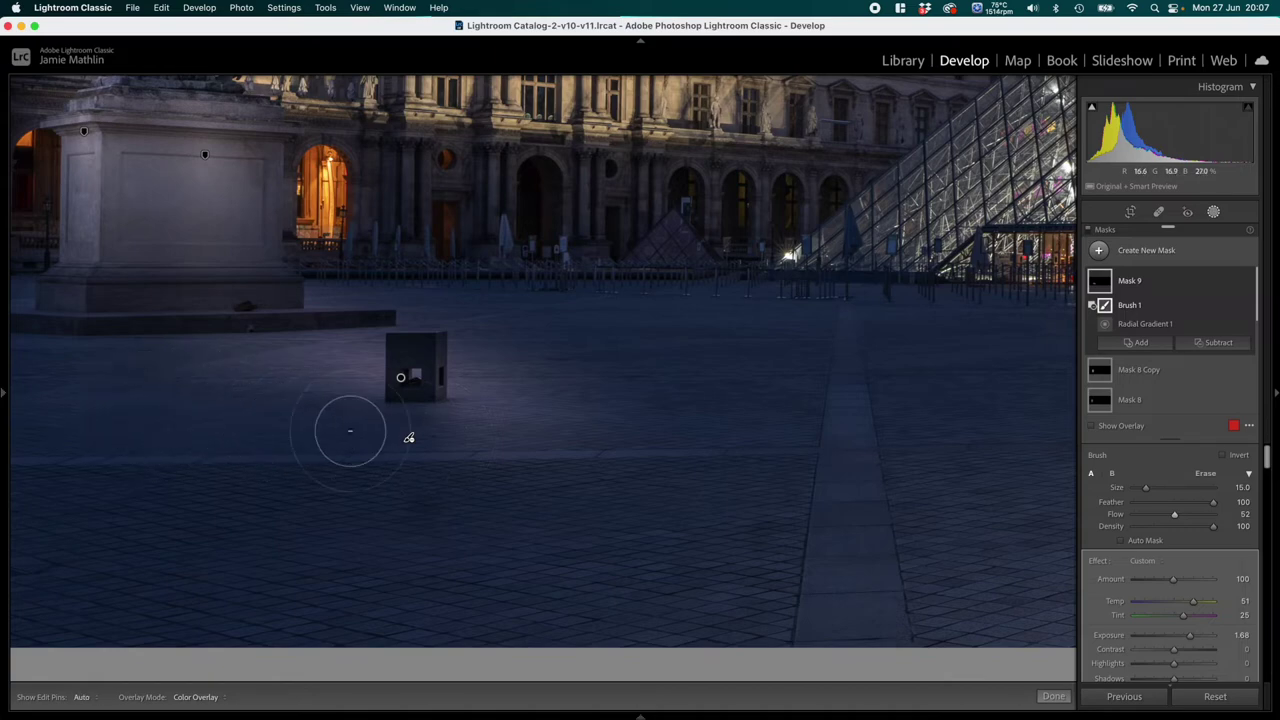
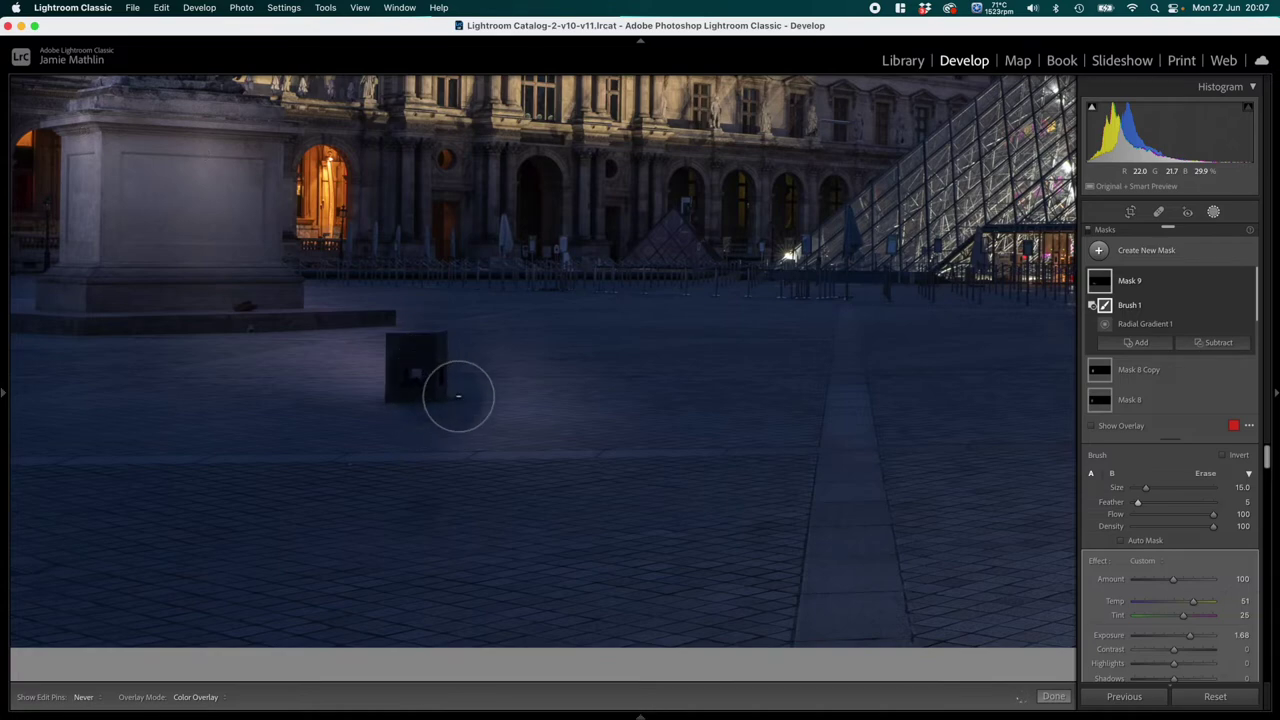
# Step: Erase Mask 9's Brush 1 from the pavement beside the small stone box, shrinking the brush
pyautogui.moveTo(498, 379)
pyautogui.mouseDown()
pyautogui.moveTo(533, 358)
pyautogui.moveTo(582, 406)
pyautogui.moveTo(527, 431)
pyautogui.moveTo(408, 430)
pyautogui.mouseUp()
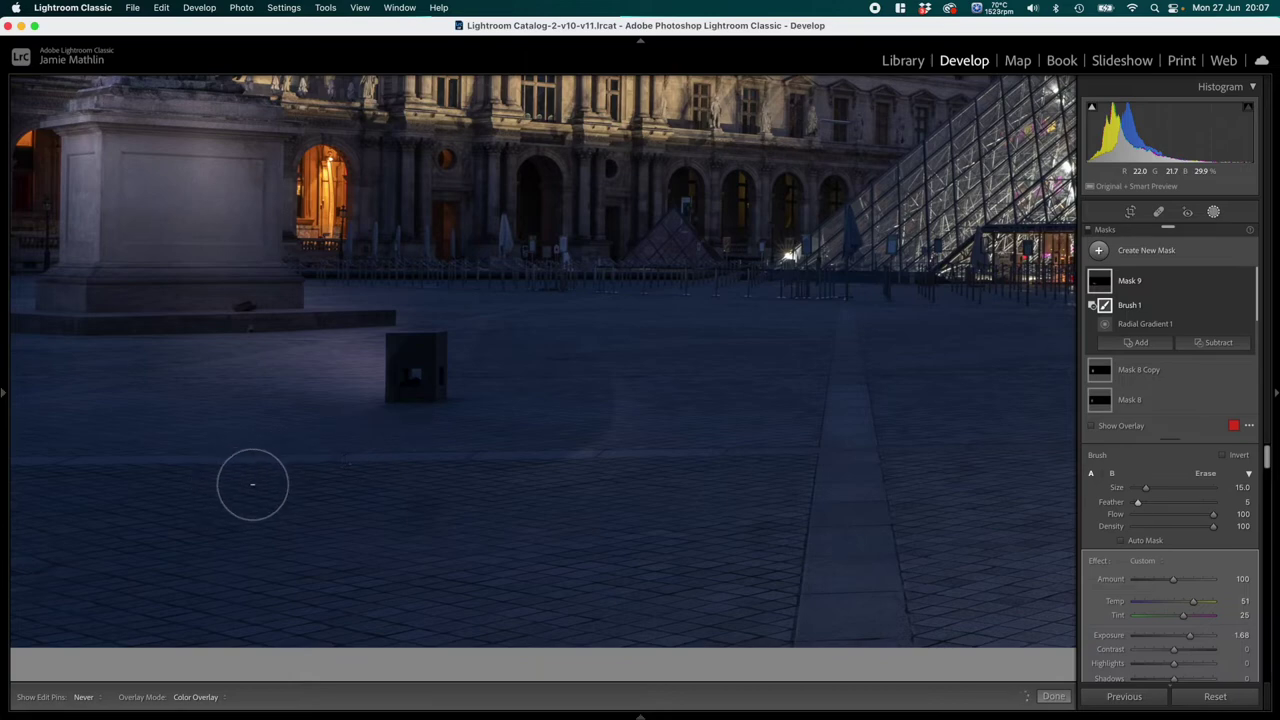
pyautogui.press('h')
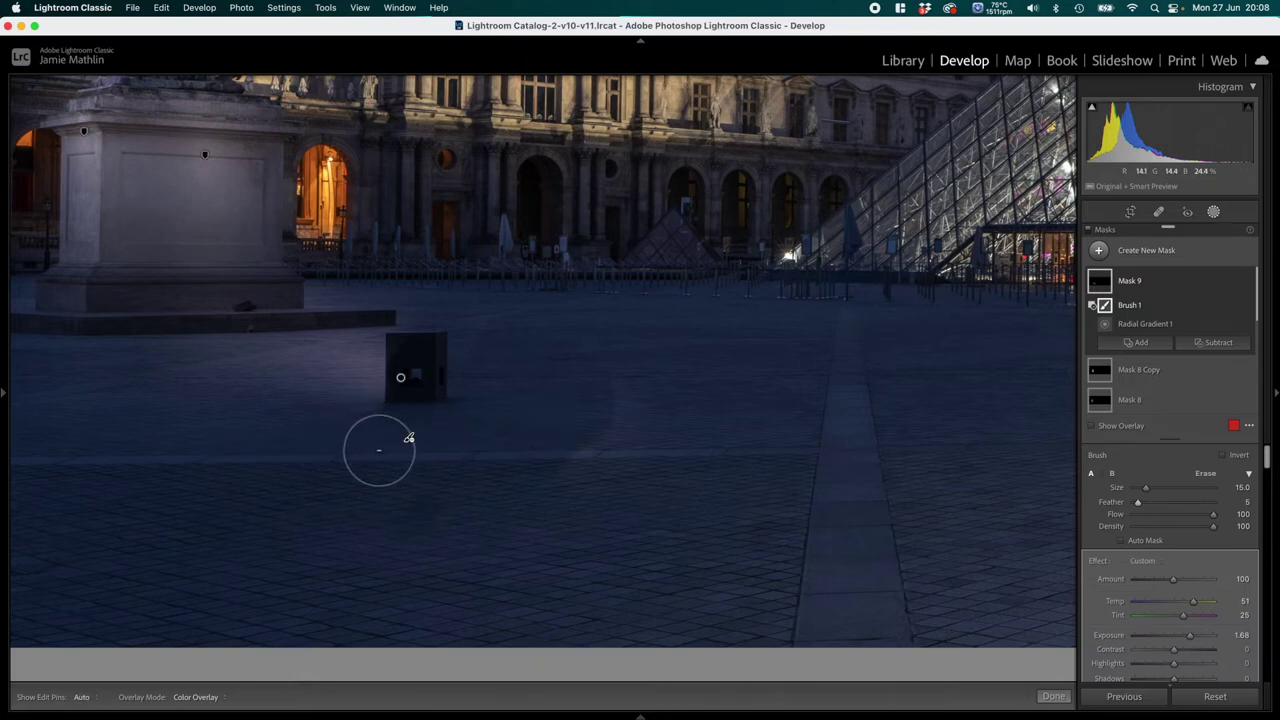
pyautogui.press('h')
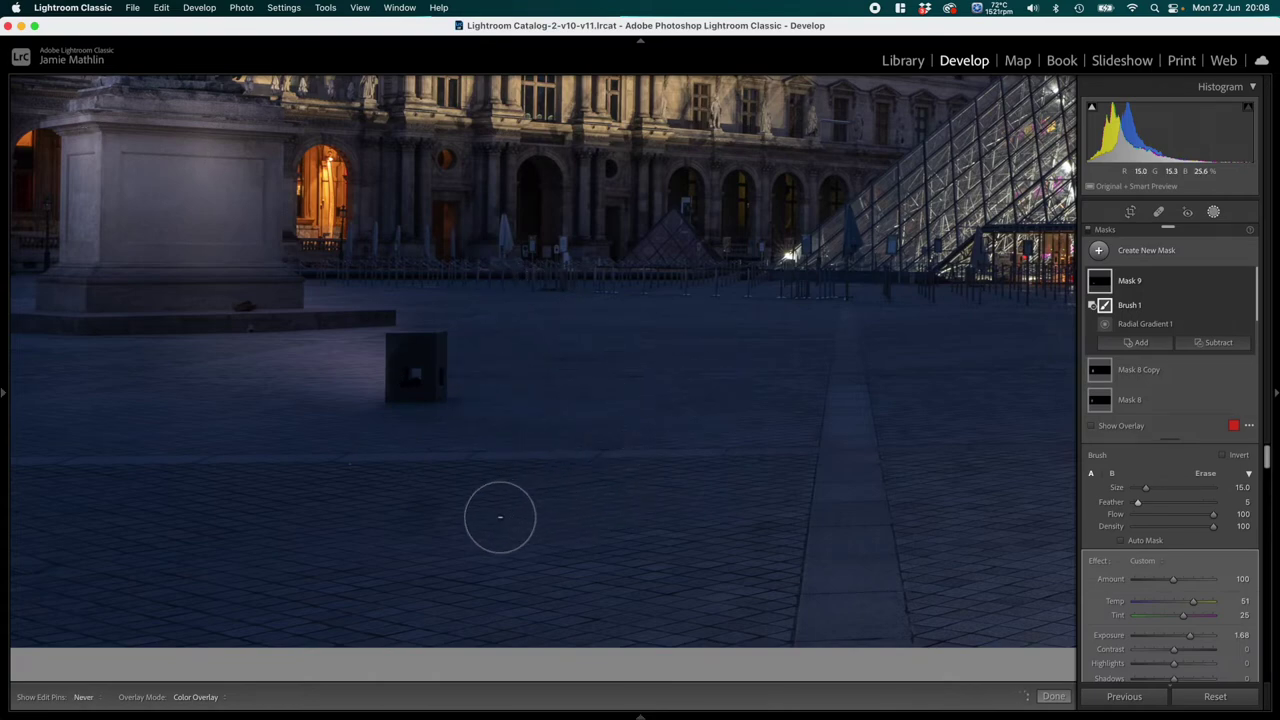
pyautogui.press('h')
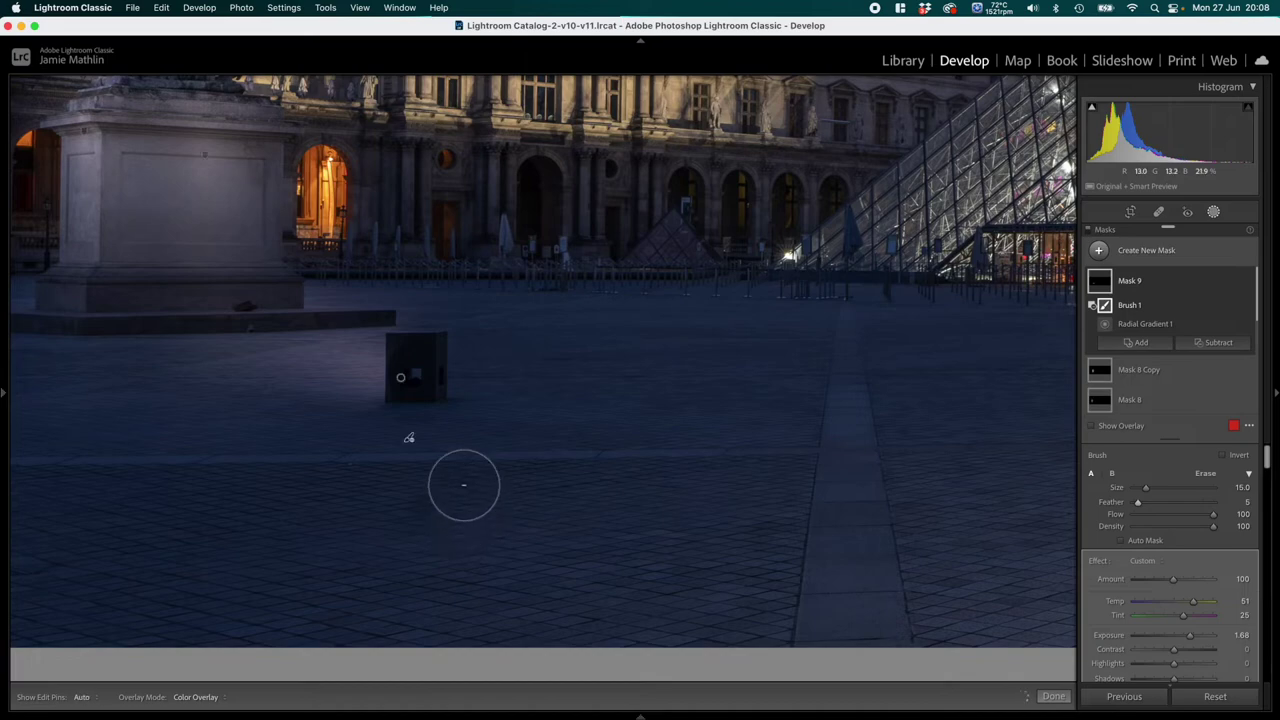
pyautogui.scroll(-10, 349, 291)
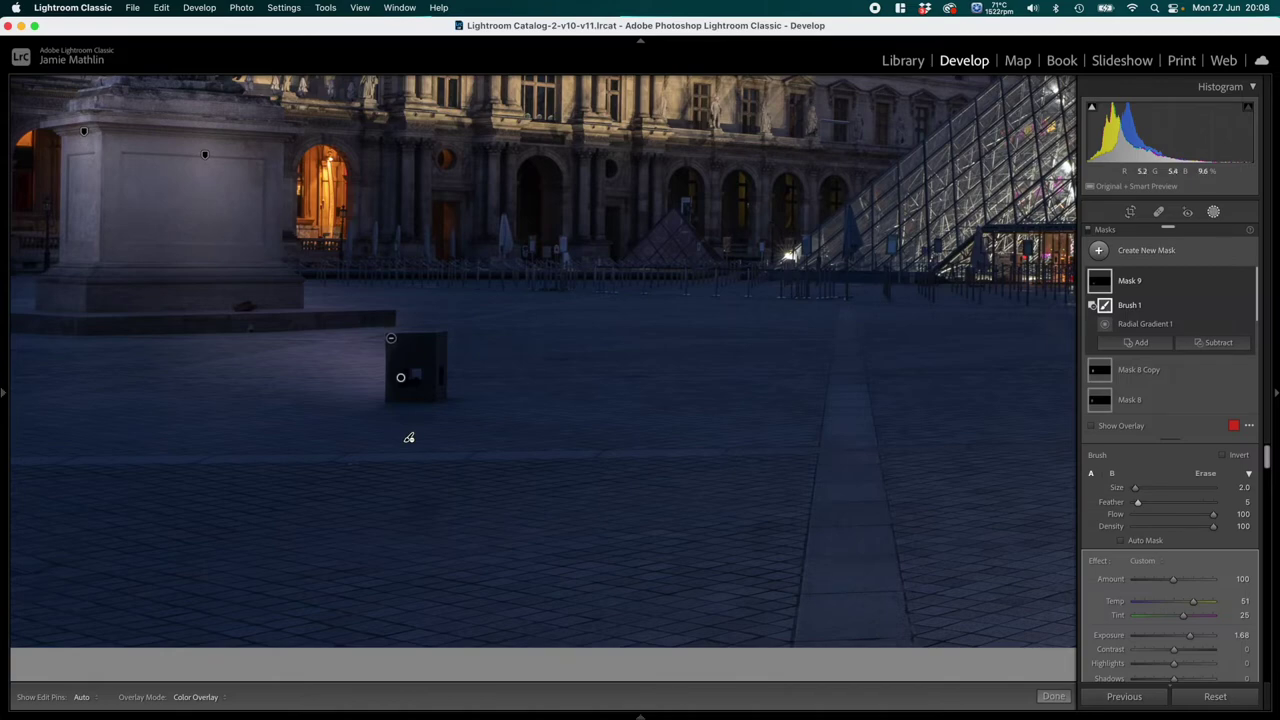
# Step: Zoom in and erase the mask up the stone block's left edge, then fit the whole panorama
pyautogui.moveTo(3, 360)
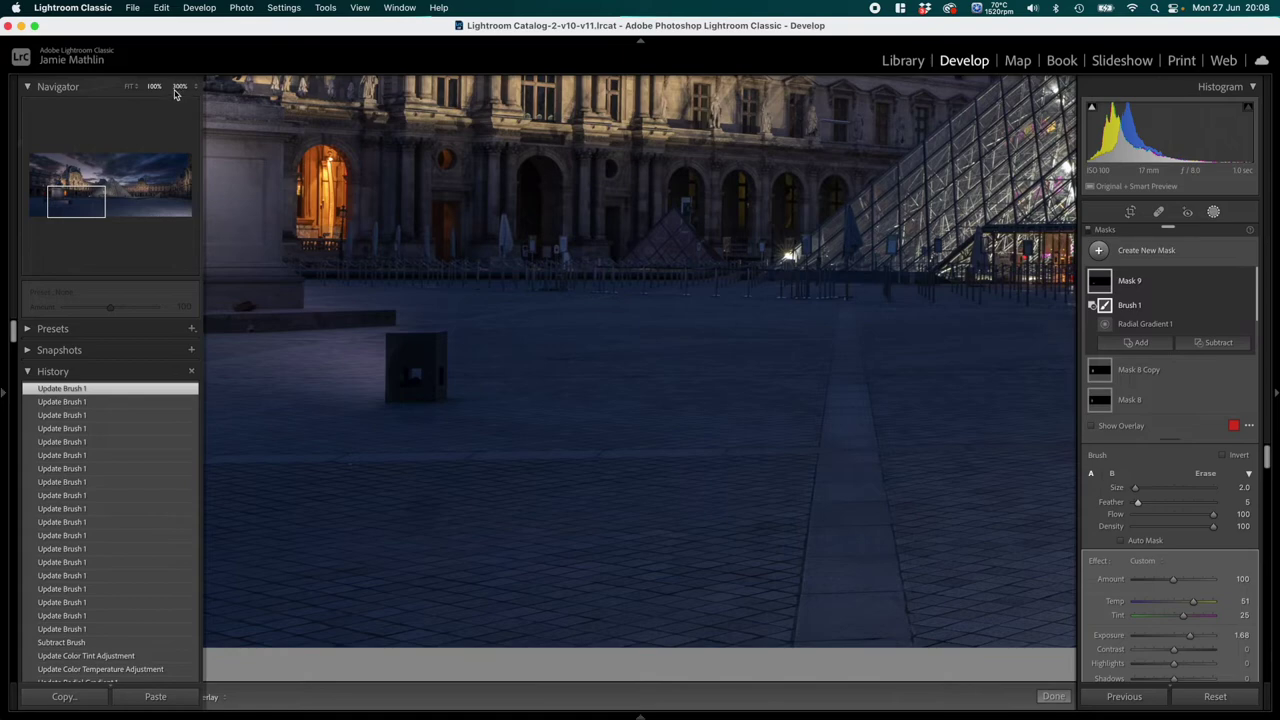
pyautogui.click(178, 87)
pyautogui.click(508, 376)
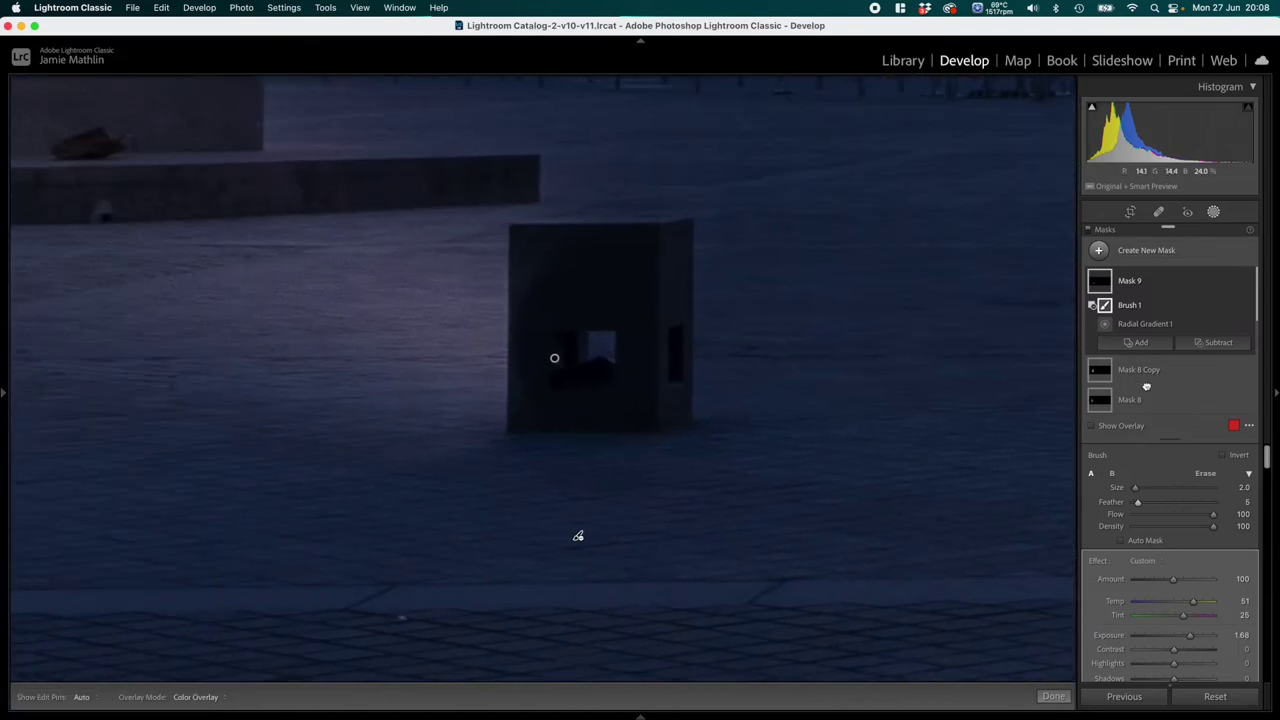
pyautogui.moveTo(577, 534); pyautogui.dragTo(586, 534)
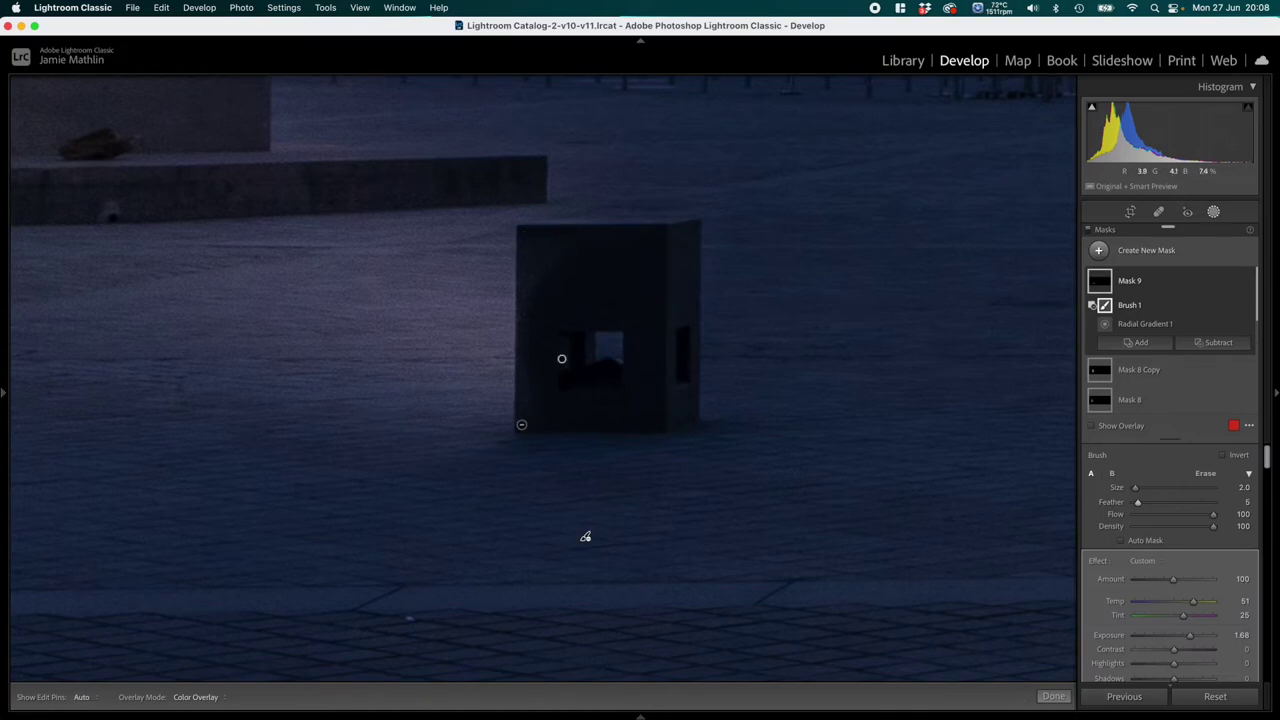
pyautogui.moveTo(520, 423); pyautogui.dragTo(525, 269)
pyautogui.press('h')
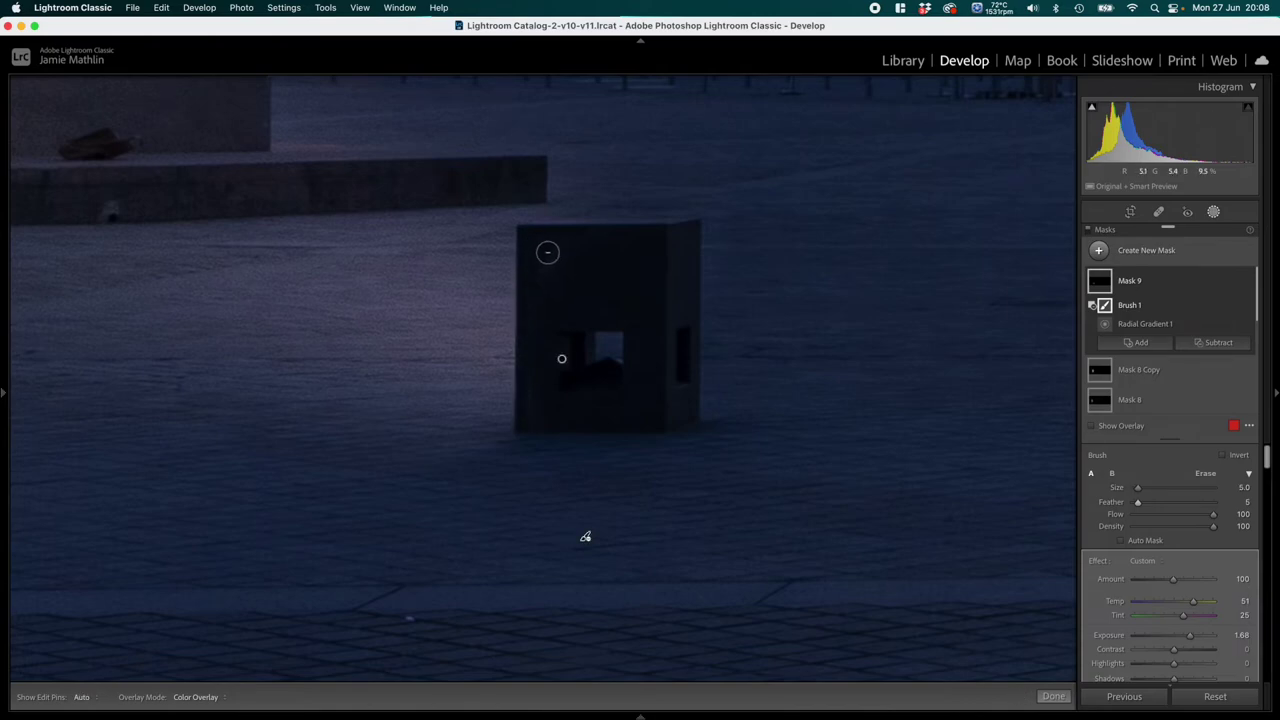
pyautogui.press('h')
pyautogui.press('h')
pyautogui.moveTo(3, 440)
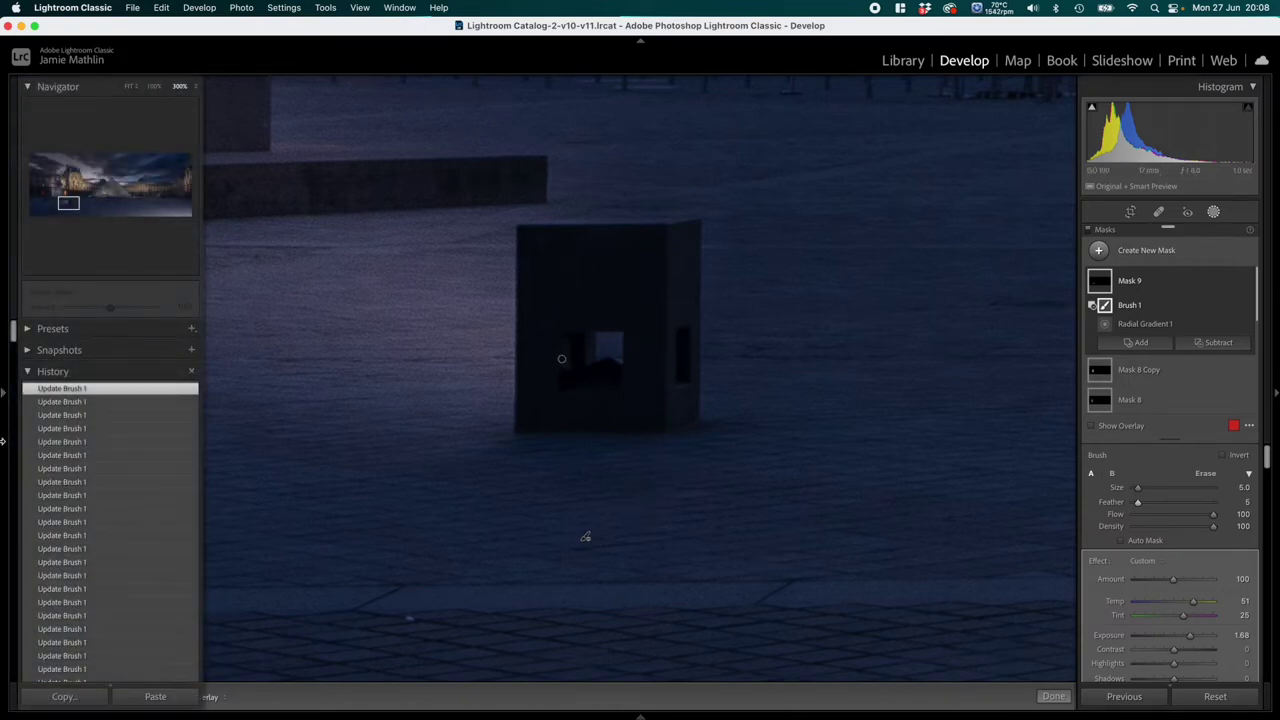
pyautogui.click(128, 87)
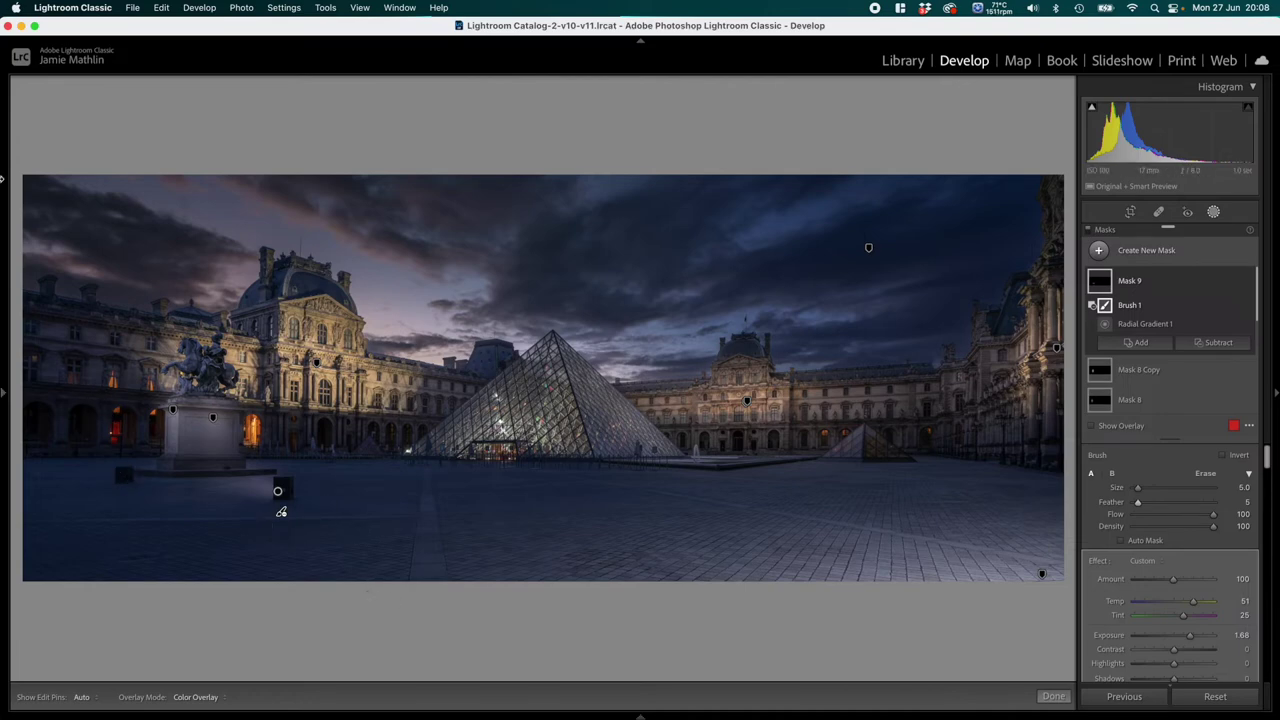
# Step: Draw a new radial gradient ellipse over the ground around the small block by the statue
pyautogui.moveTo(5, 380)
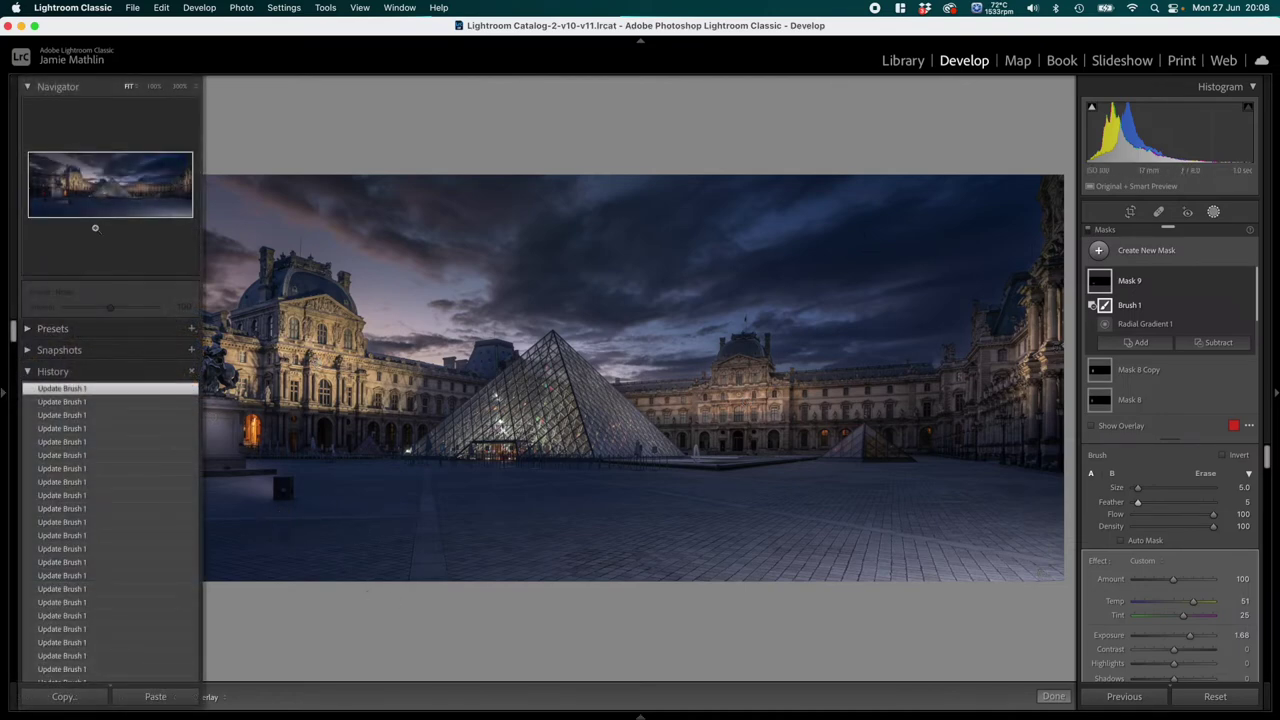
pyautogui.click(154, 87)
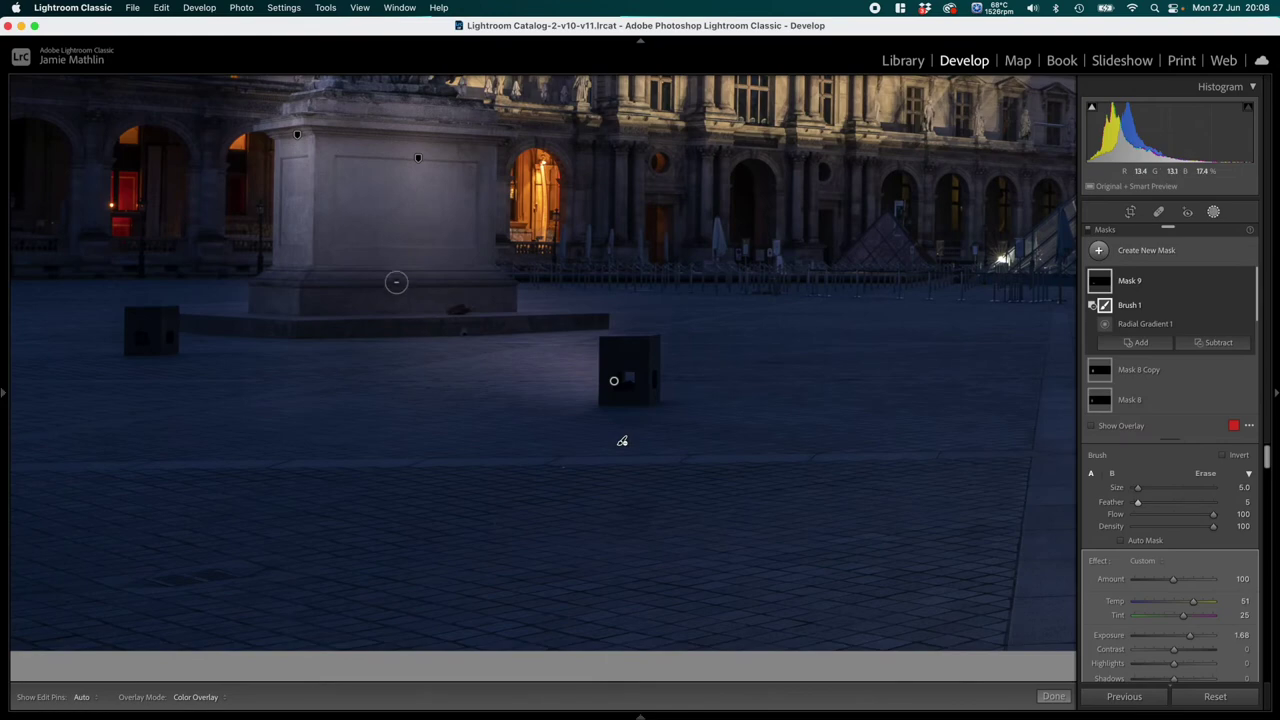
pyautogui.click(406, 291)
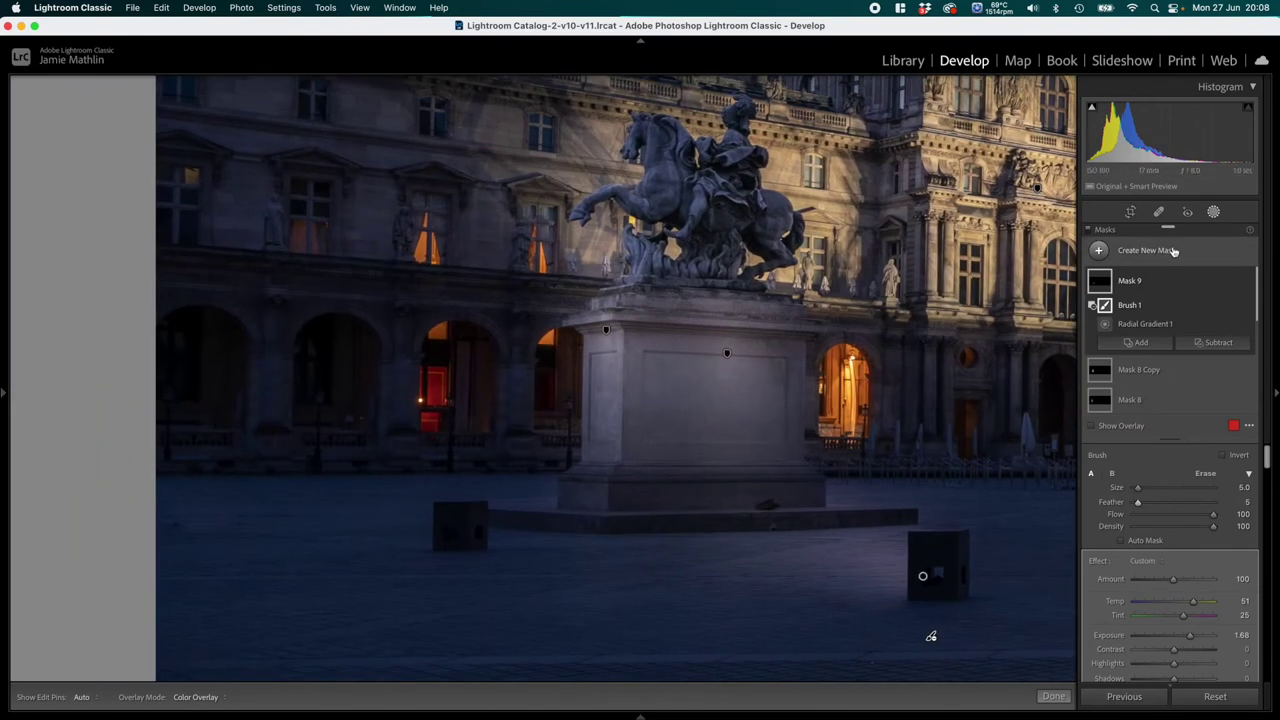
pyautogui.click(1145, 252)
pyautogui.click(1146, 358)
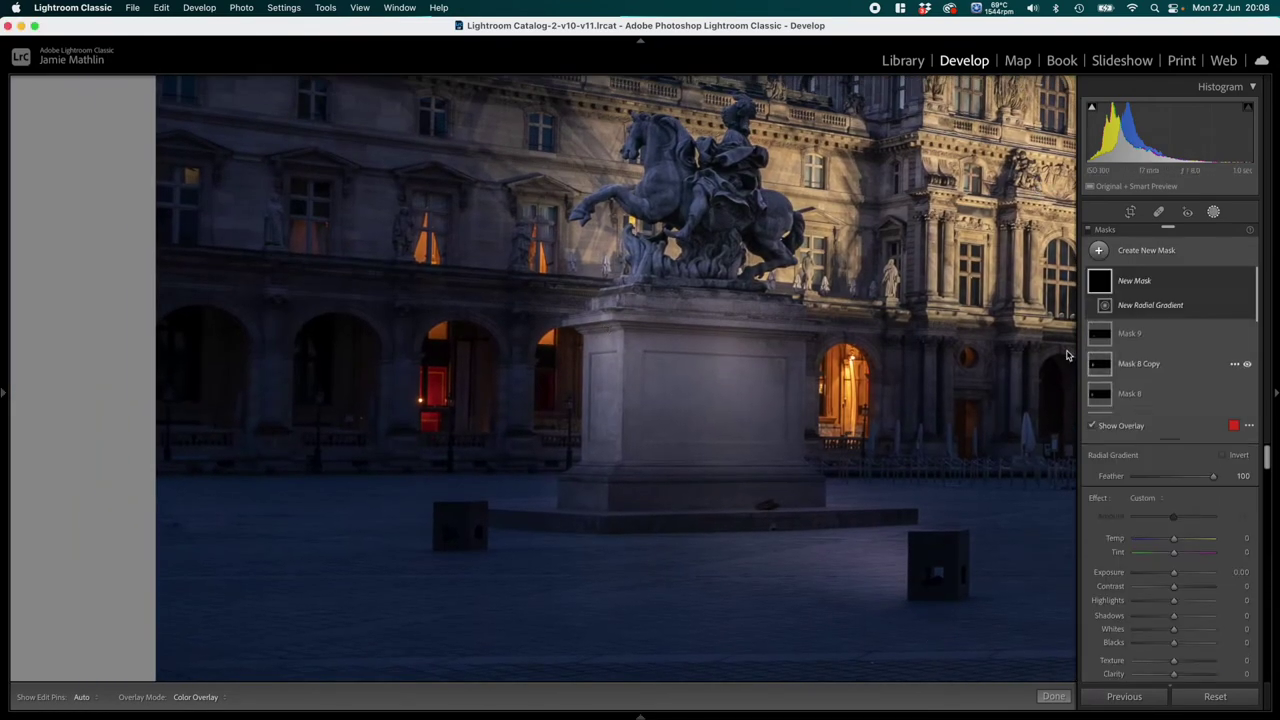
pyautogui.moveTo(497, 521); pyautogui.dragTo(623, 490)
pyautogui.moveTo(631, 523); pyautogui.dragTo(606, 440)
pyautogui.moveTo(479, 497); pyautogui.dragTo(469, 483)
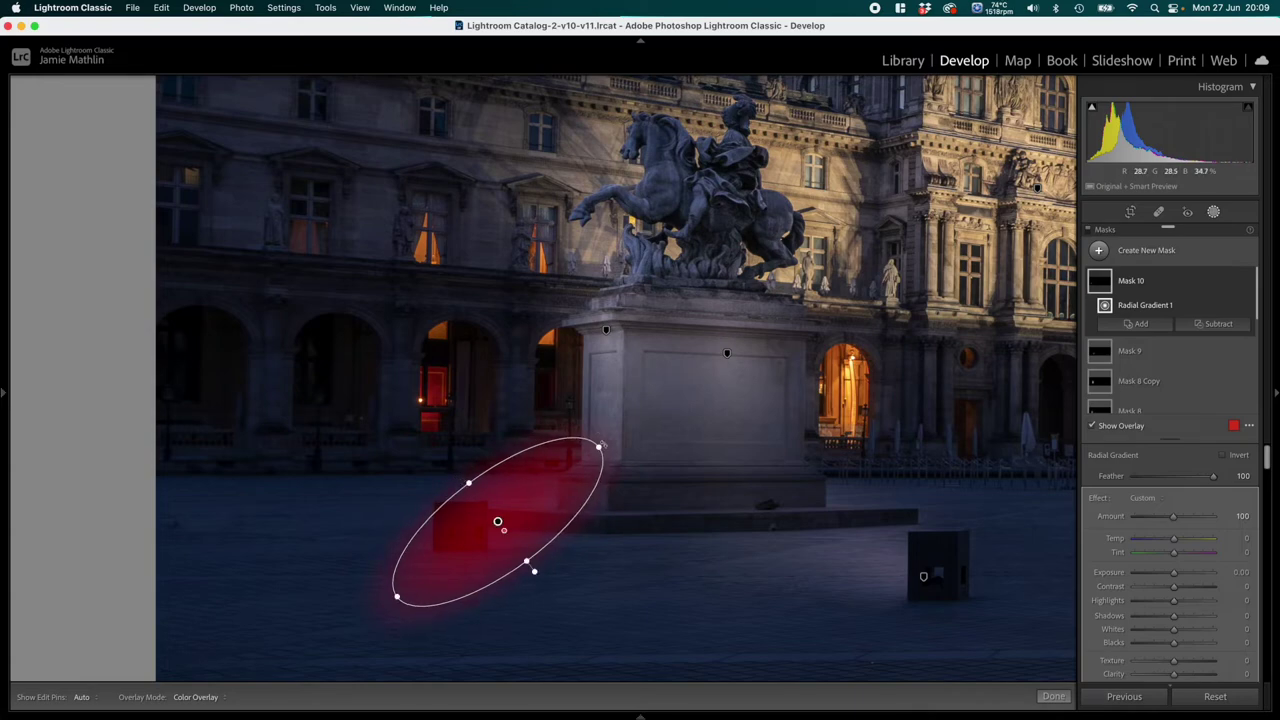
pyautogui.moveTo(601, 445); pyautogui.dragTo(612, 495)
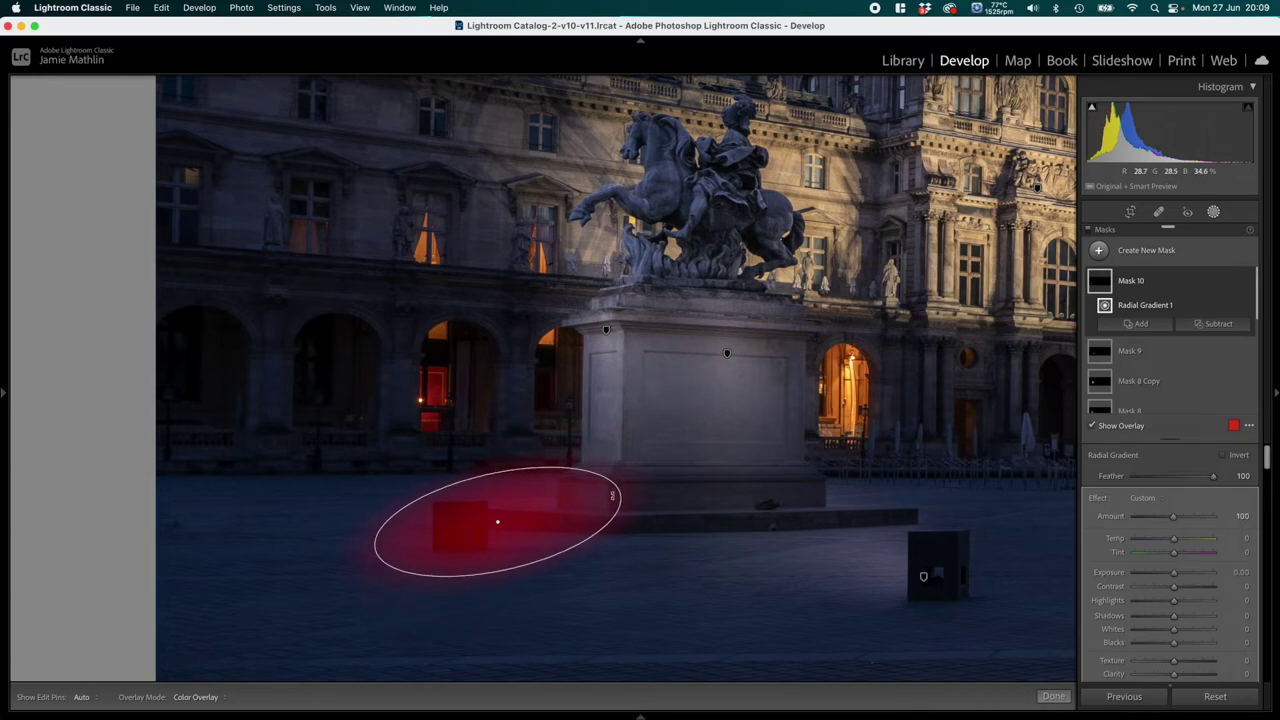
# Step: Set the gradient to Exposure 1.53, Temp 91, Tint 30, and flatten it nearly horizontal
pyautogui.moveTo(1174, 572); pyautogui.dragTo(1193, 573)
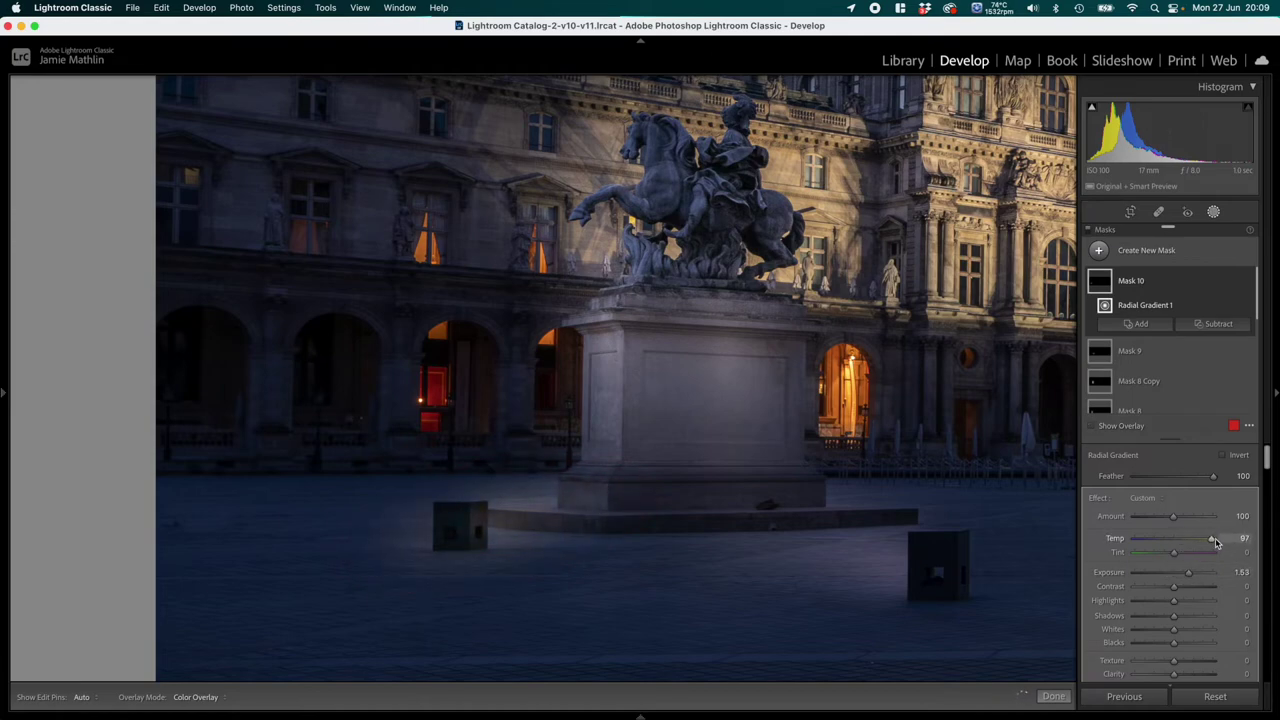
pyautogui.moveTo(1215, 542); pyautogui.dragTo(1211, 542)
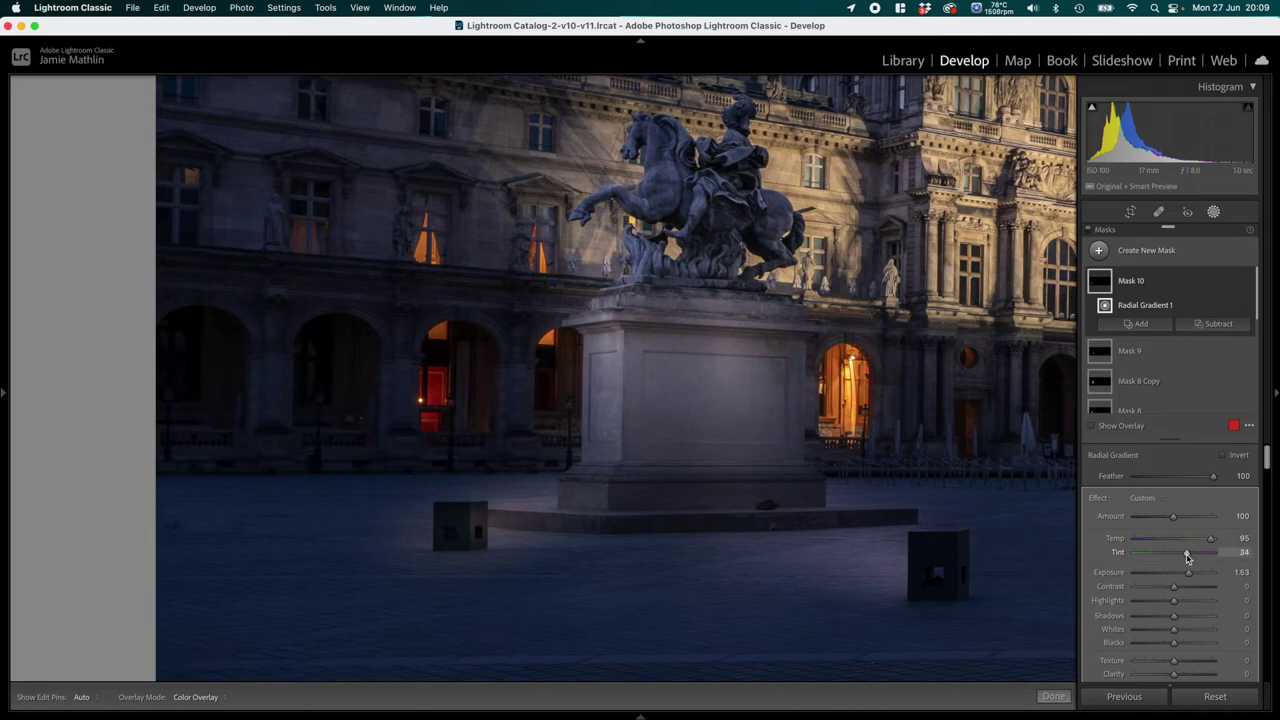
pyautogui.moveTo(1210, 541); pyautogui.dragTo(1207, 541)
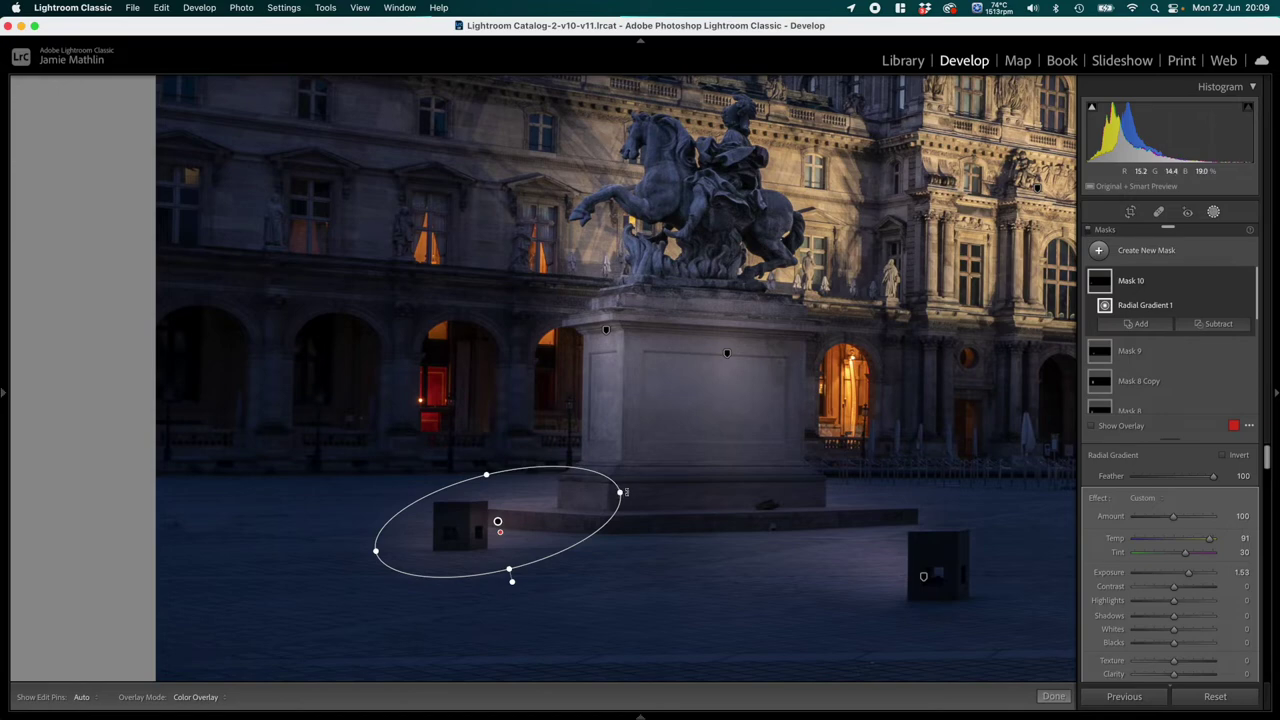
pyautogui.moveTo(626, 492)
pyautogui.mouseDown()
pyautogui.moveTo(640, 507)
pyautogui.moveTo(620, 511)
pyautogui.mouseUp()
pyautogui.moveTo(489, 476); pyautogui.dragTo(481, 537)
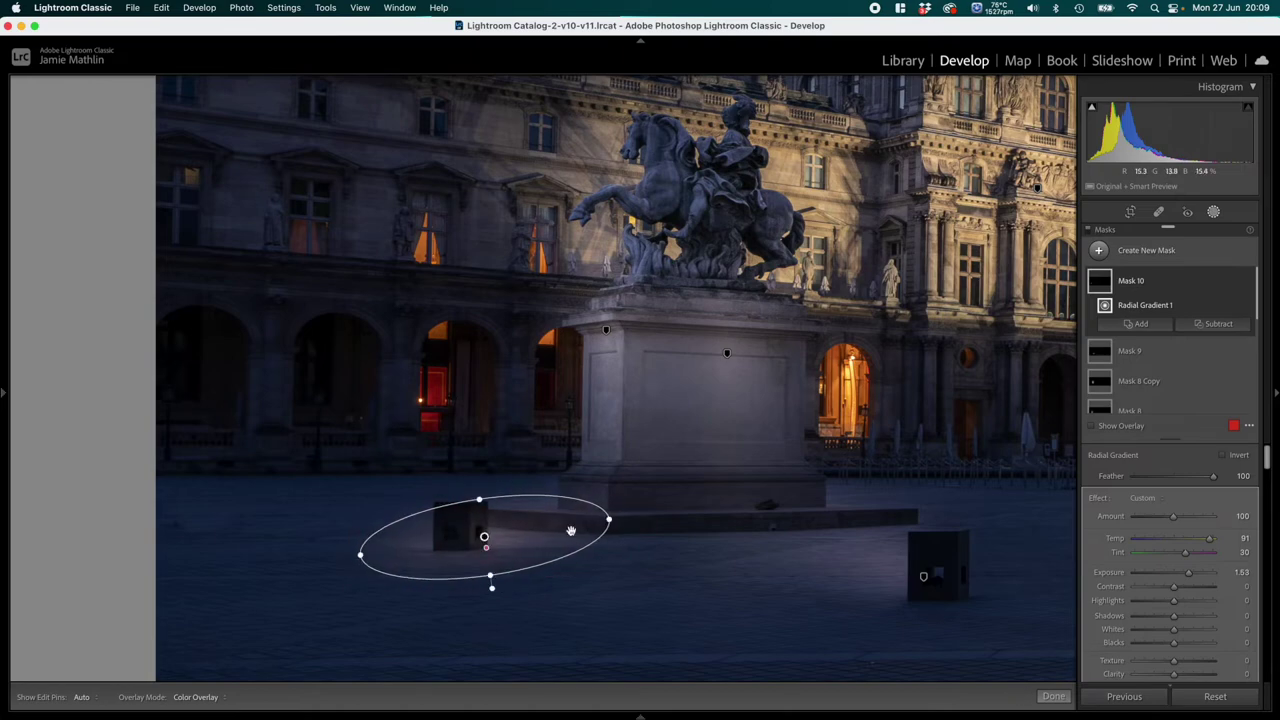
pyautogui.moveTo(617, 517); pyautogui.dragTo(644, 500)
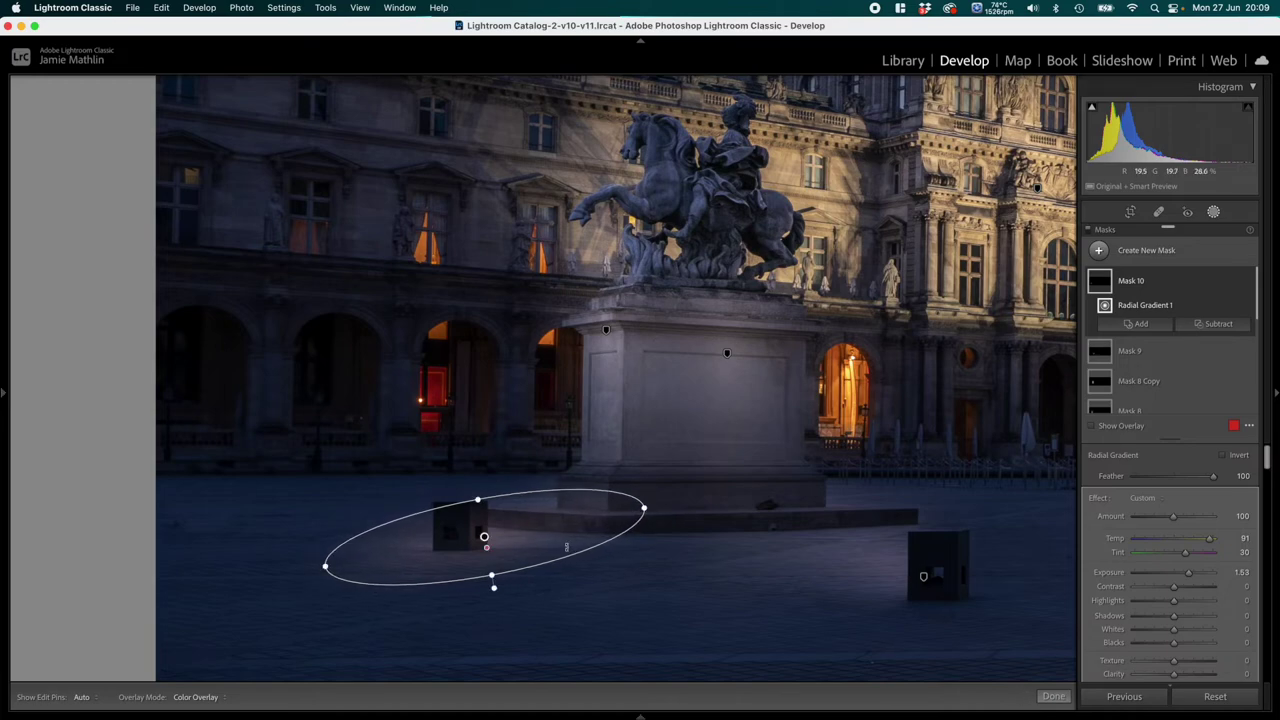
# Step: Subtract a low-flow brush at feather 26 from Mask 10, erasing glow near the block
pyautogui.click(1216, 323)
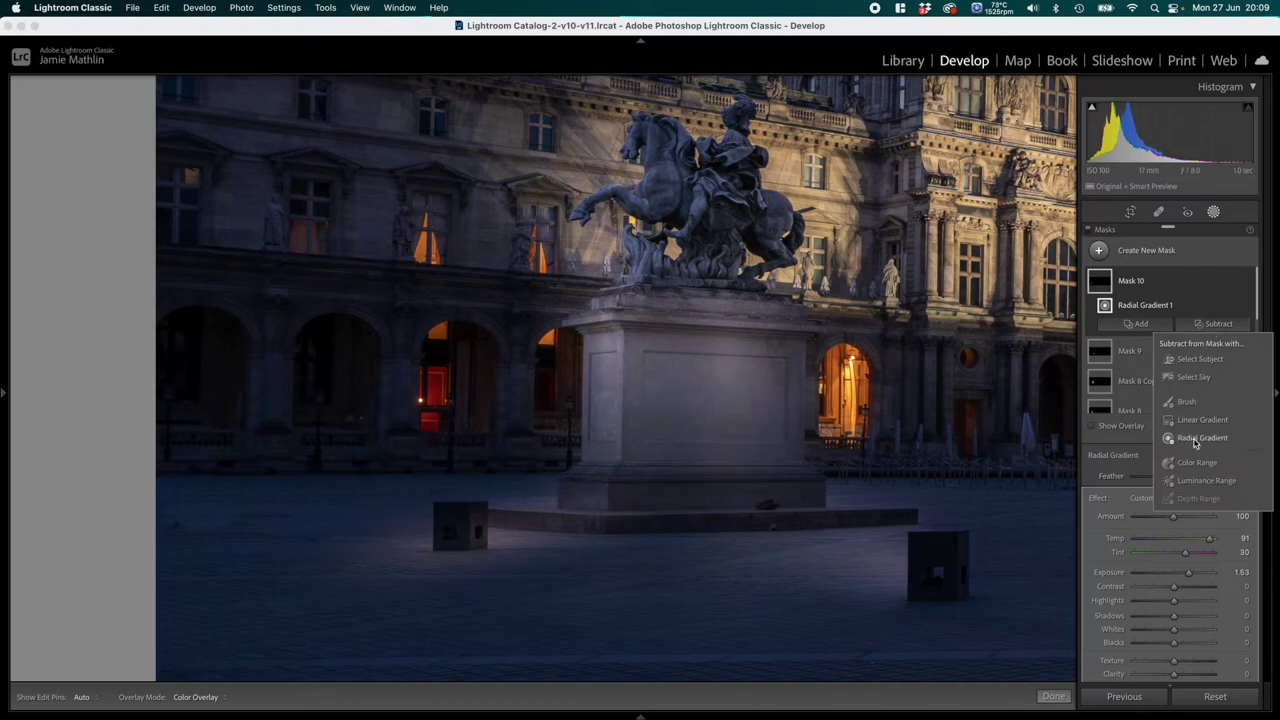
pyautogui.click(1186, 401)
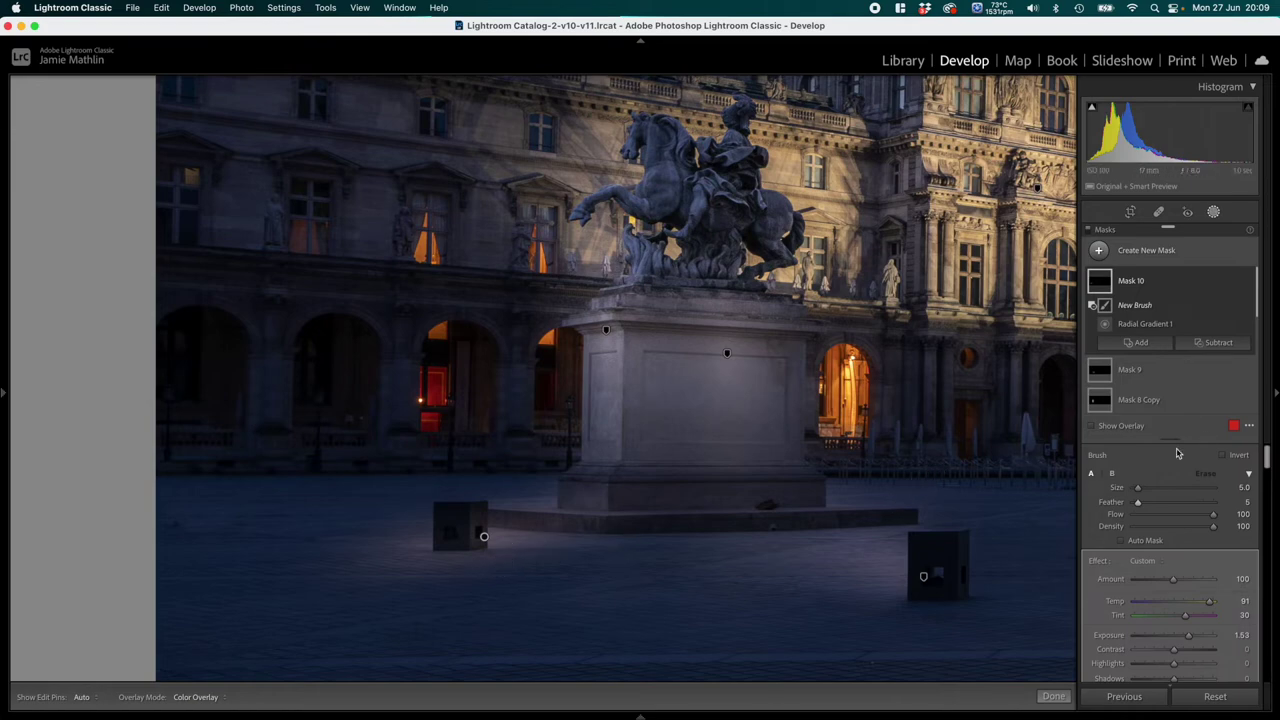
pyautogui.click(1177, 519)
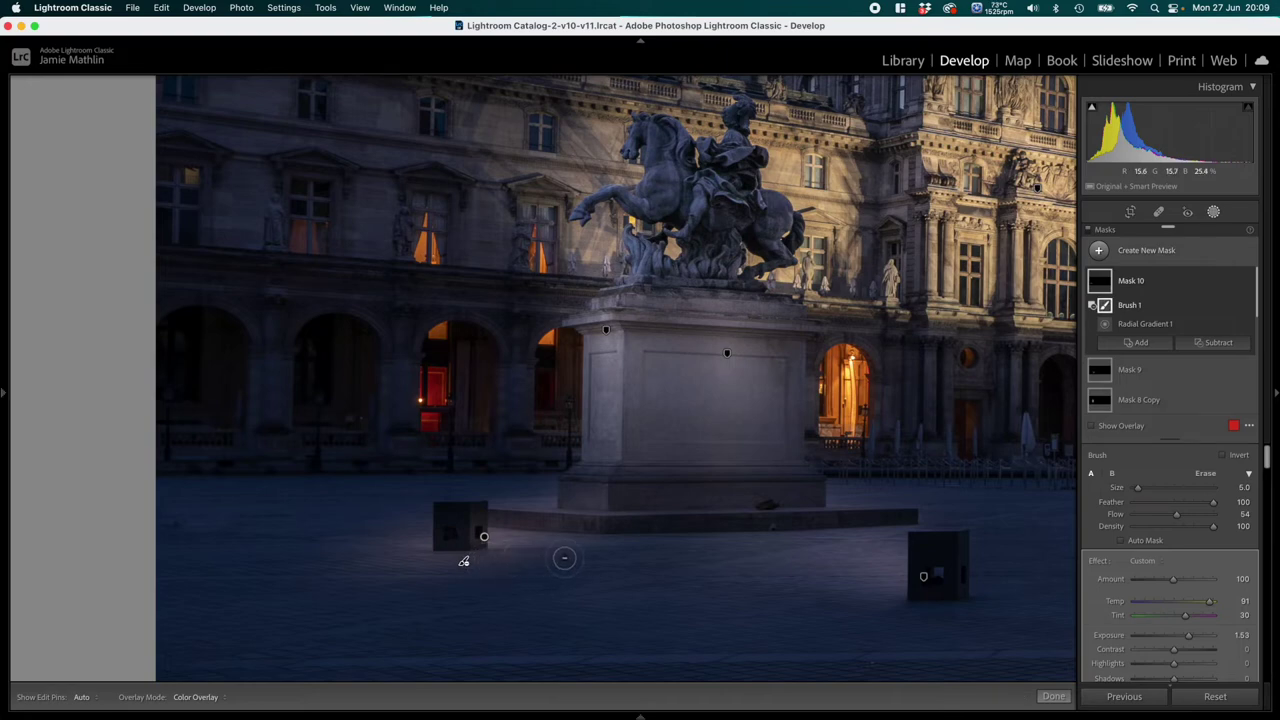
pyautogui.press('h')
pyautogui.press('h')
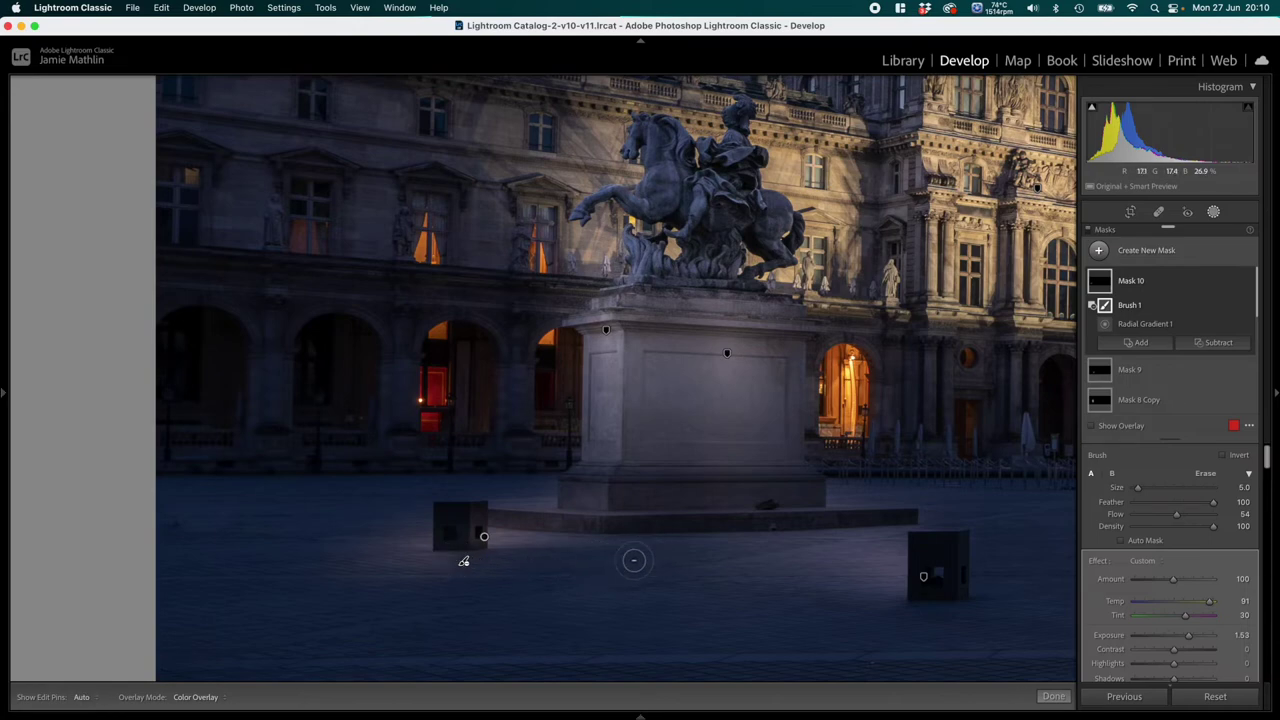
pyautogui.moveTo(462, 558)
pyautogui.moveTo(444, 563); pyautogui.dragTo(422, 538)
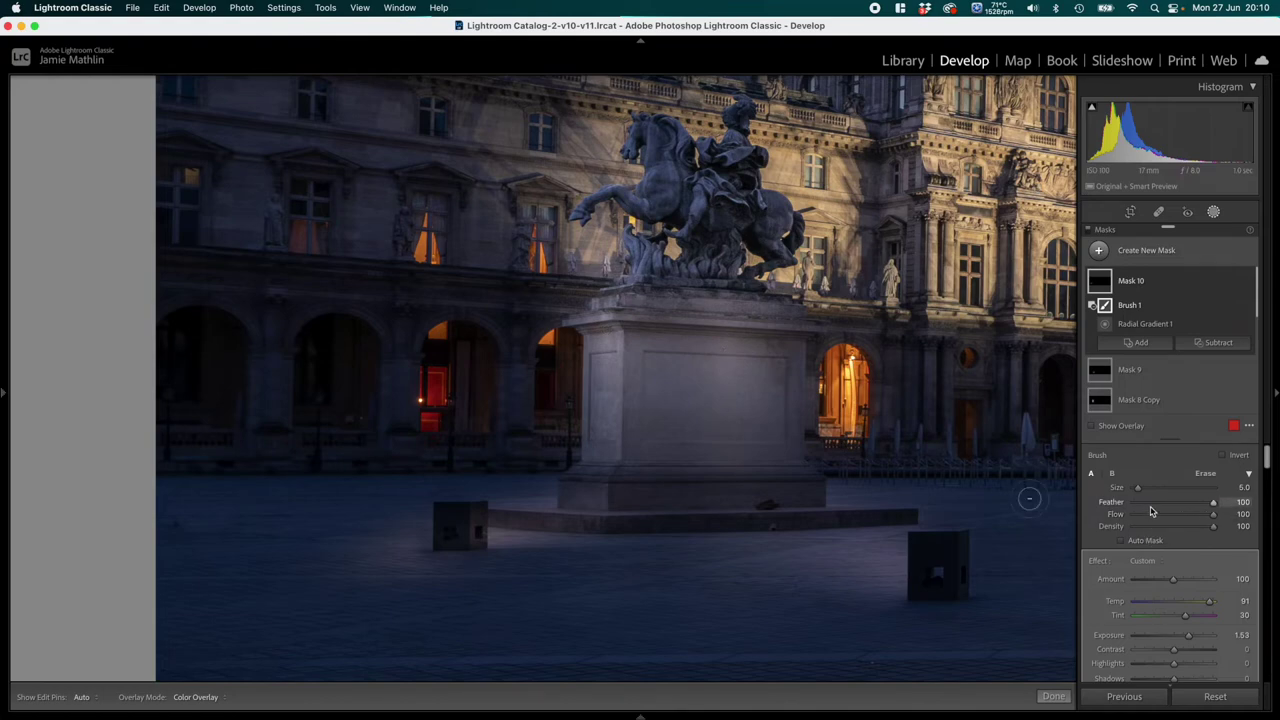
pyautogui.click(1154, 502)
pyautogui.press('h')
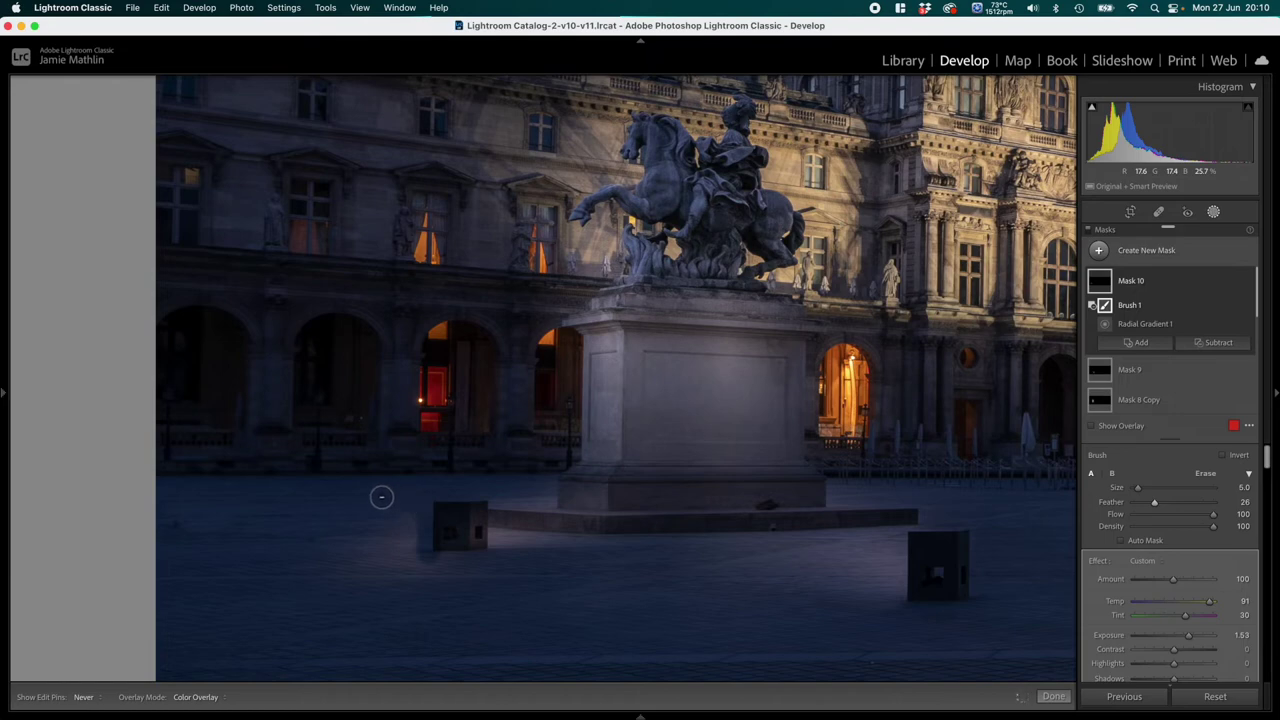
# Step: Erase the remaining glow beside the small block at brush size 11, zooming in on the pedestal
pyautogui.moveTo(406, 515)
pyautogui.mouseDown()
pyautogui.moveTo(413, 561)
pyautogui.moveTo(377, 519)
pyautogui.mouseUp()
pyautogui.press('h')
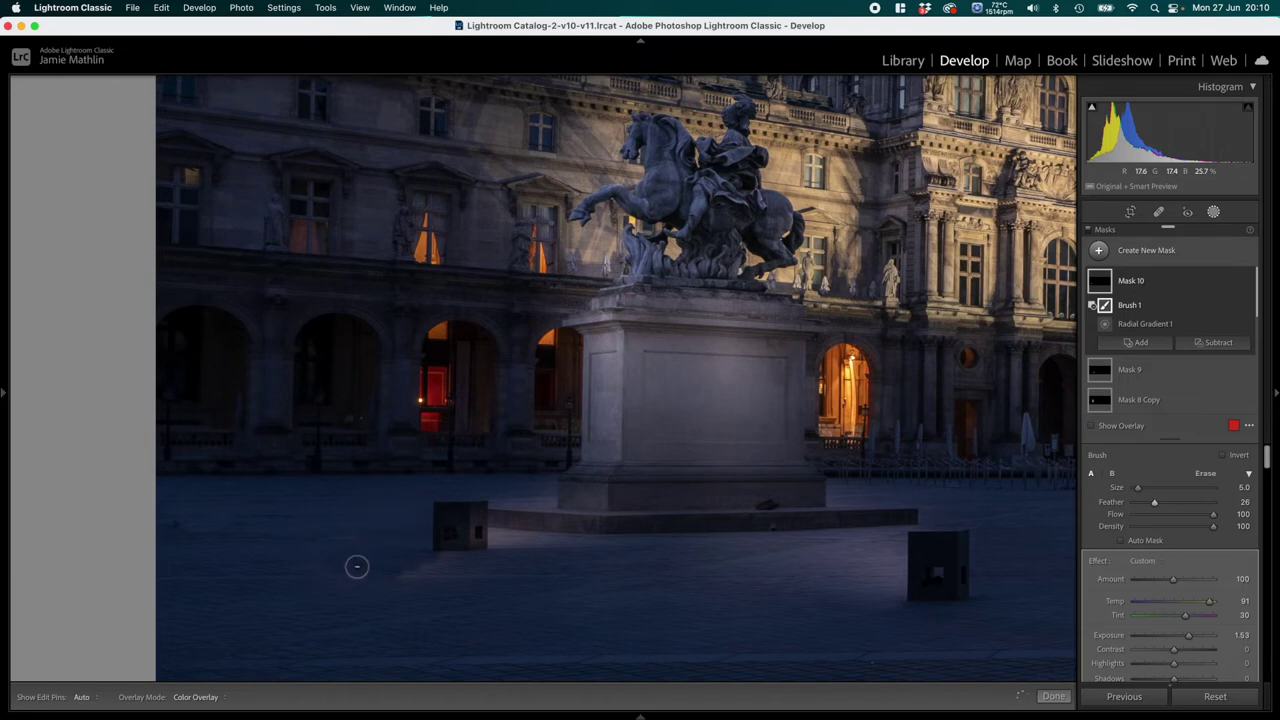
pyautogui.press(']')
pyautogui.press(']')
pyautogui.press(']')
pyautogui.press('h')
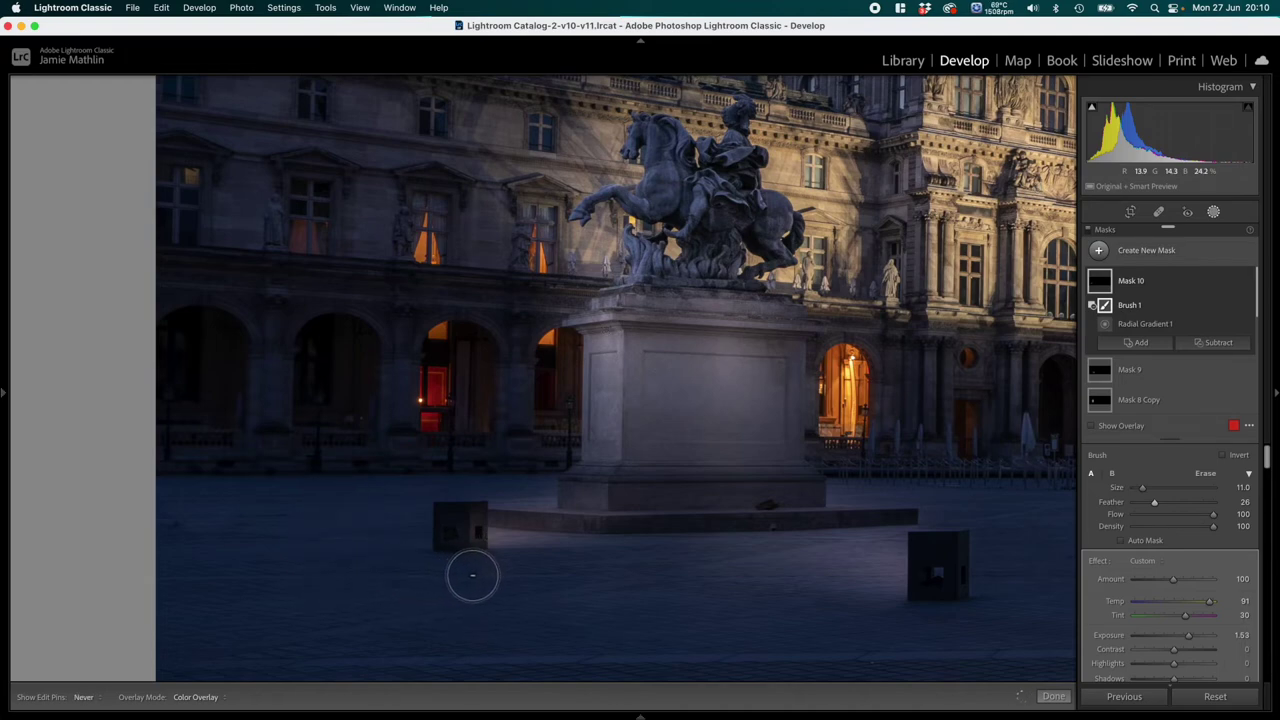
pyautogui.press('h')
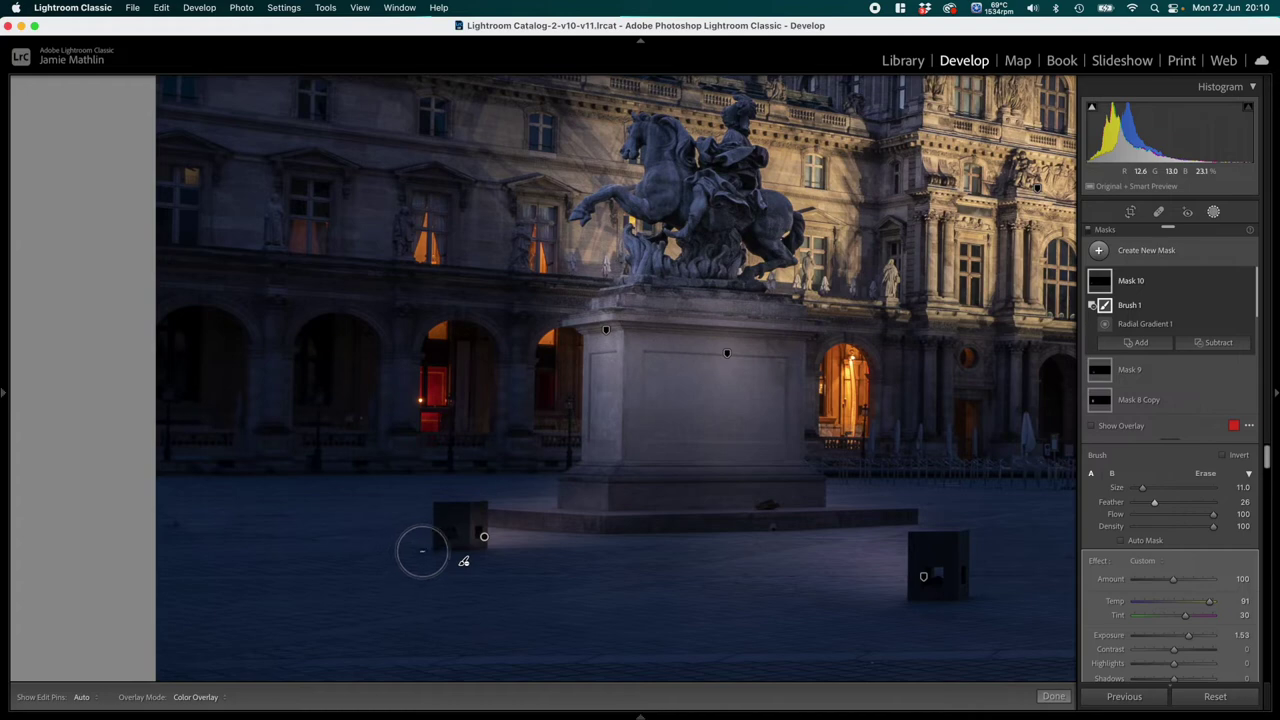
pyautogui.scroll(-7, 432, 544)
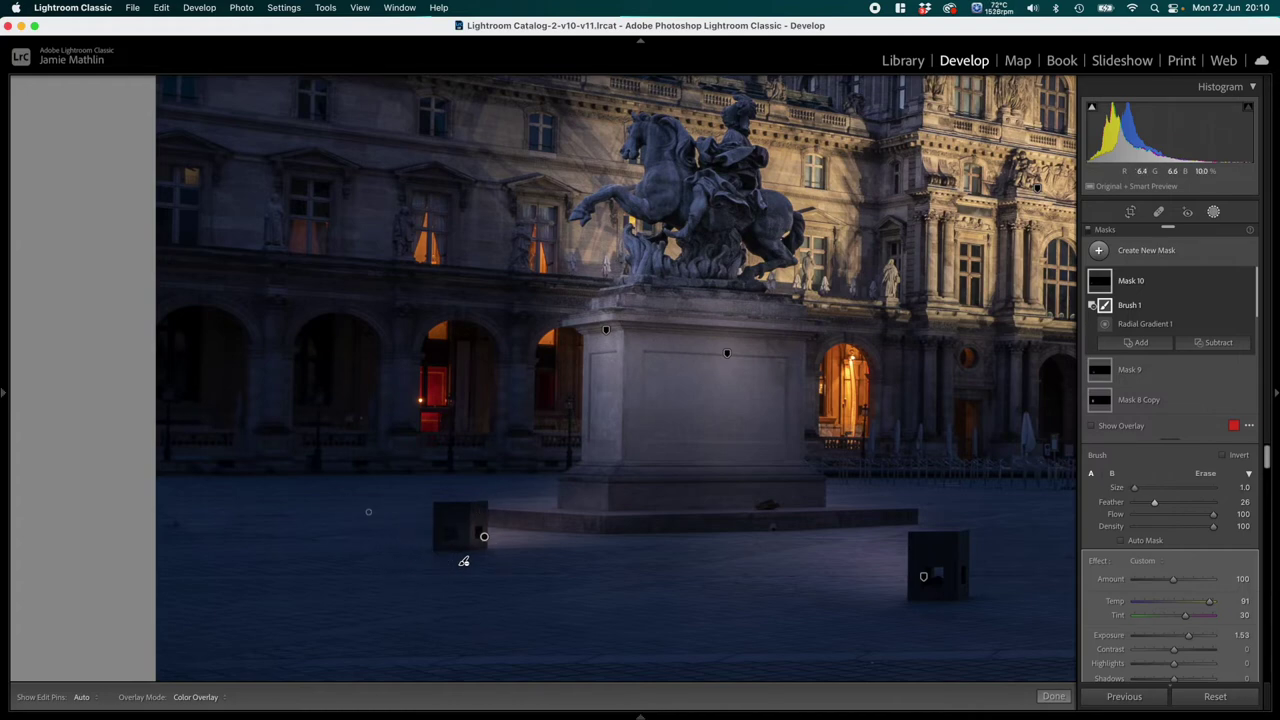
pyautogui.press('F7')
pyautogui.click(178, 87)
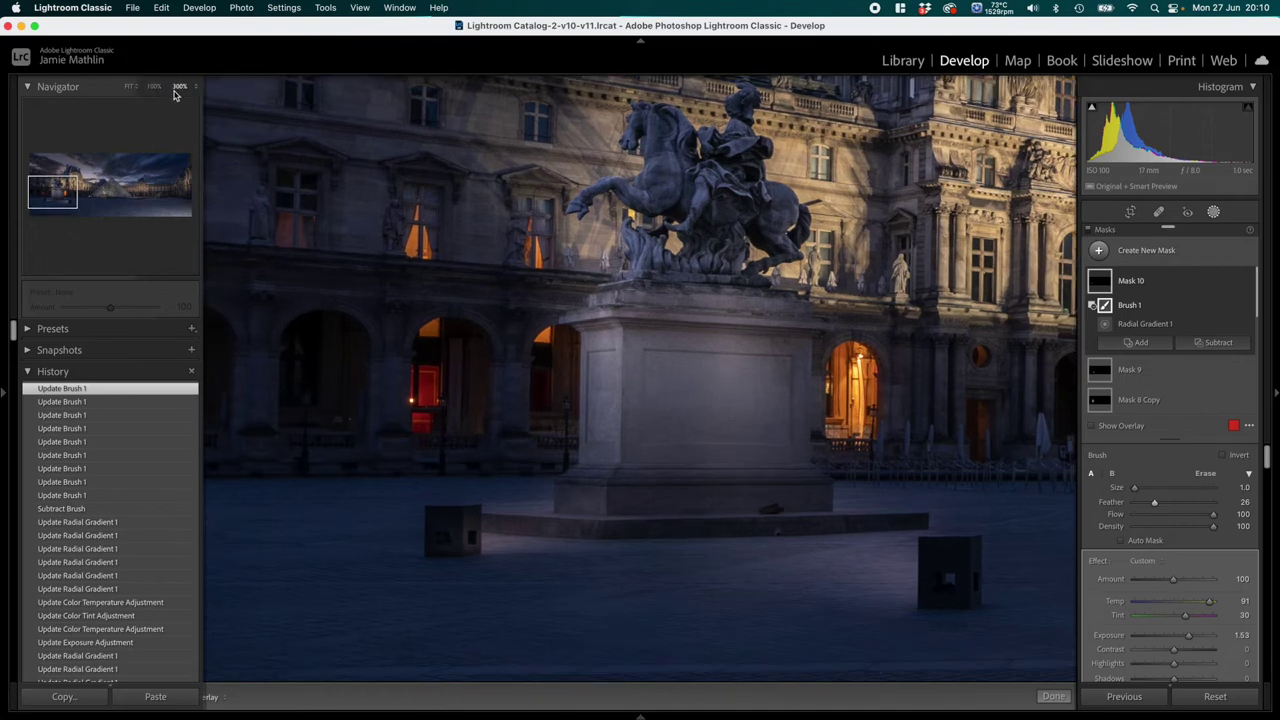
# Step: Erase Mask 10's glow along the small box's right edge with a size 6 brush, then fit the view
pyautogui.moveTo(451, 663); pyautogui.dragTo(500, 391)
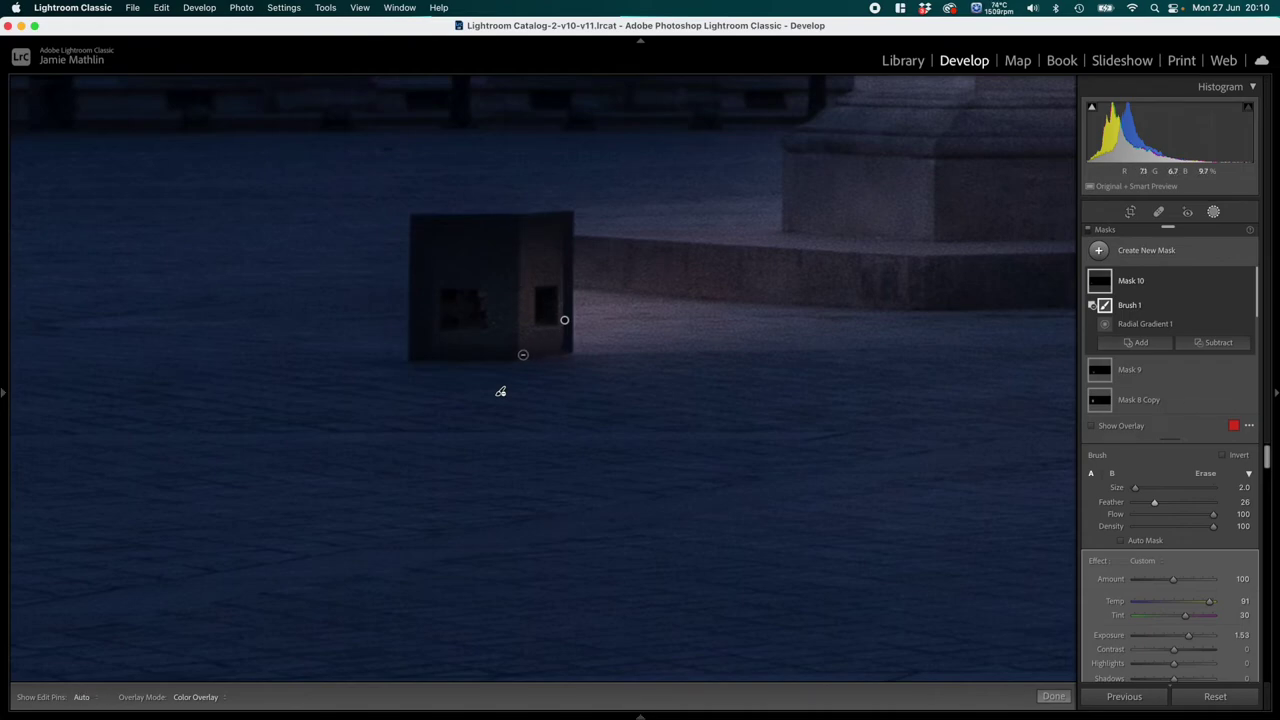
pyautogui.press('h')
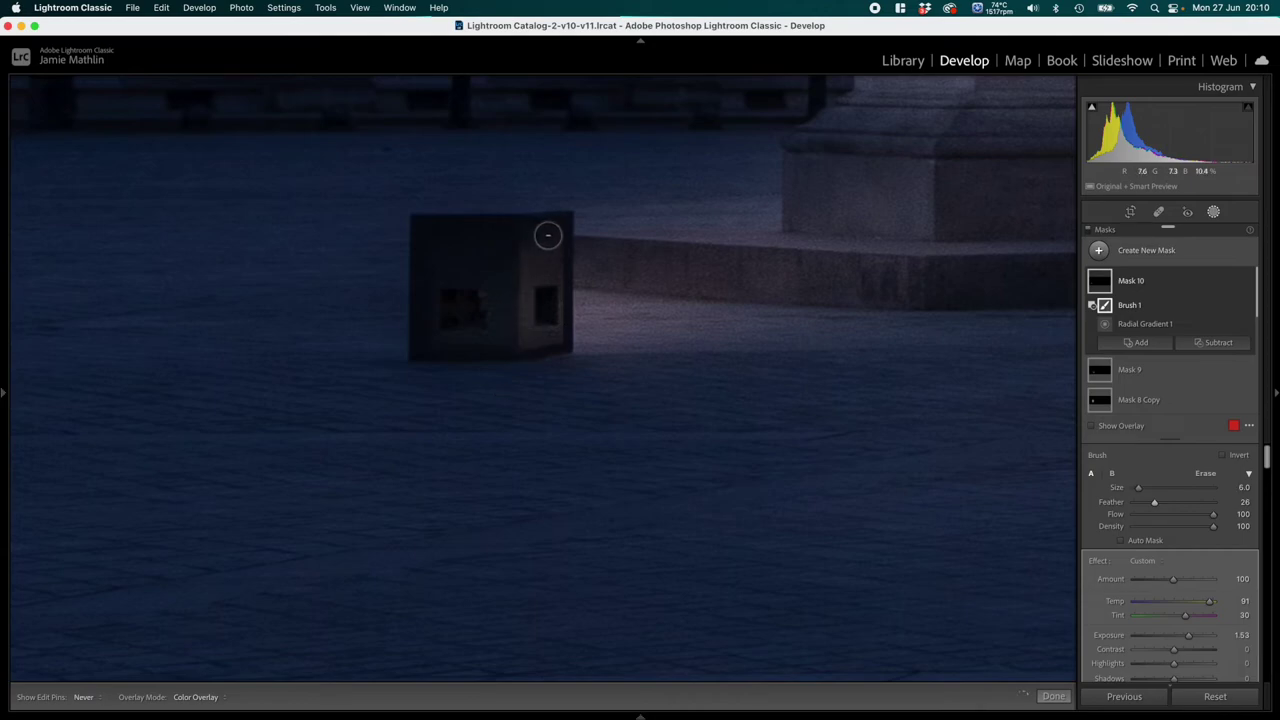
pyautogui.press(']')
pyautogui.press(']')
pyautogui.press(']')
pyautogui.press(']')
pyautogui.moveTo(553, 233)
pyautogui.mouseDown()
pyautogui.moveTo(553, 334)
pyautogui.moveTo(525, 343)
pyautogui.moveTo(525, 257)
pyautogui.moveTo(538, 292)
pyautogui.moveTo(508, 261)
pyautogui.moveTo(473, 270)
pyautogui.moveTo(462, 331)
pyautogui.moveTo(437, 338)
pyautogui.moveTo(505, 338)
pyautogui.moveTo(508, 285)
pyautogui.moveTo(498, 318)
pyautogui.moveTo(488, 291)
pyautogui.moveTo(481, 325)
pyautogui.moveTo(475, 287)
pyautogui.moveTo(465, 299)
pyautogui.moveTo(445, 269)
pyautogui.moveTo(443, 327)
pyautogui.moveTo(446, 255)
pyautogui.moveTo(497, 252)
pyautogui.mouseUp()
pyautogui.moveTo(5, 392)
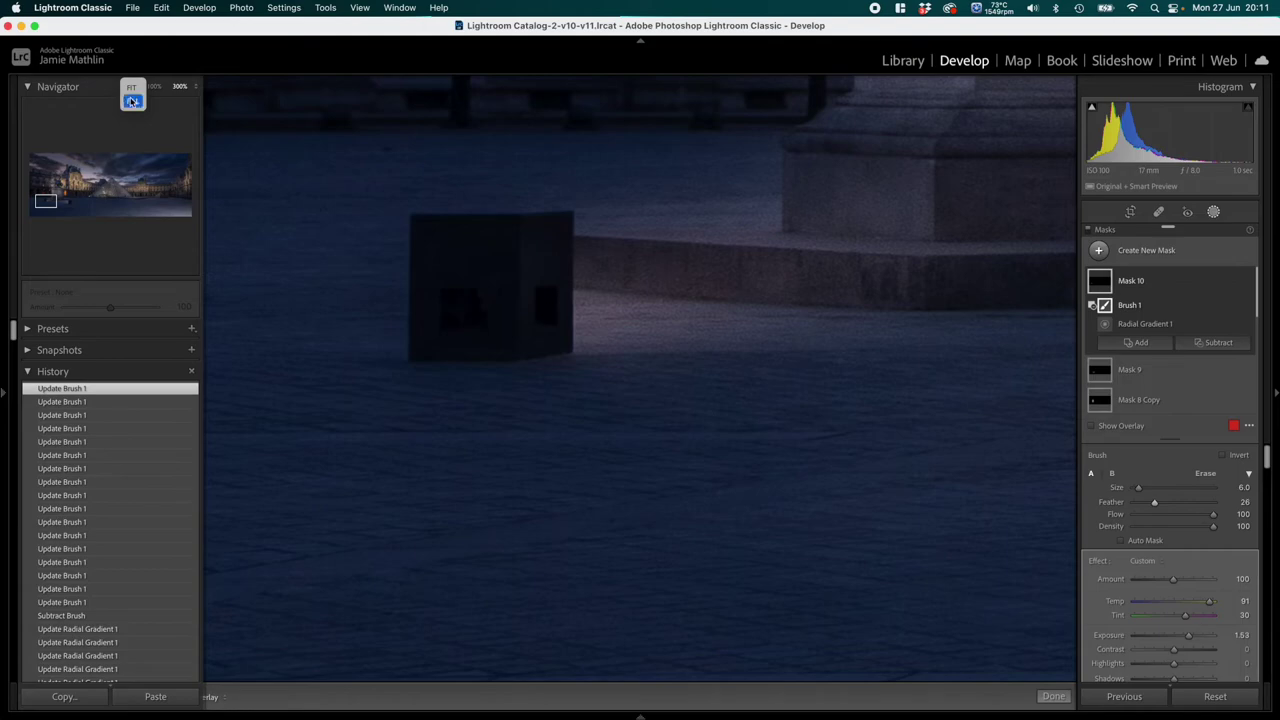
pyautogui.click(133, 90)
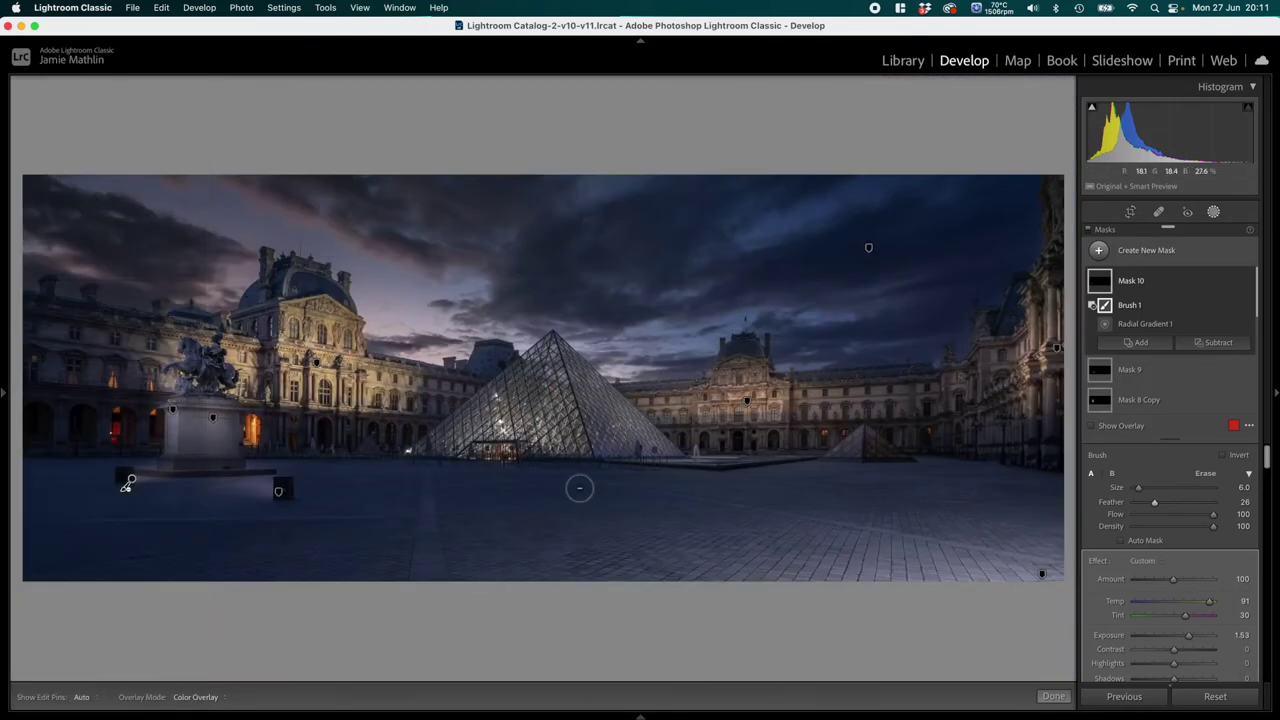
# Step: Finish the current mask edits and start a new brush mask
pyautogui.click(1053, 696)
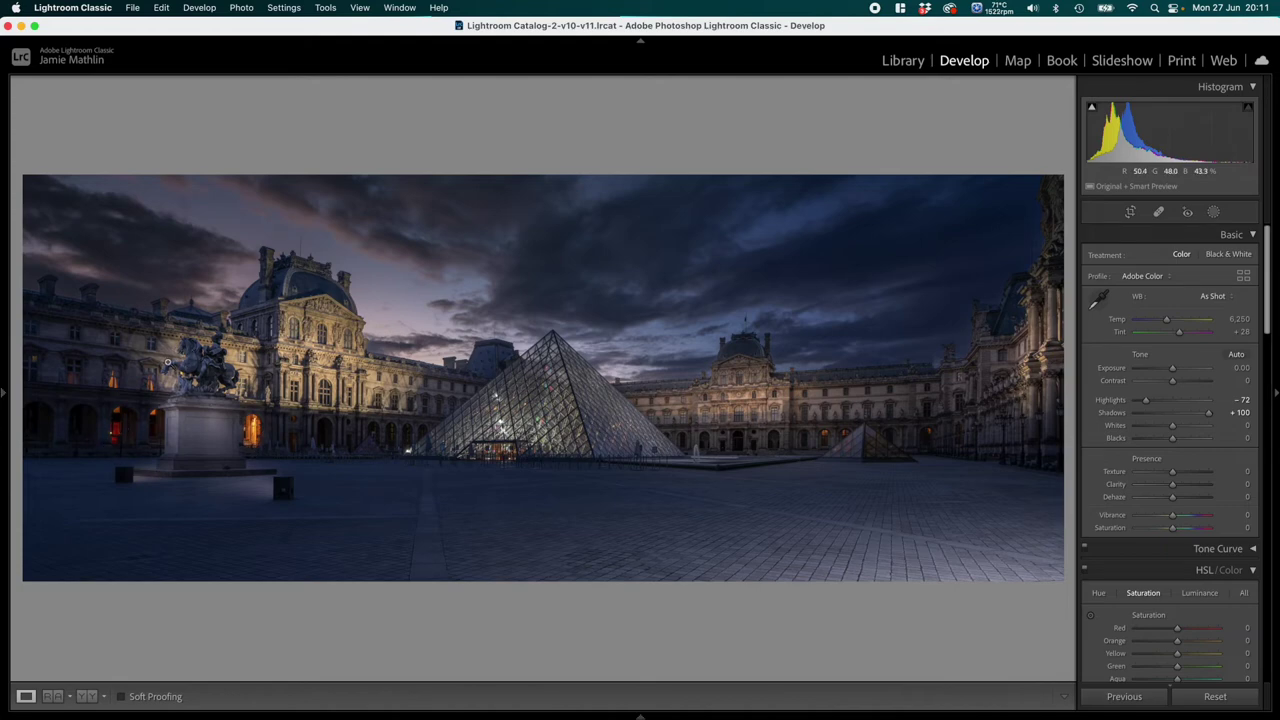
pyautogui.click(1213, 211)
pyautogui.click(1139, 251)
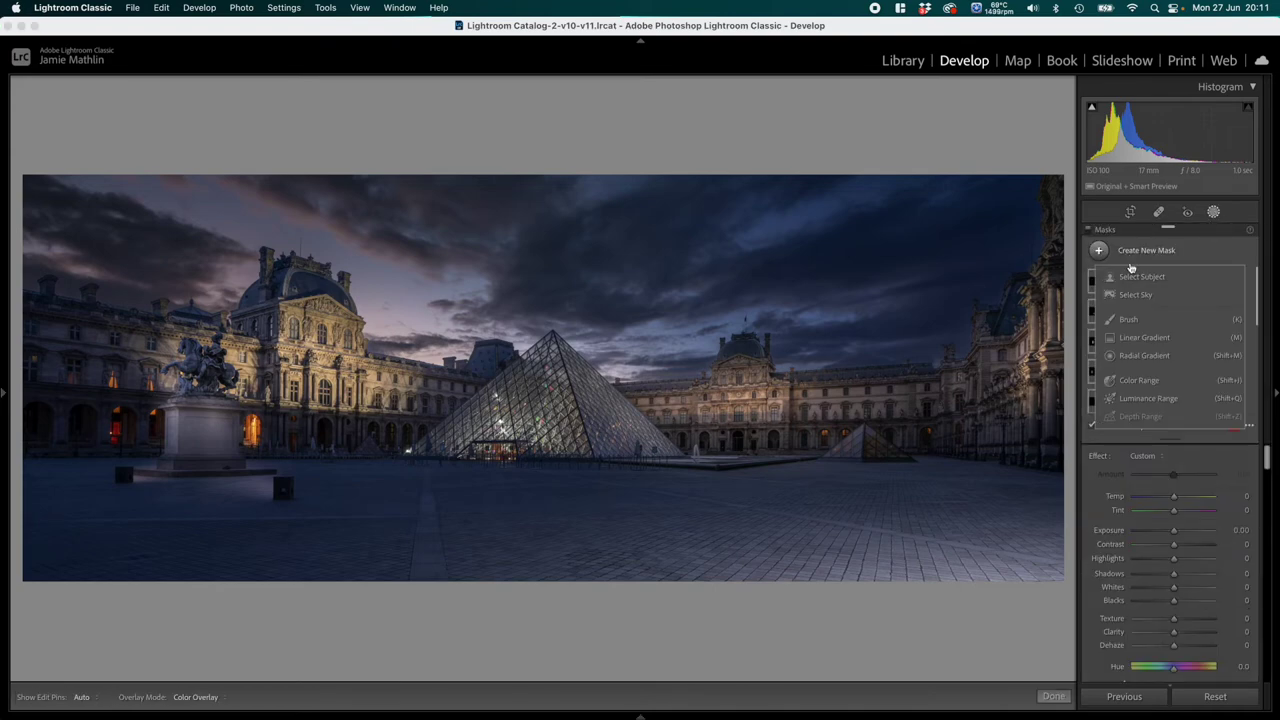
pyautogui.click(1130, 323)
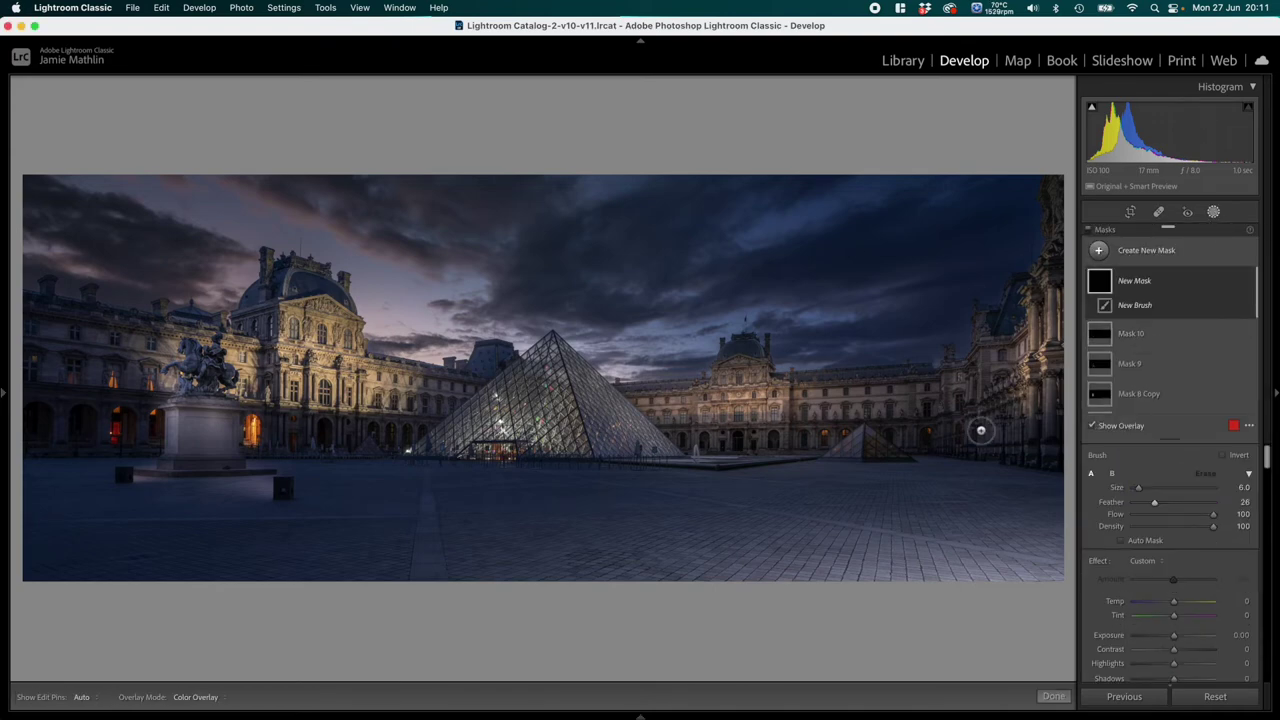
# Step: Set the new brush to Exposure −0.93, size 3, feather 84, flow 50, with Auto Mask on
pyautogui.click(1165, 636)
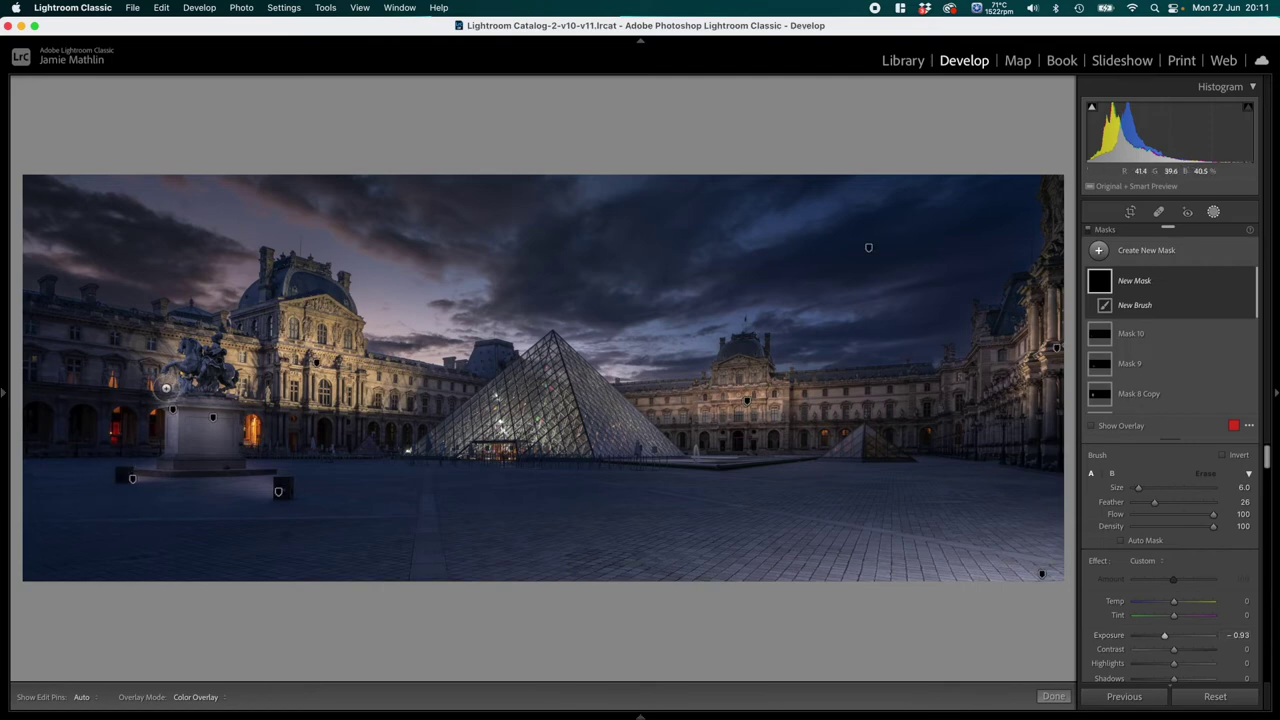
pyautogui.scroll(-2, 165, 385)
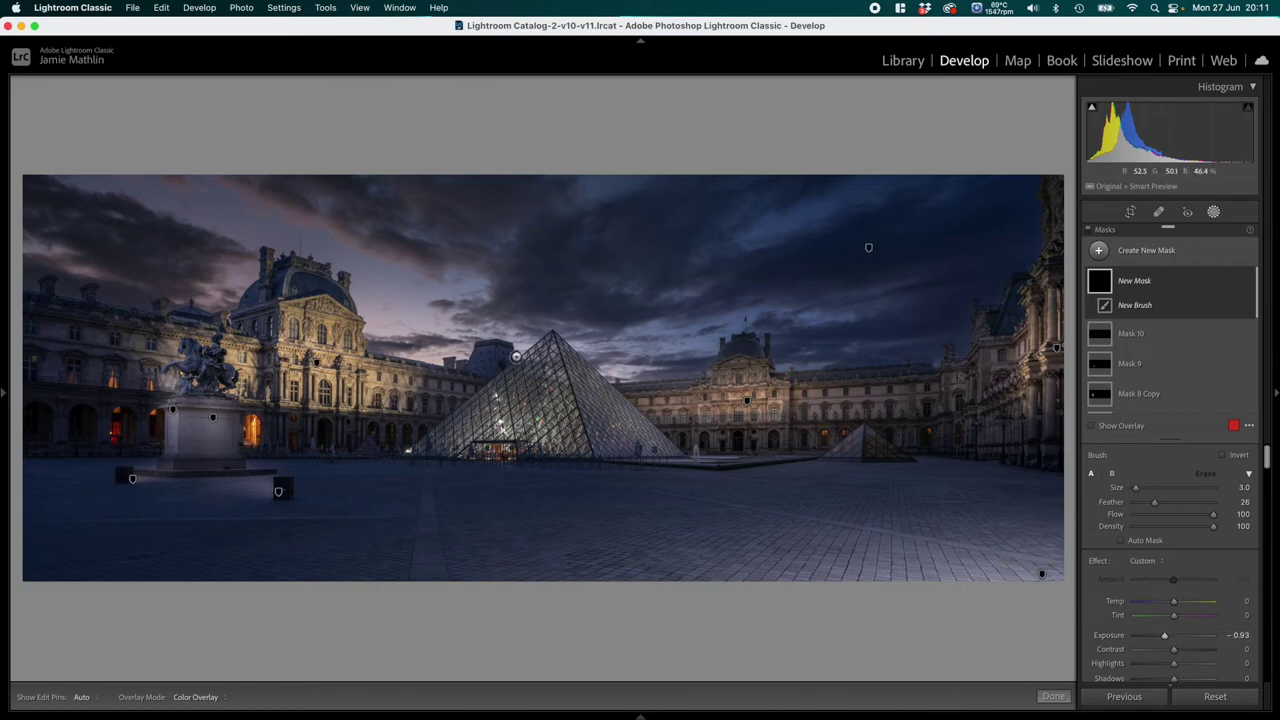
pyautogui.click(1121, 541)
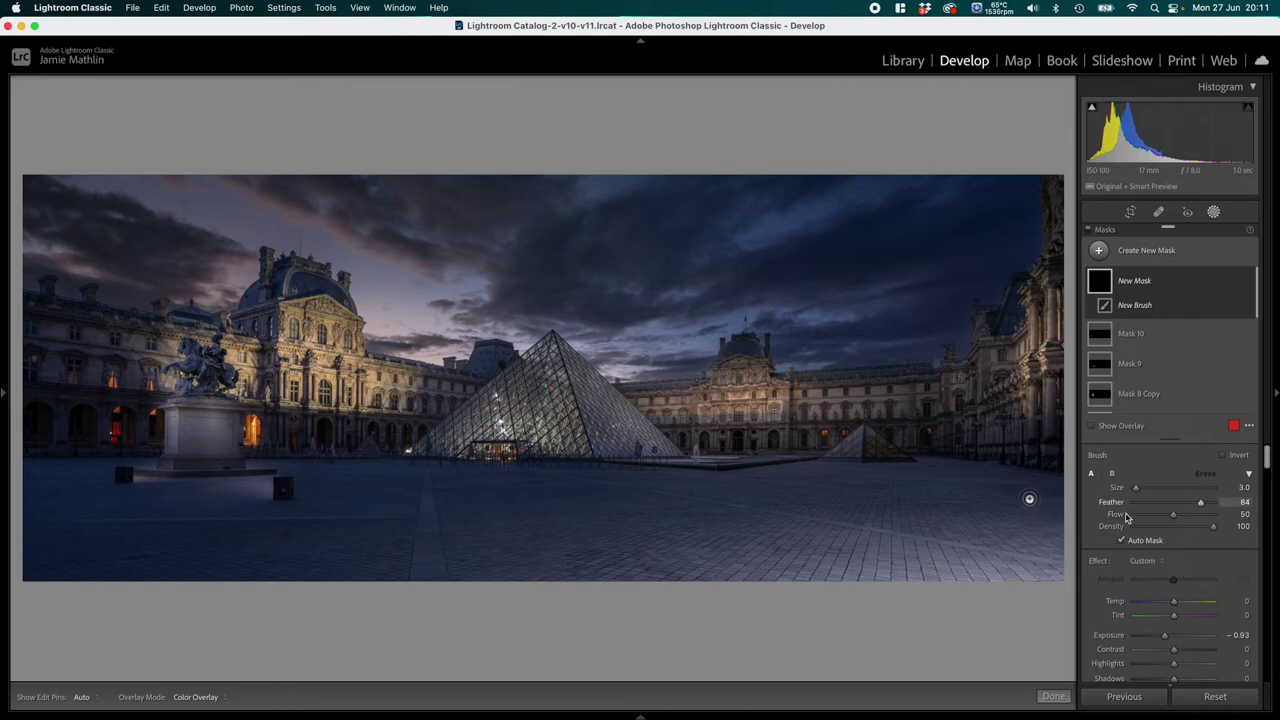
# Step: At 100% zoom, paint the −0.93 darkening brush over the horse and rider, then exit masking
pyautogui.moveTo(13, 390)
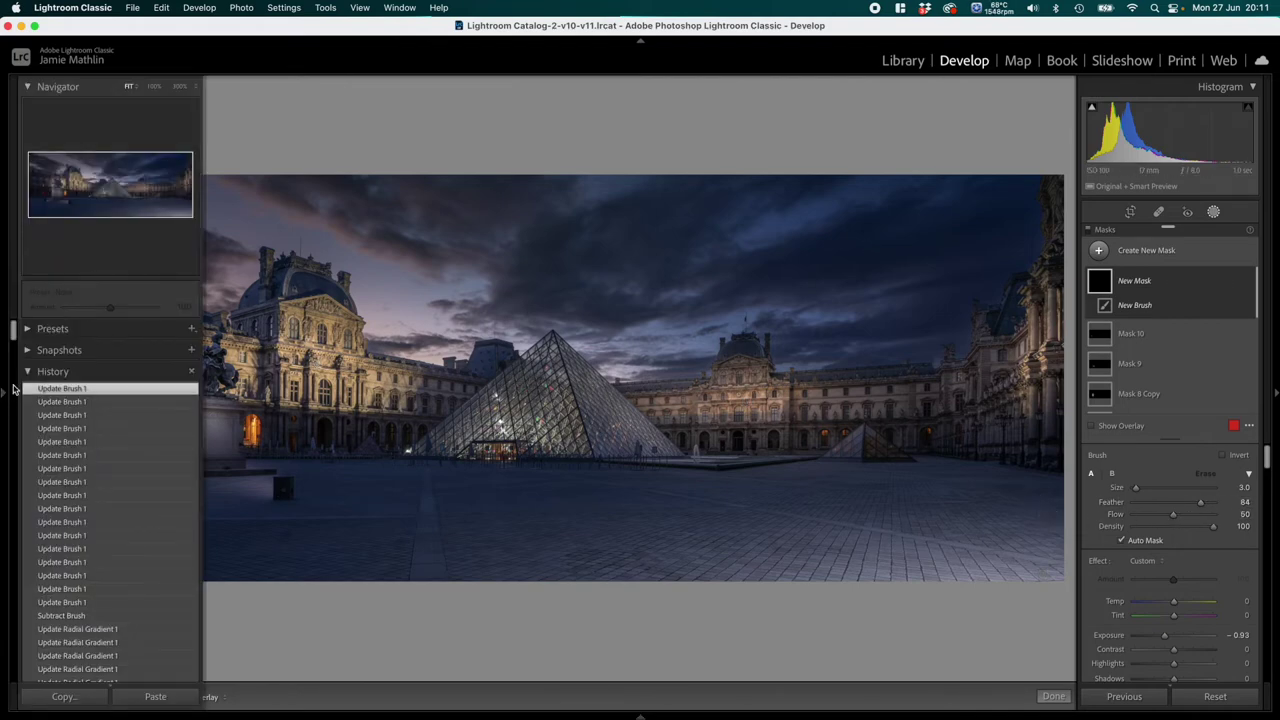
pyautogui.click(152, 88)
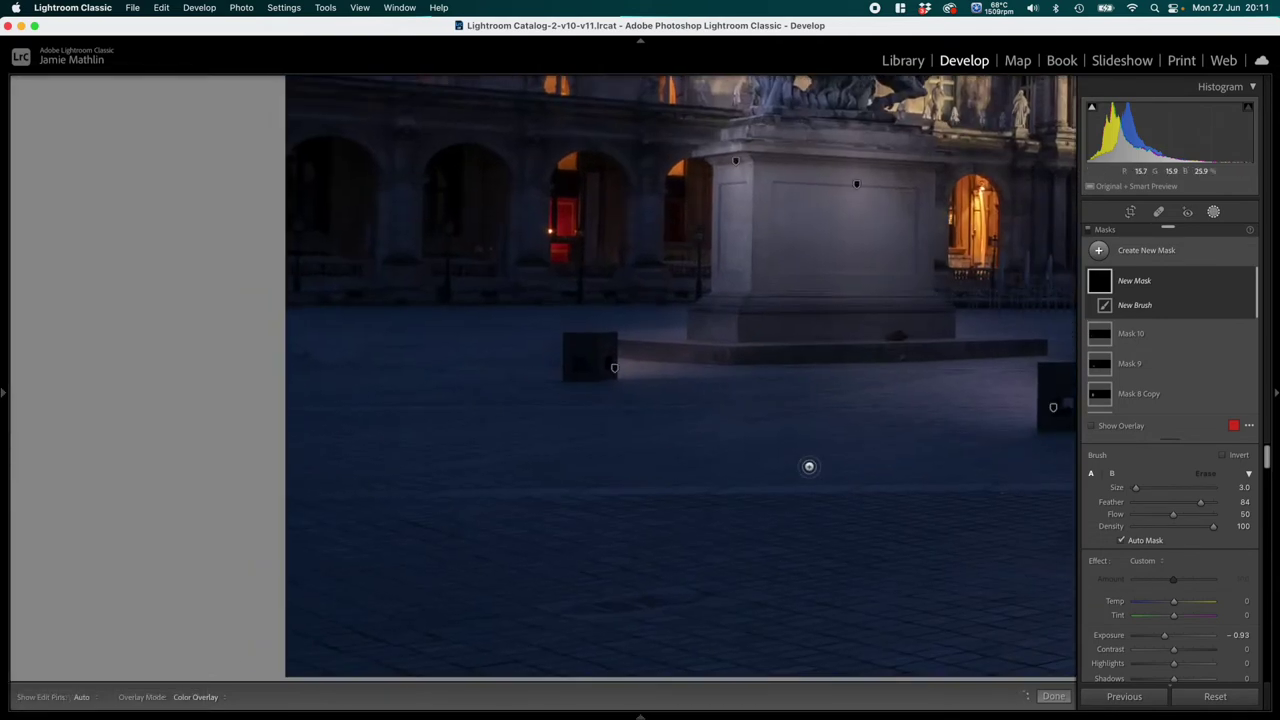
pyautogui.moveTo(650, 316); pyautogui.dragTo(614, 560)
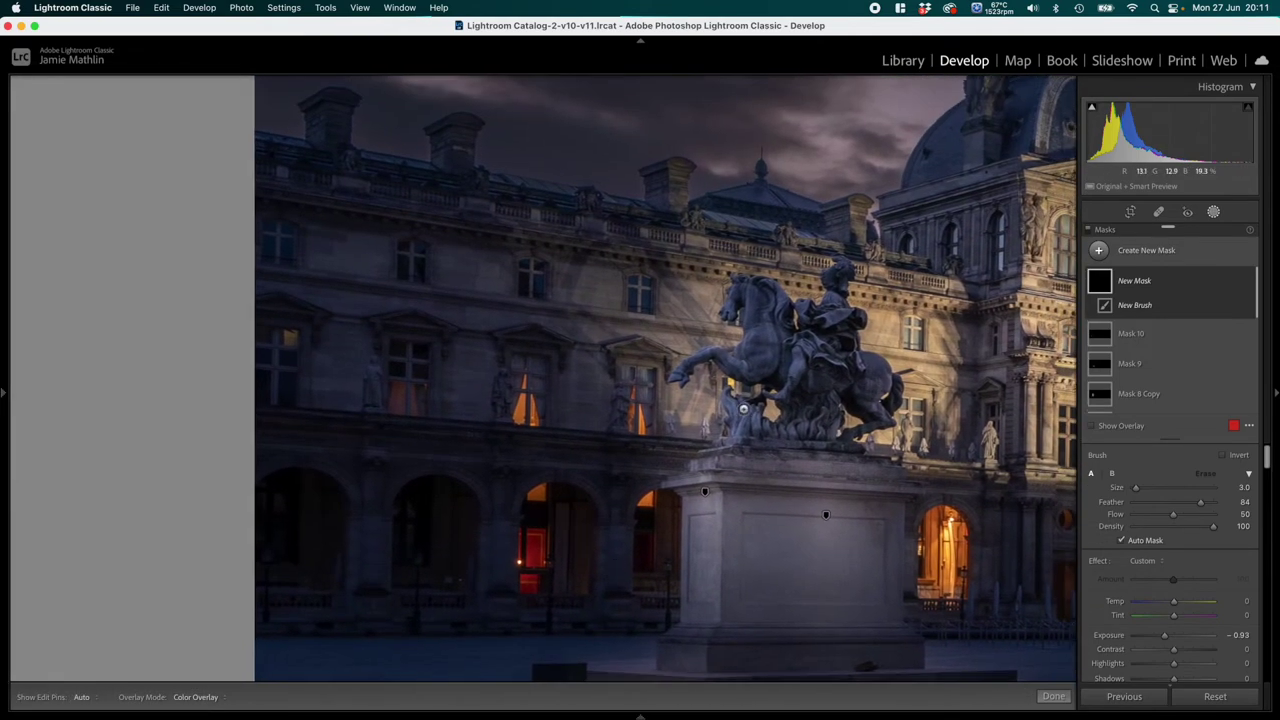
pyautogui.press('alt')
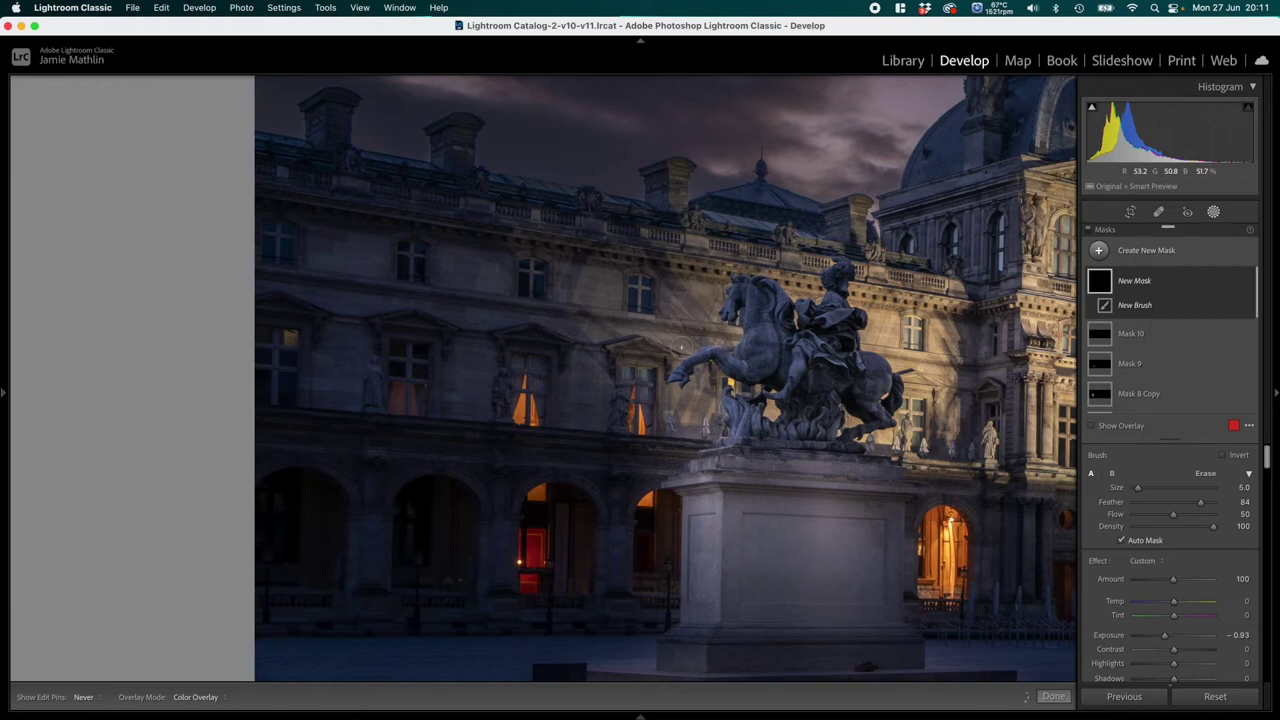
pyautogui.press(']')
pyautogui.click(645, 325)
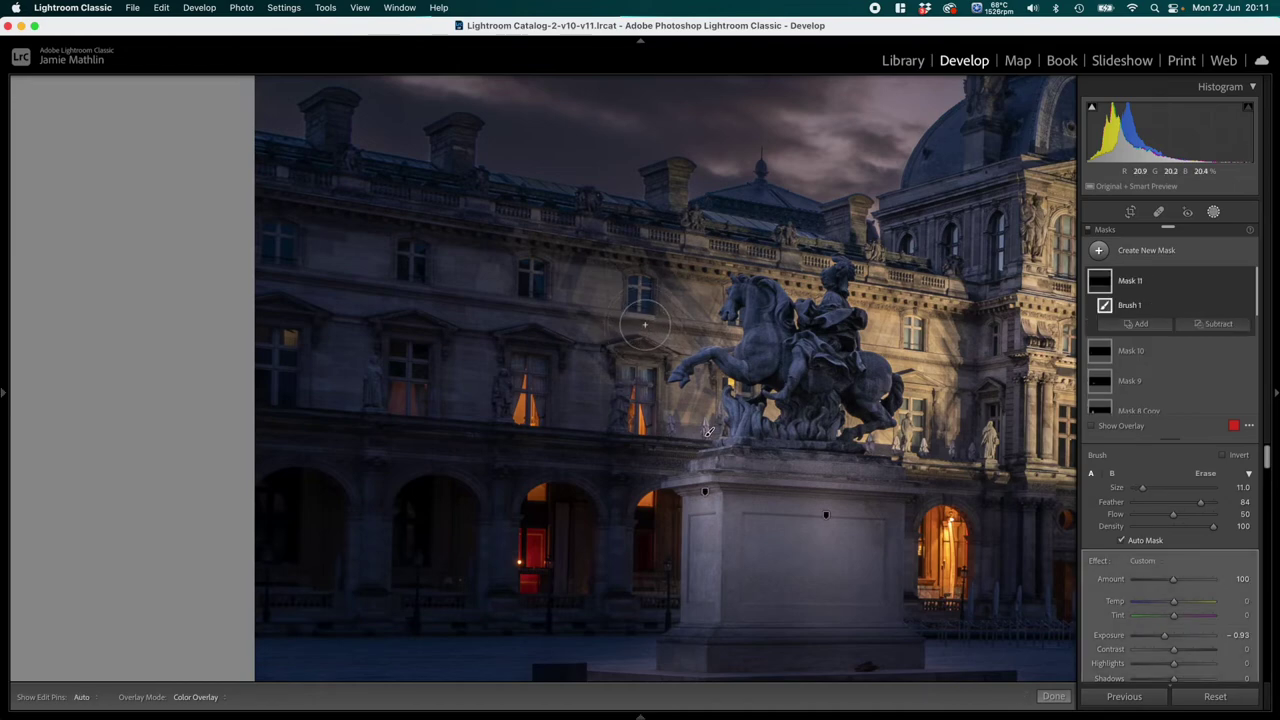
pyautogui.moveTo(645, 325)
pyautogui.mouseDown()
pyautogui.moveTo(700, 316)
pyautogui.moveTo(686, 313)
pyautogui.moveTo(715, 298)
pyautogui.moveTo(705, 333)
pyautogui.moveTo(740, 338)
pyautogui.moveTo(690, 350)
pyautogui.moveTo(595, 340)
pyautogui.moveTo(660, 392)
pyautogui.moveTo(680, 380)
pyautogui.moveTo(672, 408)
pyautogui.moveTo(688, 413)
pyautogui.moveTo(700, 395)
pyautogui.moveTo(708, 430)
pyautogui.moveTo(707, 388)
pyautogui.mouseUp()
pyautogui.press('h')
pyautogui.press('h')
pyautogui.press('h')
pyautogui.press('h')
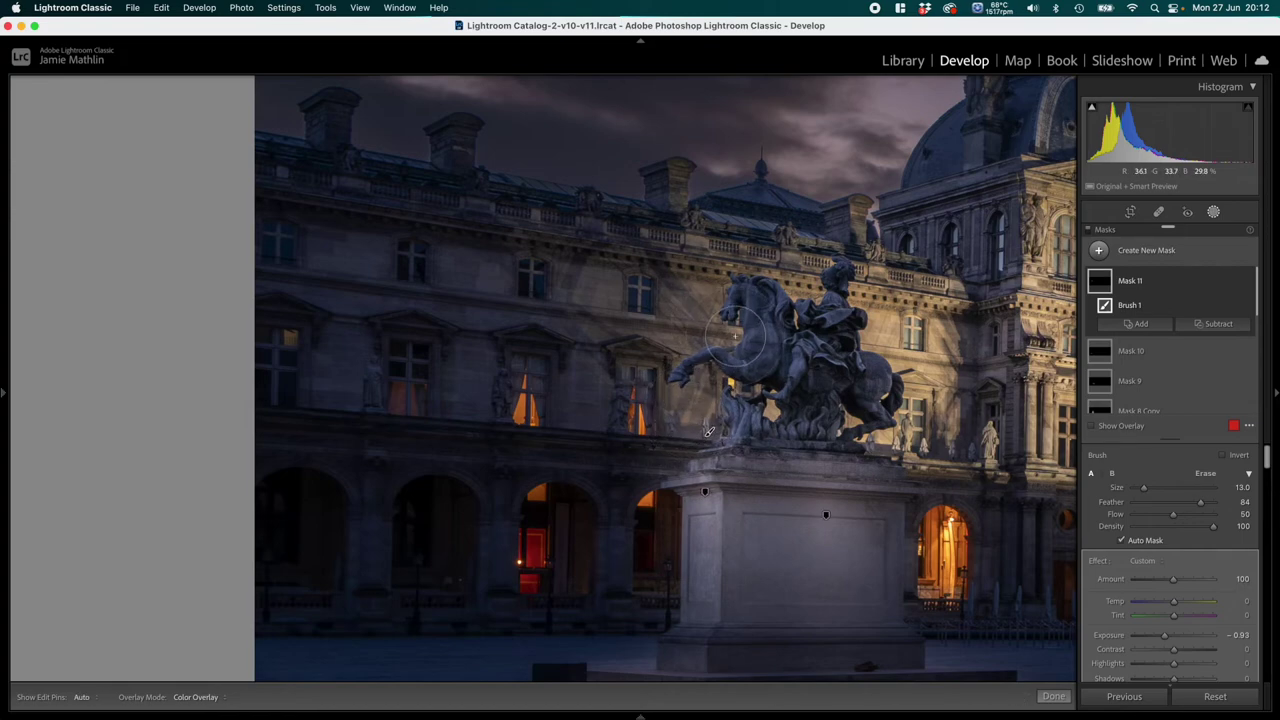
pyautogui.press('h')
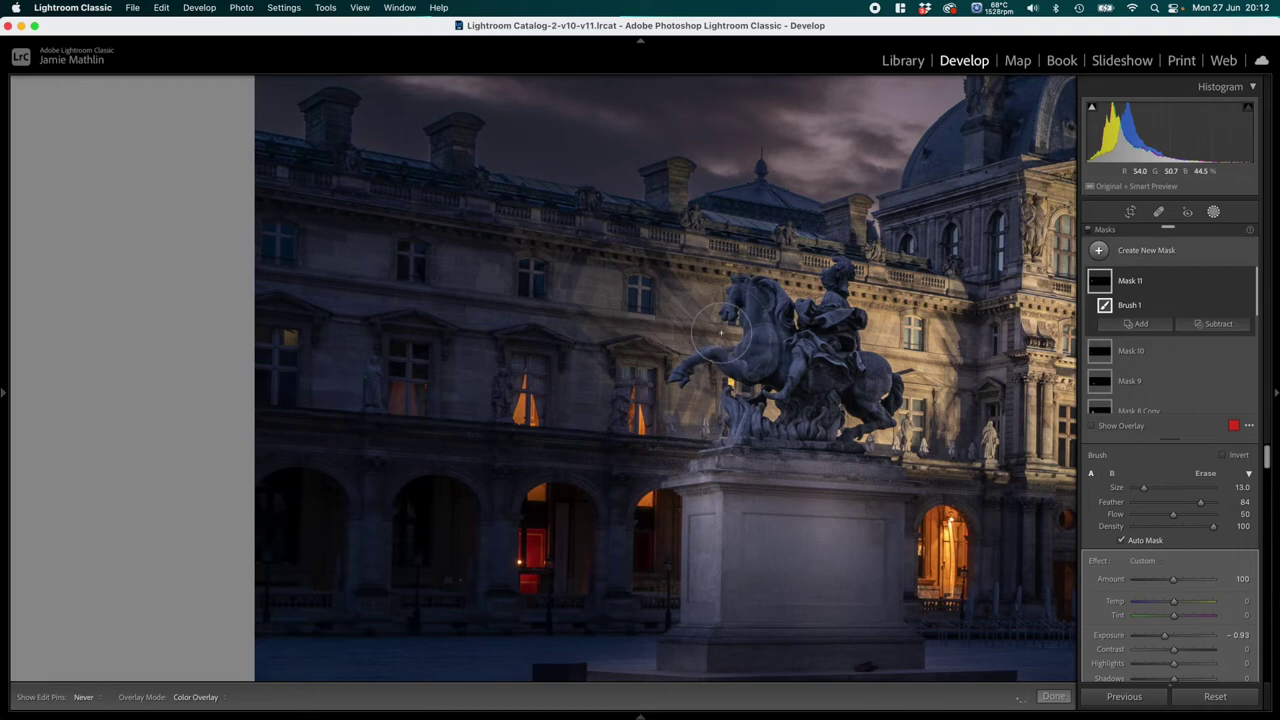
pyautogui.press('h')
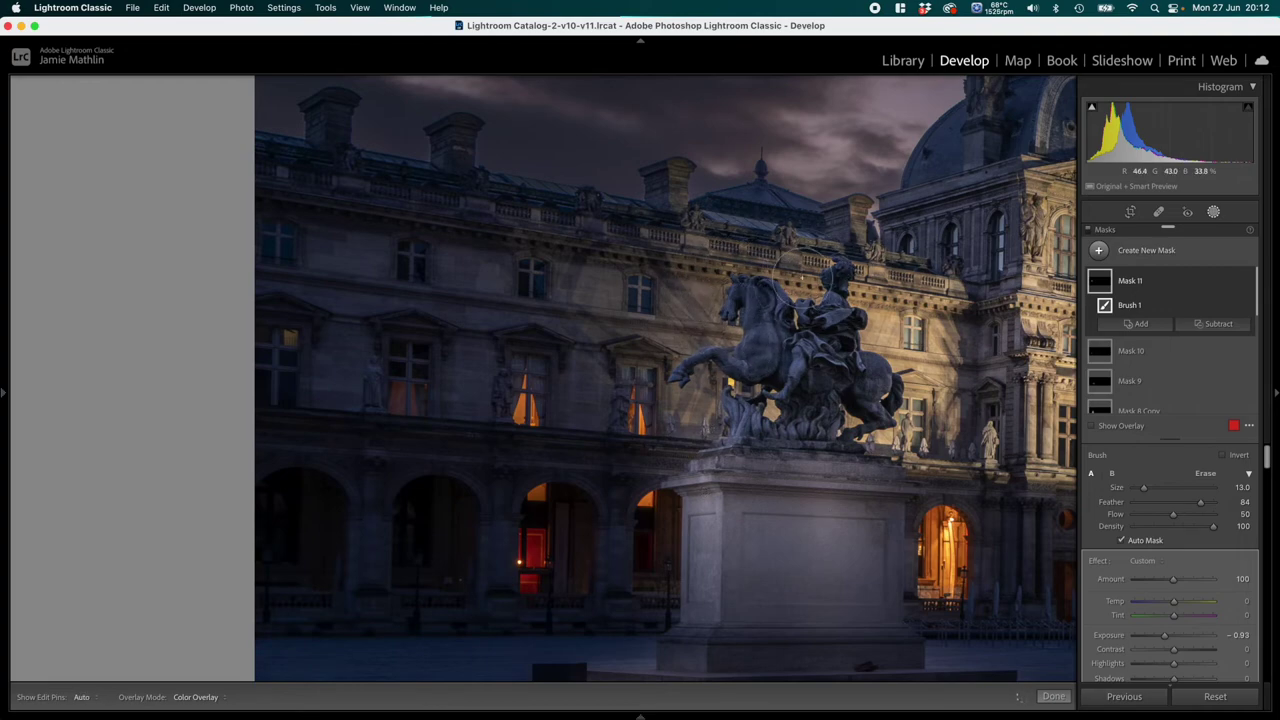
pyautogui.press('h')
pyautogui.press('h')
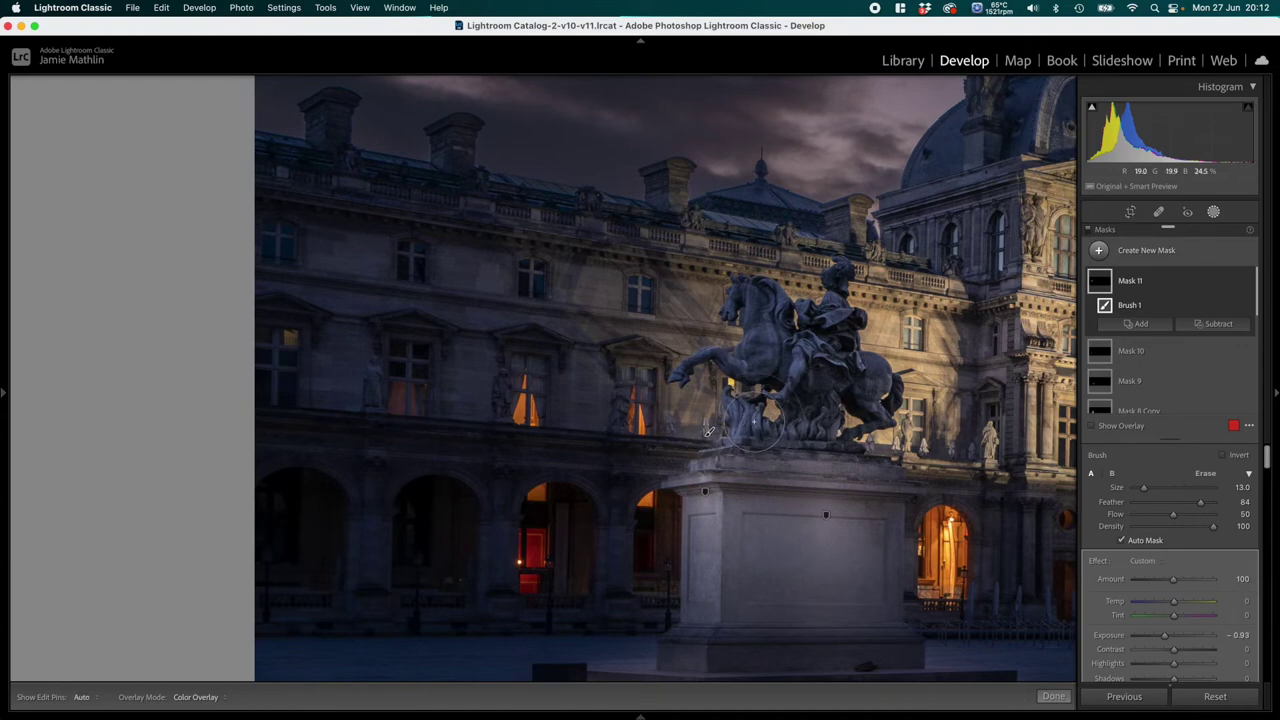
pyautogui.press('h')
pyautogui.press('h')
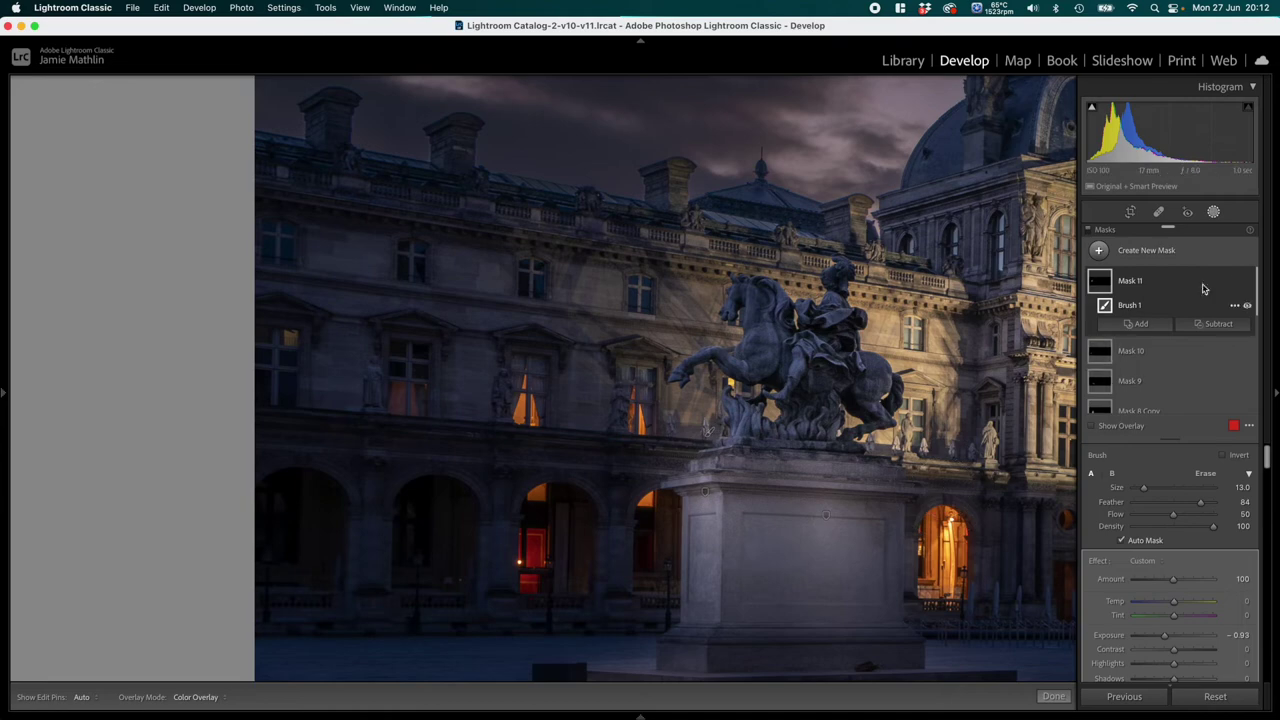
pyautogui.click(1053, 696)
# Step: Fit the panorama, select Mask 8 Copy and tune its Exposure from 2.55 down to 2.22
pyautogui.moveTo(24, 333)
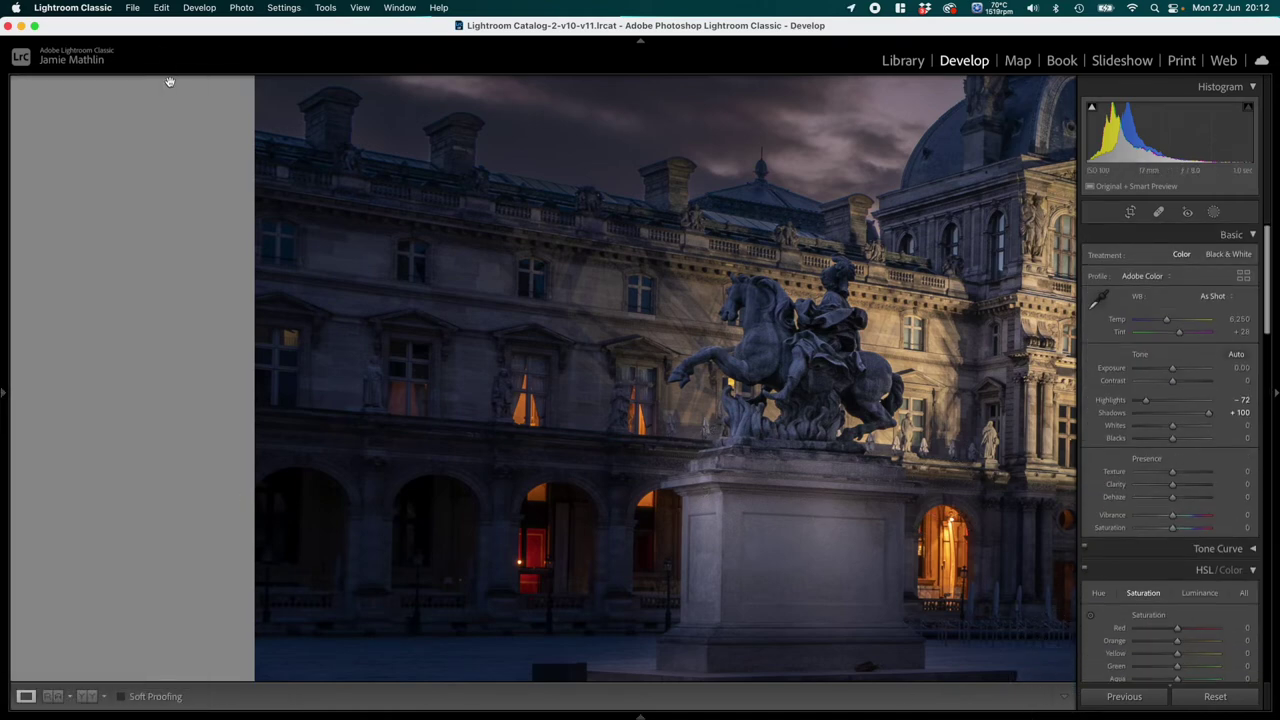
pyautogui.moveTo(6, 400)
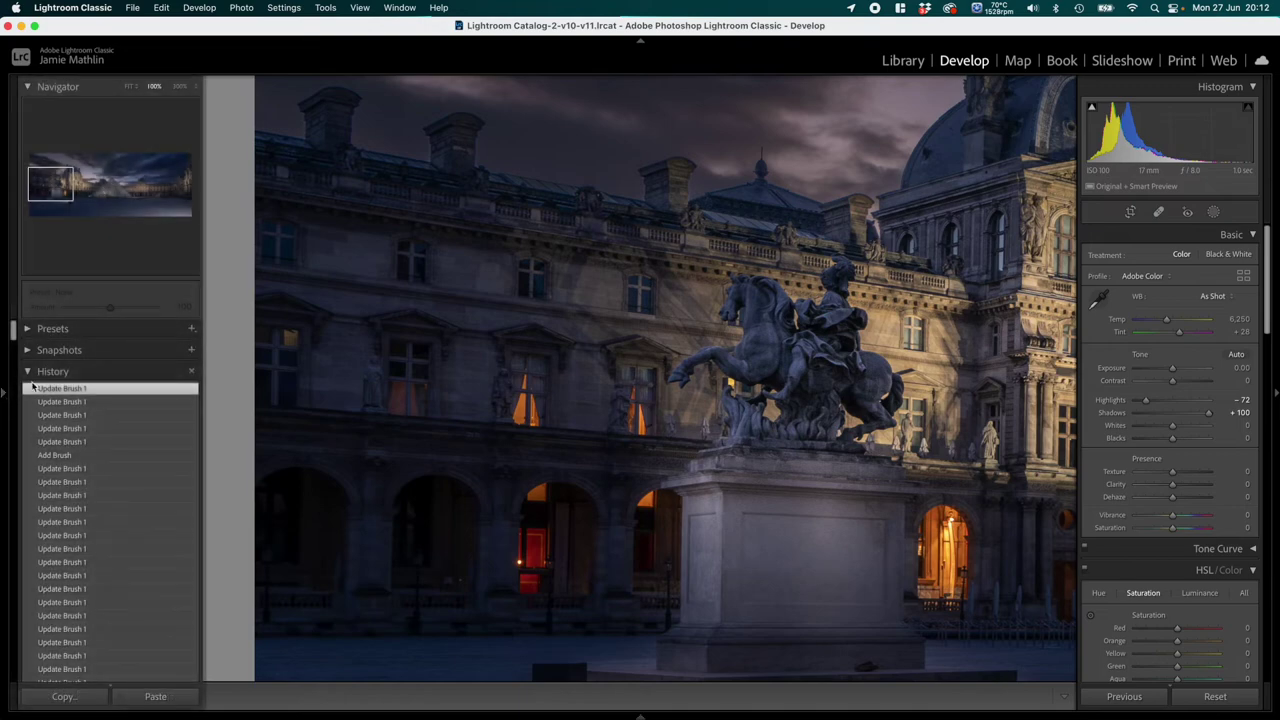
pyautogui.click(130, 88)
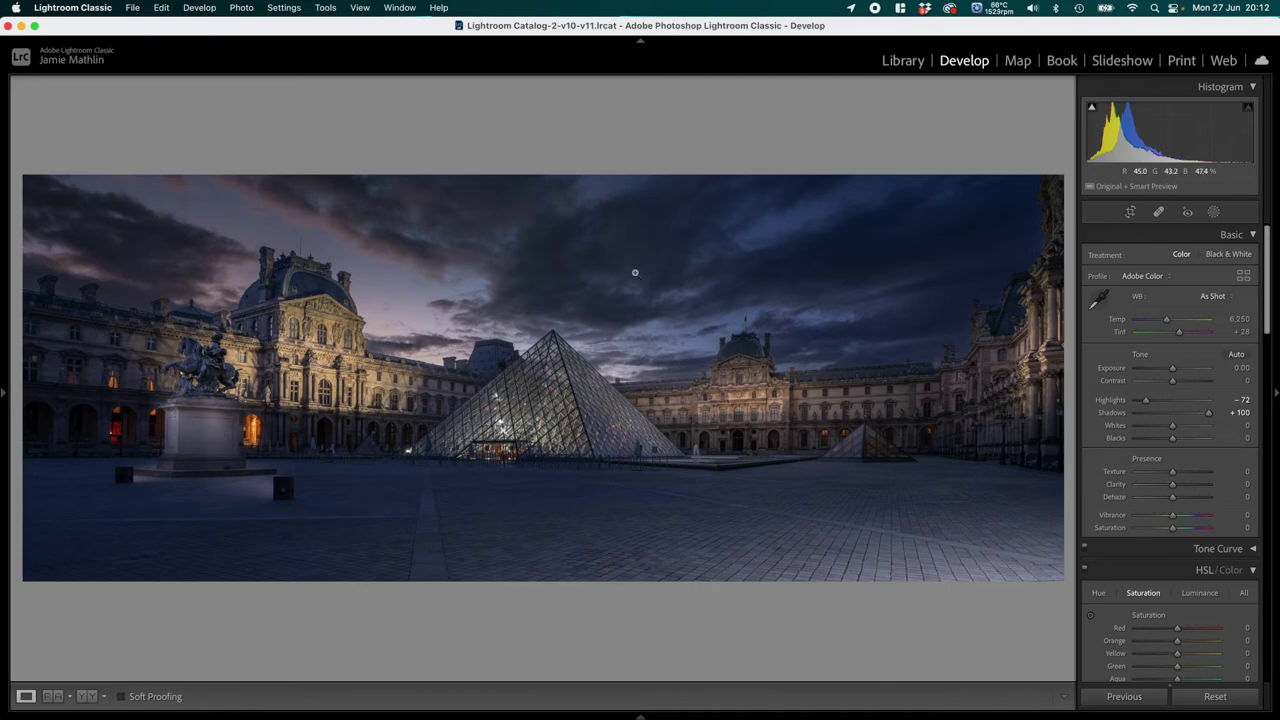
pyautogui.click(1216, 213)
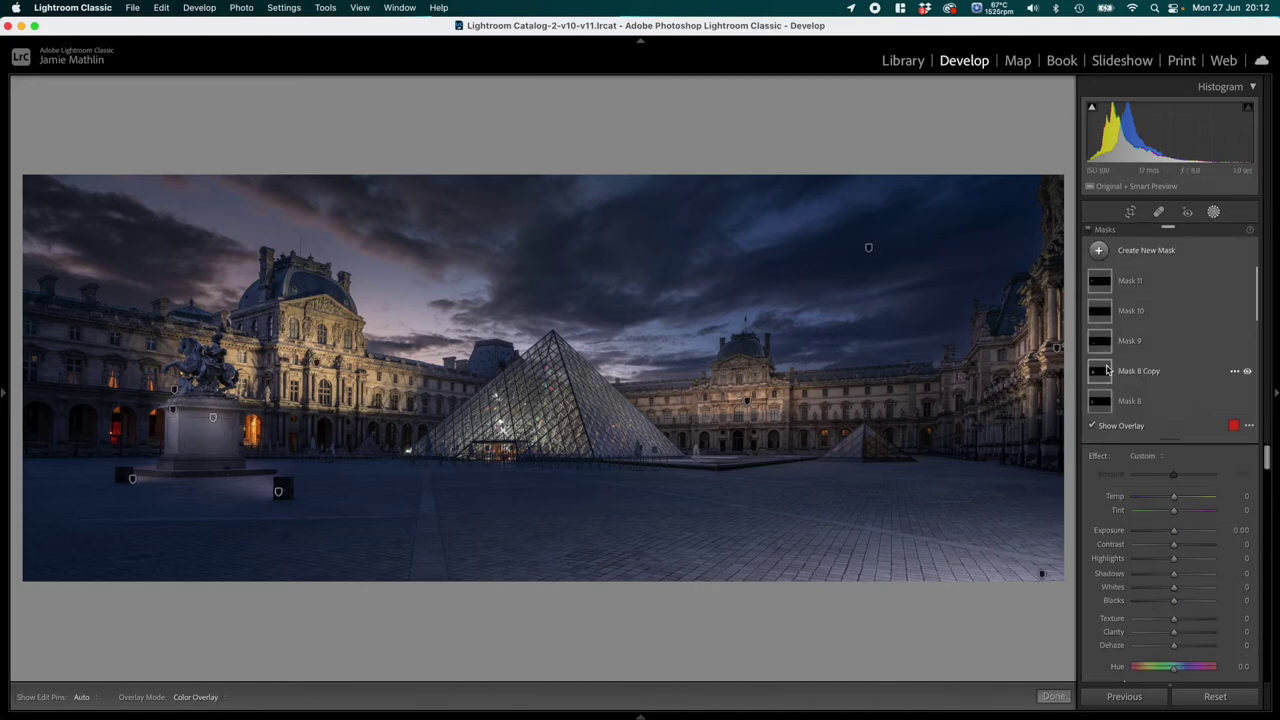
pyautogui.click(1104, 374)
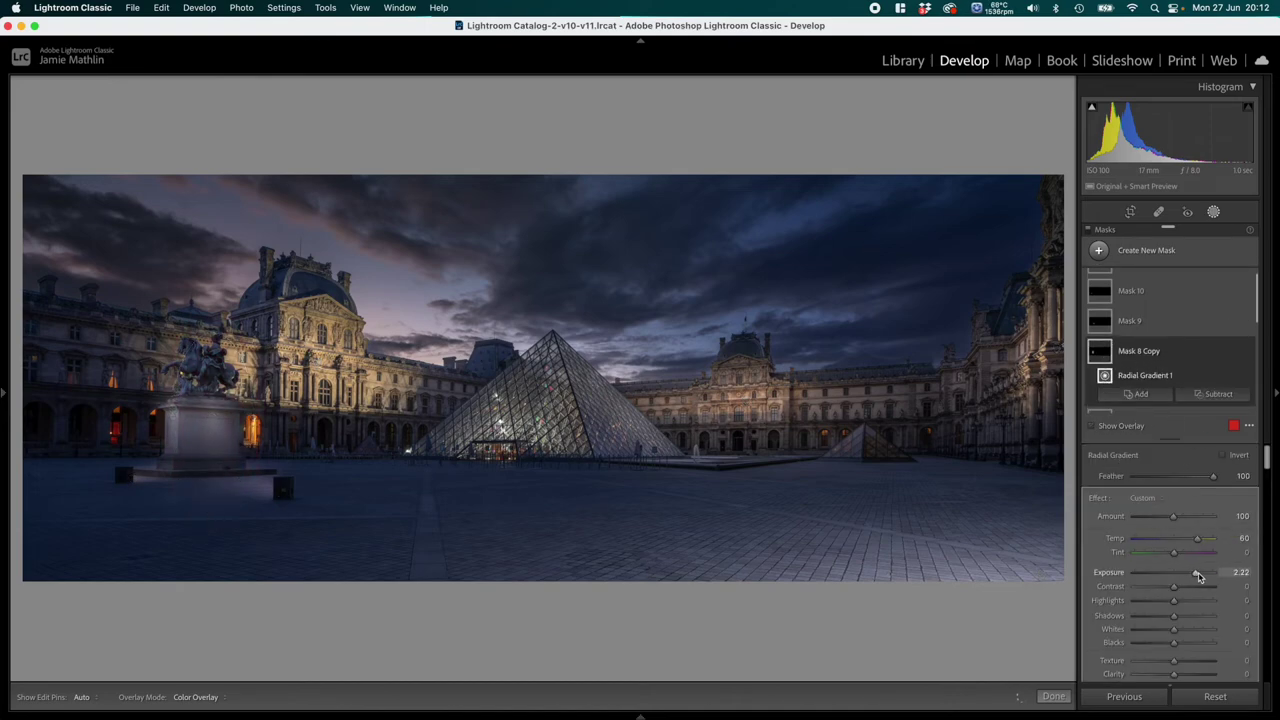
pyautogui.moveTo(1199, 576); pyautogui.dragTo(1201, 576)
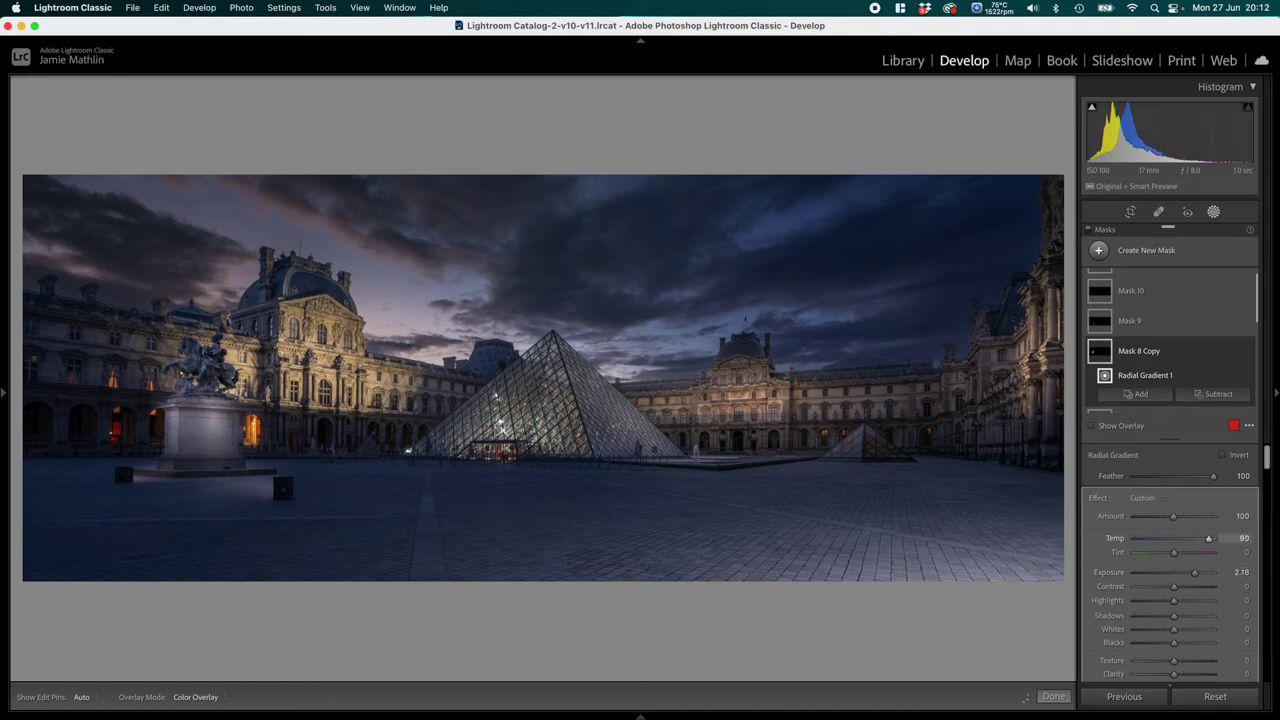
pyautogui.moveTo(206, 486)
pyautogui.moveTo(1189, 577); pyautogui.dragTo(1197, 578)
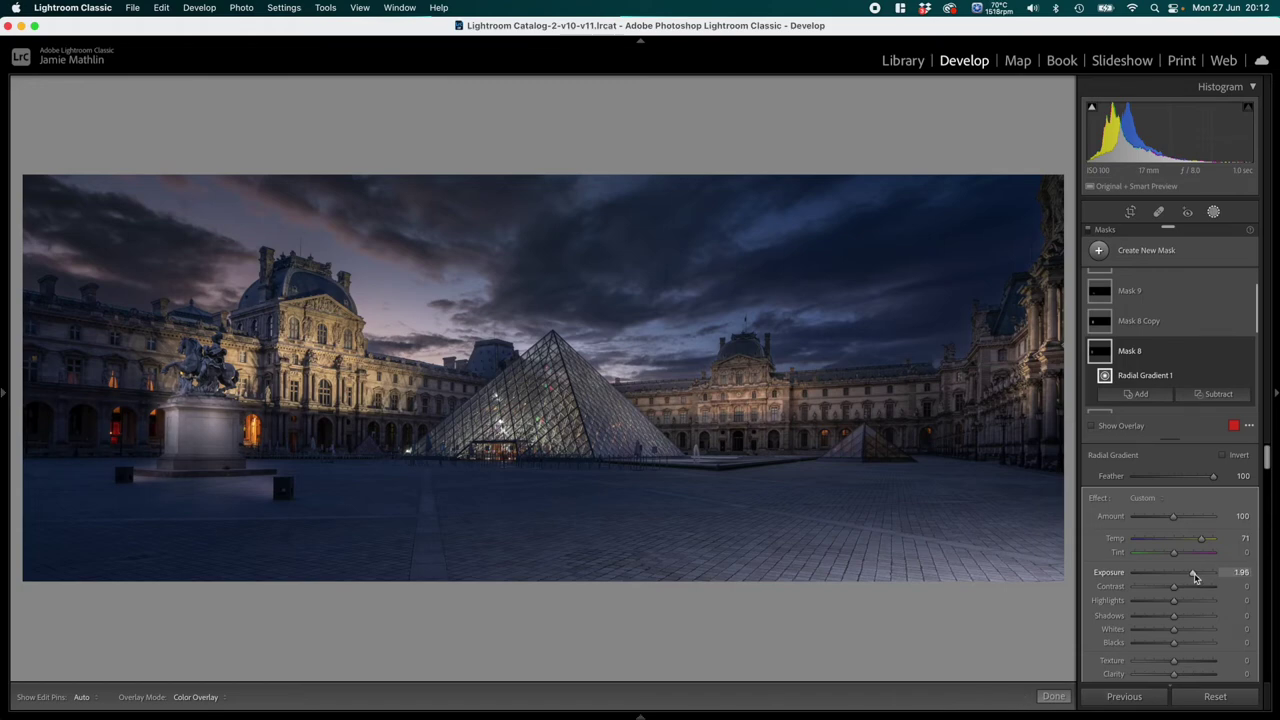
pyautogui.moveTo(200, 410)
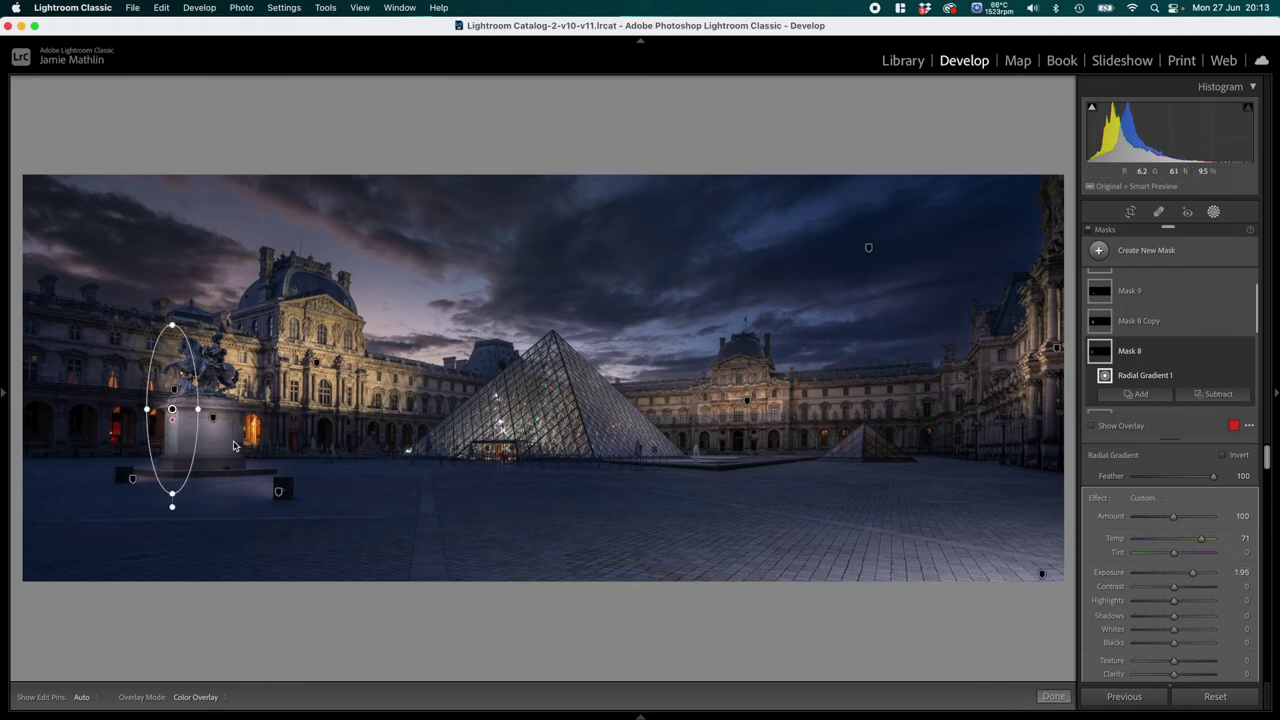
# Step: Select Mask 9 from the statue's pins and raise its Exposure from 1.68 to 2.24
pyautogui.click(133, 480)
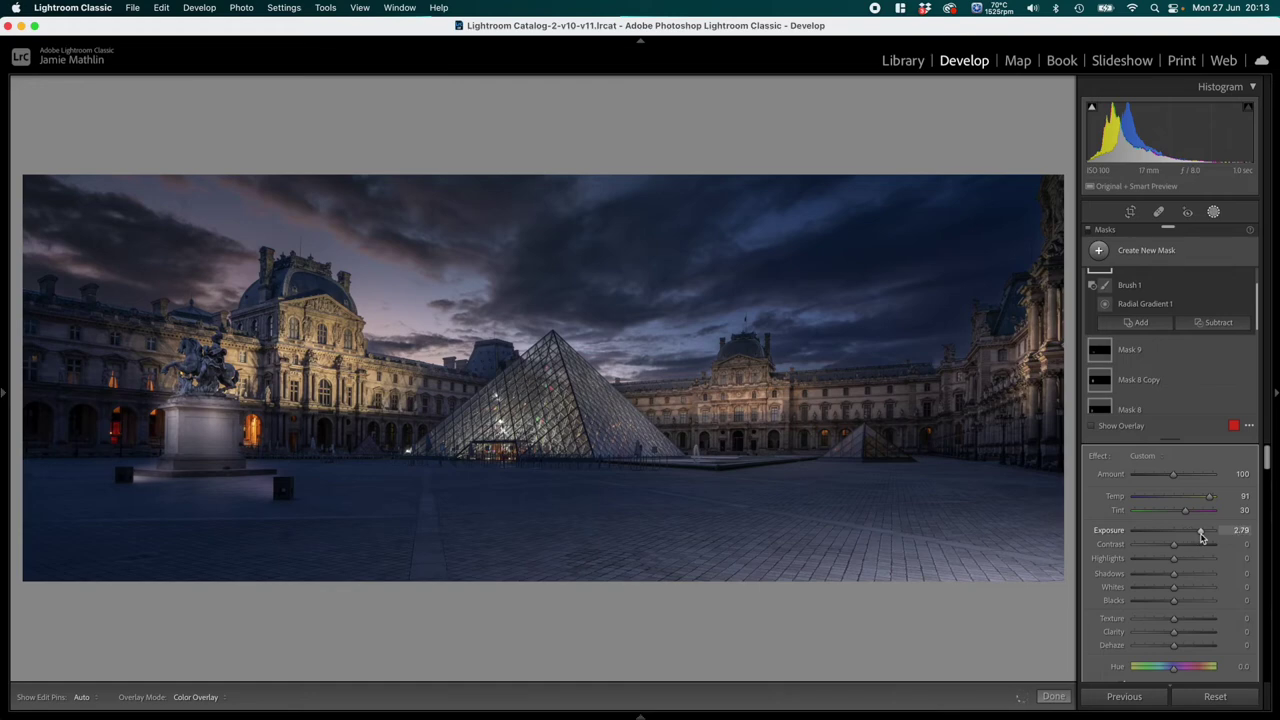
pyautogui.moveTo(254, 517)
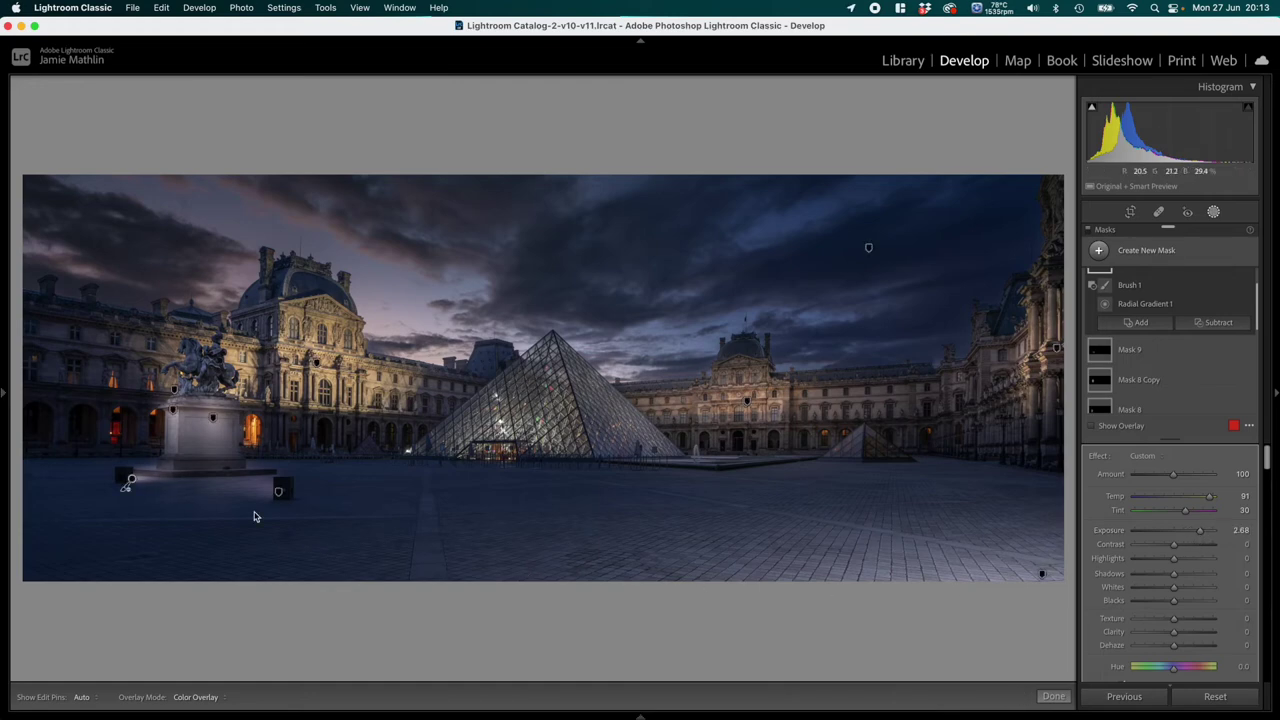
pyautogui.click(278, 493)
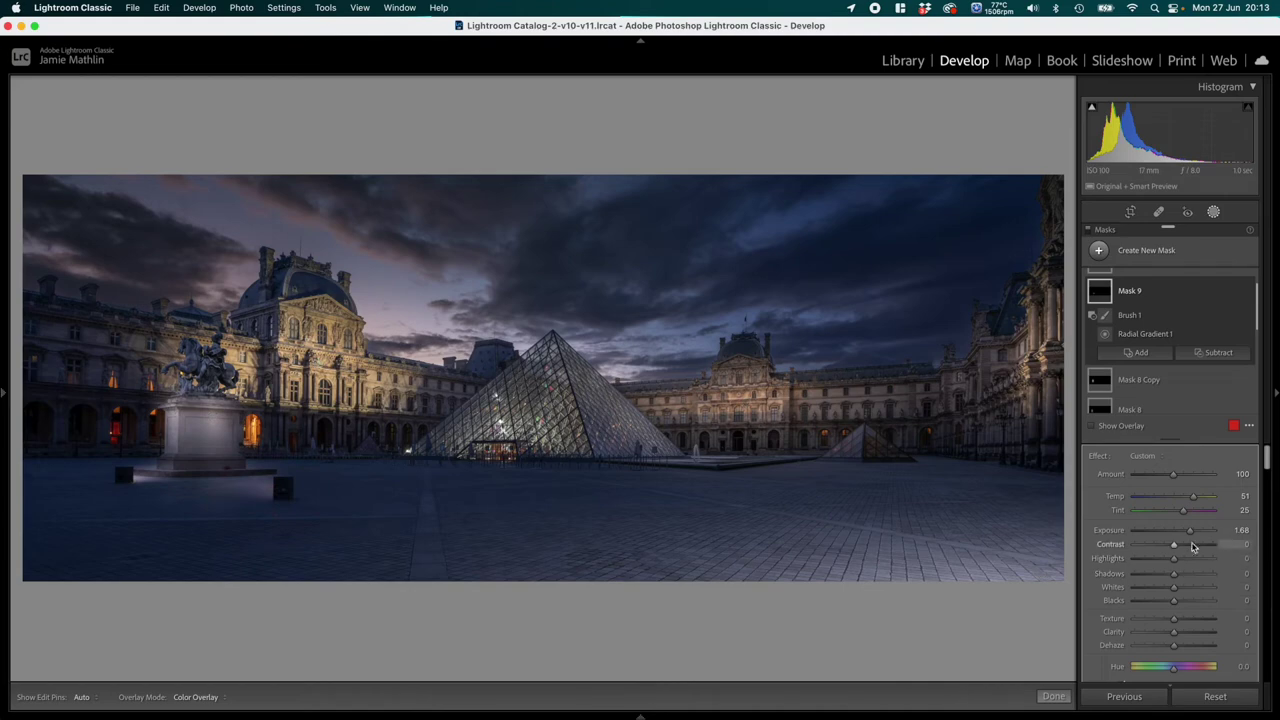
pyautogui.moveTo(1194, 537); pyautogui.dragTo(1201, 538)
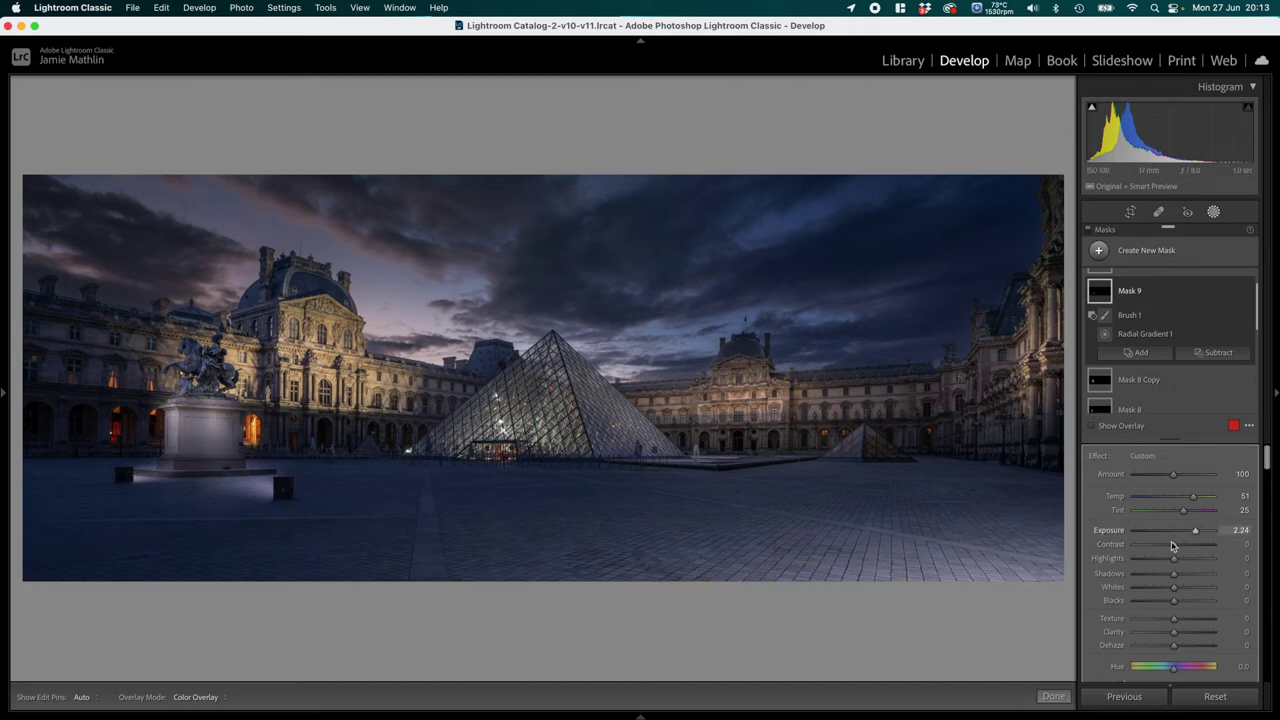
pyautogui.click(134, 480)
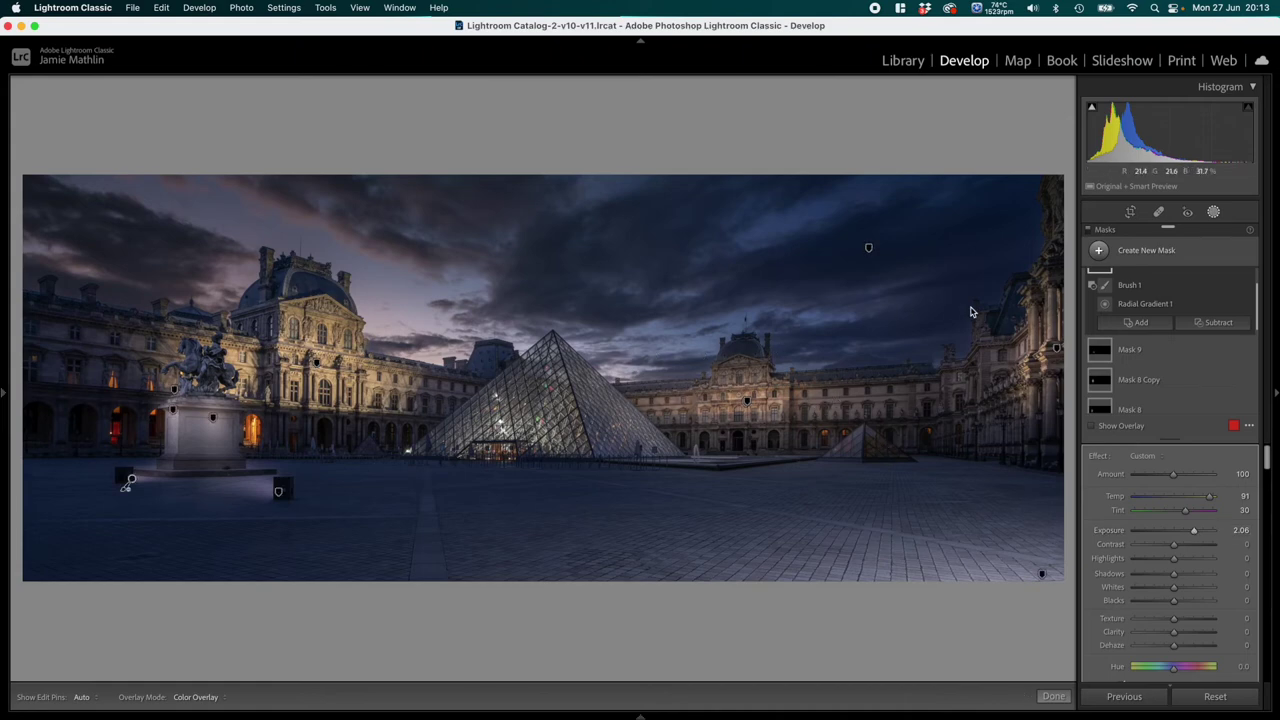
# Step: Add radial gradient Mask 12 as an ellipse over the main pyramid and central courtyard
pyautogui.click(1127, 253)
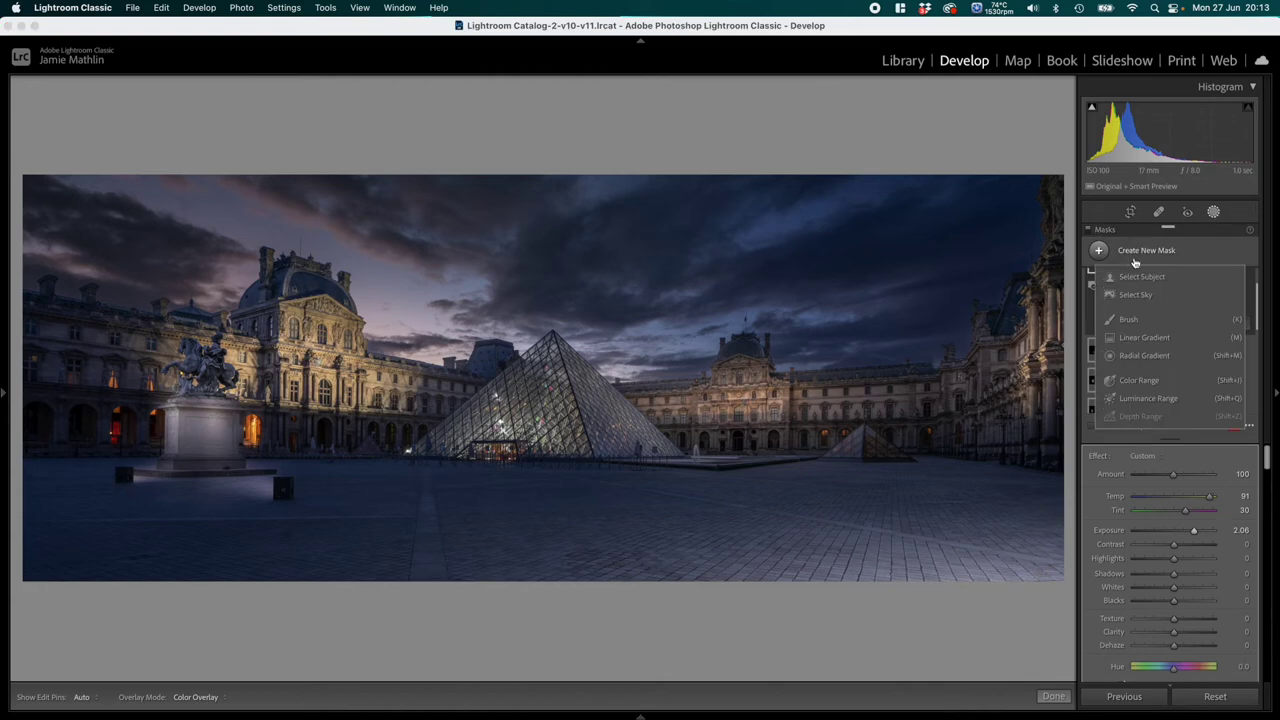
pyautogui.click(1142, 356)
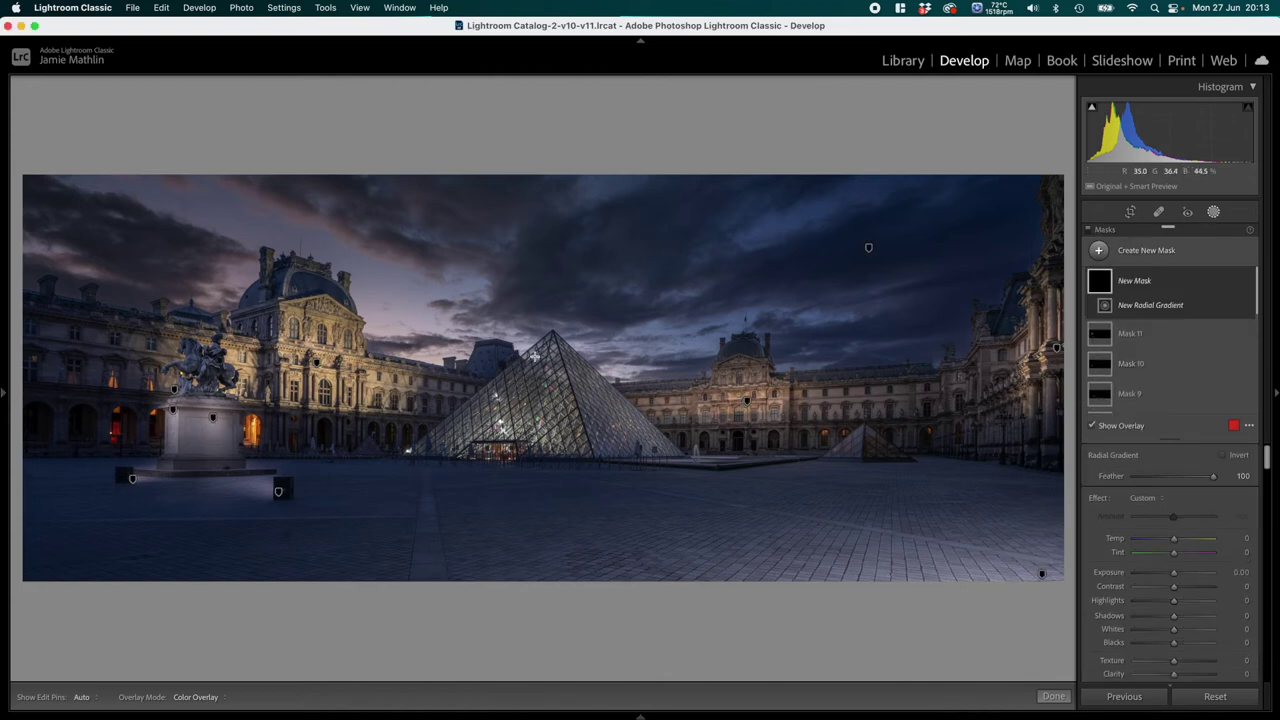
pyautogui.moveTo(515, 350); pyautogui.dragTo(814, 486)
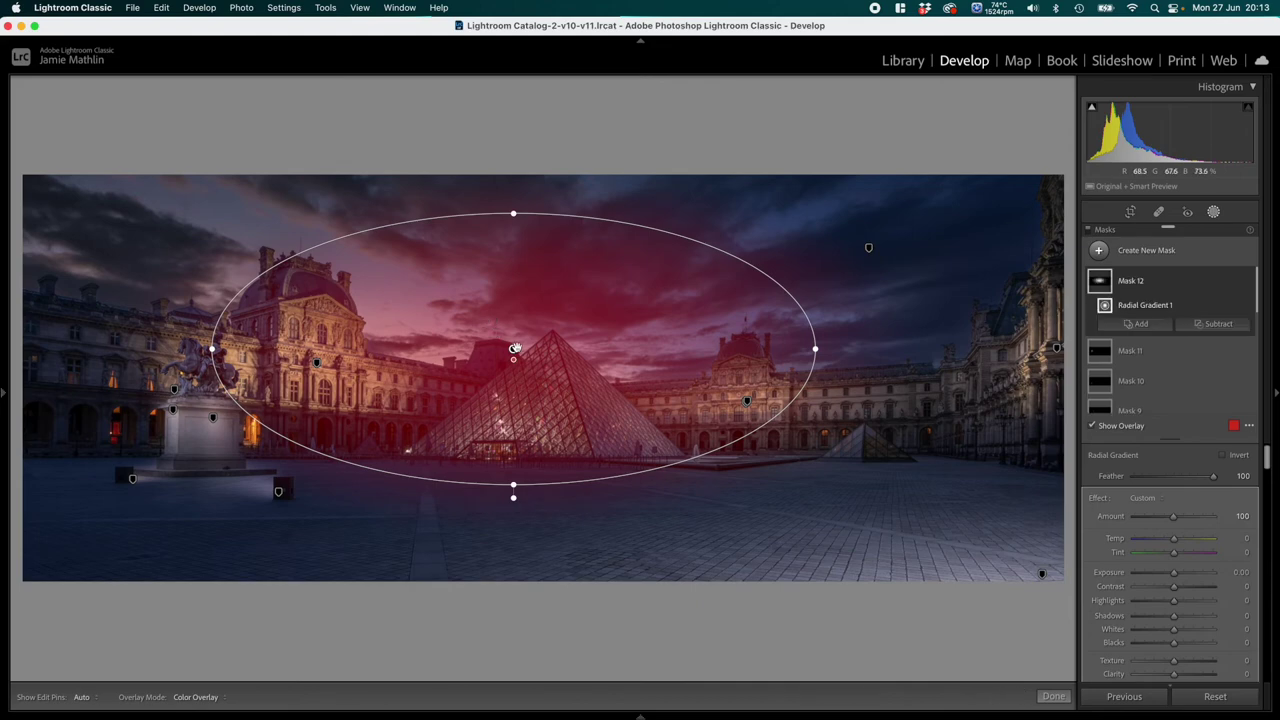
pyautogui.moveTo(516, 348); pyautogui.dragTo(518, 421)
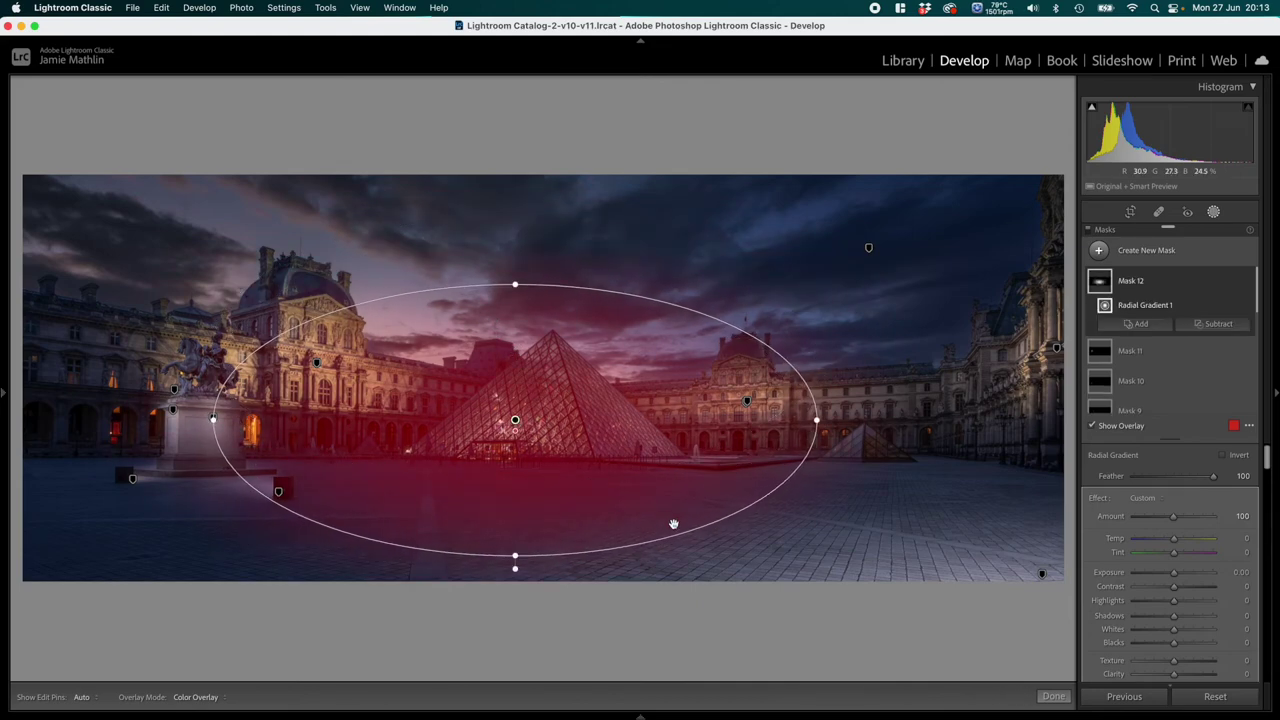
pyautogui.click(1206, 330)
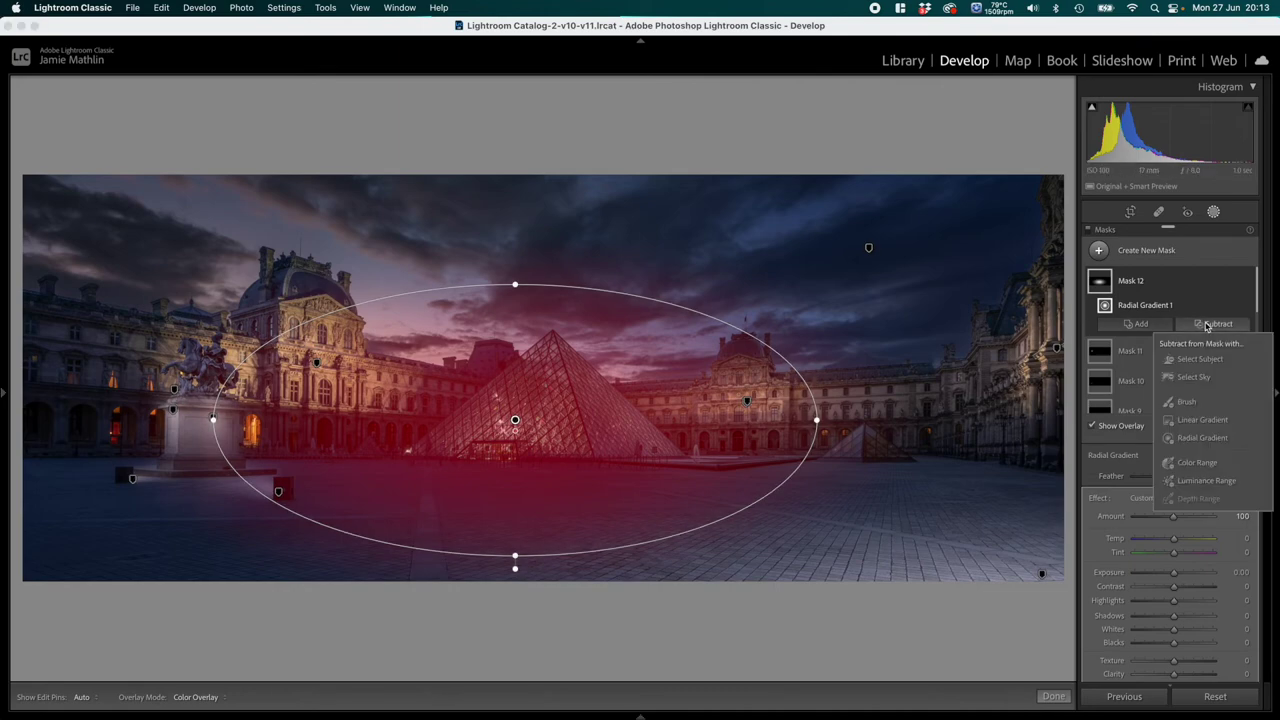
# Step: Start a subtracting brush on Mask 12 and zoom to 100% on the main pyramid
pyautogui.click(1203, 401)
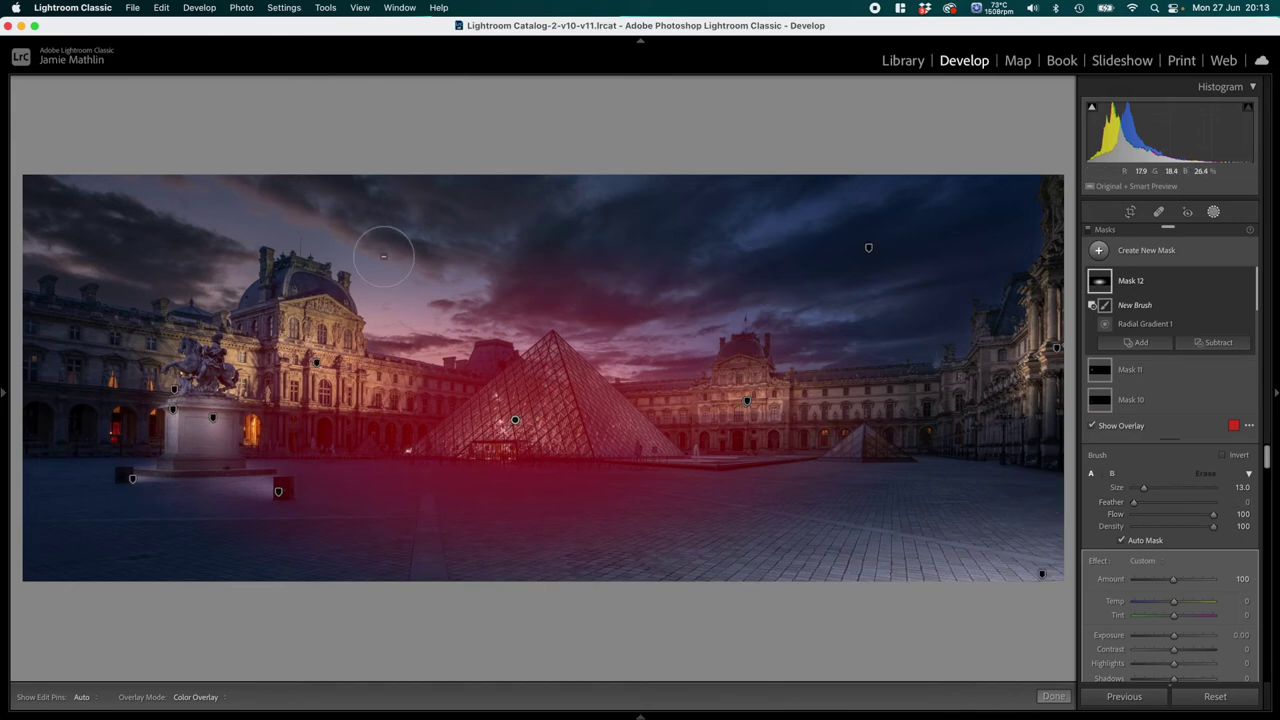
pyautogui.moveTo(3, 403)
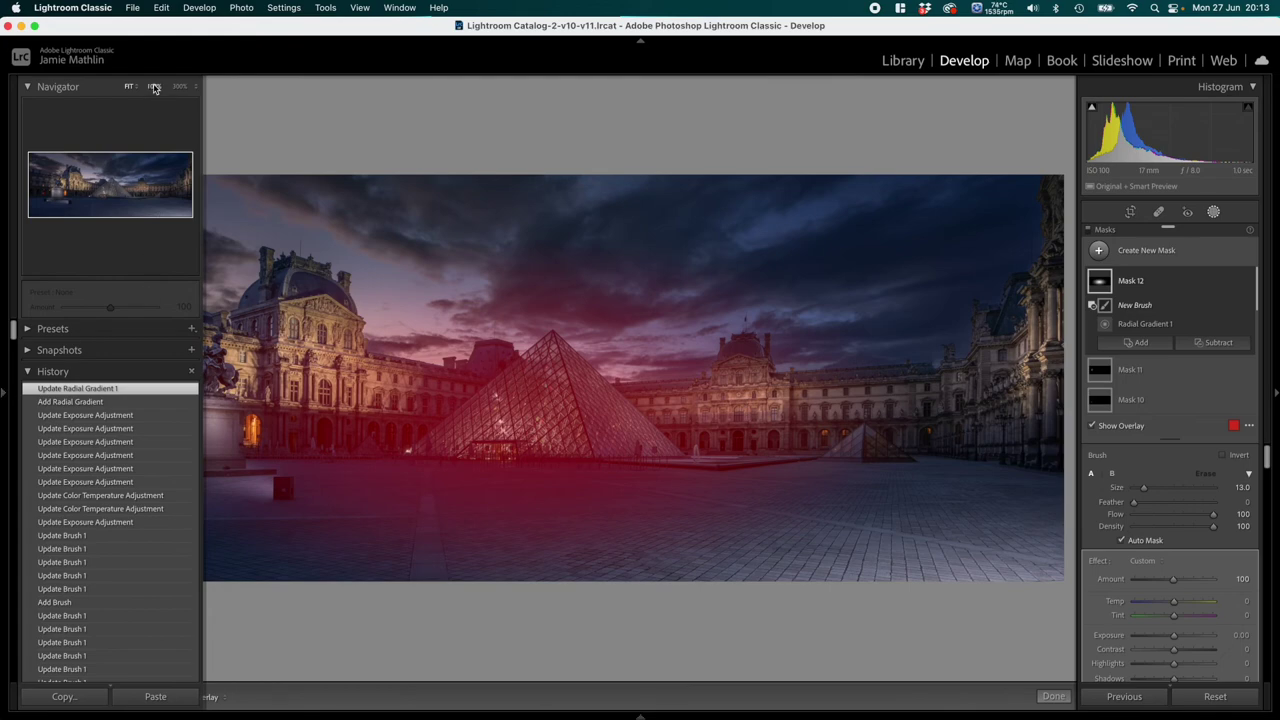
pyautogui.click(155, 88)
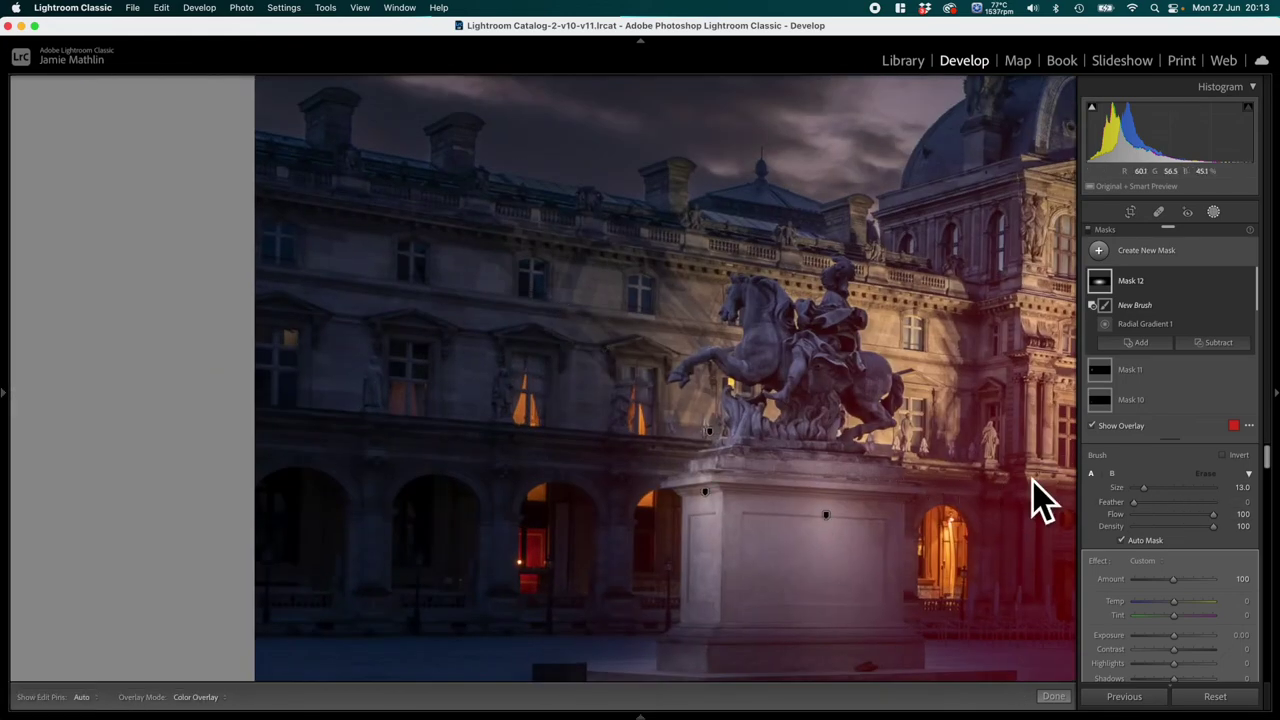
pyautogui.keyDown('alt'); pyautogui.click(1010, 490); pyautogui.keyUp('alt')
pyautogui.moveTo(1006, 480)
pyautogui.mouseDown()
pyautogui.moveTo(580, 436)
pyautogui.moveTo(20, 403)
pyautogui.mouseUp()
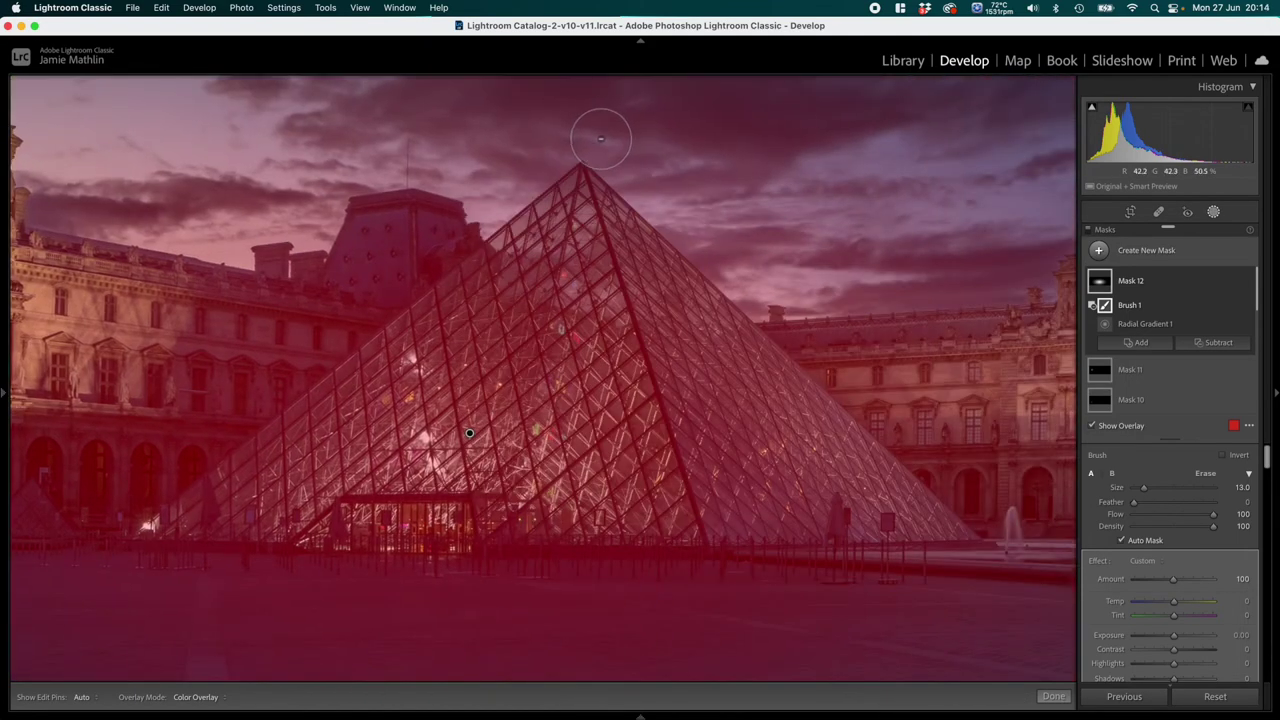
# Step: Erase the mask along the pyramid's edges from the apex to the fountain, and along its base and ground
pyautogui.keyDown('shift'); pyautogui.click(1003, 517); pyautogui.keyUp('shift')
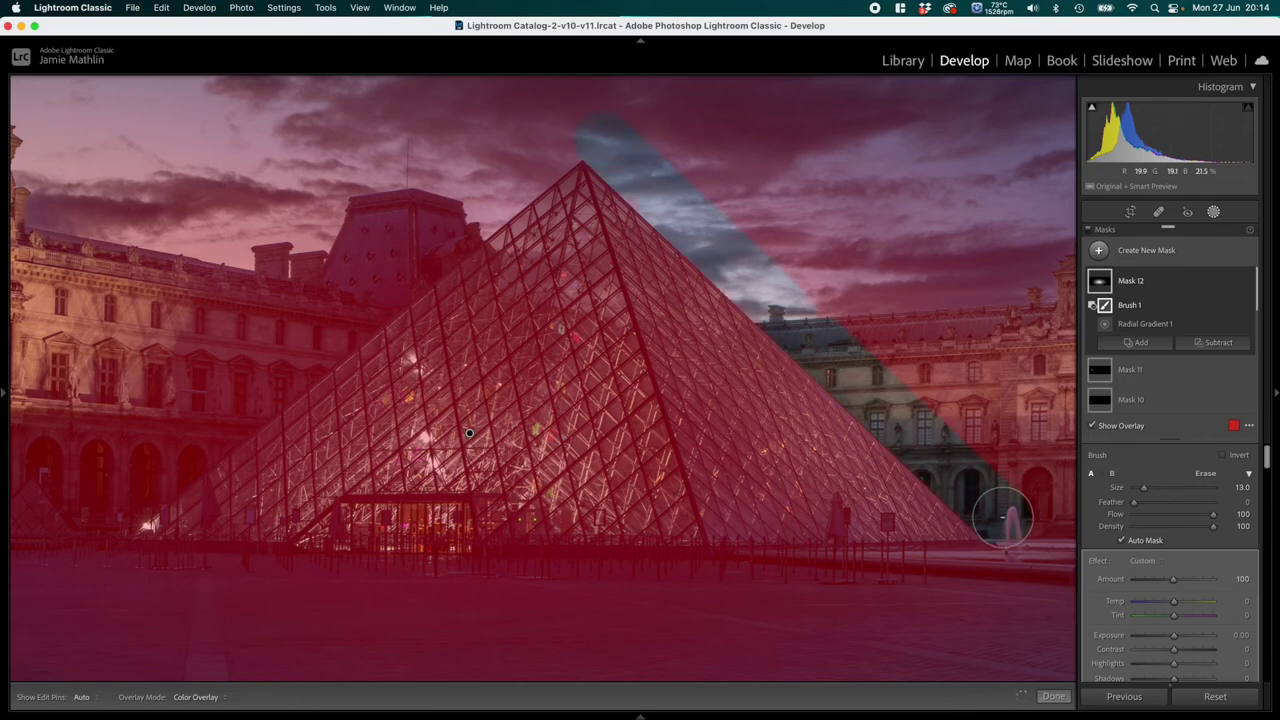
pyautogui.click(562, 135)
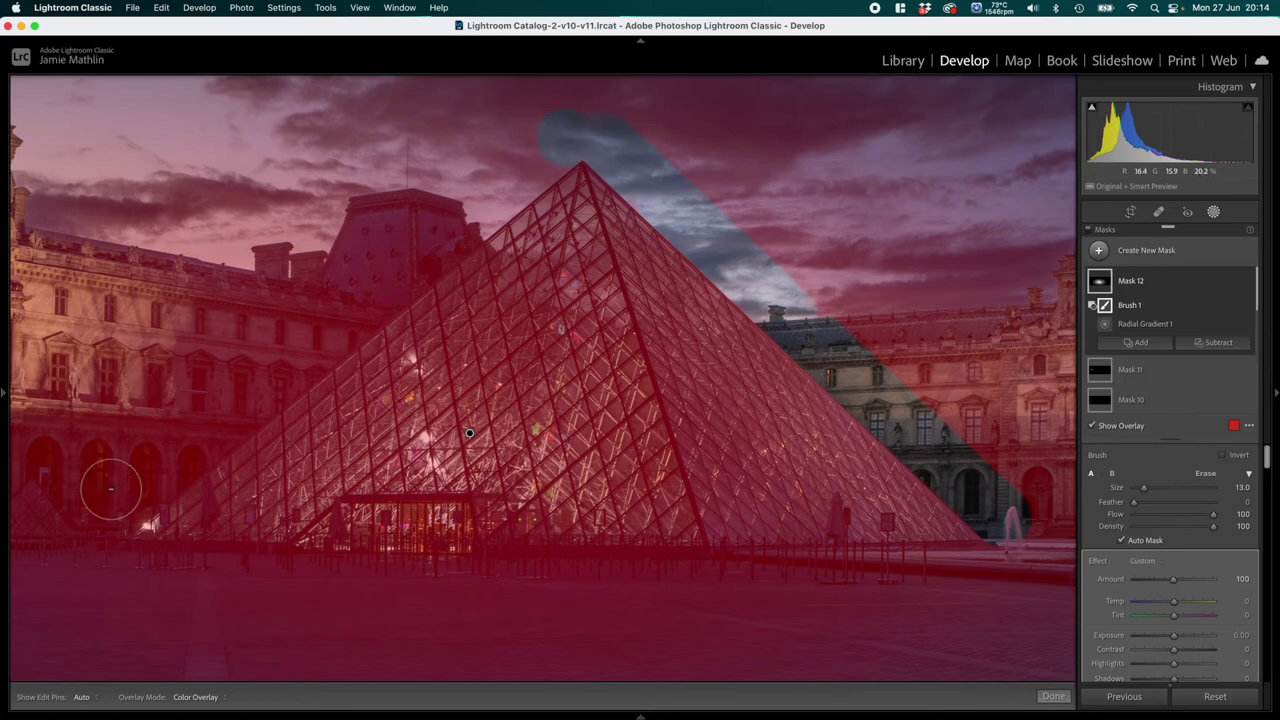
pyautogui.keyDown('shift'); pyautogui.click(100, 520); pyautogui.keyUp('shift')
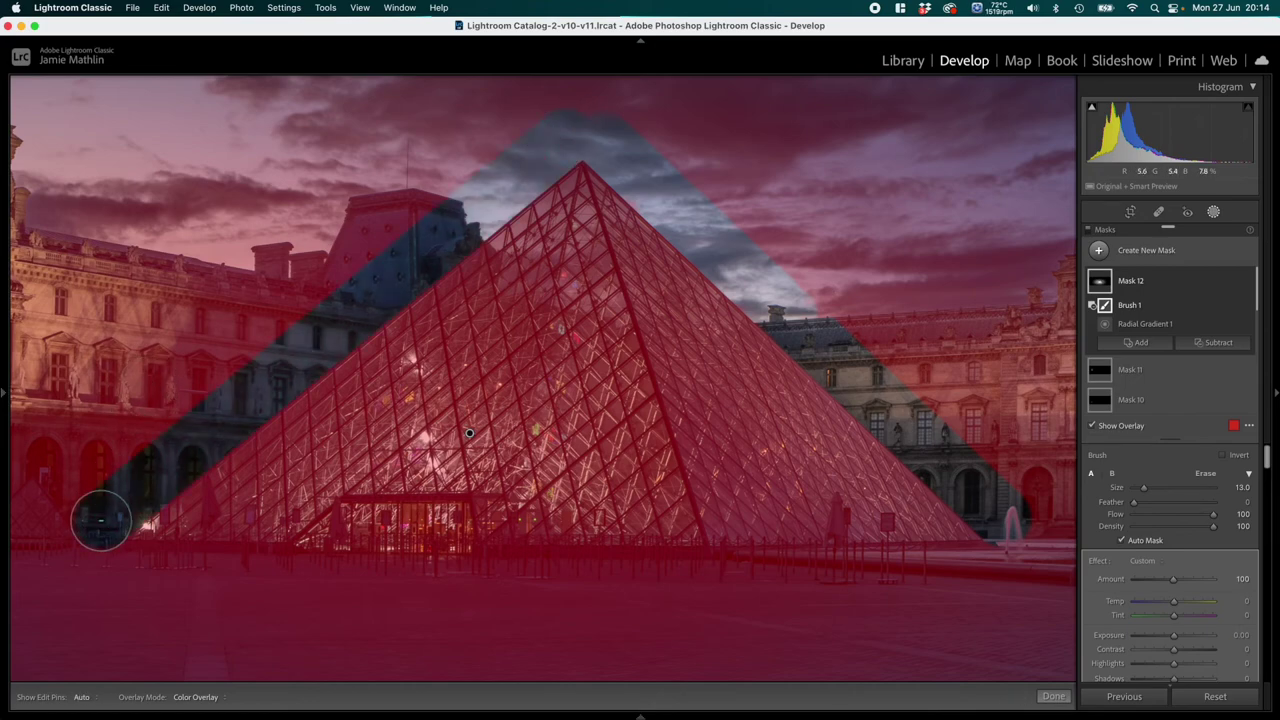
pyautogui.click(119, 573)
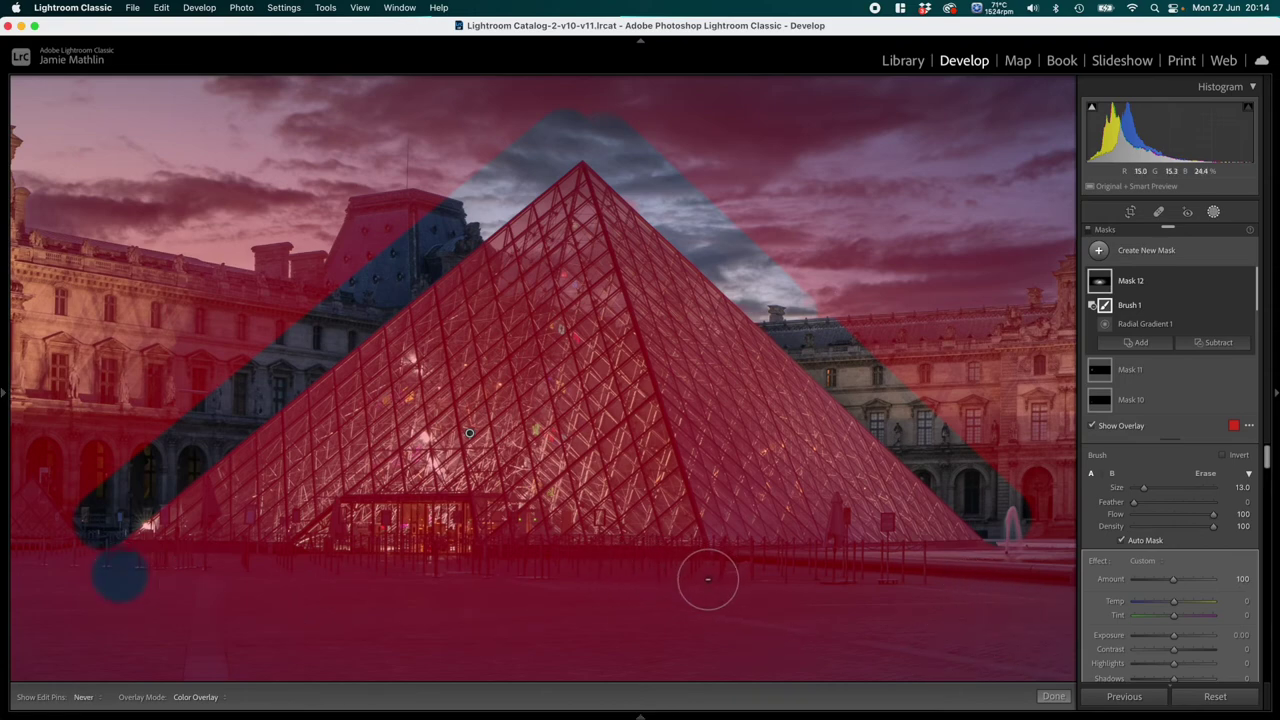
pyautogui.keyDown('shift'); pyautogui.click(707, 578); pyautogui.keyUp('shift')
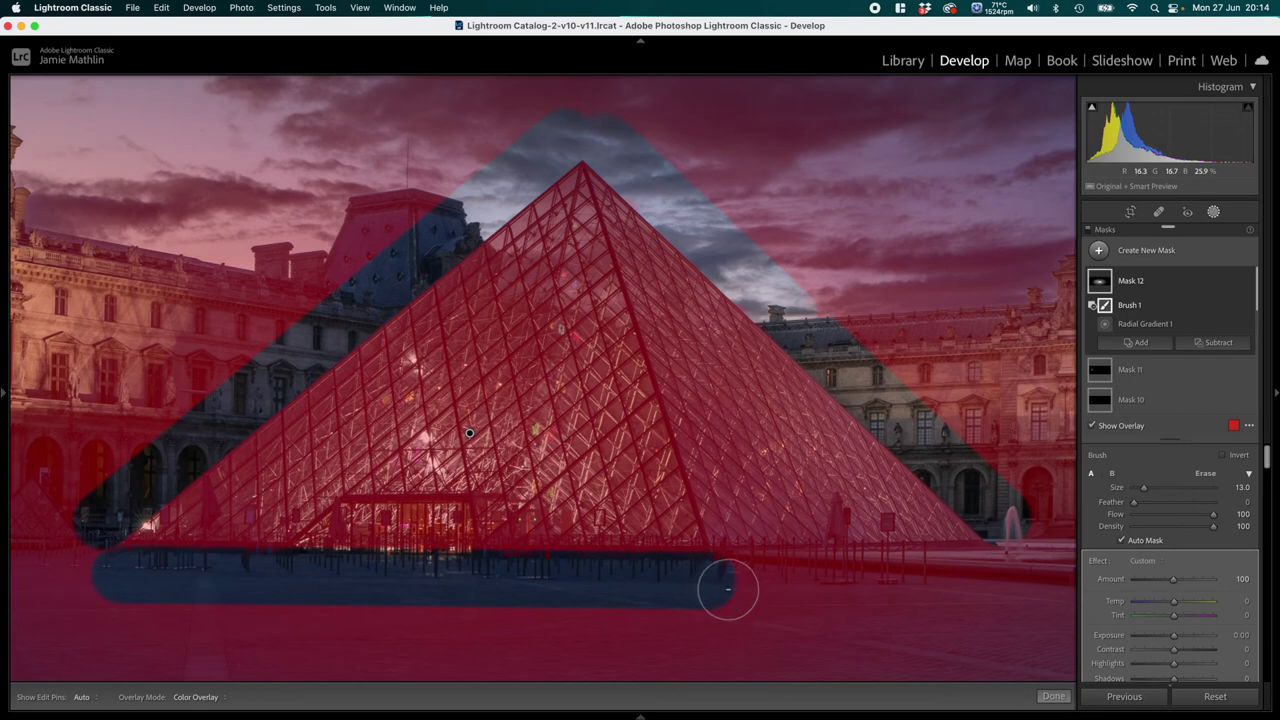
pyautogui.keyDown('shift'); pyautogui.click(988, 575); pyautogui.keyUp('shift')
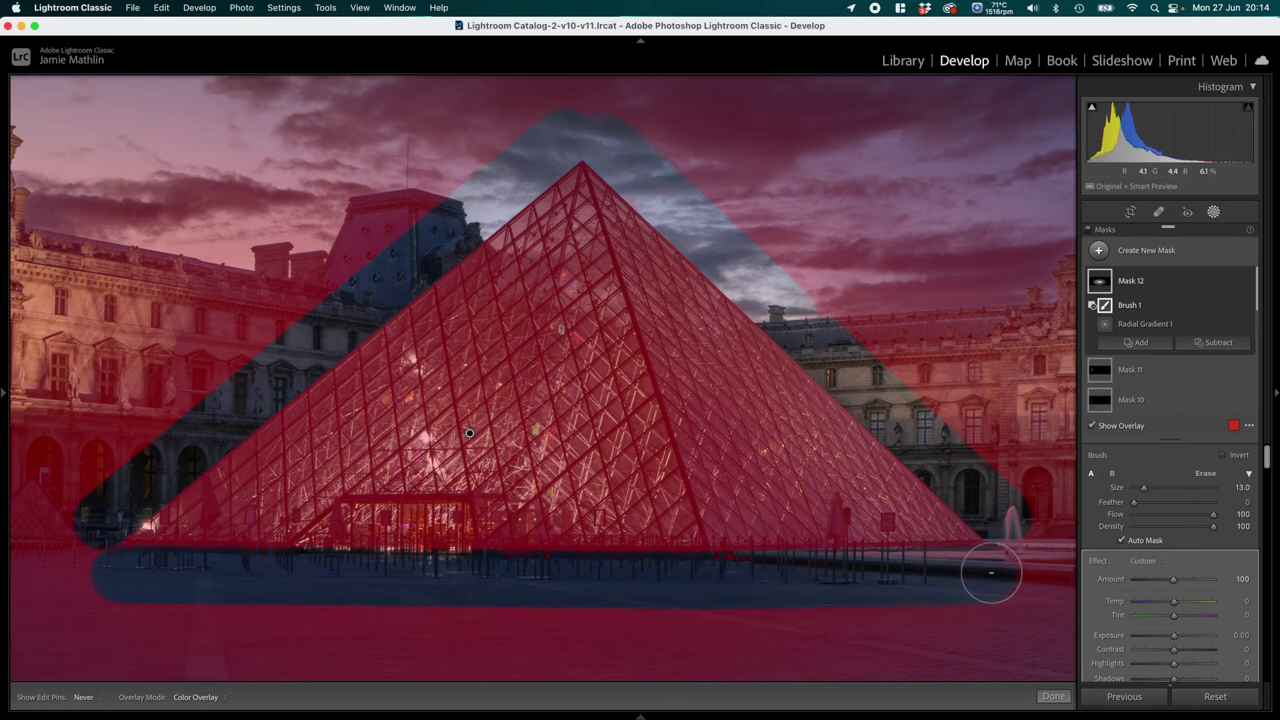
pyautogui.moveTo(991, 572)
pyautogui.mouseDown()
pyautogui.moveTo(1023, 511)
pyautogui.moveTo(998, 574)
pyautogui.mouseUp()
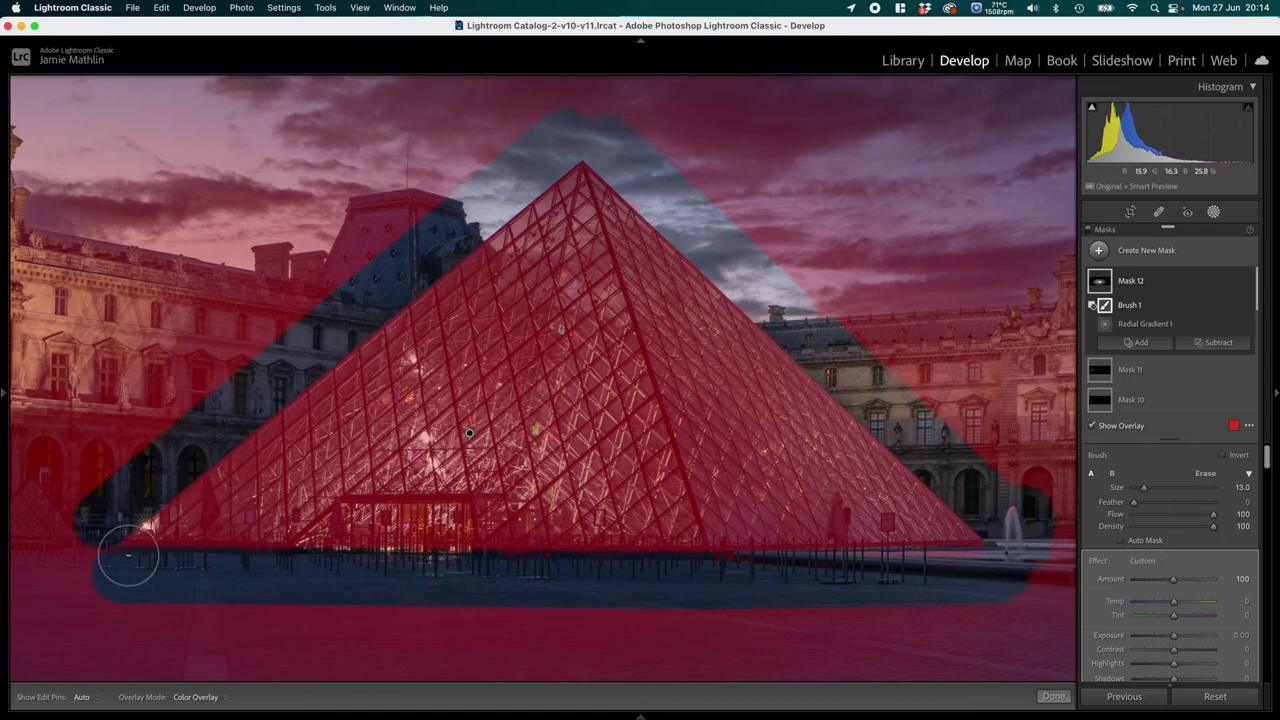
pyautogui.moveTo(89, 563)
pyautogui.mouseDown()
pyautogui.moveTo(94, 551)
pyautogui.moveTo(106, 571)
pyautogui.moveTo(169, 586)
pyautogui.moveTo(260, 589)
pyautogui.moveTo(942, 590)
pyautogui.mouseUp()
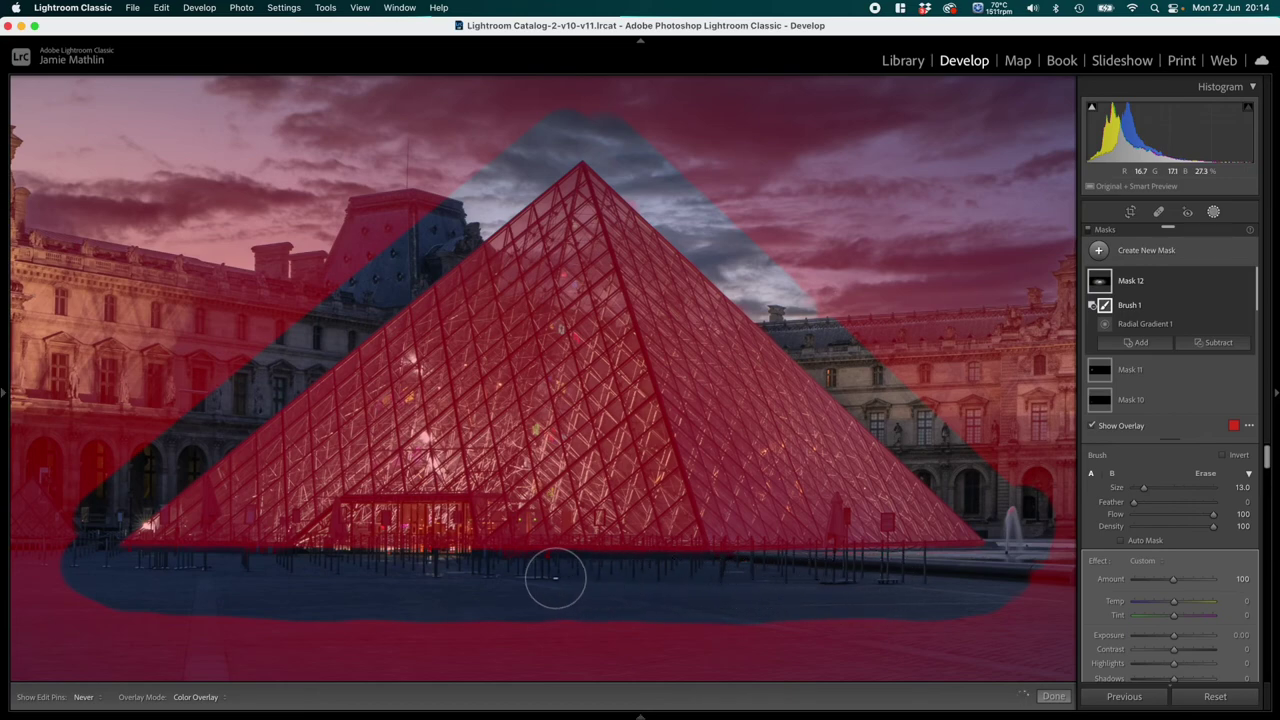
# Step: Fit the photo in view and erase the mask from the sky above and the buildings right of the pyramid
pyautogui.press('h')
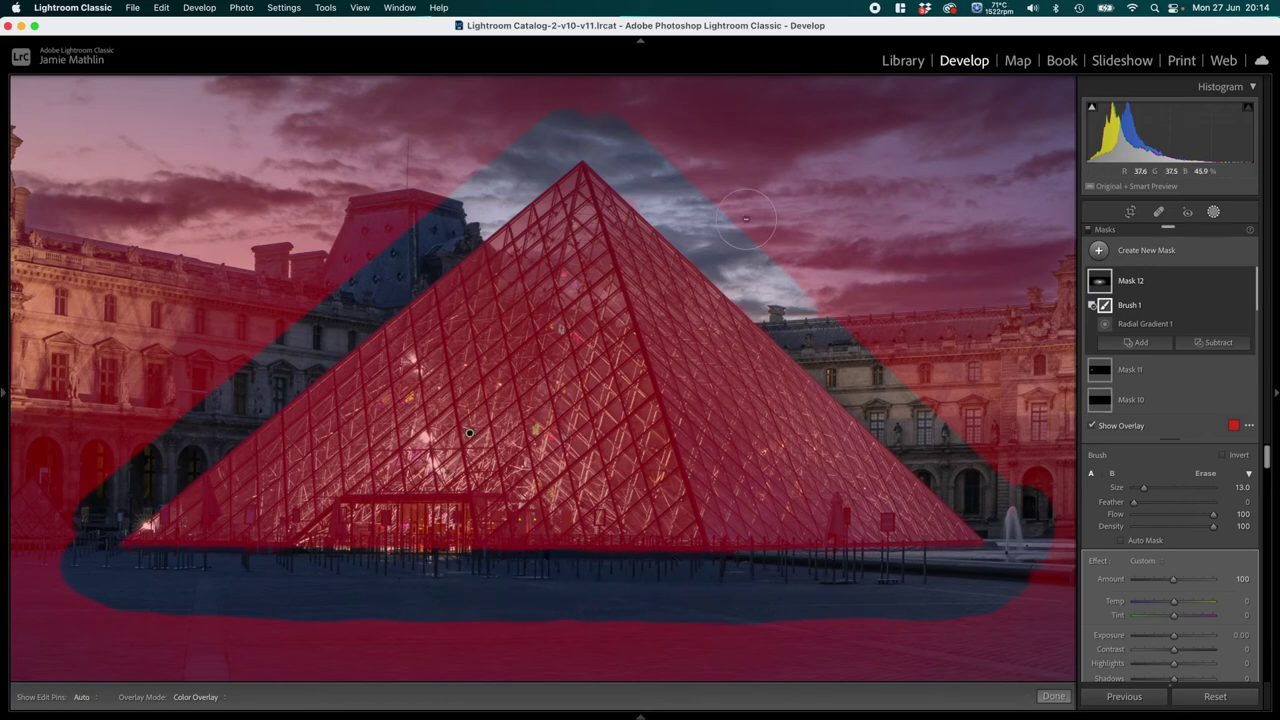
pyautogui.moveTo(4, 392)
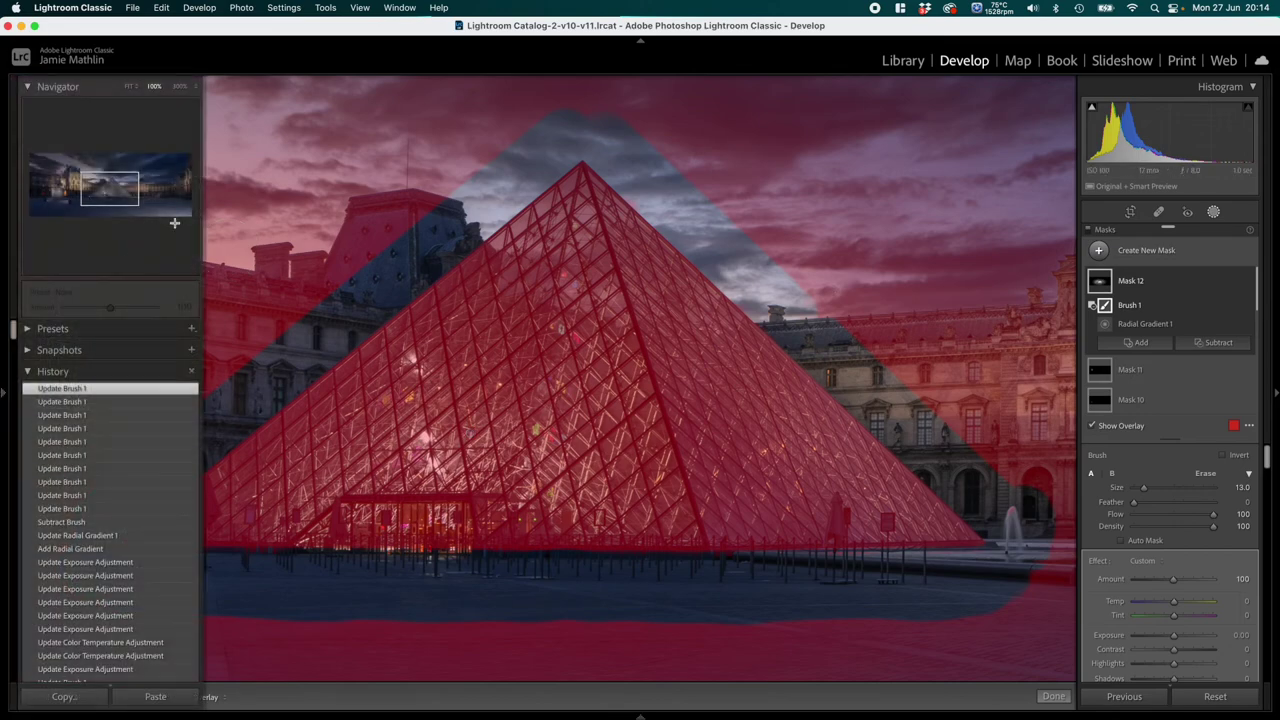
pyautogui.click(128, 87)
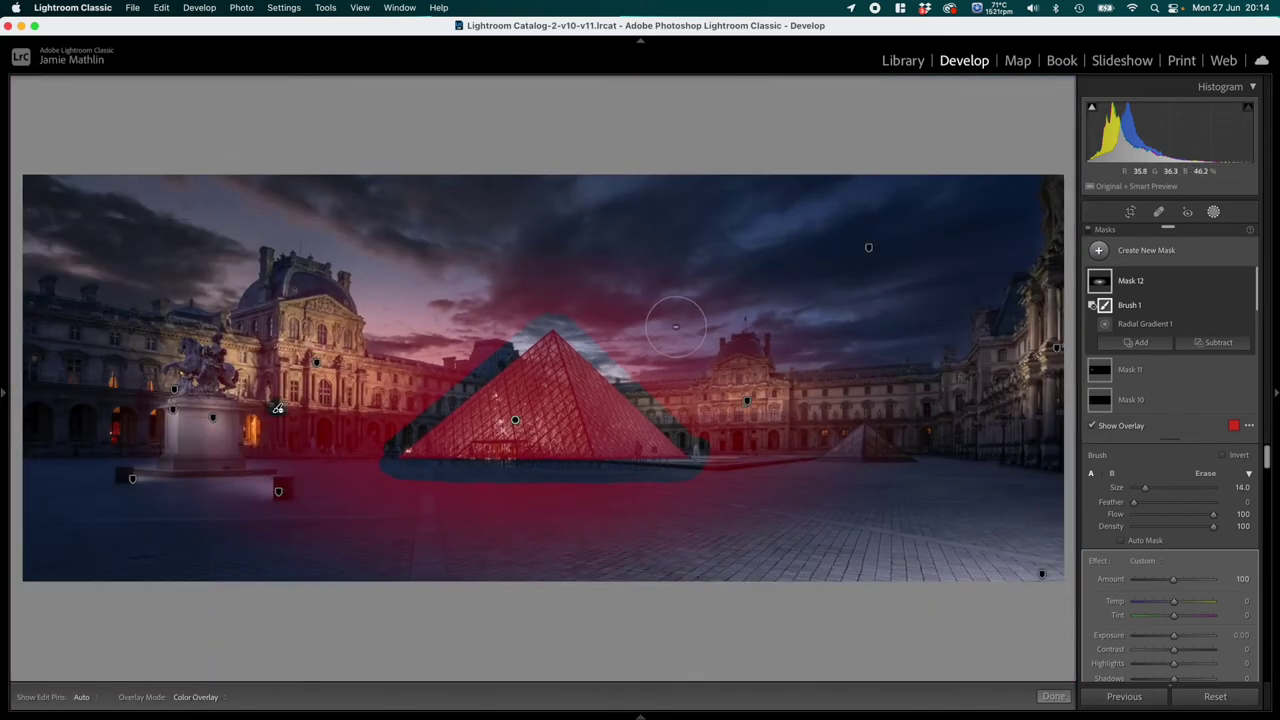
pyautogui.scroll(3, 547, 283)
pyautogui.moveTo(547, 283)
pyautogui.mouseDown()
pyautogui.moveTo(563, 263)
pyautogui.moveTo(590, 292)
pyautogui.mouseUp()
pyautogui.moveTo(748, 443)
pyautogui.mouseDown()
pyautogui.moveTo(615, 244)
pyautogui.moveTo(746, 338)
pyautogui.moveTo(816, 429)
pyautogui.moveTo(821, 362)
pyautogui.moveTo(748, 298)
pyautogui.moveTo(938, 335)
pyautogui.moveTo(849, 344)
pyautogui.moveTo(891, 421)
pyautogui.moveTo(721, 503)
pyautogui.moveTo(409, 509)
pyautogui.mouseUp()
# Step: Erase more of the sky above the pyramid and the mask over the statue area
pyautogui.press('h')
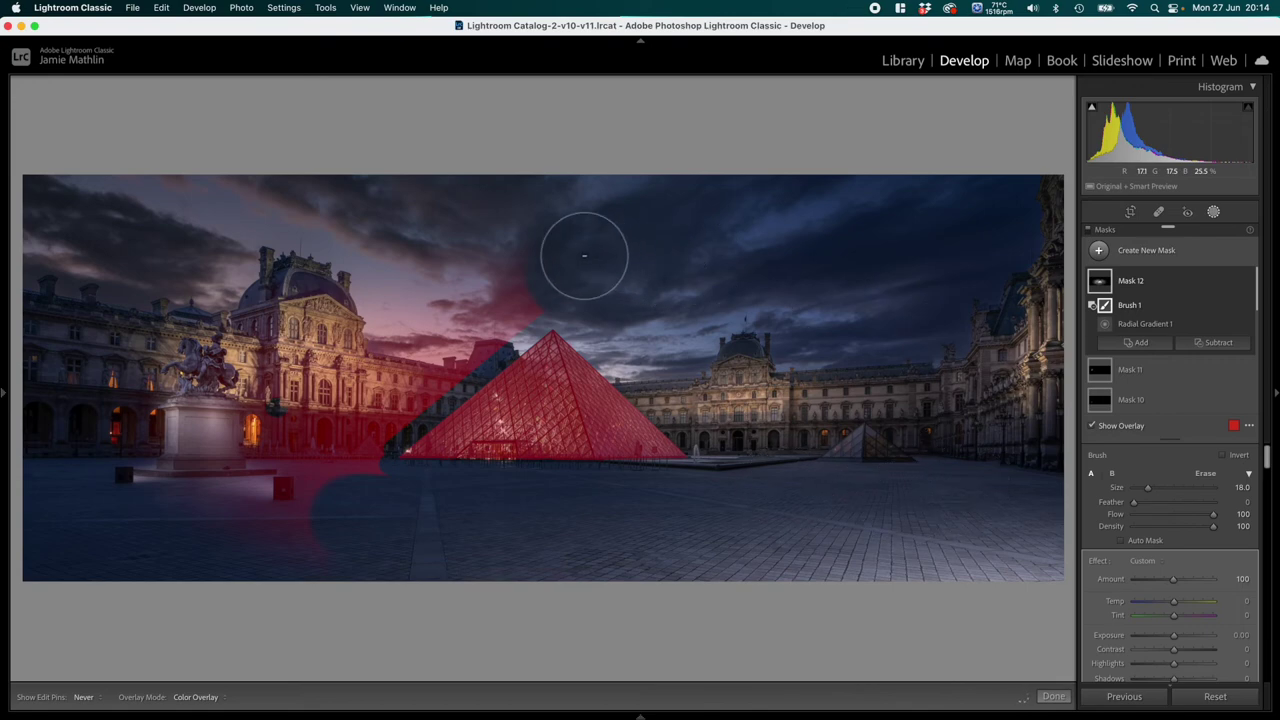
pyautogui.moveTo(514, 280)
pyautogui.mouseDown()
pyautogui.moveTo(333, 412)
pyautogui.moveTo(328, 428)
pyautogui.moveTo(345, 433)
pyautogui.mouseUp()
pyautogui.press('h')
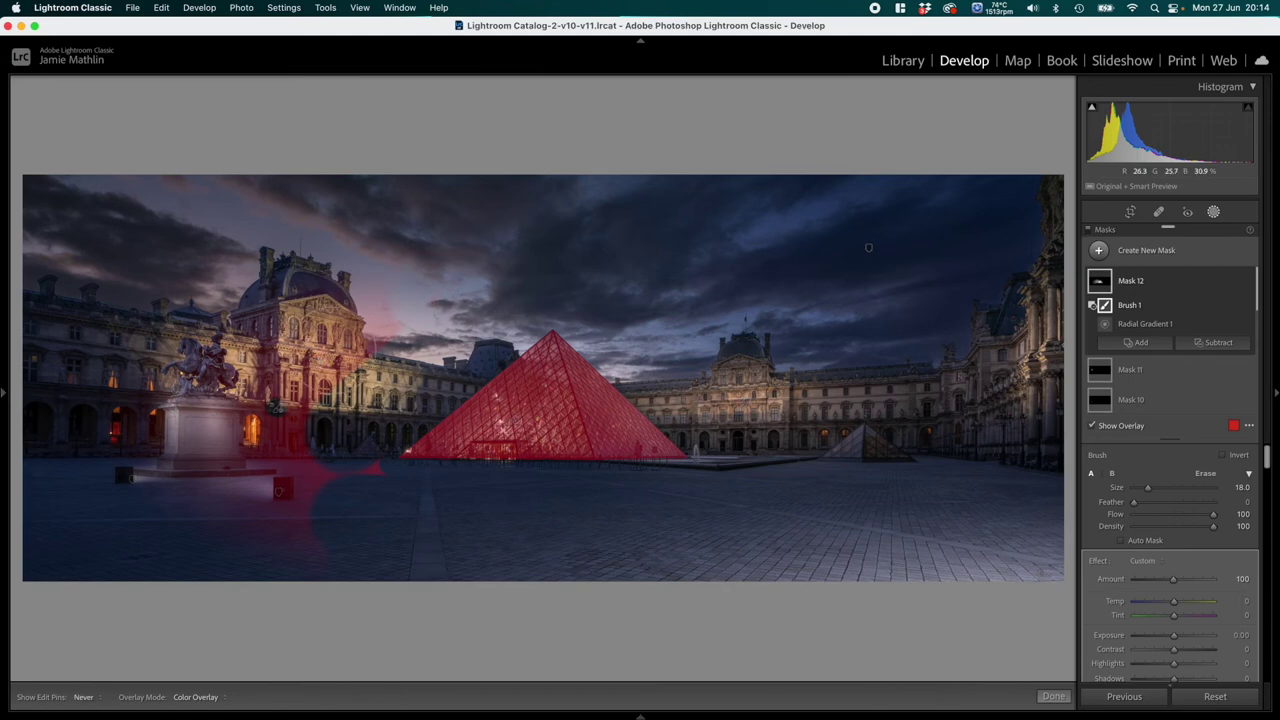
pyautogui.moveTo(262, 285)
pyautogui.mouseDown()
pyautogui.moveTo(252, 333)
pyautogui.moveTo(348, 473)
pyautogui.moveTo(311, 529)
pyautogui.moveTo(180, 362)
pyautogui.moveTo(278, 468)
pyautogui.moveTo(245, 395)
pyautogui.moveTo(200, 372)
pyautogui.moveTo(246, 537)
pyautogui.moveTo(224, 511)
pyautogui.moveTo(134, 469)
pyautogui.moveTo(163, 380)
pyautogui.mouseUp()
pyautogui.press('h')
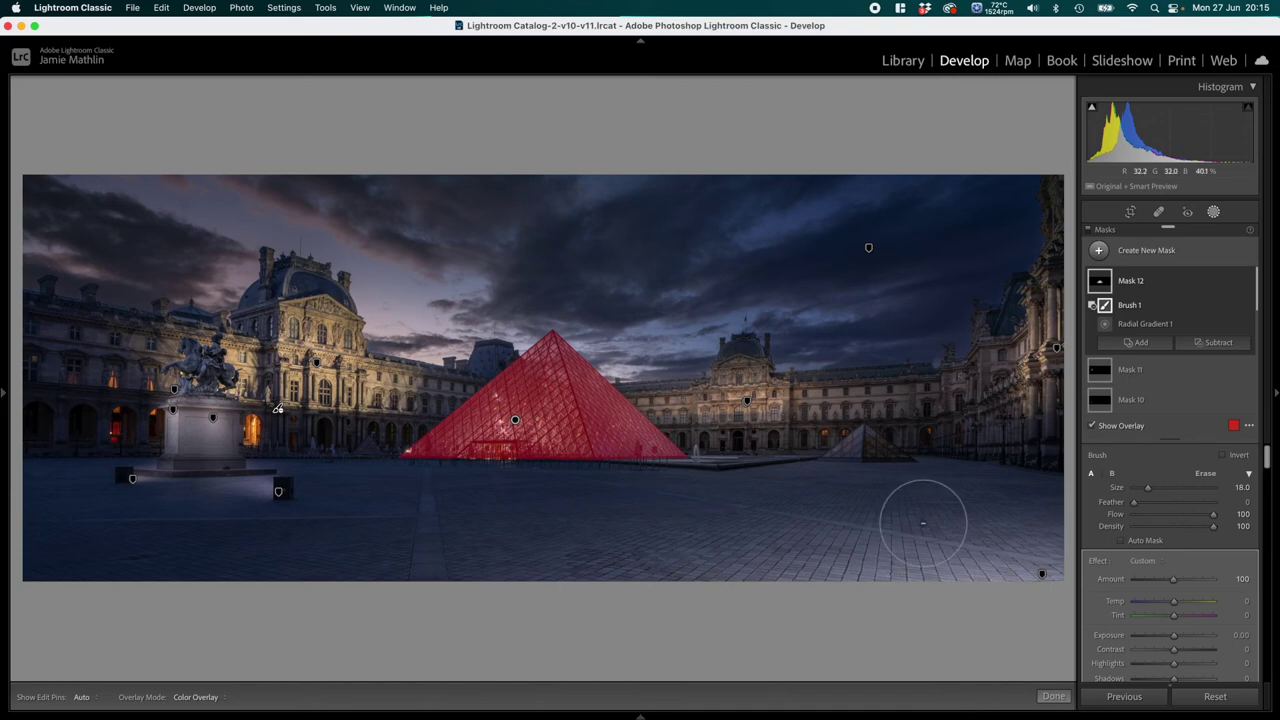
# Step: Give the main pyramid's mask Exposure 0.99, Temp 94, Texture 9 and Clarity 17
pyautogui.scroll(-3, 1198, 585)
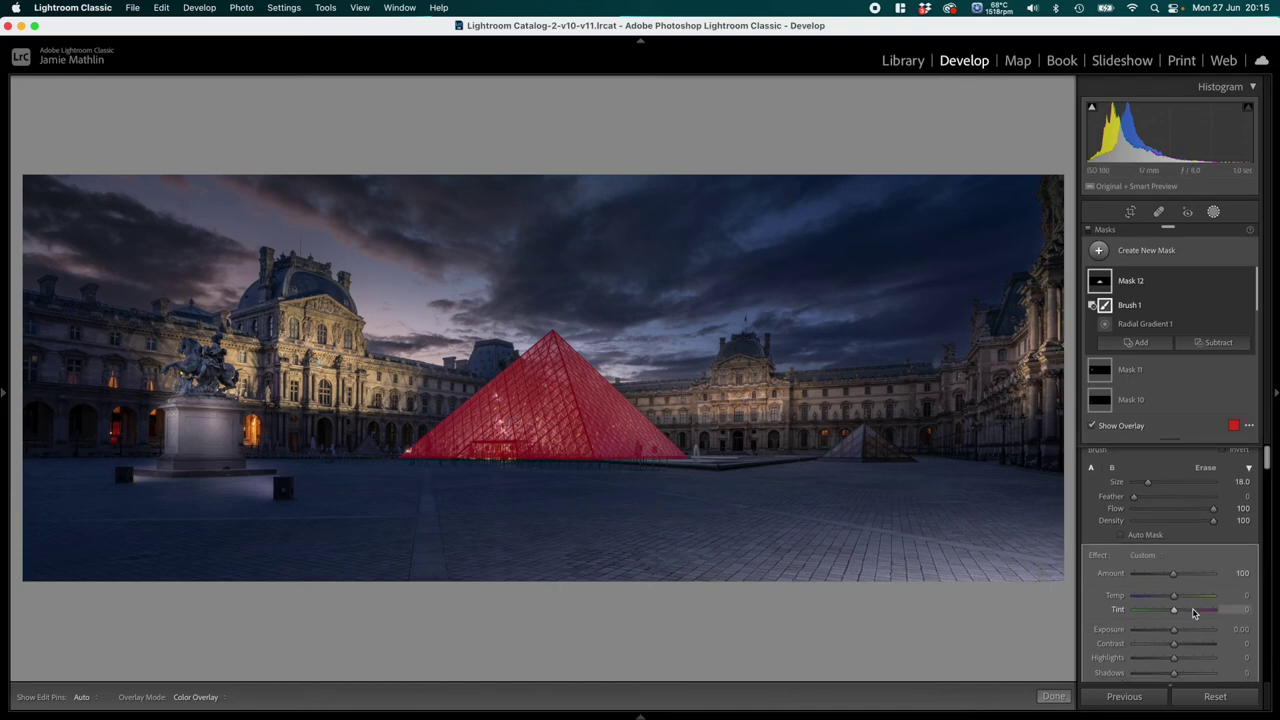
pyautogui.scroll(-2, 1193, 612)
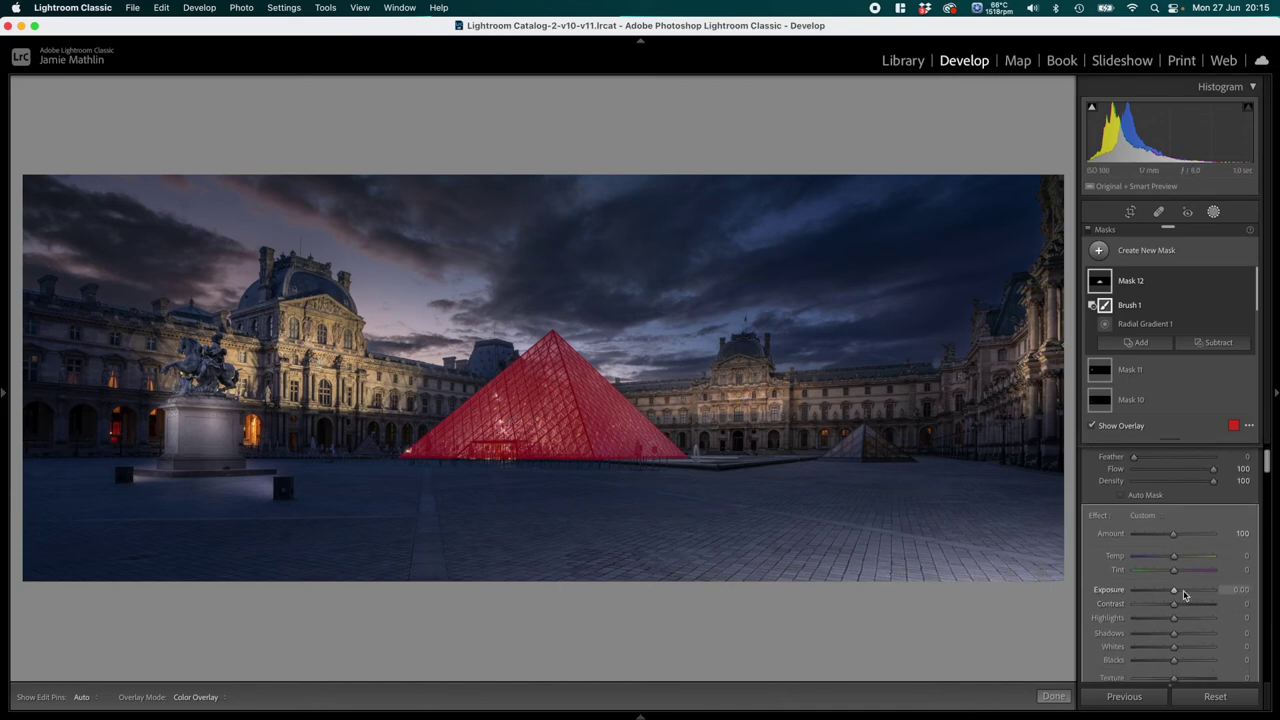
pyautogui.click(1195, 594)
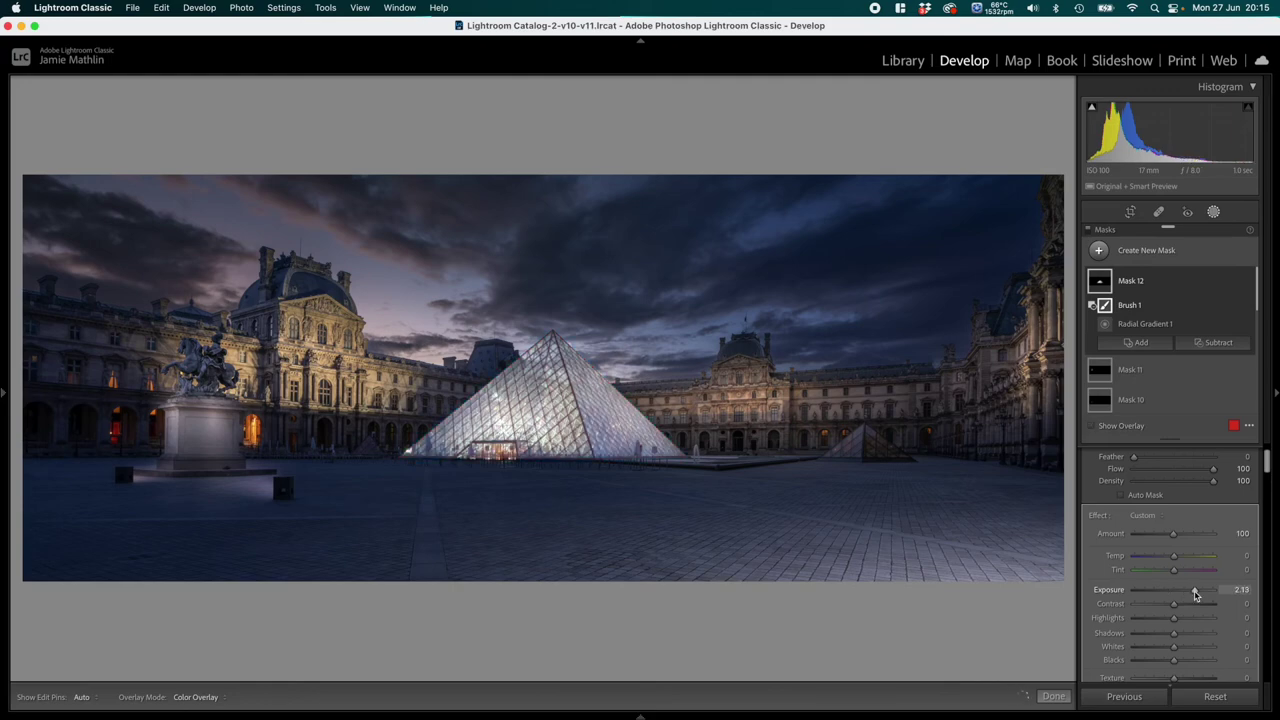
pyautogui.moveTo(1195, 594)
pyautogui.mouseDown()
pyautogui.moveTo(1226, 595)
pyautogui.moveTo(1182, 614)
pyautogui.mouseUp()
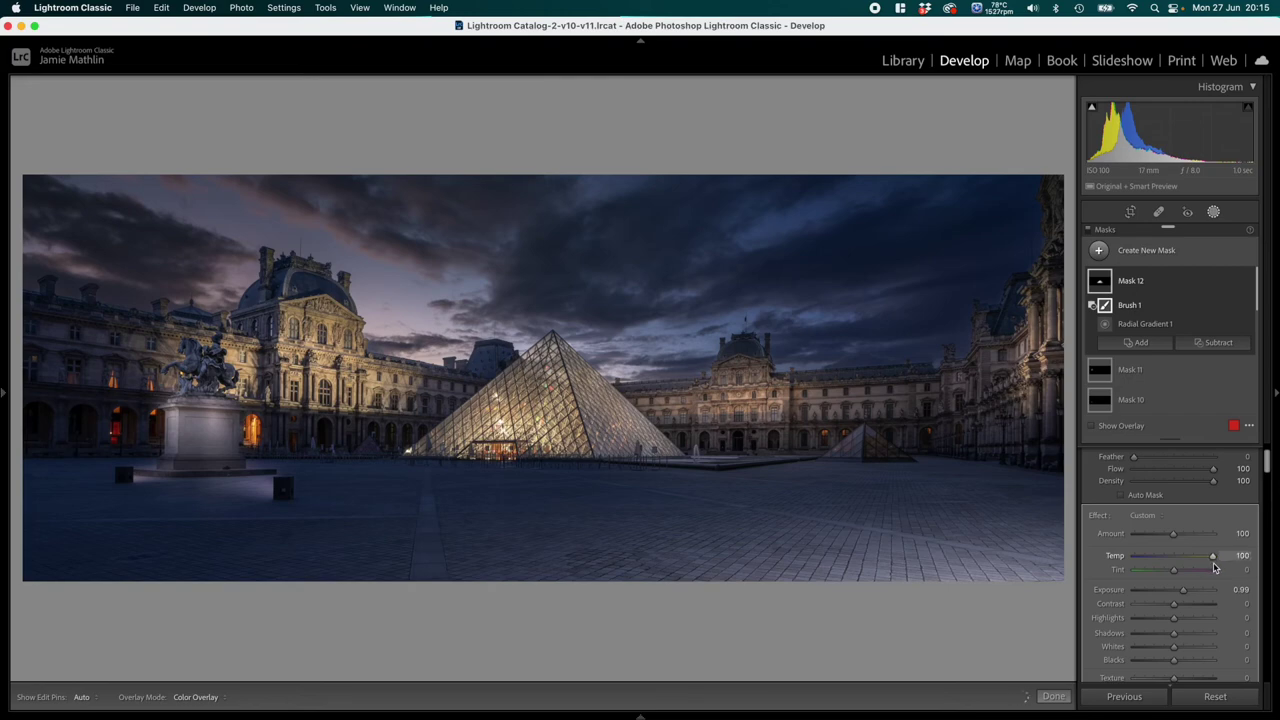
pyautogui.moveTo(1213, 562); pyautogui.dragTo(1211, 563)
pyautogui.scroll(-2, 1202, 636)
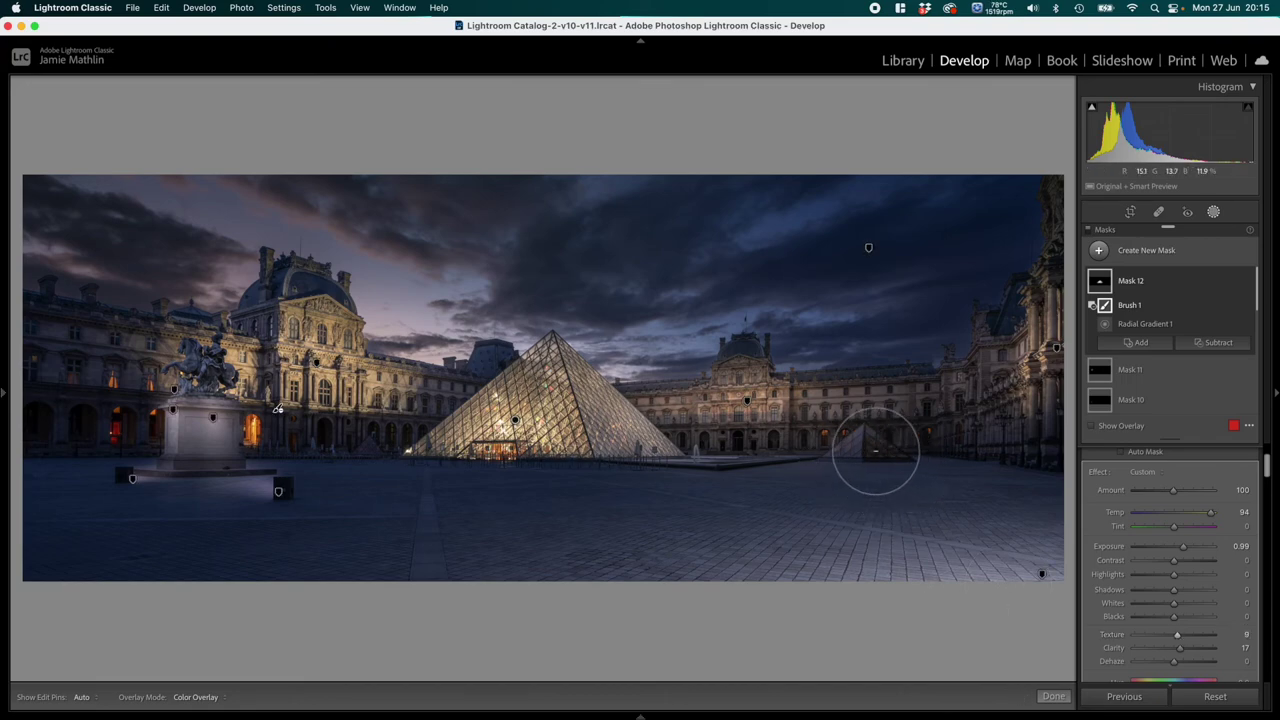
# Step: Add radial gradient Mask 13 around the small right pyramid with Exposure 2.06, Contrast 28, Clarity 25
pyautogui.click(1143, 248)
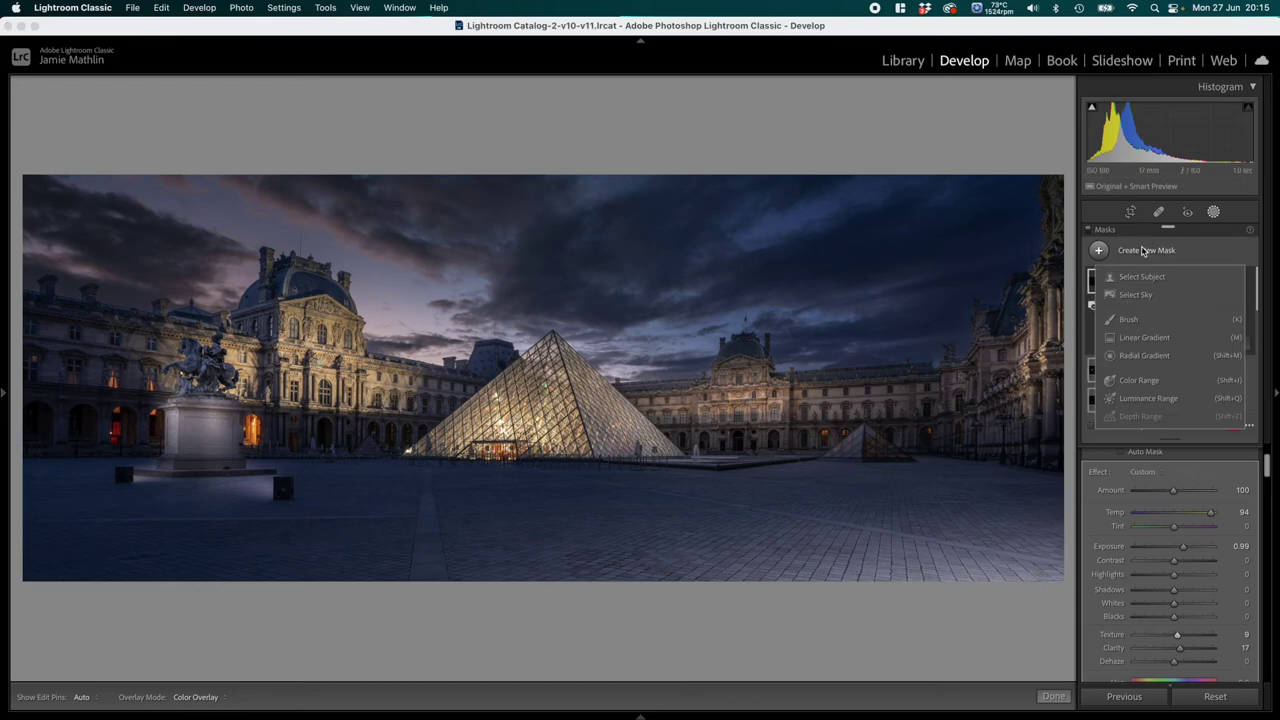
pyautogui.click(1136, 357)
pyautogui.moveTo(810, 427); pyautogui.dragTo(921, 488)
pyautogui.moveTo(810, 427); pyautogui.dragTo(851, 447)
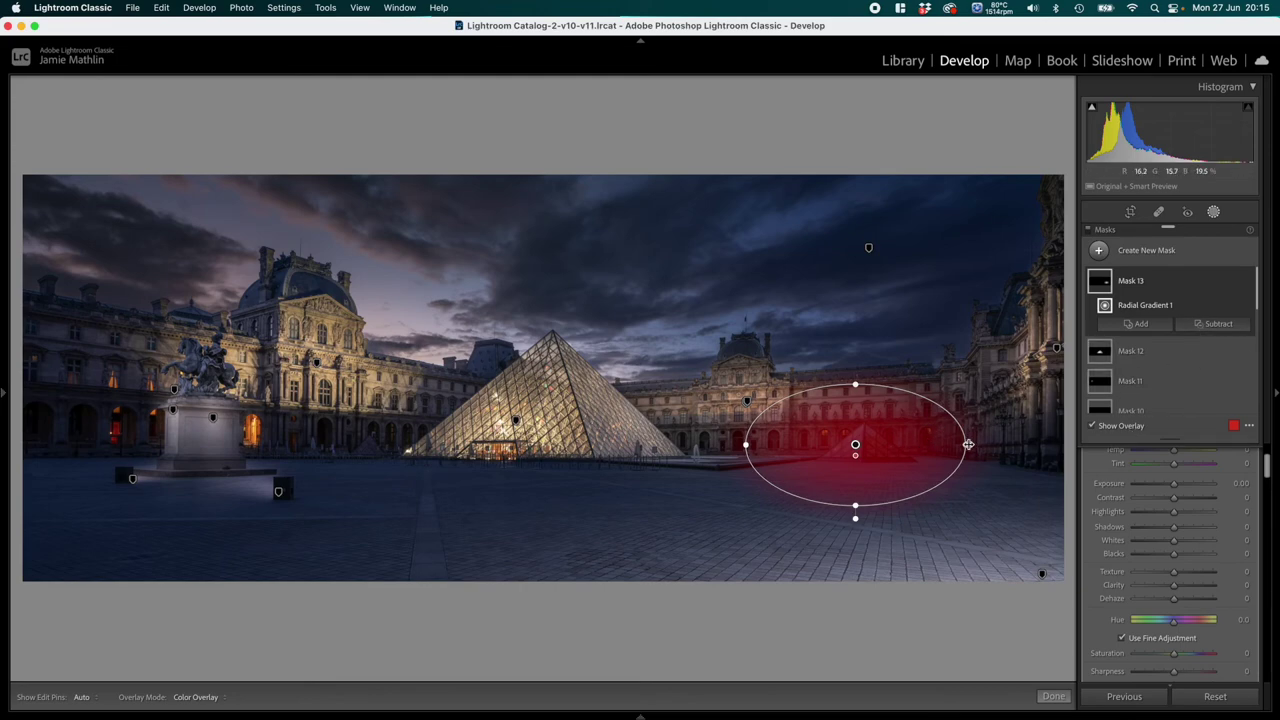
pyautogui.moveTo(966, 444); pyautogui.dragTo(949, 446)
pyautogui.moveTo(856, 506); pyautogui.dragTo(859, 497)
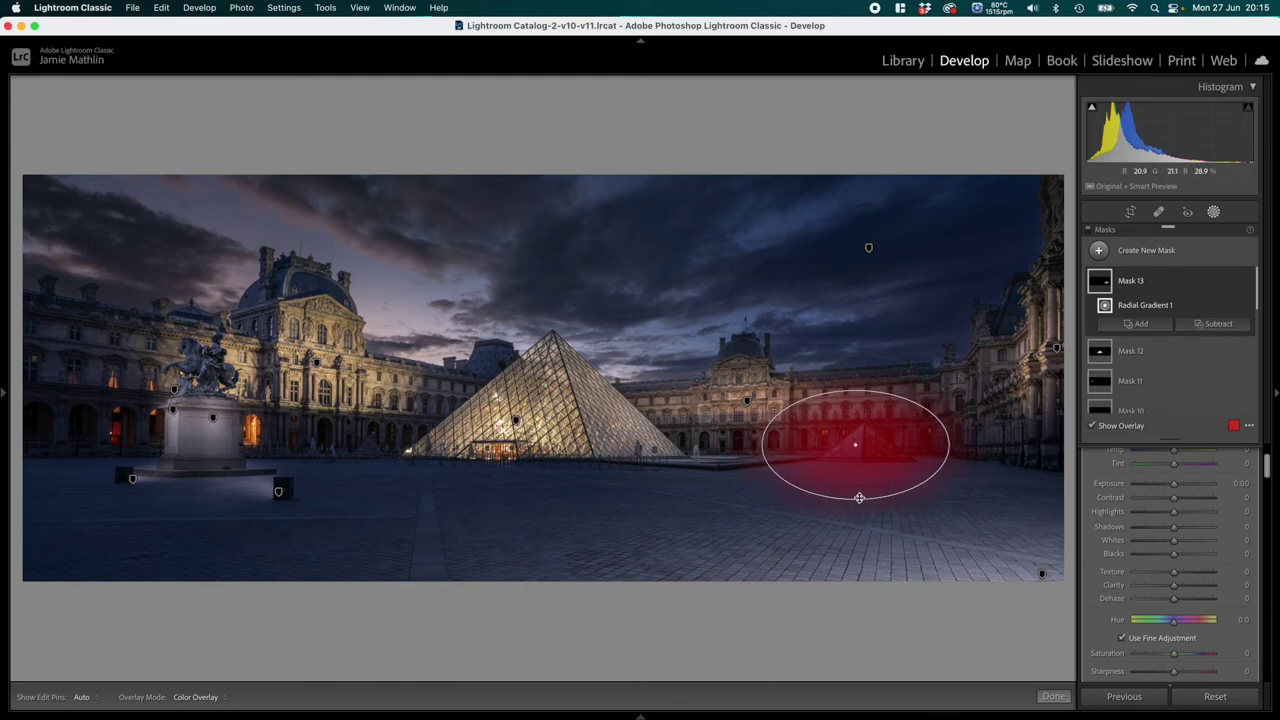
pyautogui.moveTo(1174, 484); pyautogui.dragTo(1196, 487)
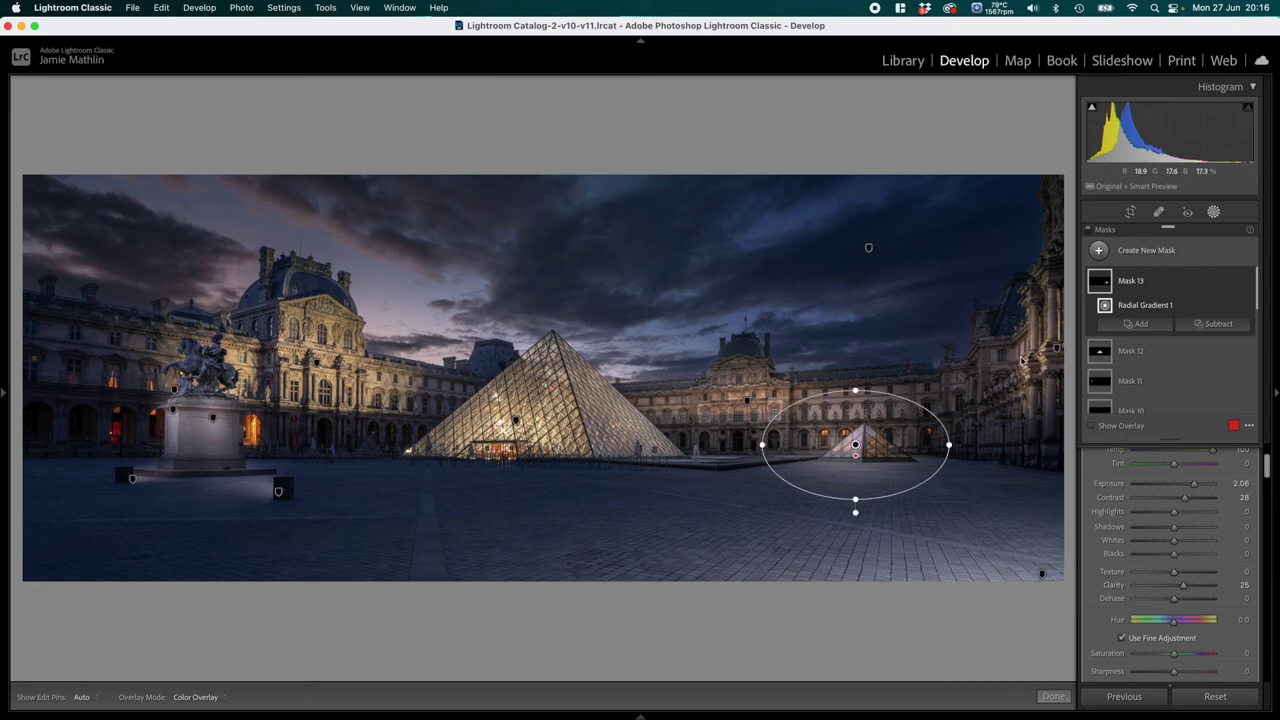
pyautogui.click(1207, 324)
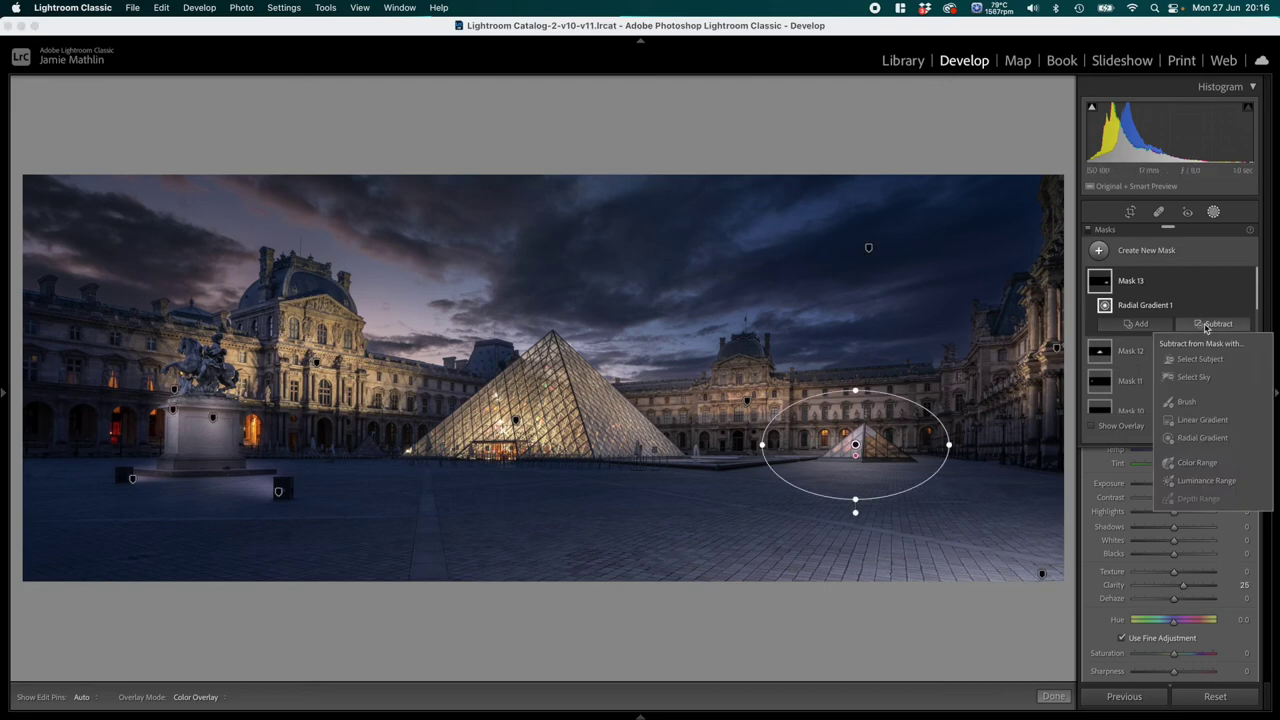
# Step: Start a subtracting brush on Mask 13 and view the small pyramid at 1:1
pyautogui.click(1187, 403)
pyautogui.moveTo(7, 395)
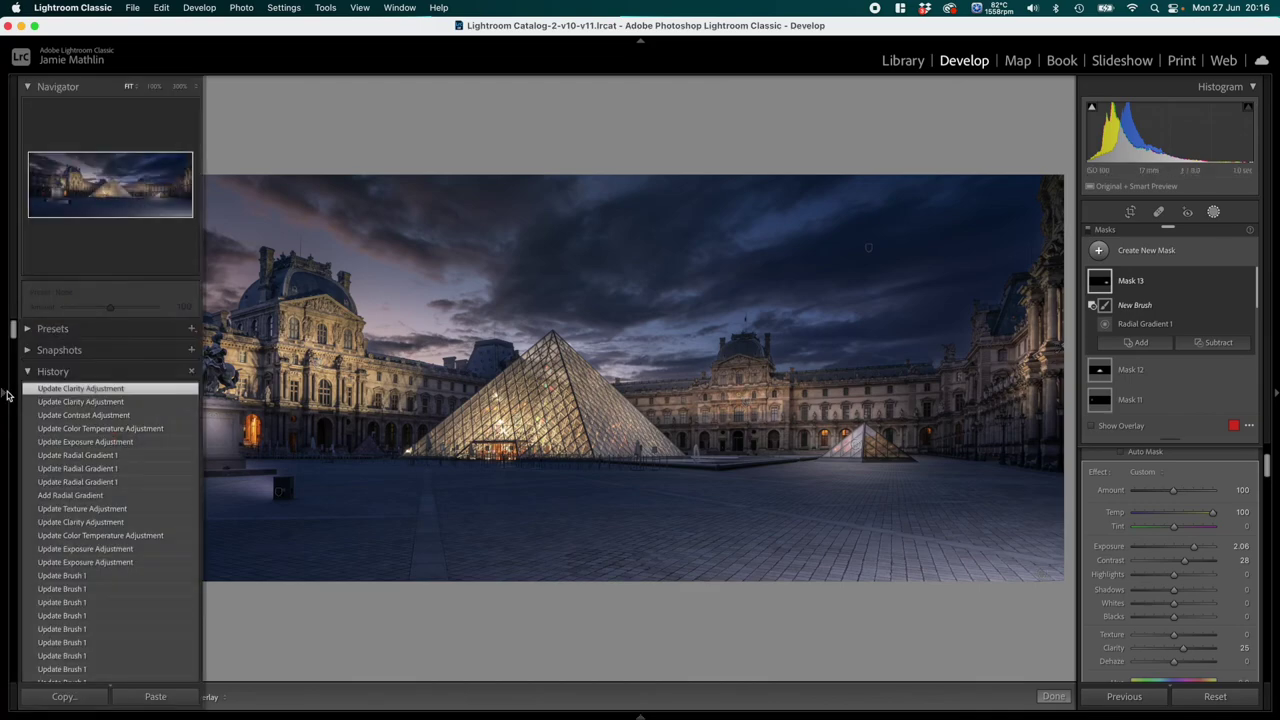
pyautogui.click(154, 87)
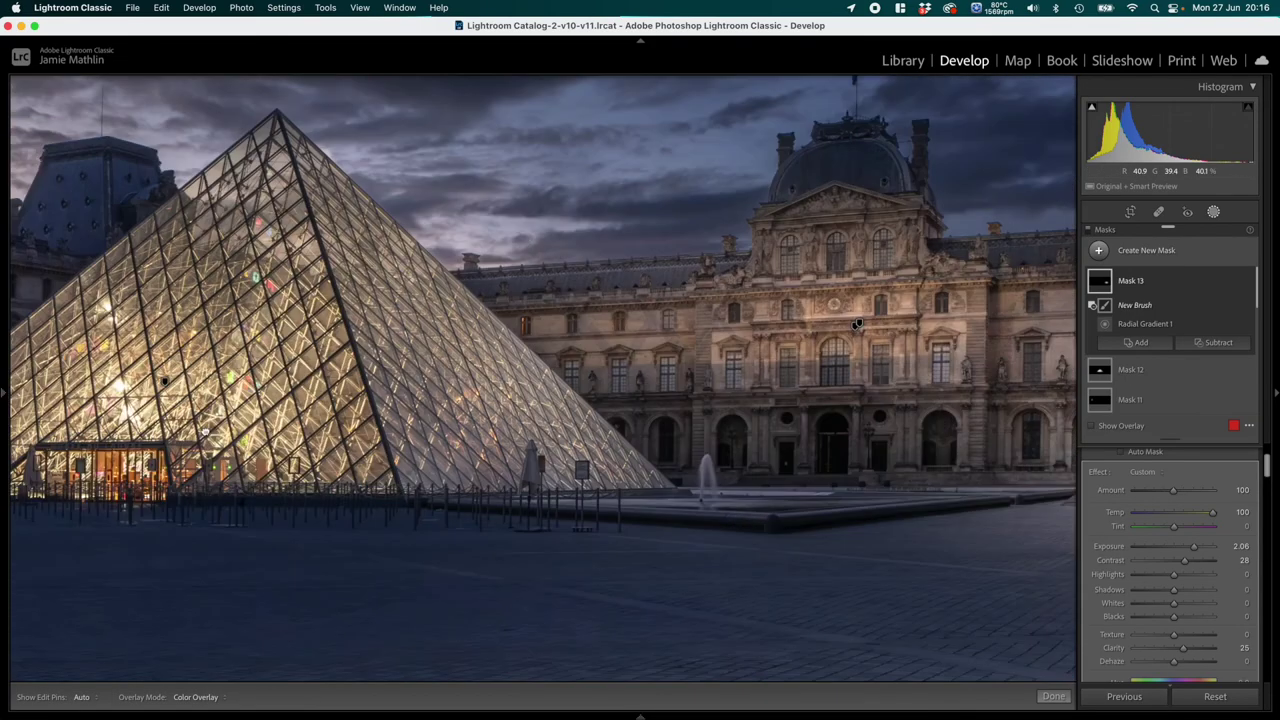
pyautogui.moveTo(857, 325); pyautogui.dragTo(517, 416)
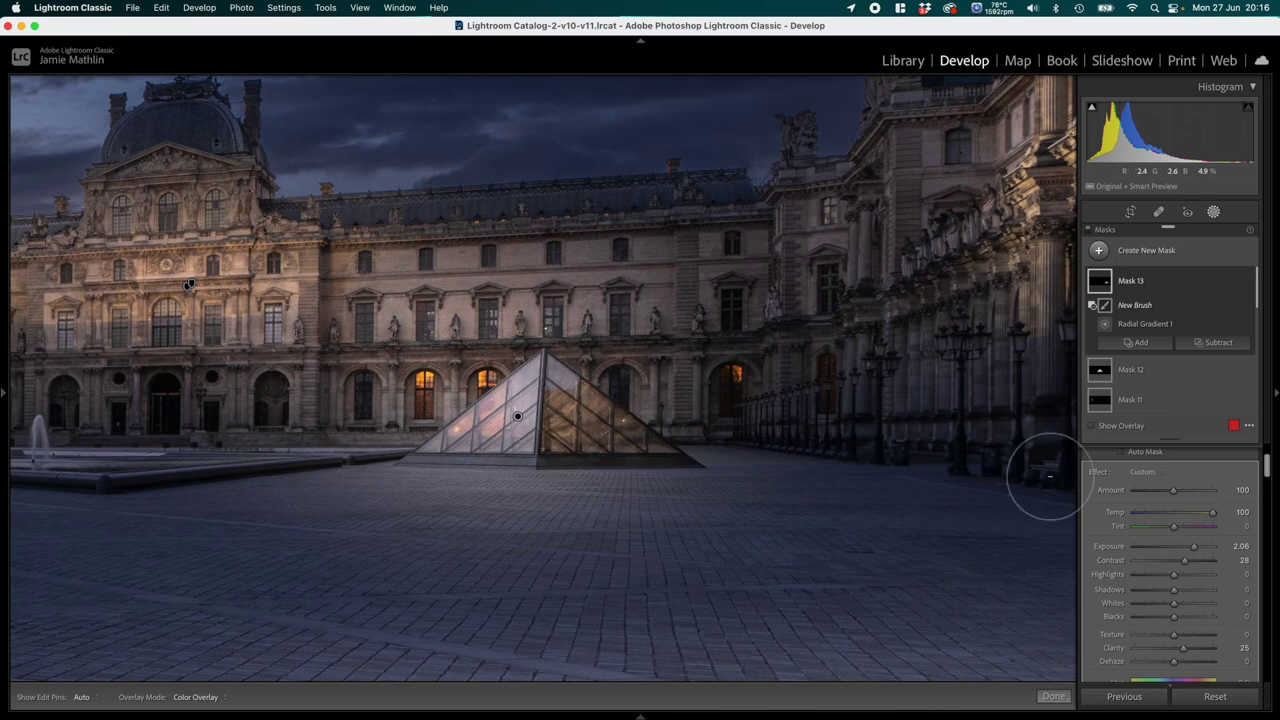
pyautogui.scroll(-5, 1165, 633)
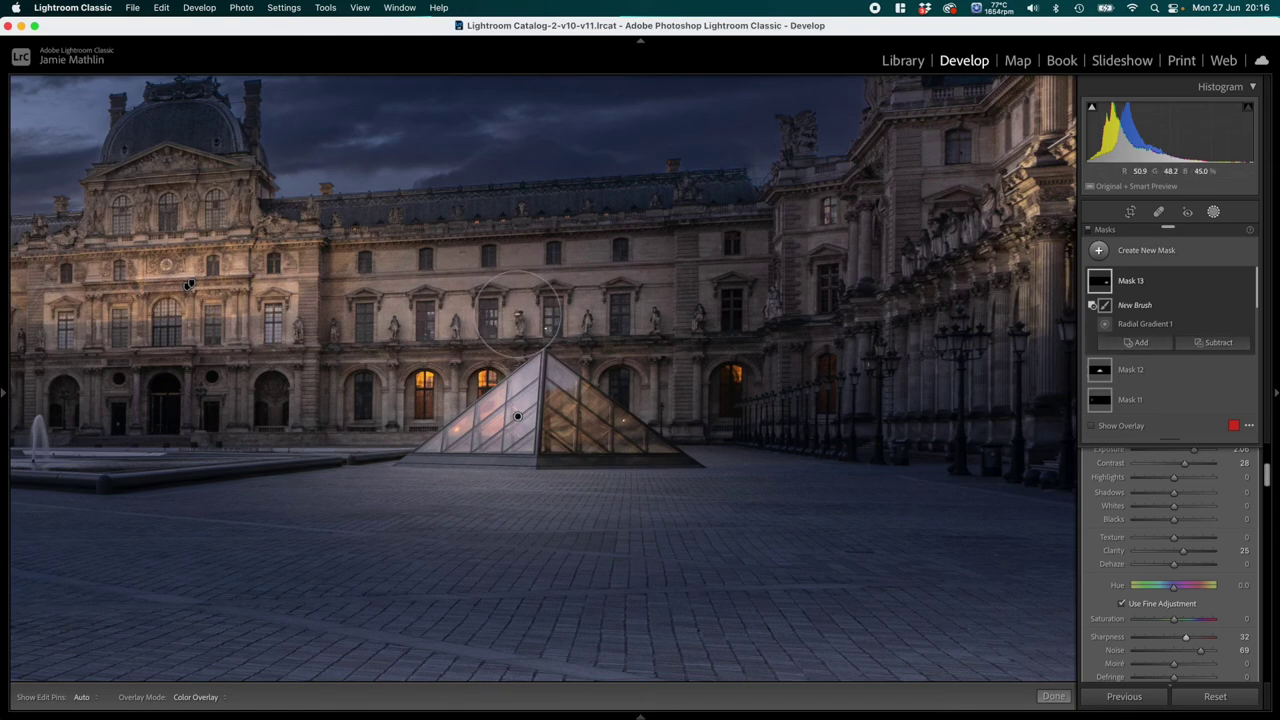
# Step: Erase the brightening from the facade and the pavement below, right and left of the pyramid
pyautogui.moveTo(518, 316); pyautogui.dragTo(372, 427)
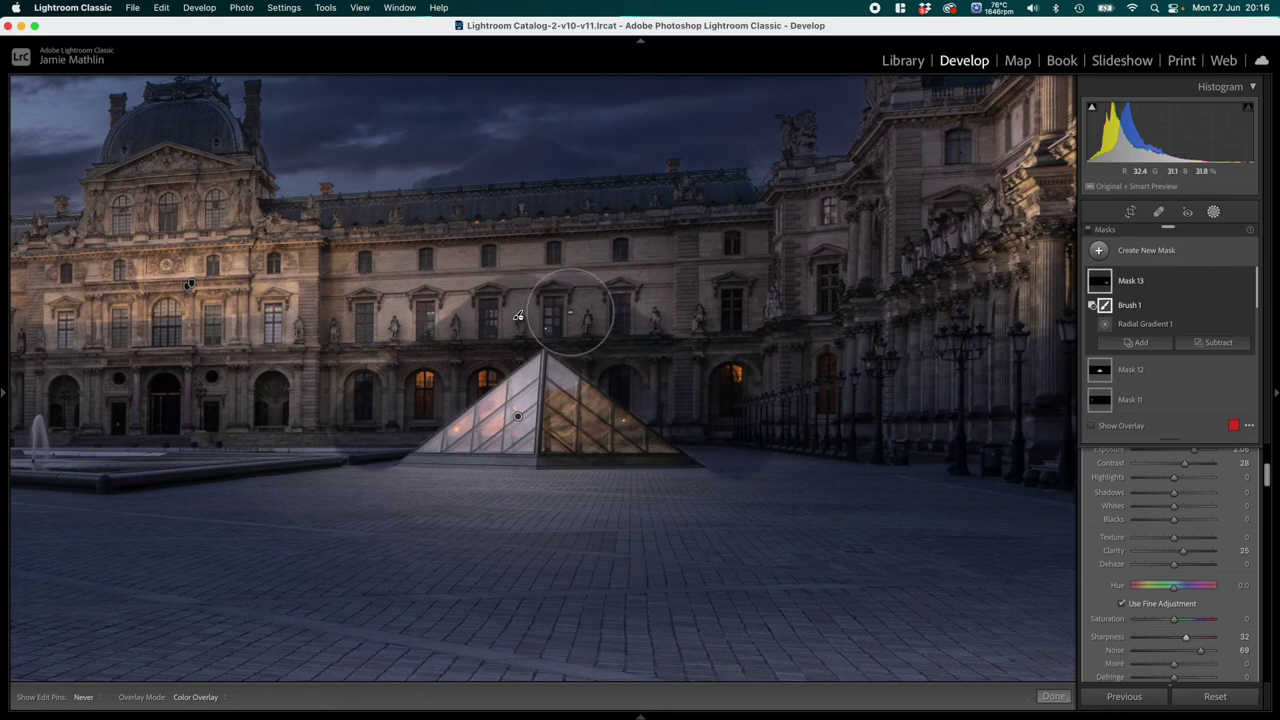
pyautogui.click(537, 500)
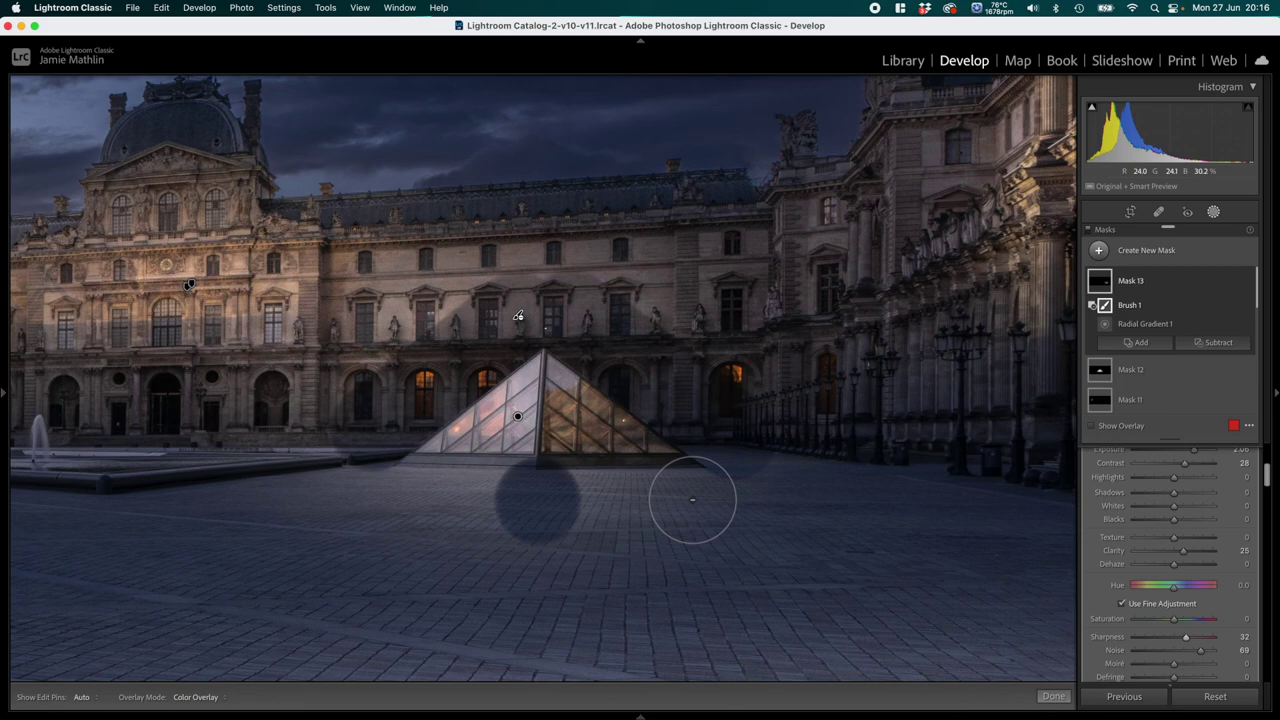
pyautogui.click(692, 500)
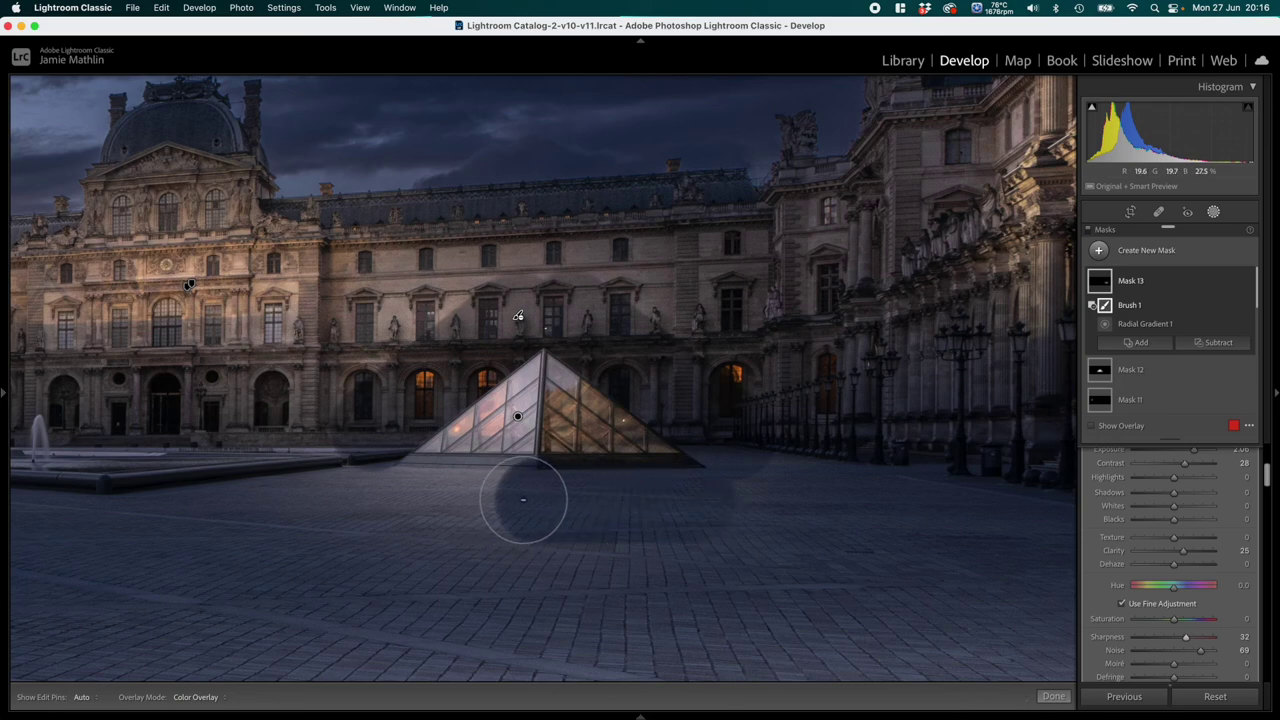
pyautogui.click(401, 498)
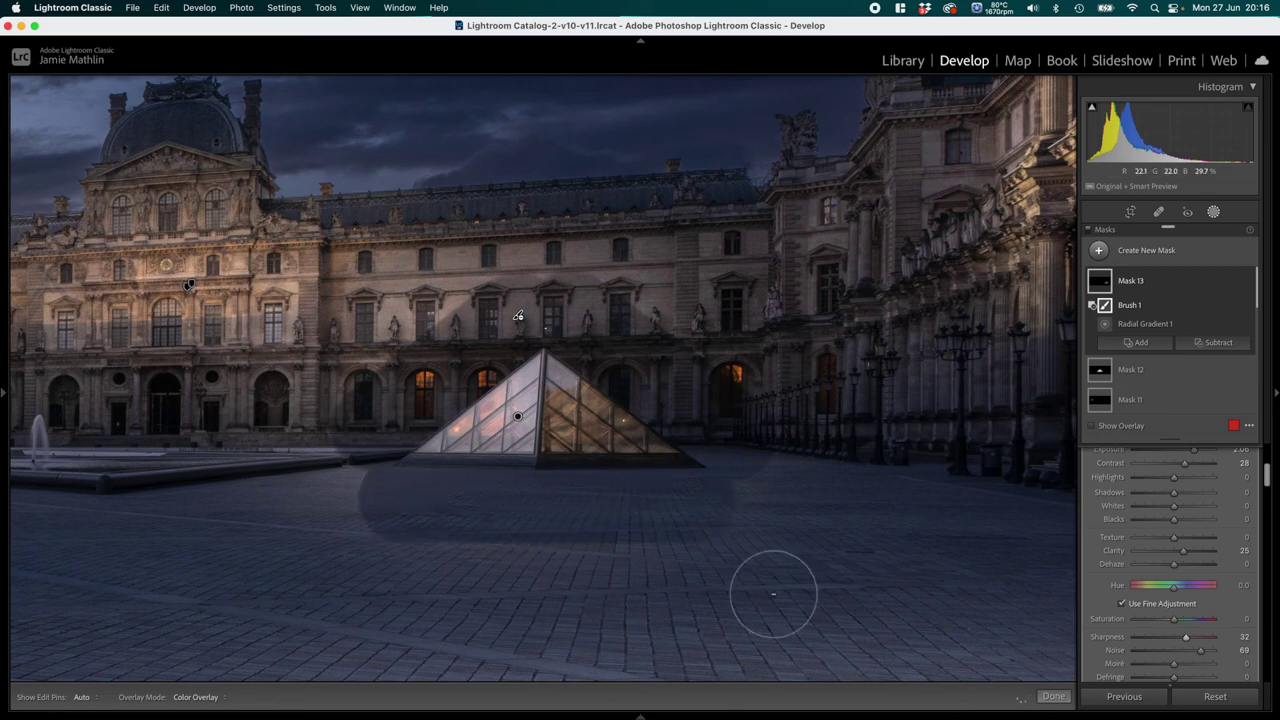
pyautogui.scroll(5, 817, 529)
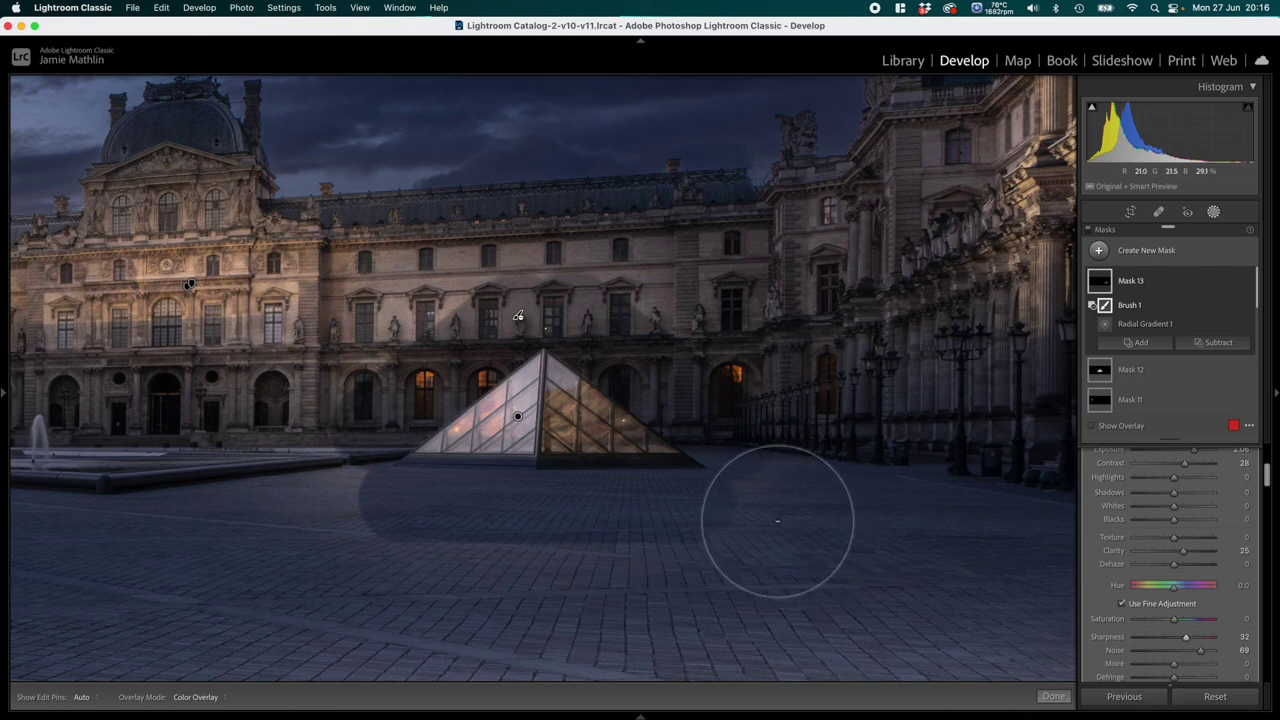
pyautogui.press('h')
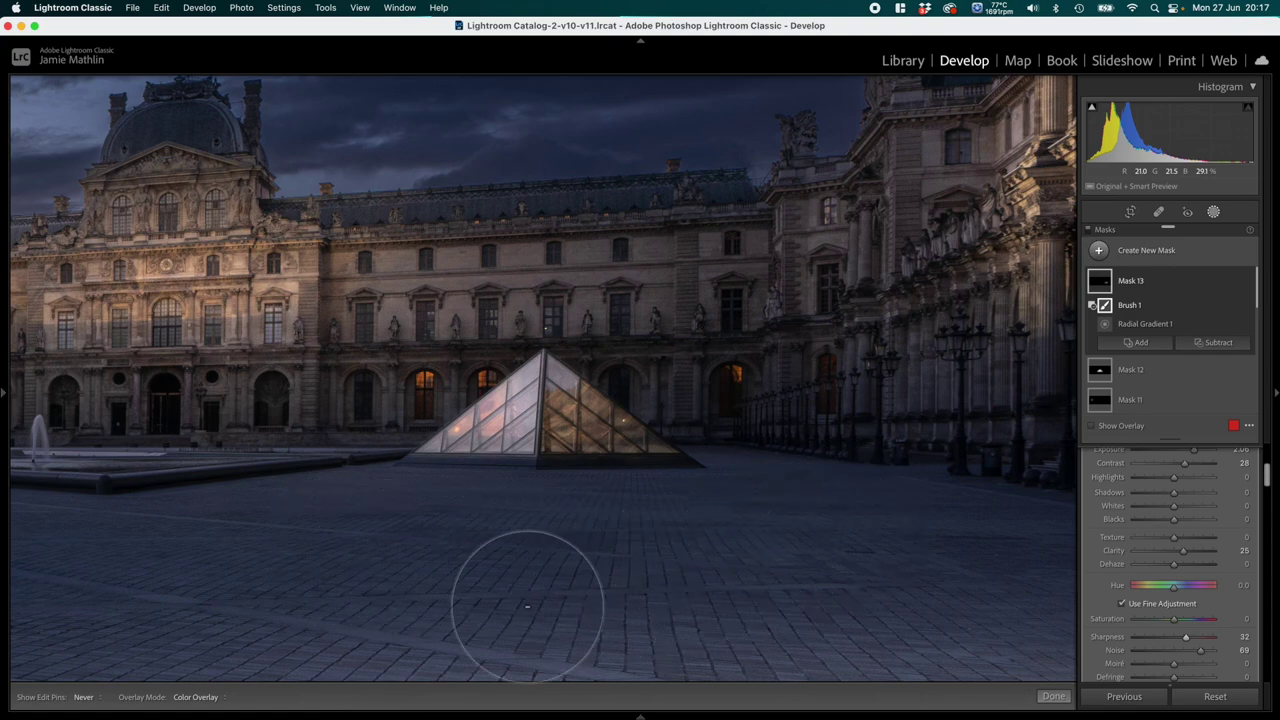
# Step: Fit the photo, undo the last brush stroke, check the small pyramid's mask, and finish masking with Done
pyautogui.press('h')
pyautogui.moveTo(3, 388)
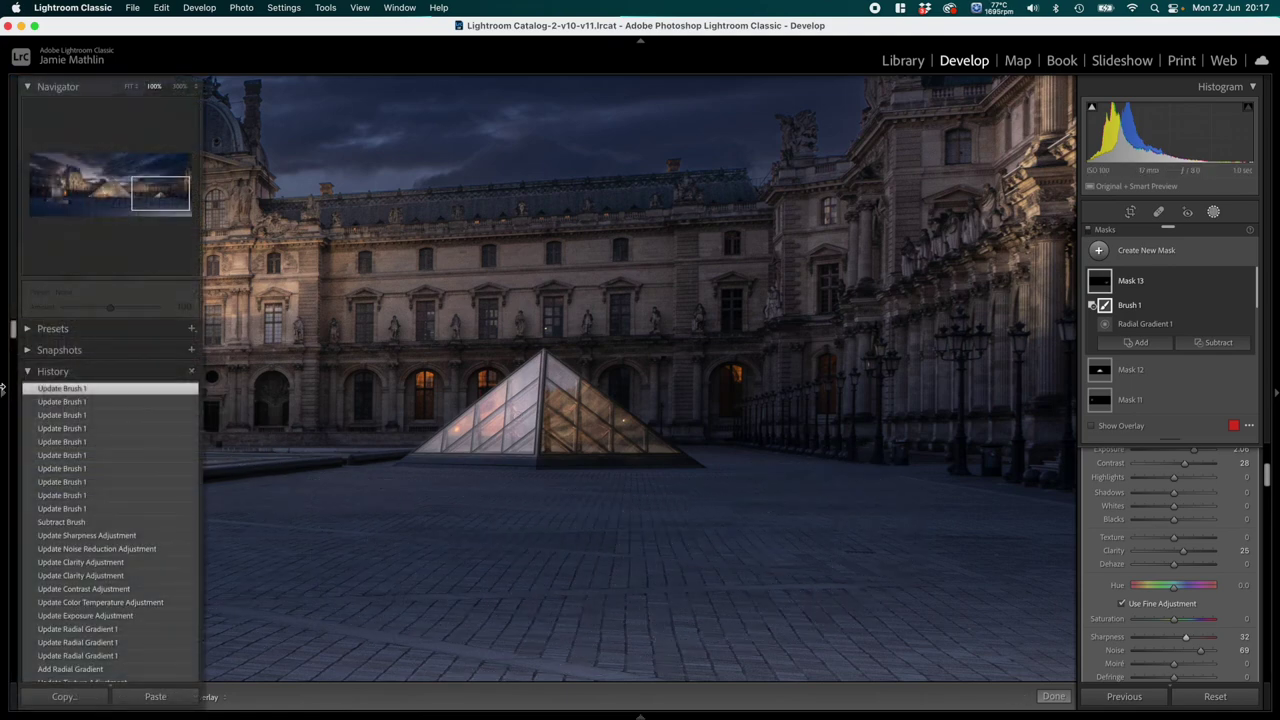
pyautogui.click(128, 89)
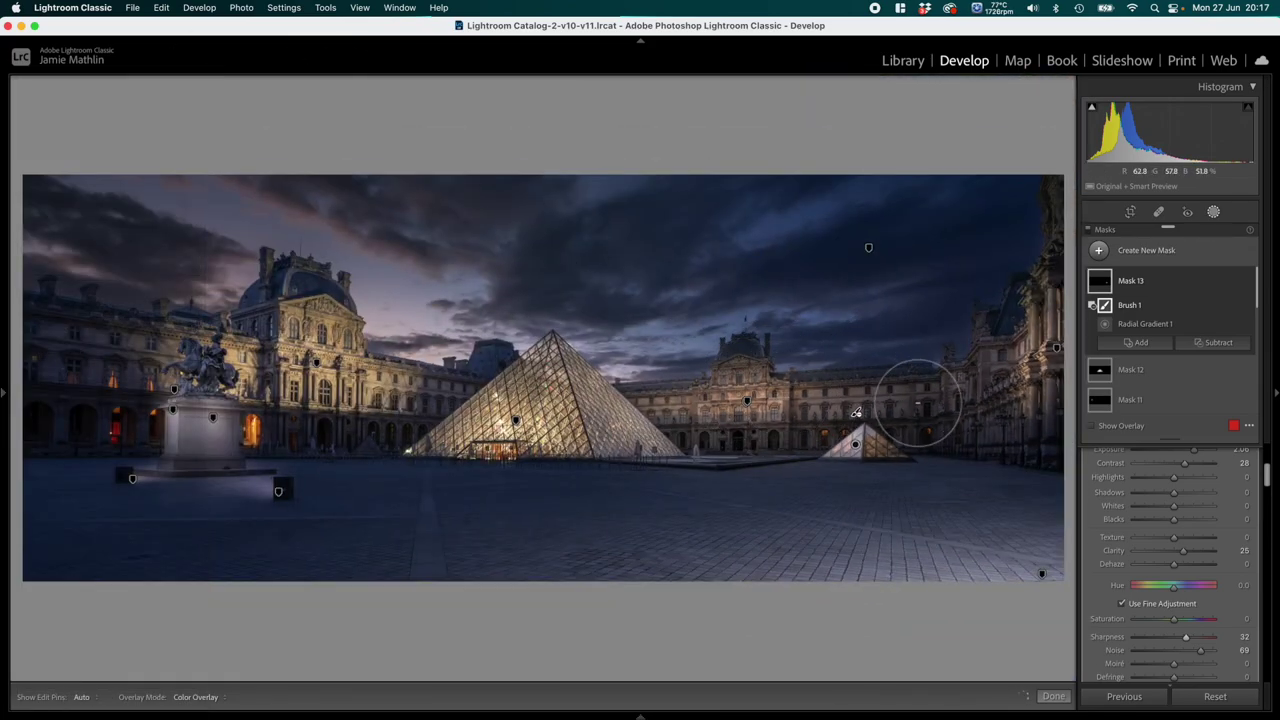
pyautogui.press('h')
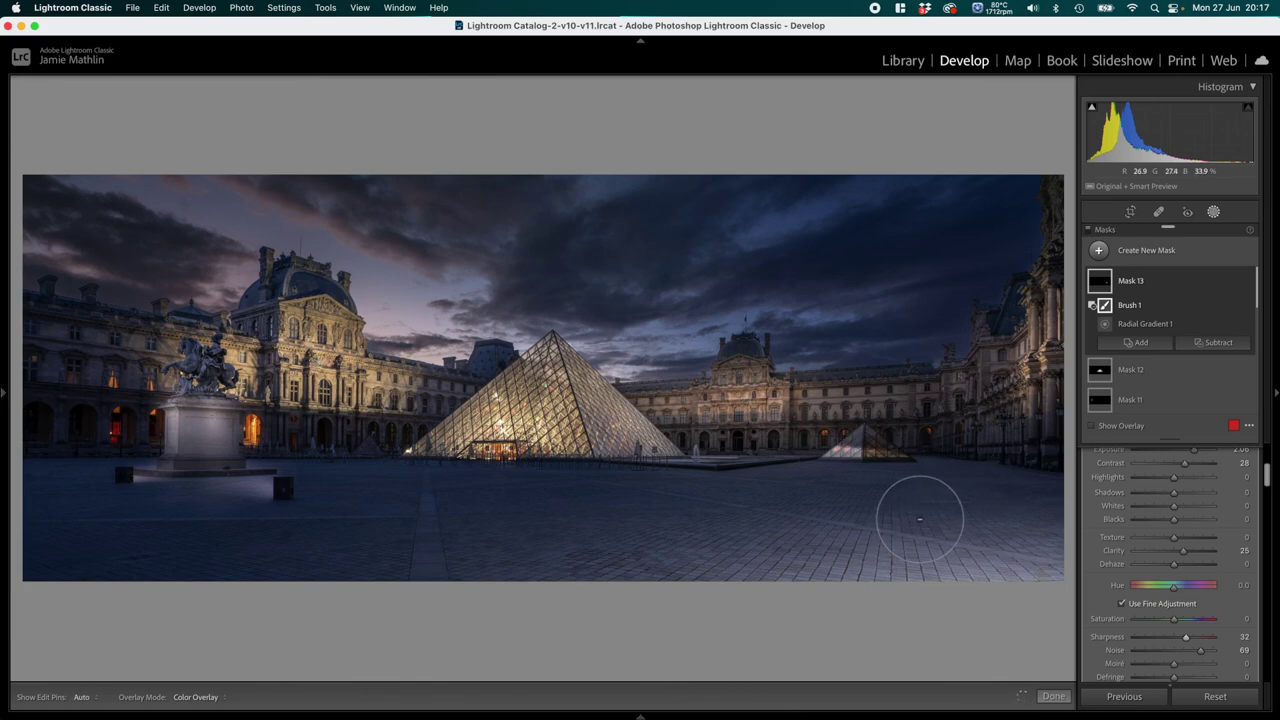
pyautogui.press('h')
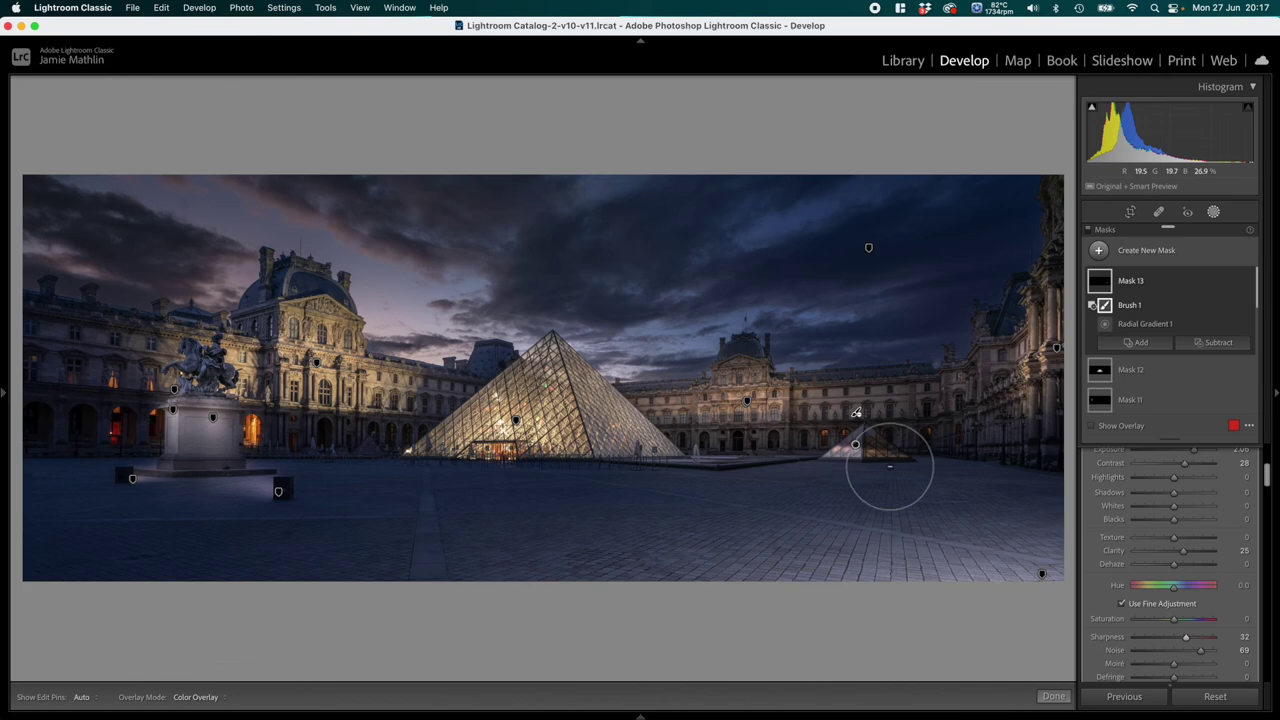
pyautogui.press('super+z')
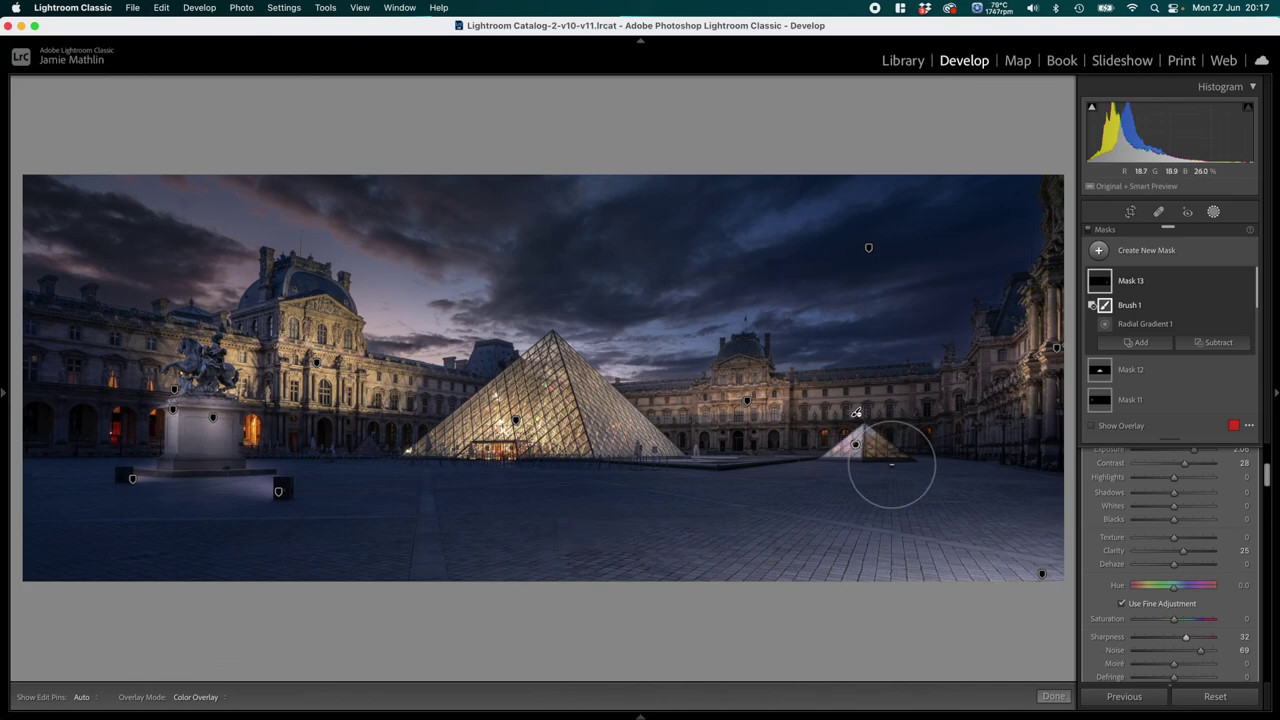
pyautogui.press('h')
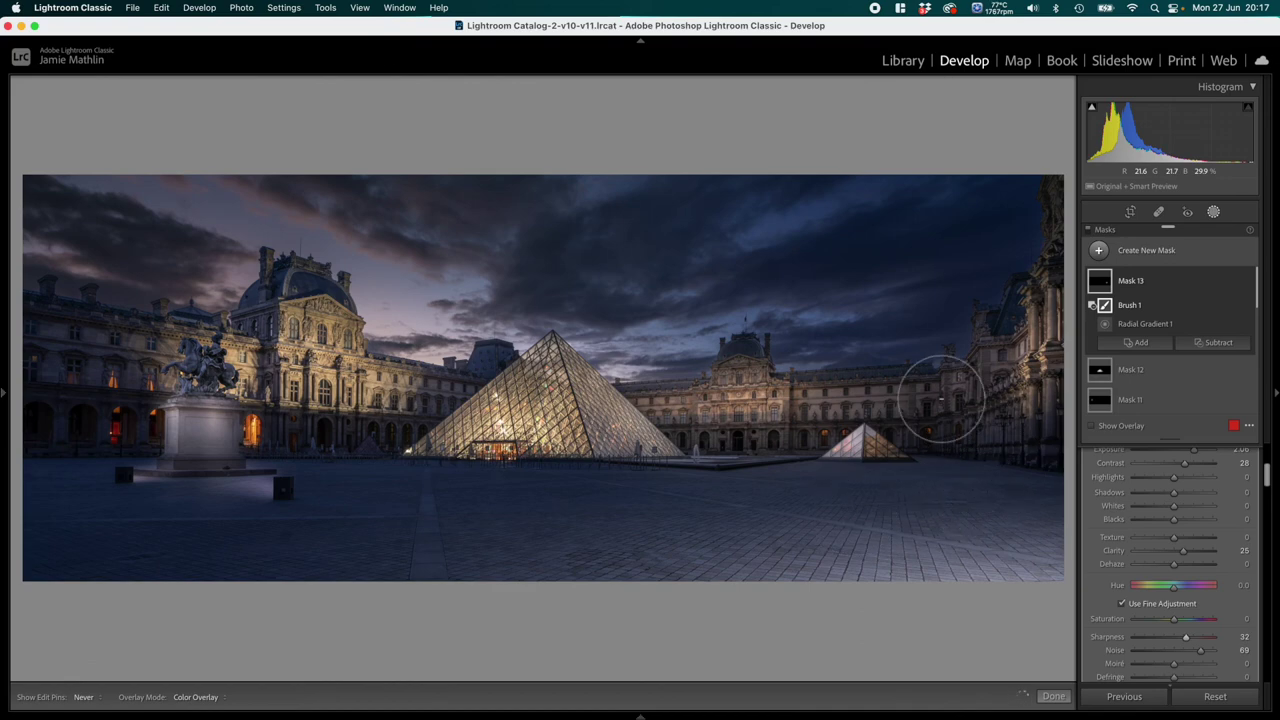
pyautogui.press('h')
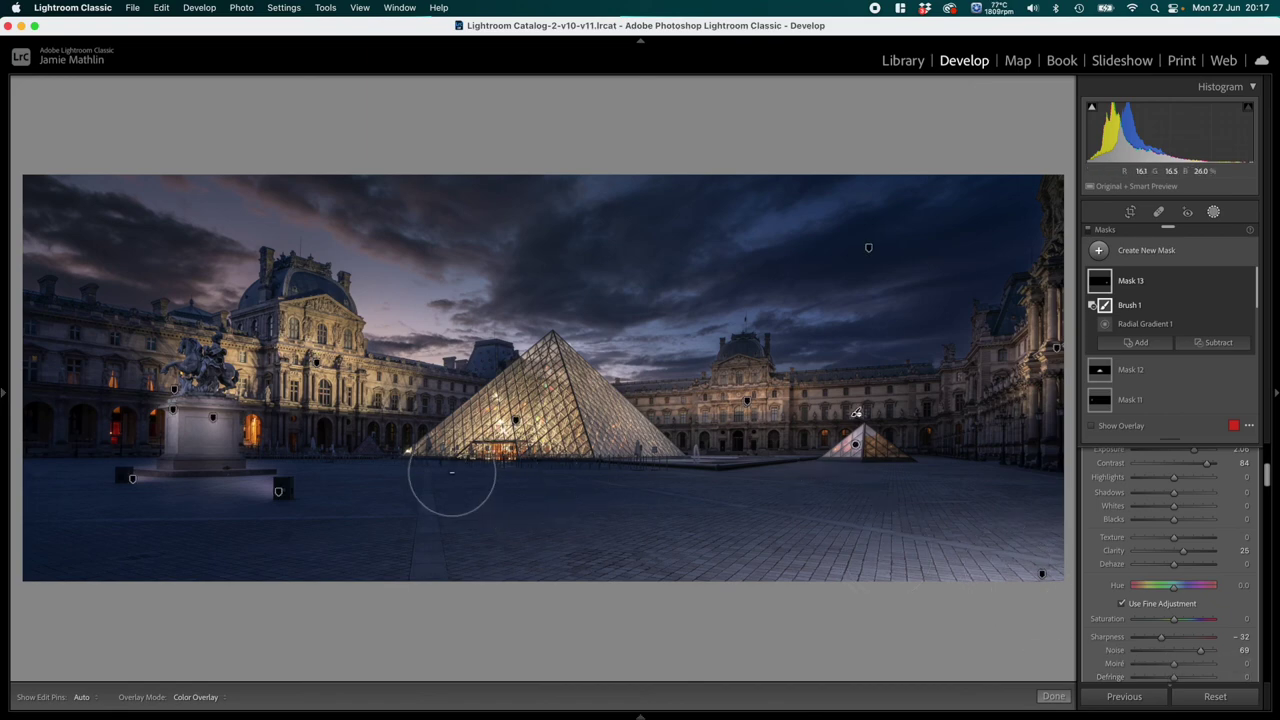
pyautogui.click(1052, 696)
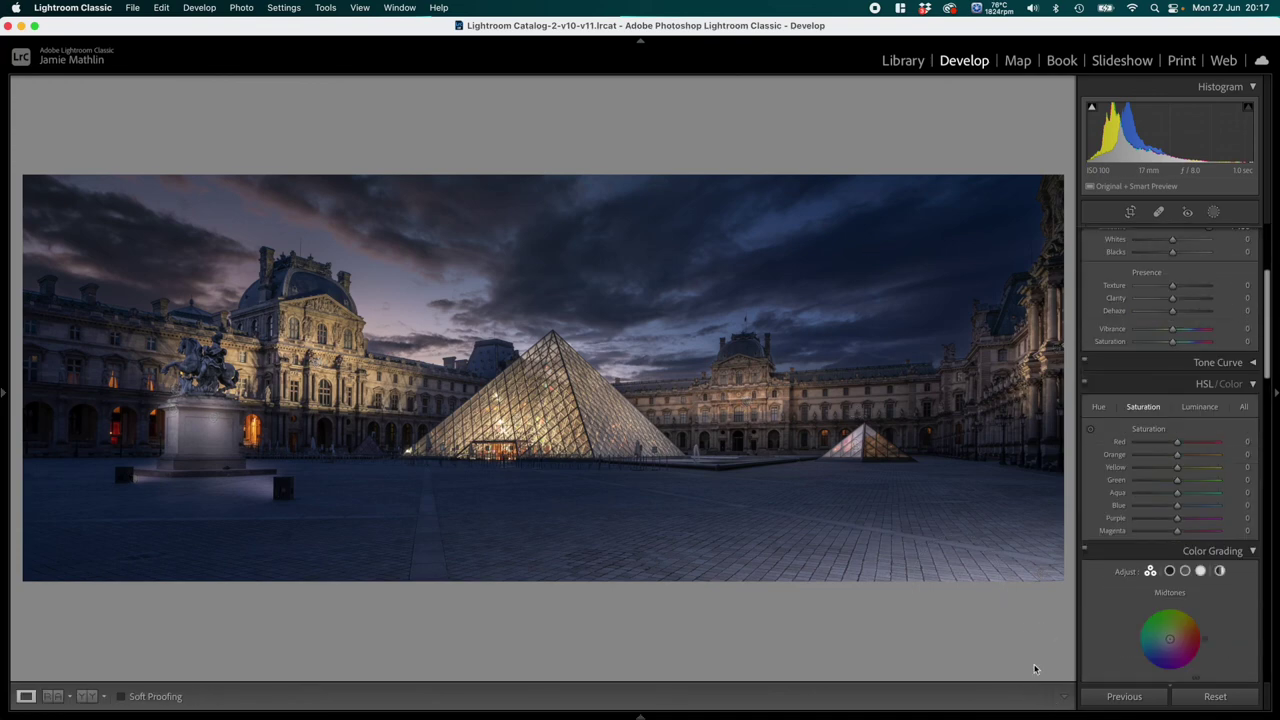